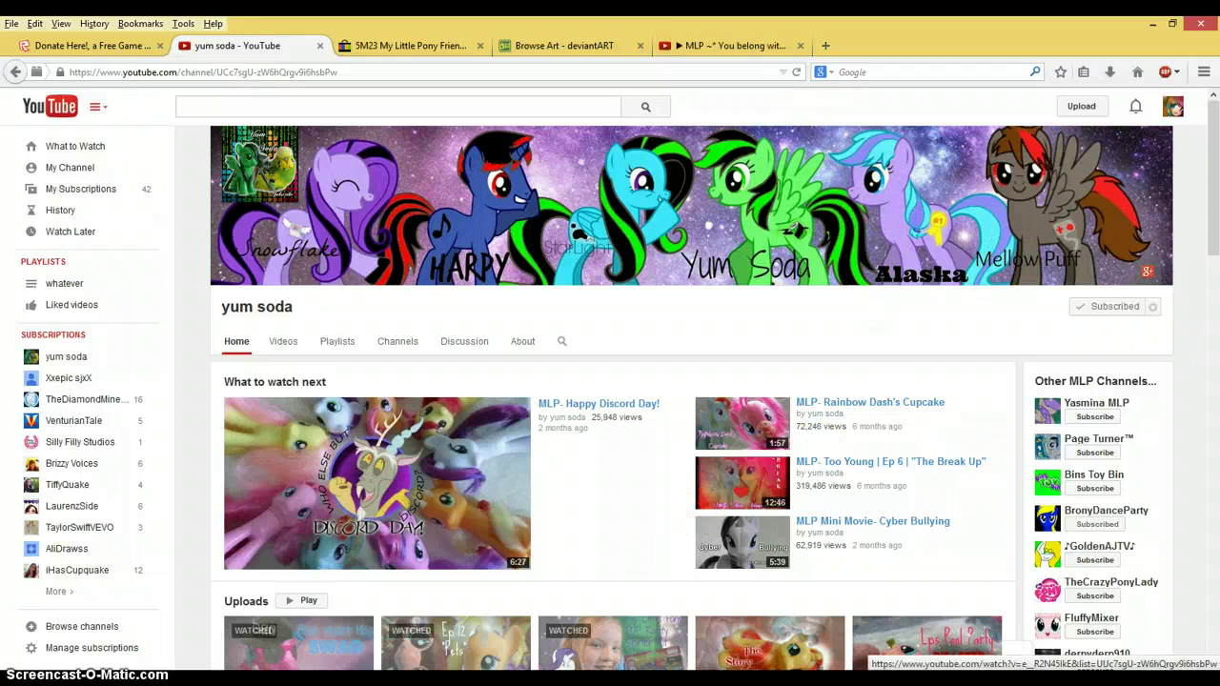
Step: Switch to the Paint drawing and fill the head of the laughing pony at the back right with lavender
mouse_move(390, 685)
left_click(391, 610)
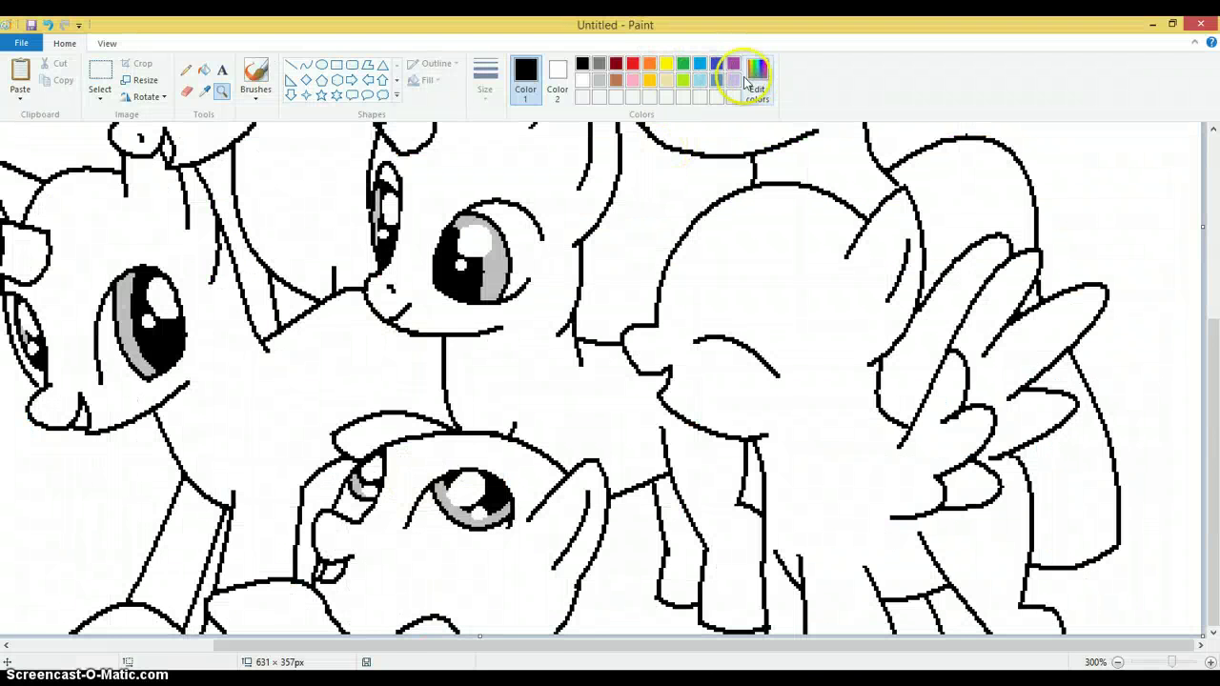
left_click(204, 69)
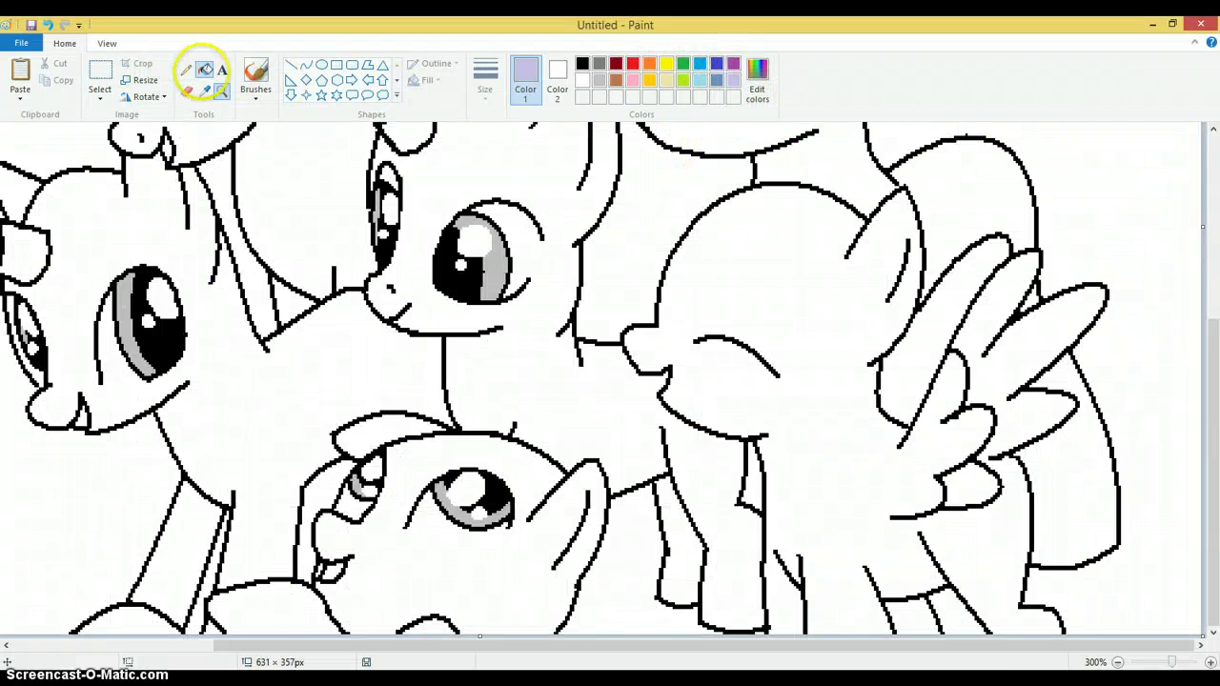
scroll(438, 412, "up", 5)
scroll(544, 403, "down", 2)
scroll(750, 266, "up", 2)
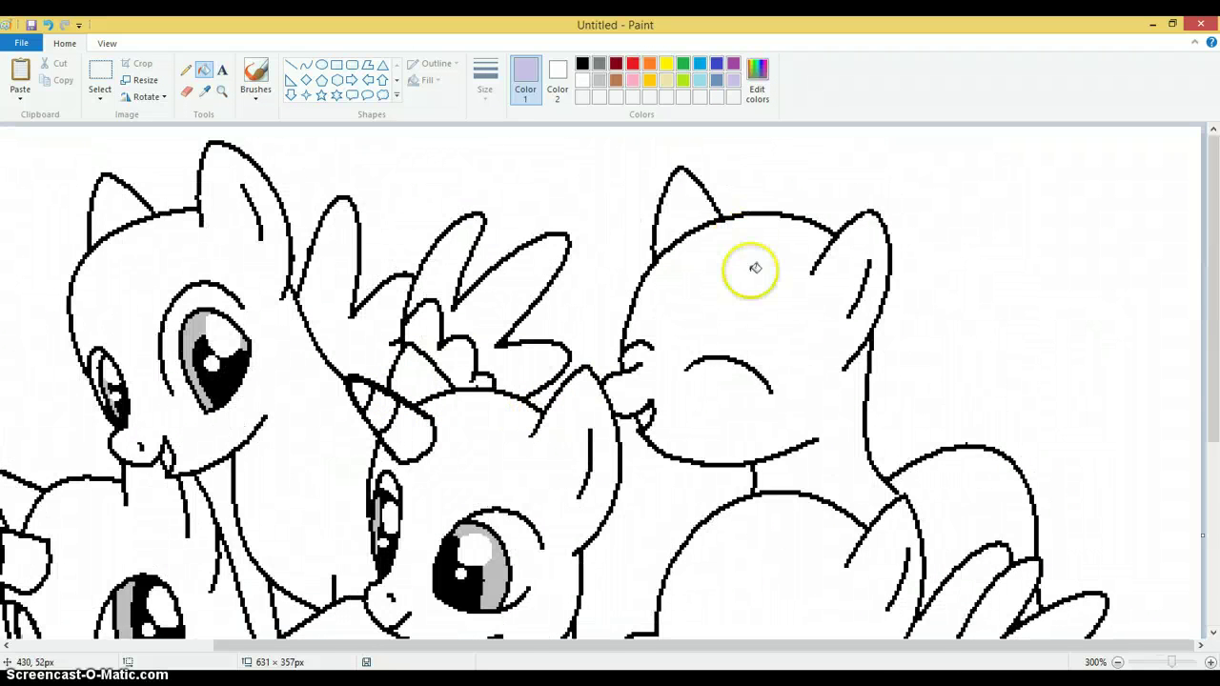
left_click(784, 305)
Step: Fill the laughing pony's hindquarters, the visible areas behind the wing feathers and its far ear with lavender
scroll(910, 391, "down", 3)
left_click(907, 346)
scroll(1013, 420, "down", 3)
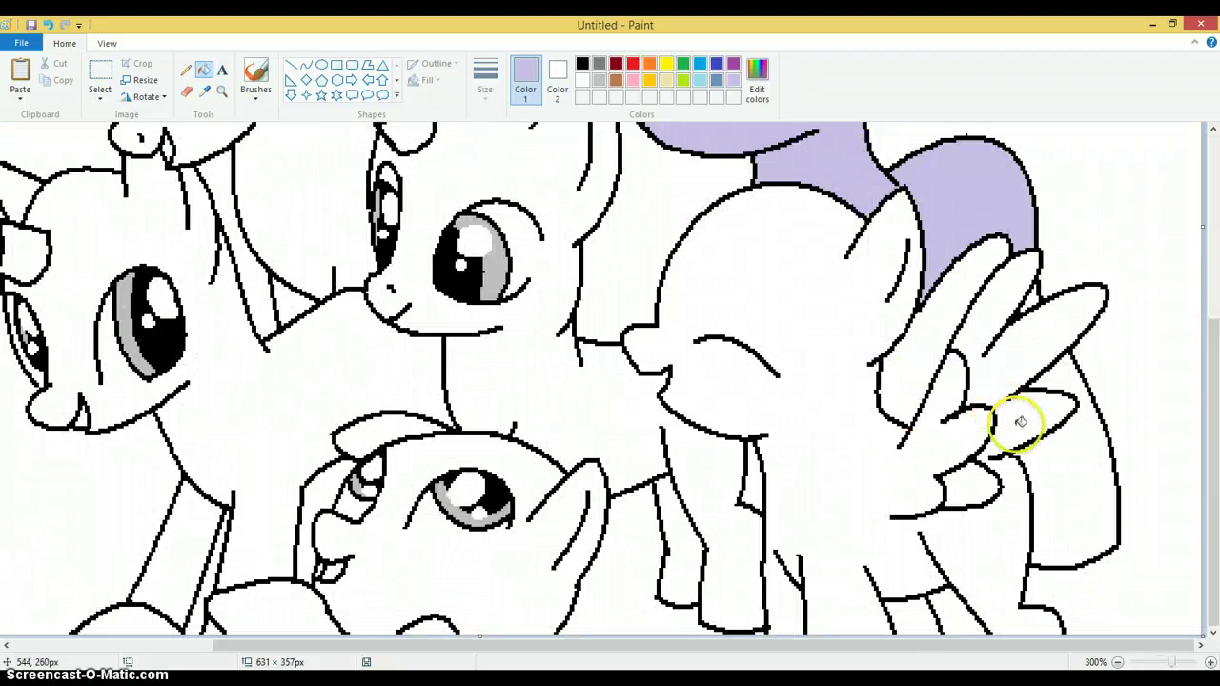
left_click(1075, 434)
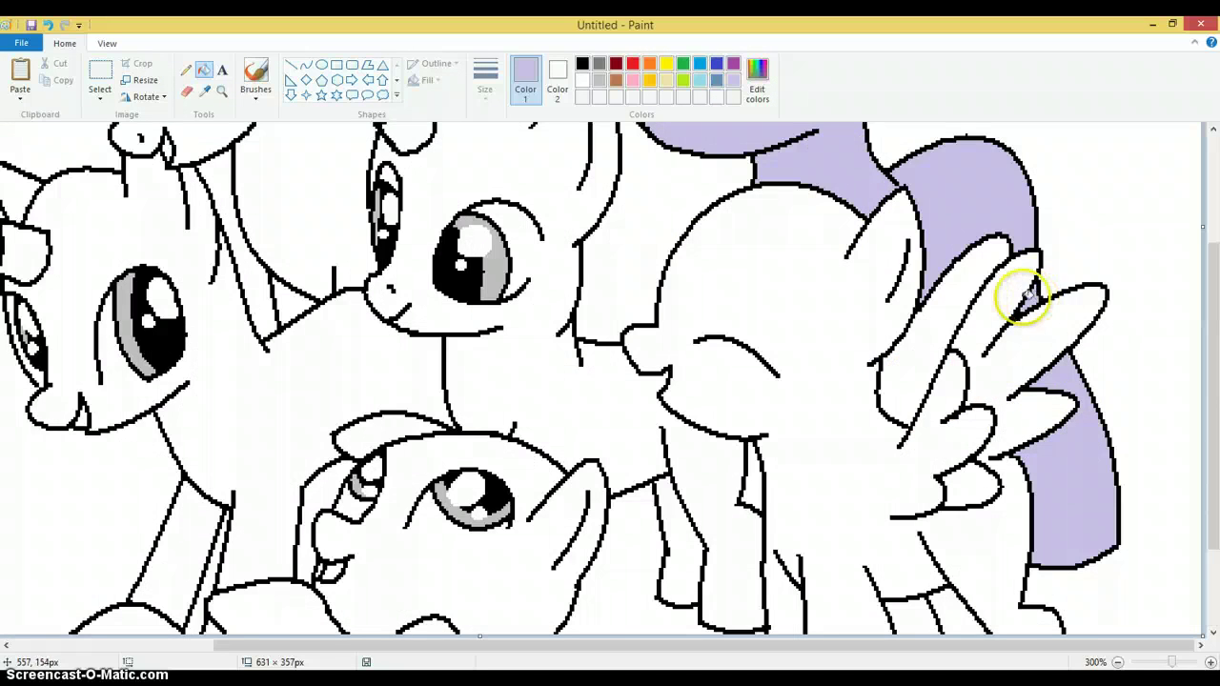
scroll(1023, 294, "up", 3)
left_click(681, 199)
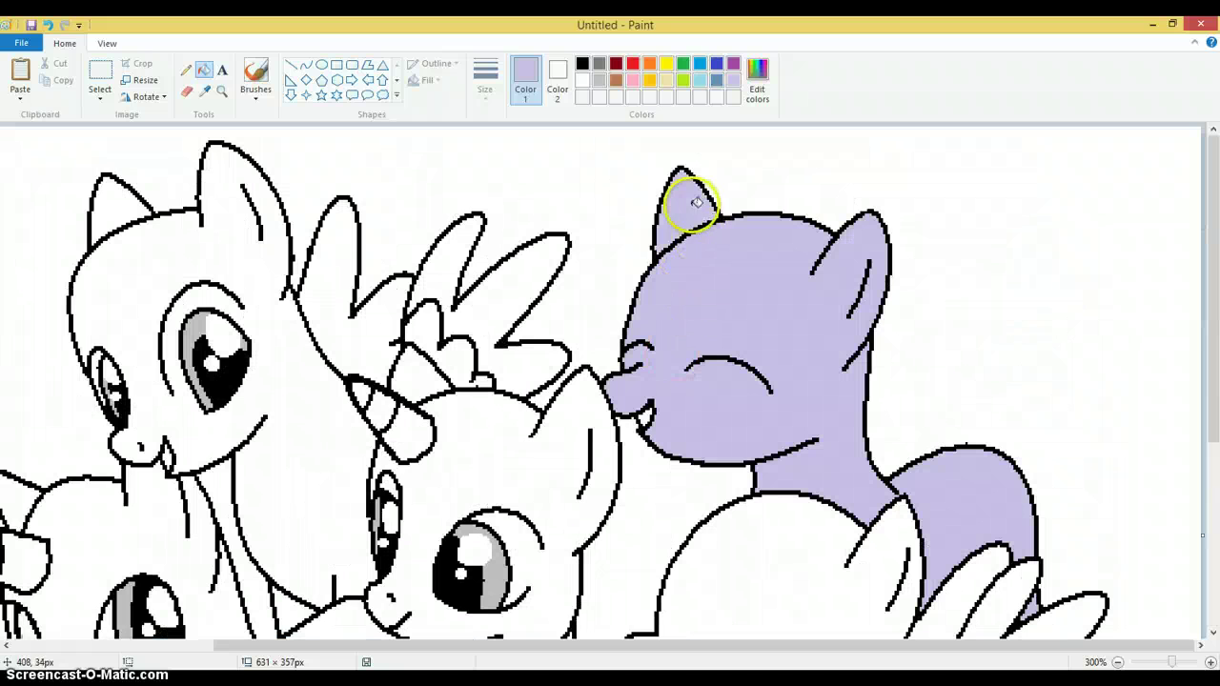
Step: Magnify the lavender pony's head to 500% and set the drawing colour to purple
left_click(221, 91)
left_click(676, 274)
scroll(677, 273, "up", 3)
left_click(659, 340)
scroll(735, 321, "right", 3)
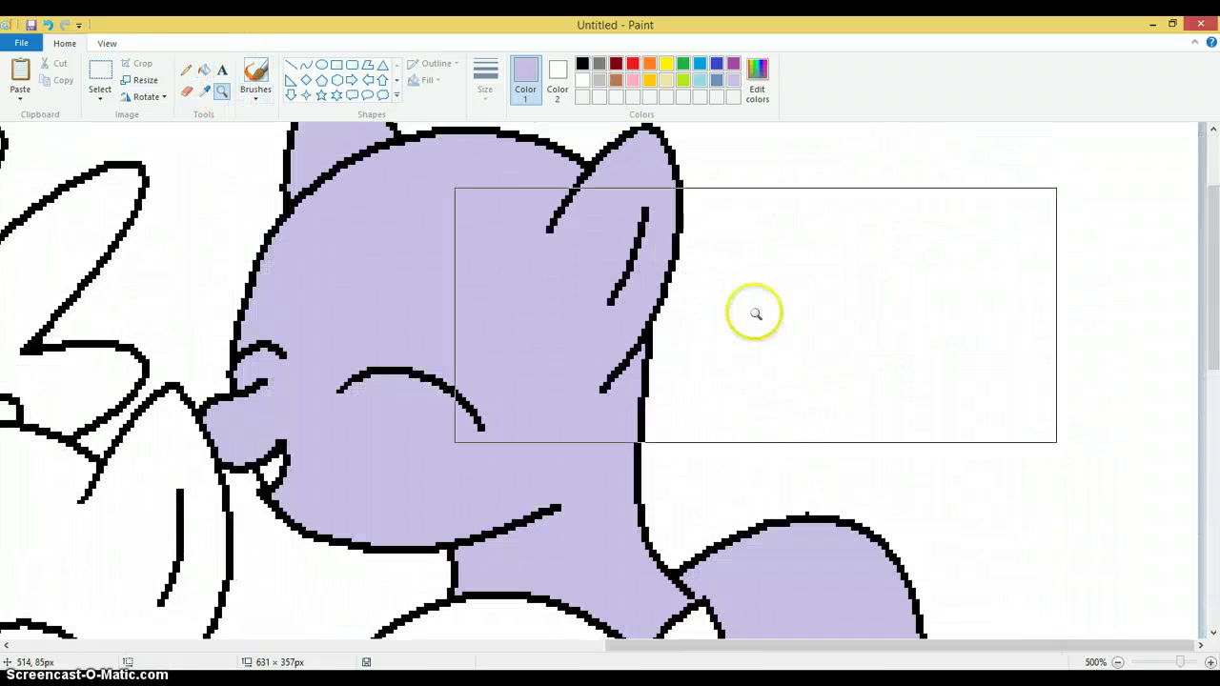
scroll(753, 314, "down", 3)
scroll(739, 321, "up", 3)
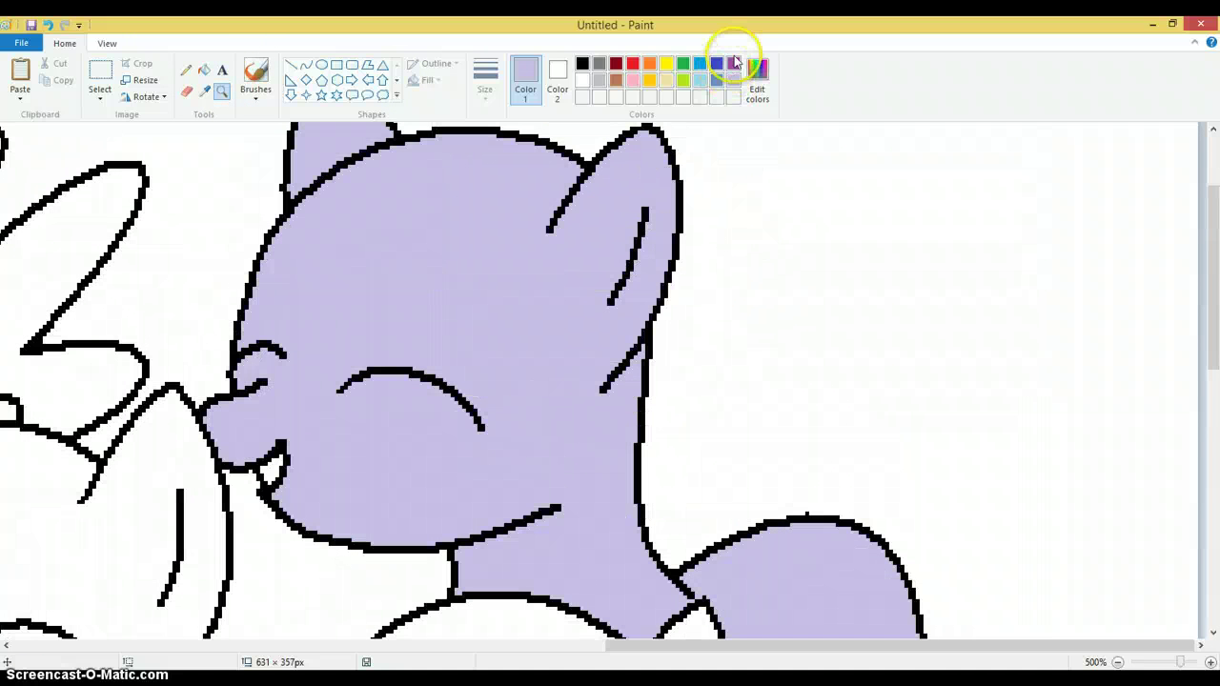
left_click(733, 64)
Step: Try to recolour the lavender pony's black outline with a purple fill, and undo it
left_click(203, 69)
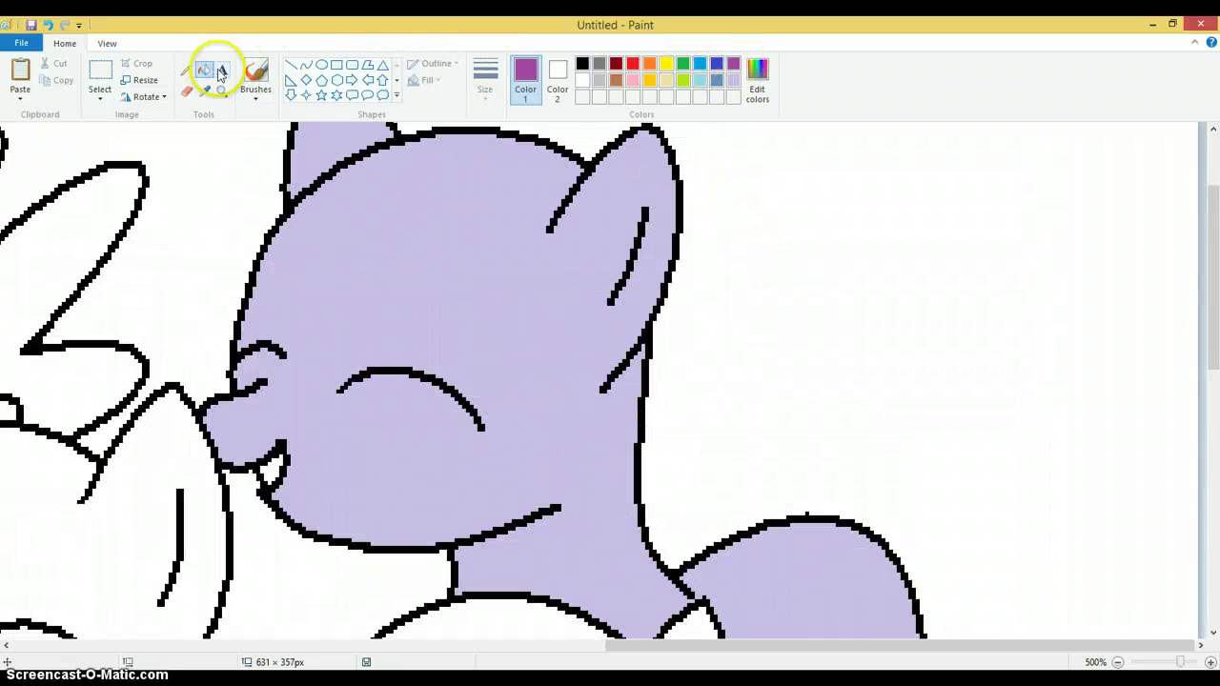
left_click(293, 207)
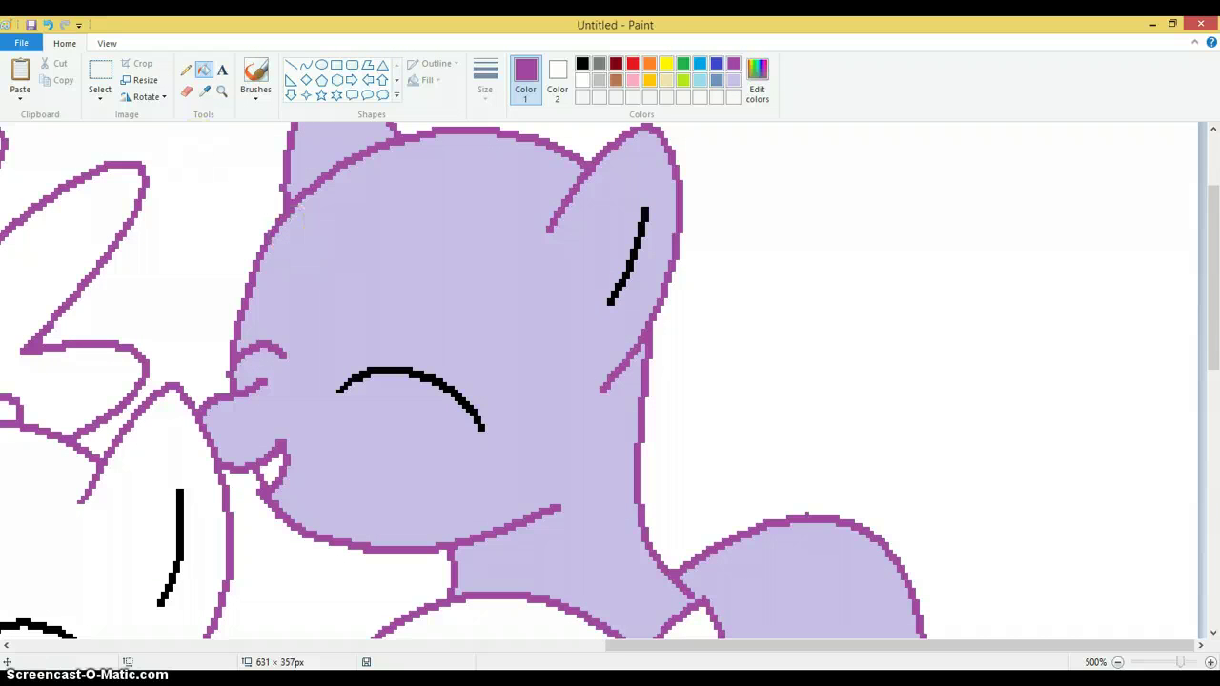
left_click(52, 25)
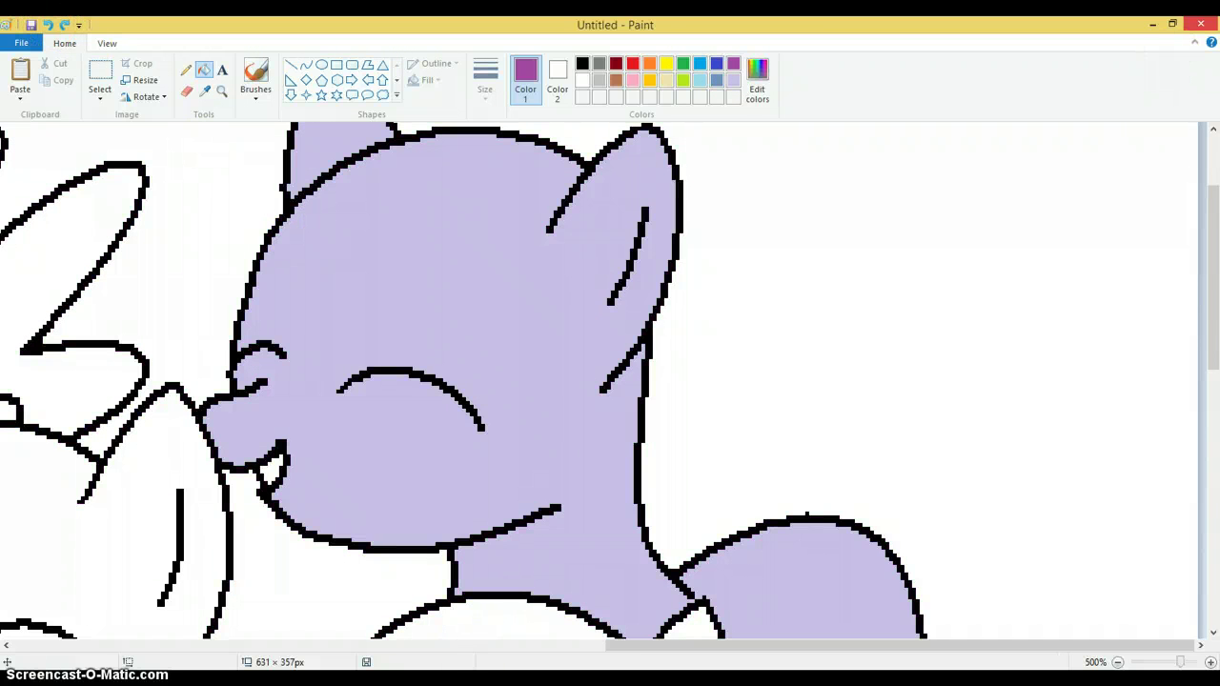
Step: Check the YouTube banner reference, return to Paint and pencil a purple line where the lavender pony's muzzle meets the unicorn's ear
key("alt+Tab")
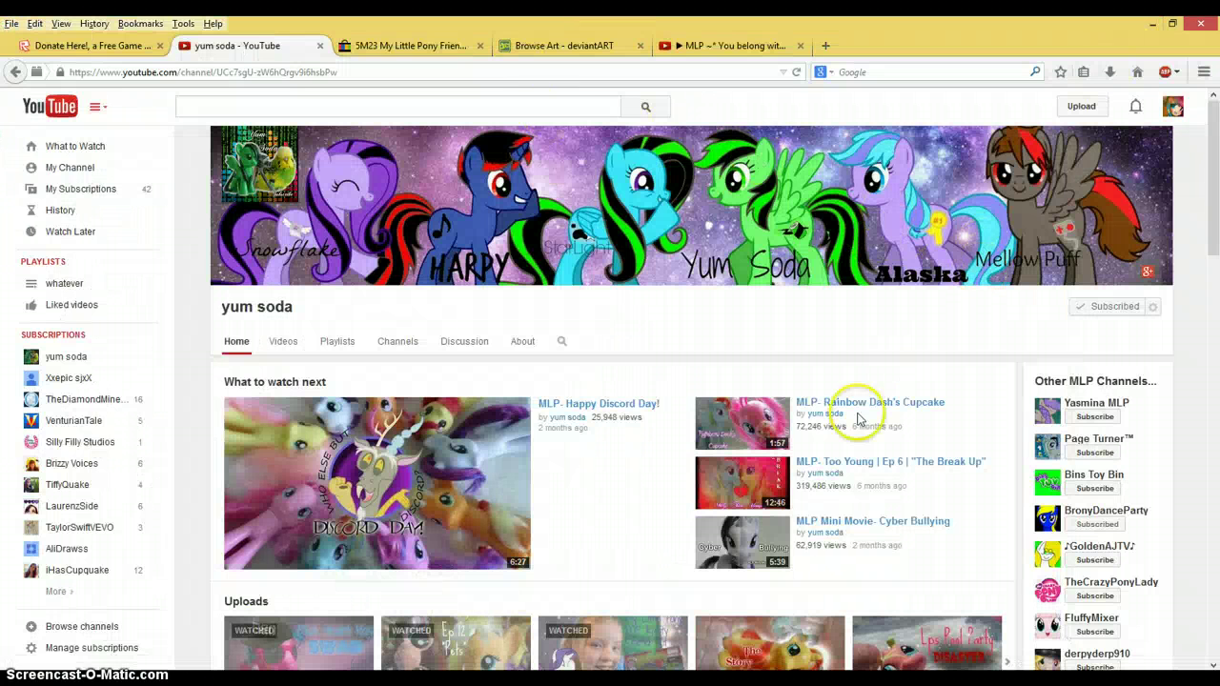
key("alt+Tab")
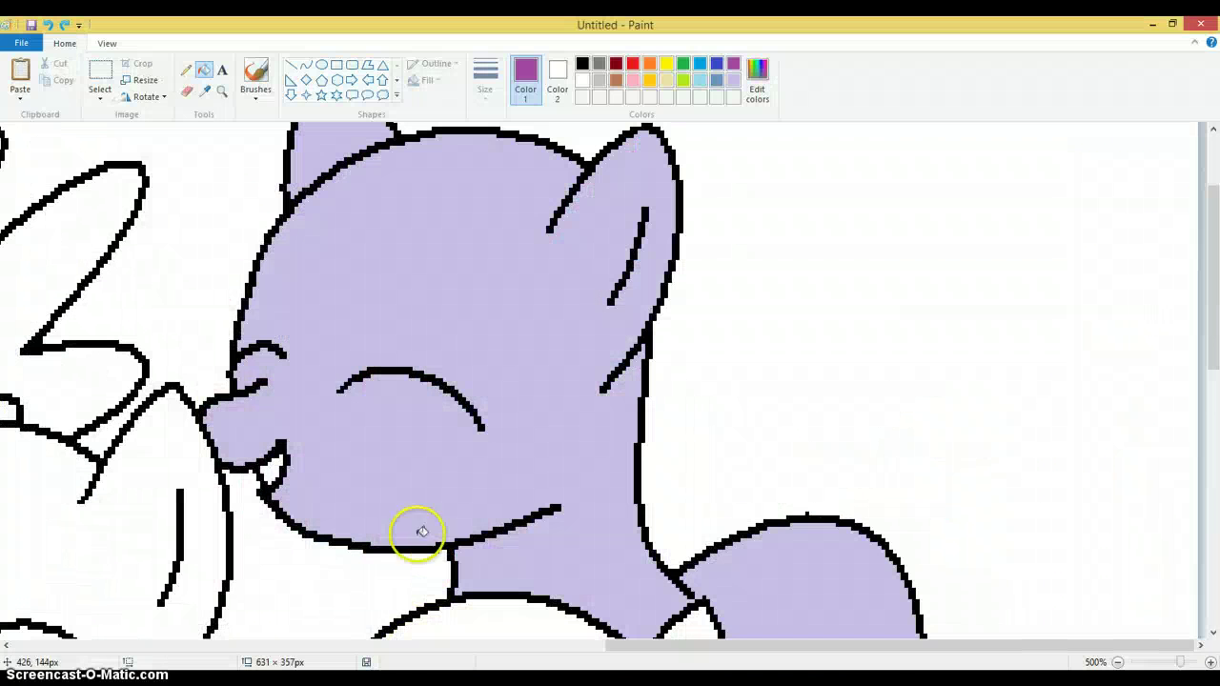
left_click(220, 91)
left_click(195, 308)
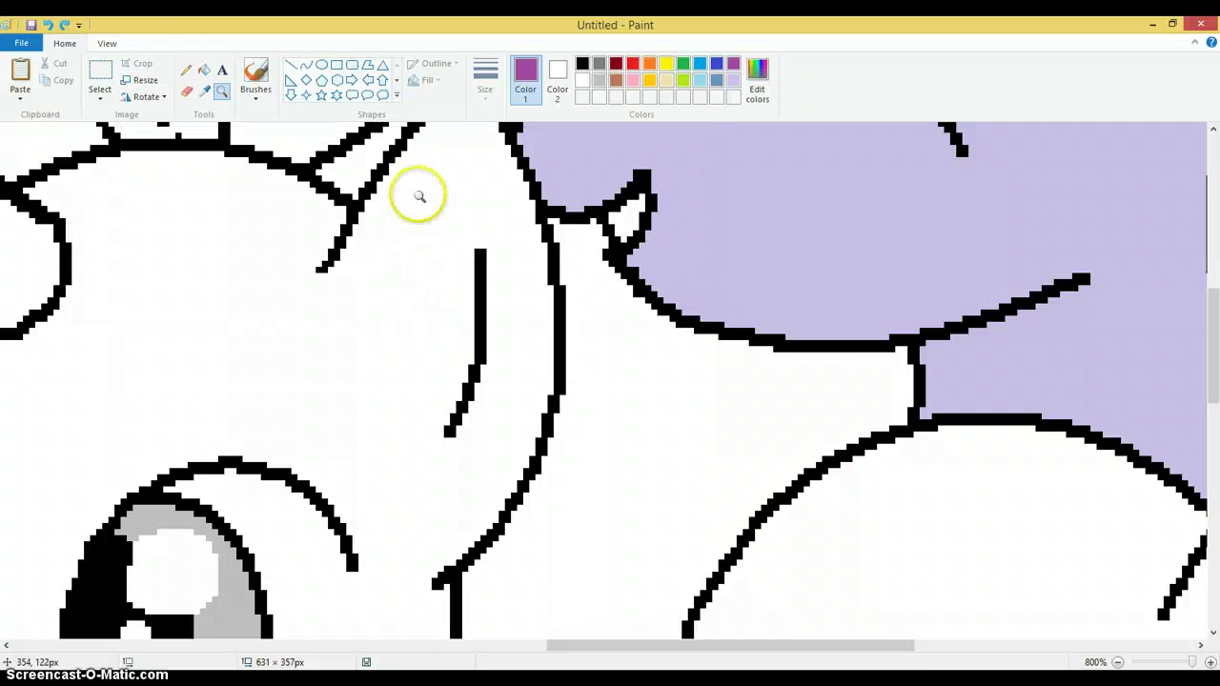
left_click(186, 69)
scroll(447, 345, "up", 3)
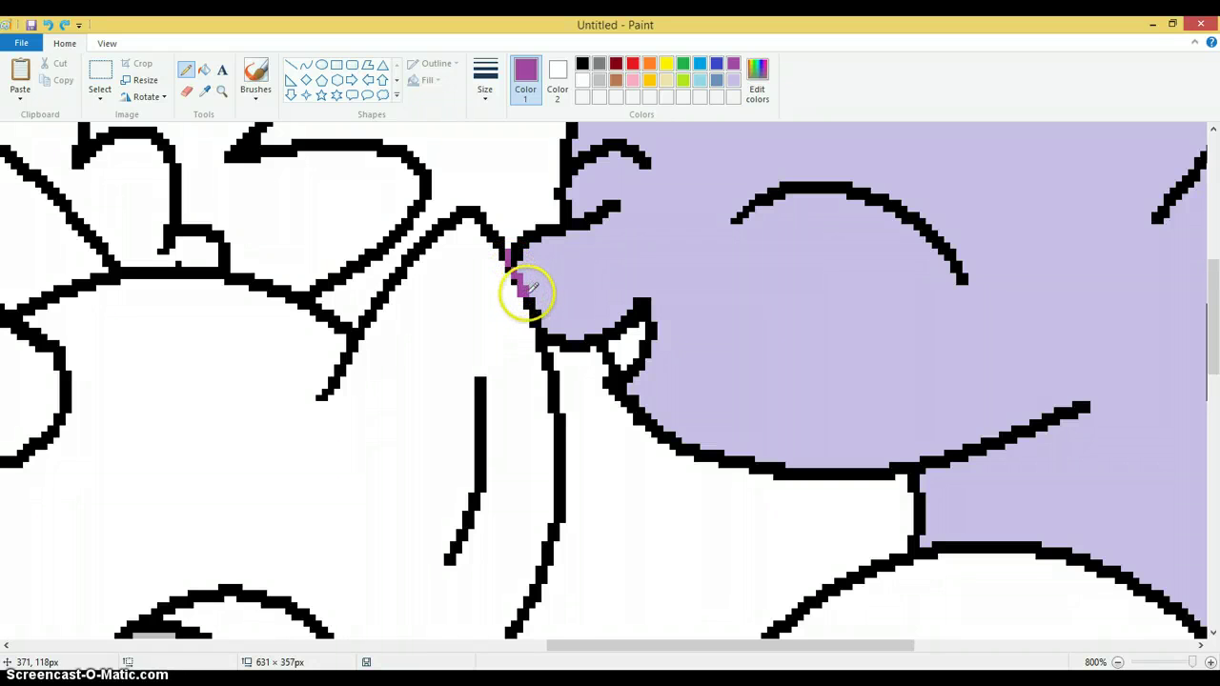
left_click_drag(537, 317, 550, 334)
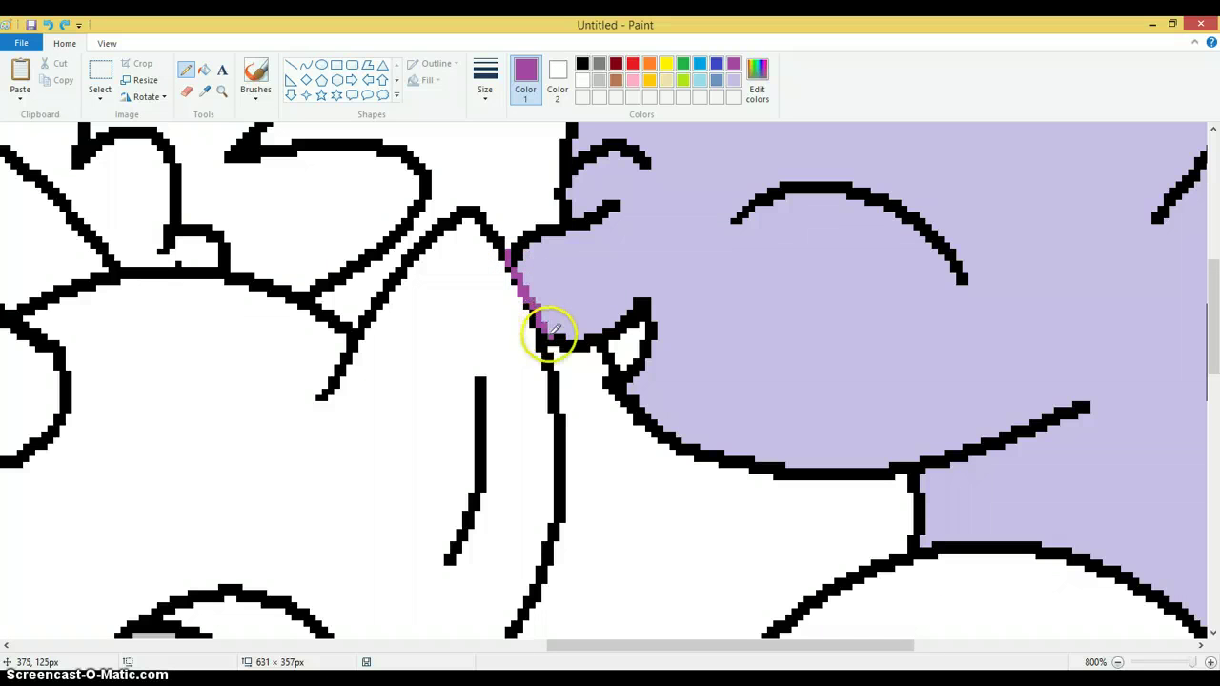
left_click(556, 336)
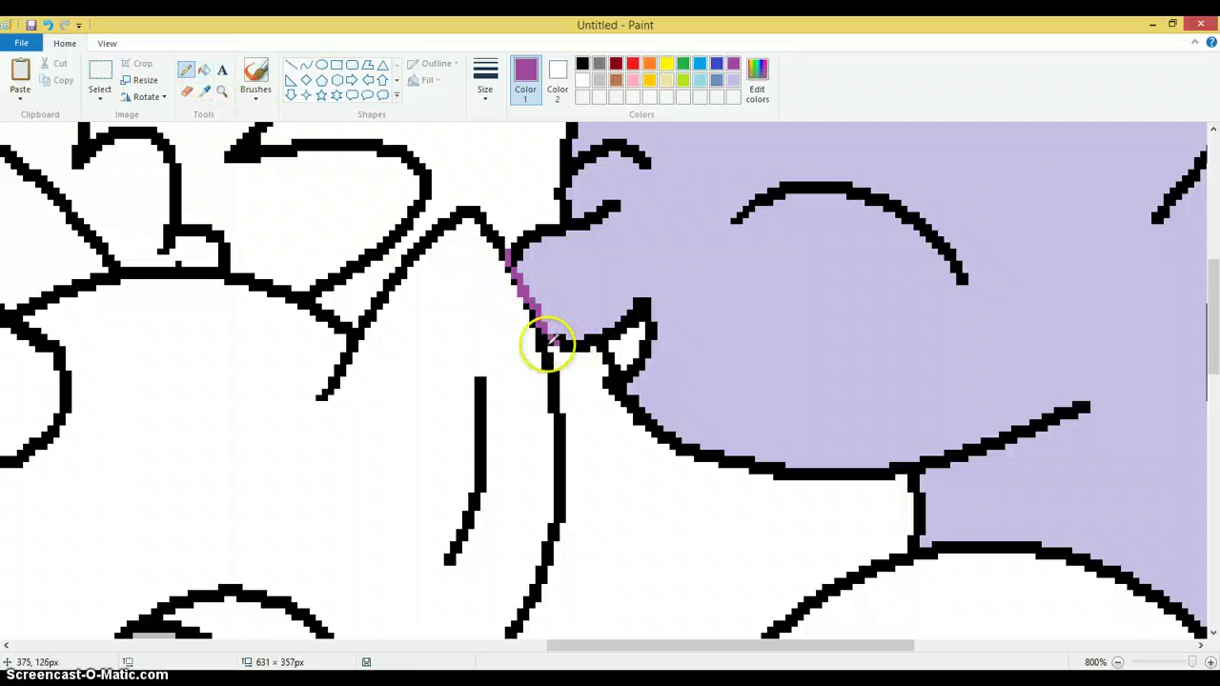
Step: Try a purple fill on the outline of the lavender pony's muzzle, and undo it
left_click(204, 69)
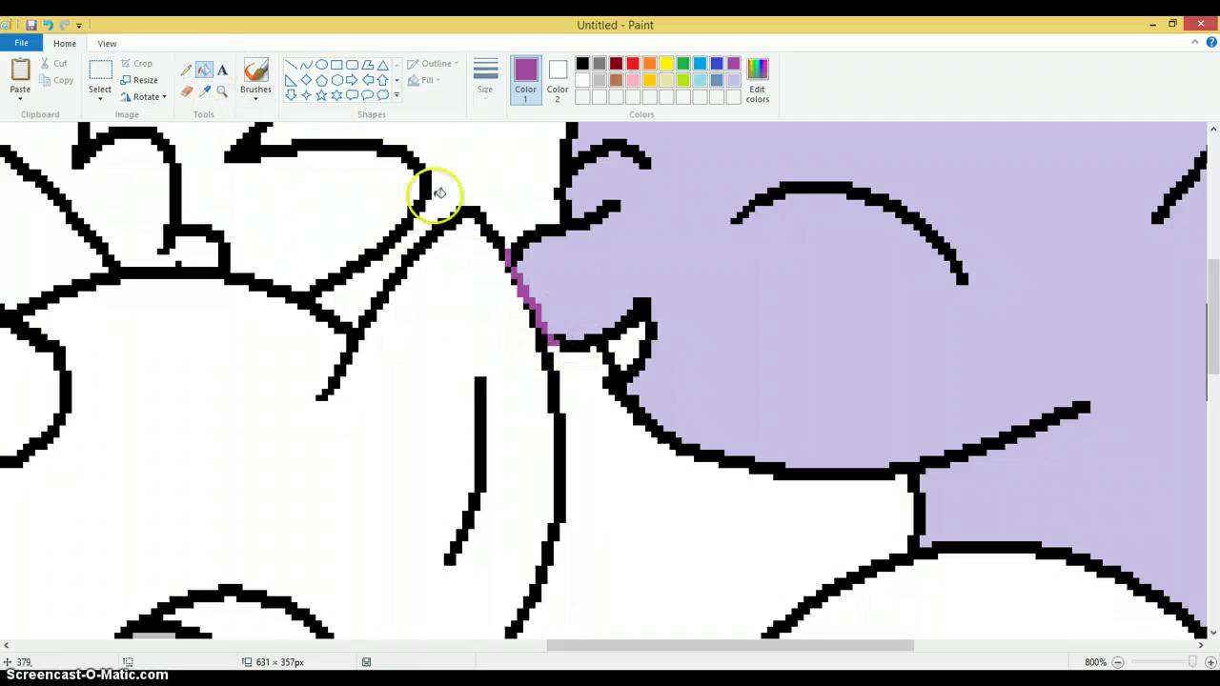
left_click(533, 235)
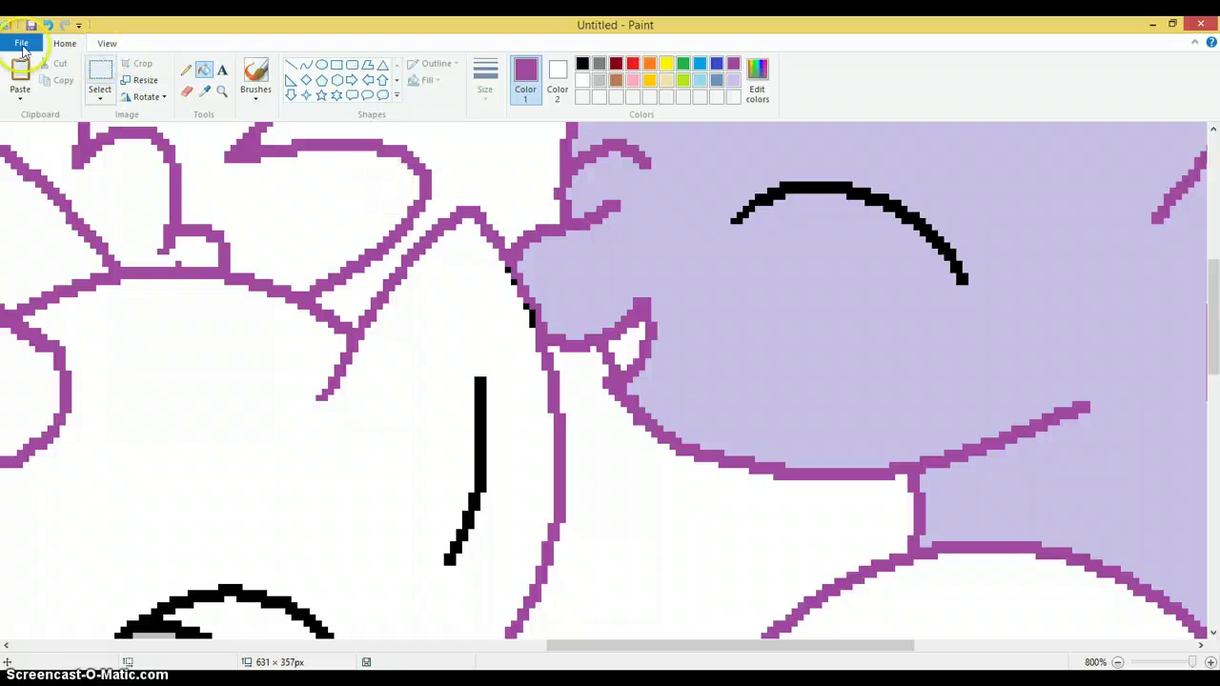
left_click(49, 27)
Step: Pencil a purple break in the outline where the lavender pony's neck meets the front pony's head
left_click(221, 90)
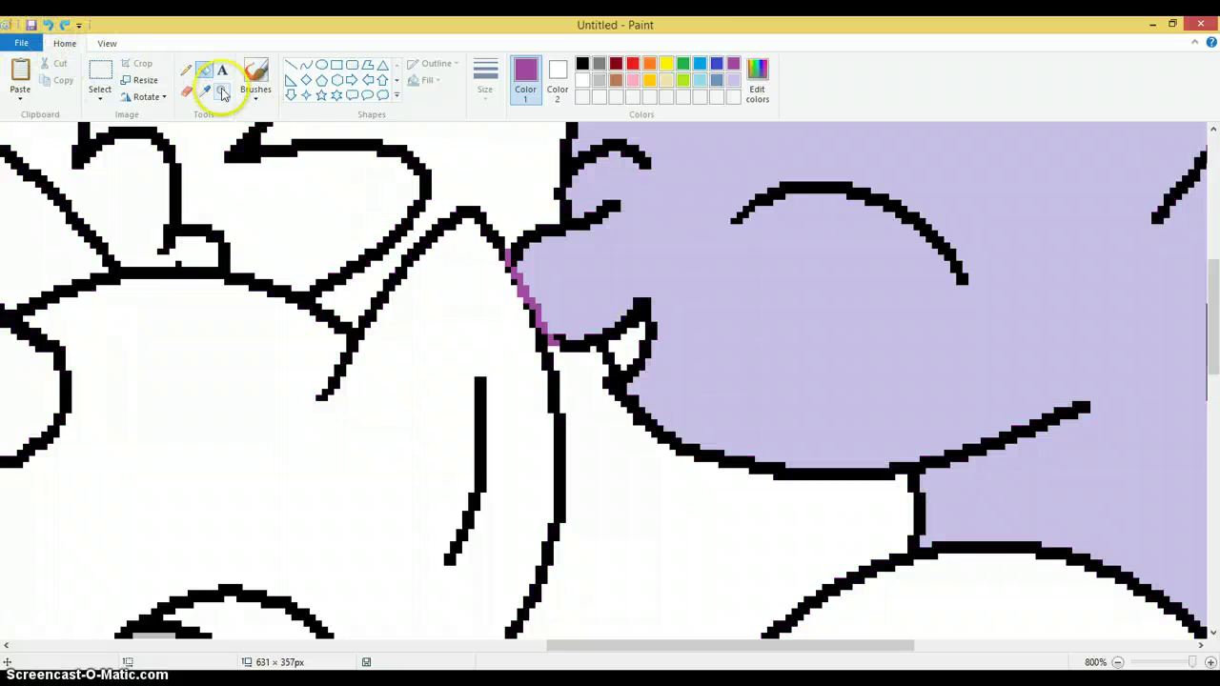
right_click(413, 340)
right_click(416, 364)
right_click(415, 364)
right_click(409, 362)
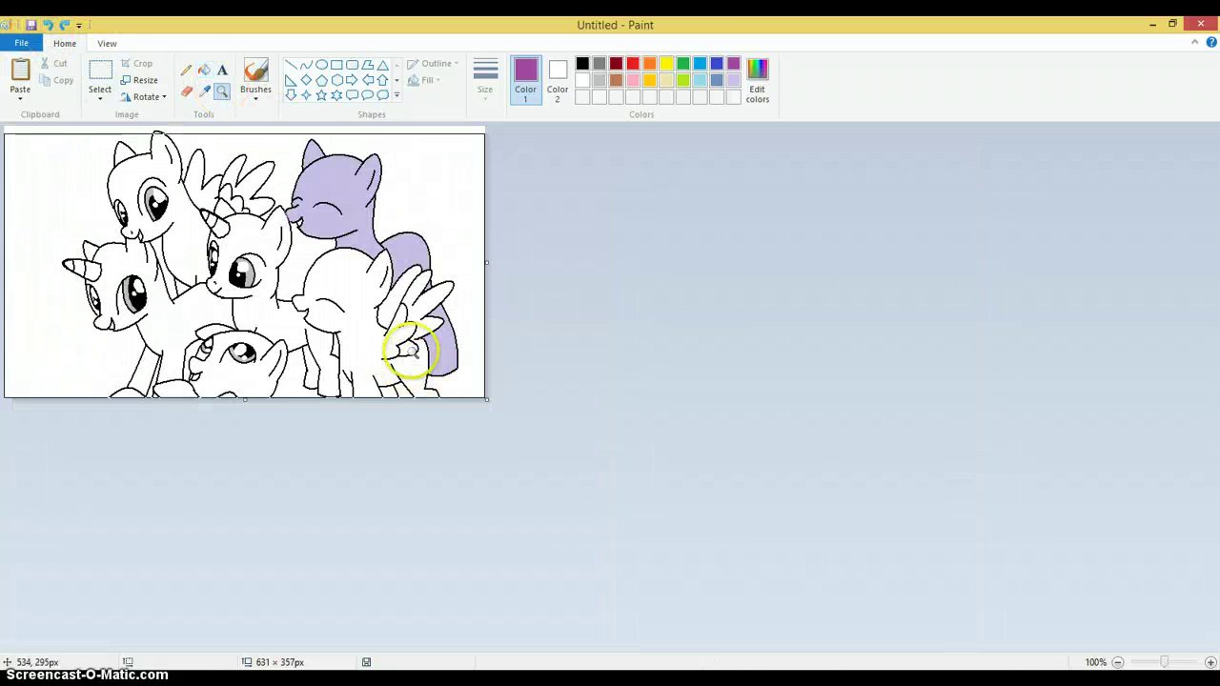
left_click(455, 321)
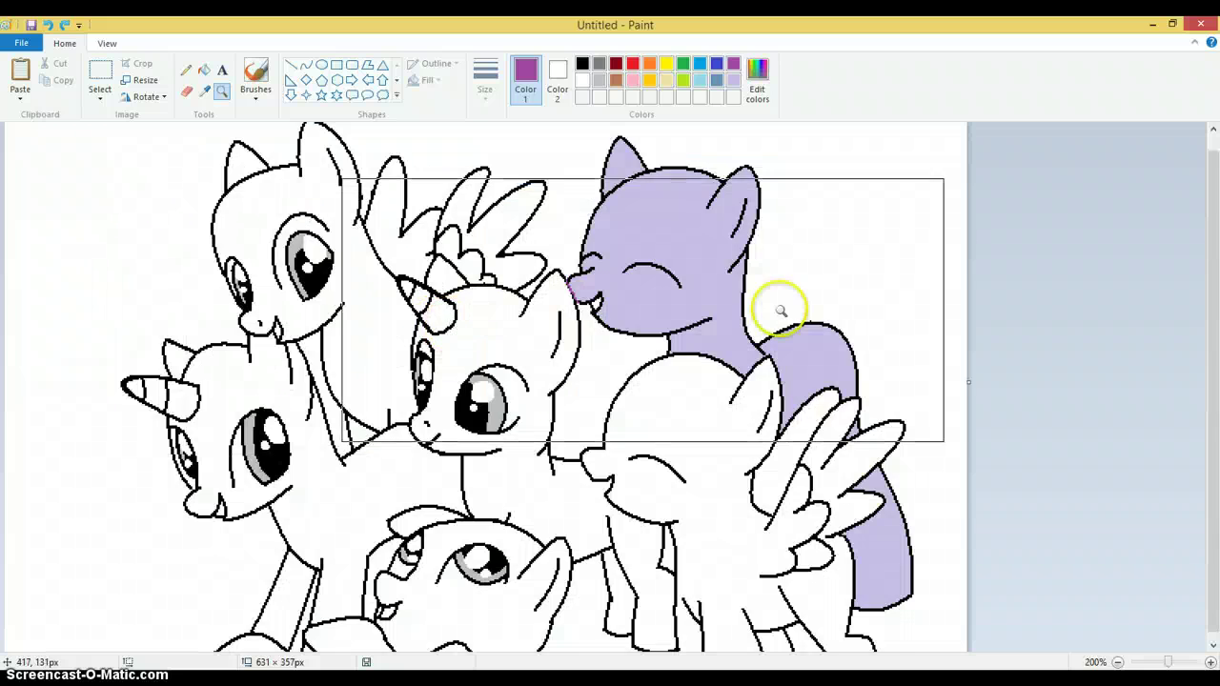
left_click(782, 317)
left_click(787, 349)
left_click(787, 349)
left_click(410, 258)
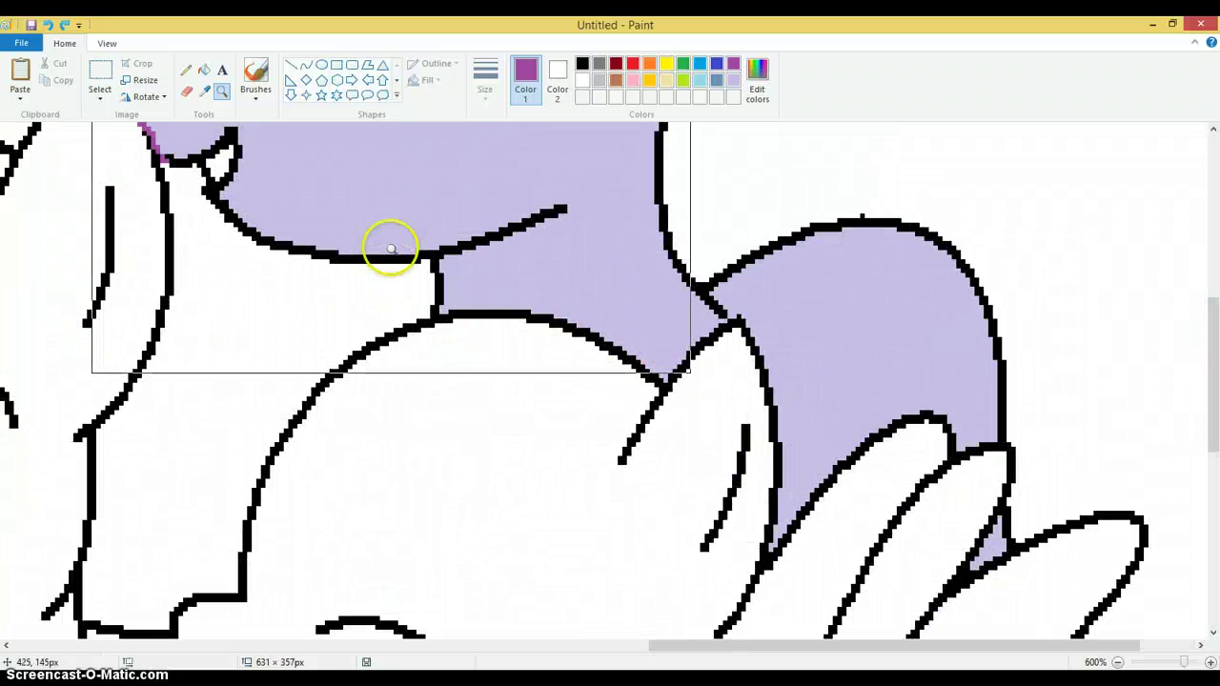
left_click(389, 250)
left_click(186, 72)
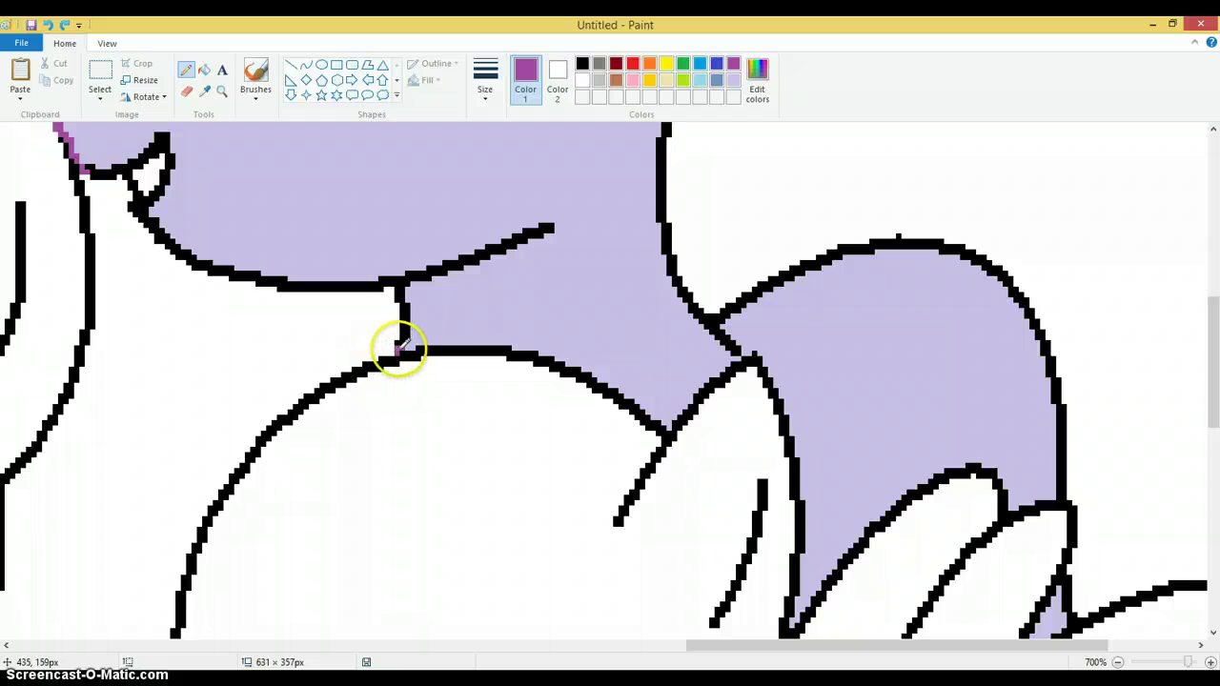
Step: Pencil purple breaks where the lavender pony's hindquarters outline meets the front pony's wing feathers and hind leg
scroll(817, 381, "down", 5)
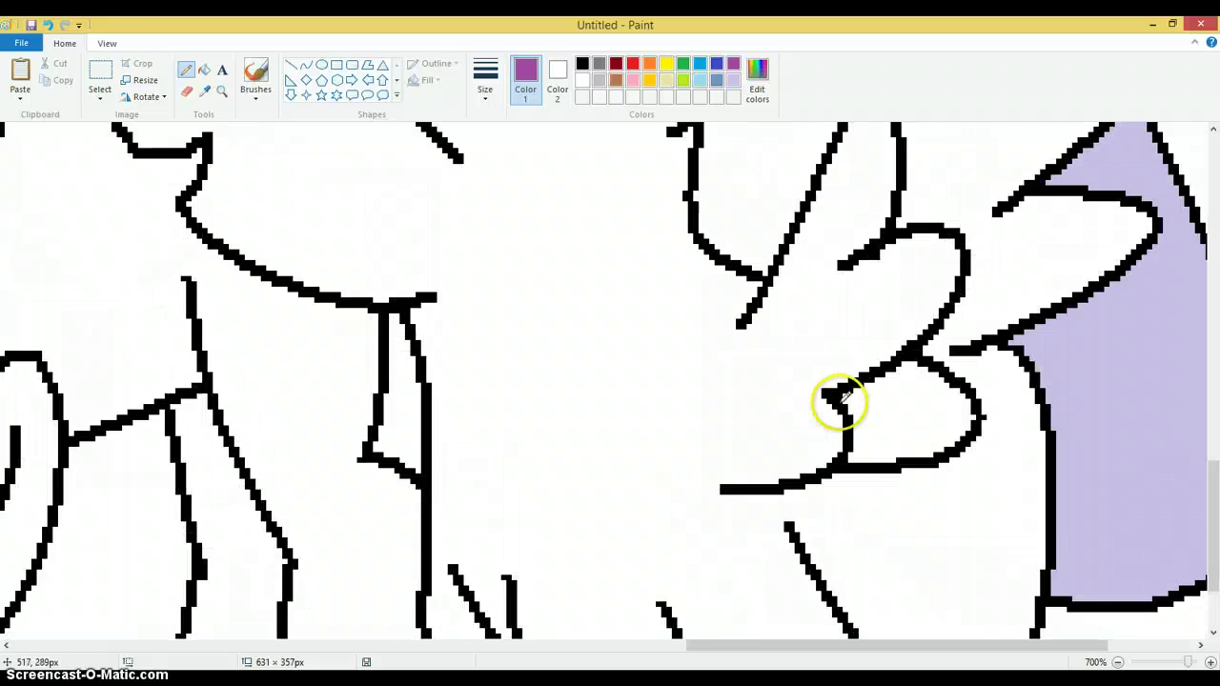
scroll(839, 400, "up", 5)
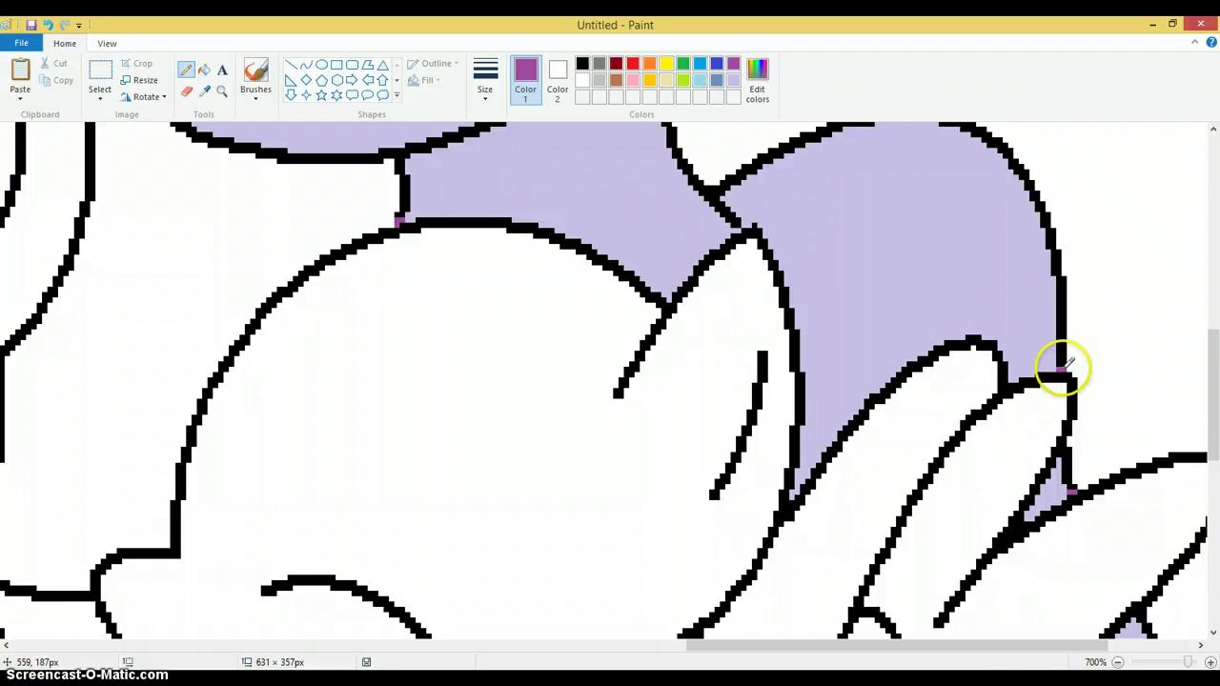
scroll(1139, 477, "down", 1)
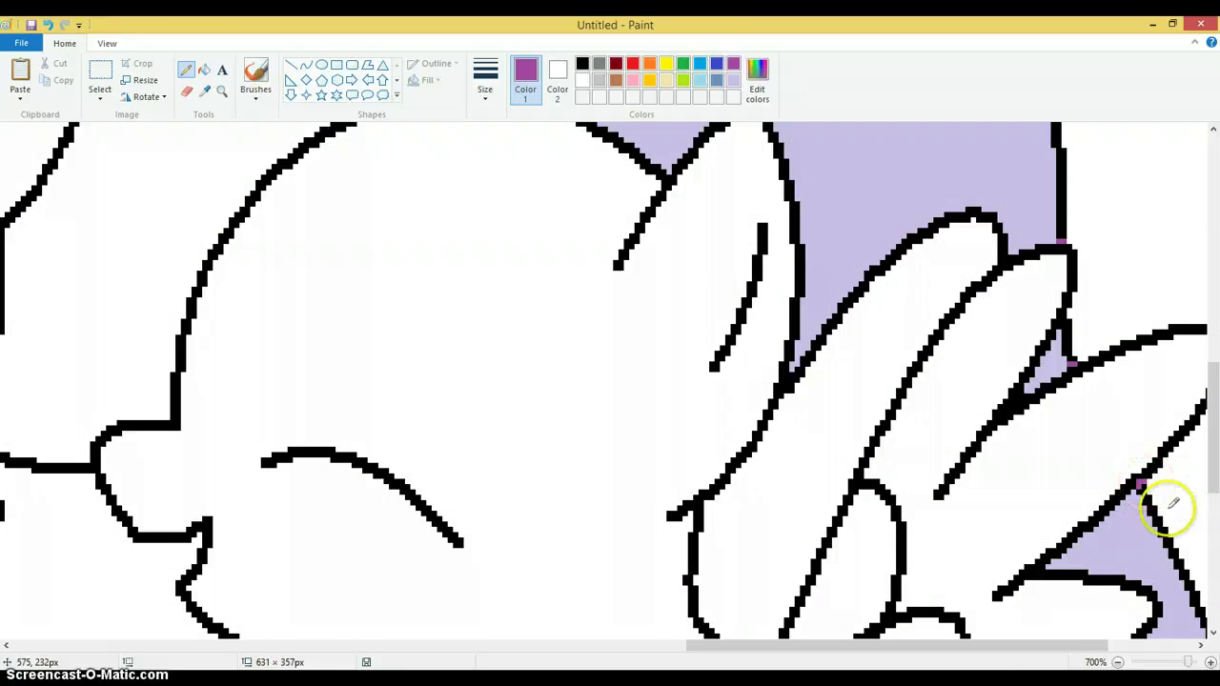
scroll(1148, 486, "down", 5)
scroll(1172, 499, "up", 5)
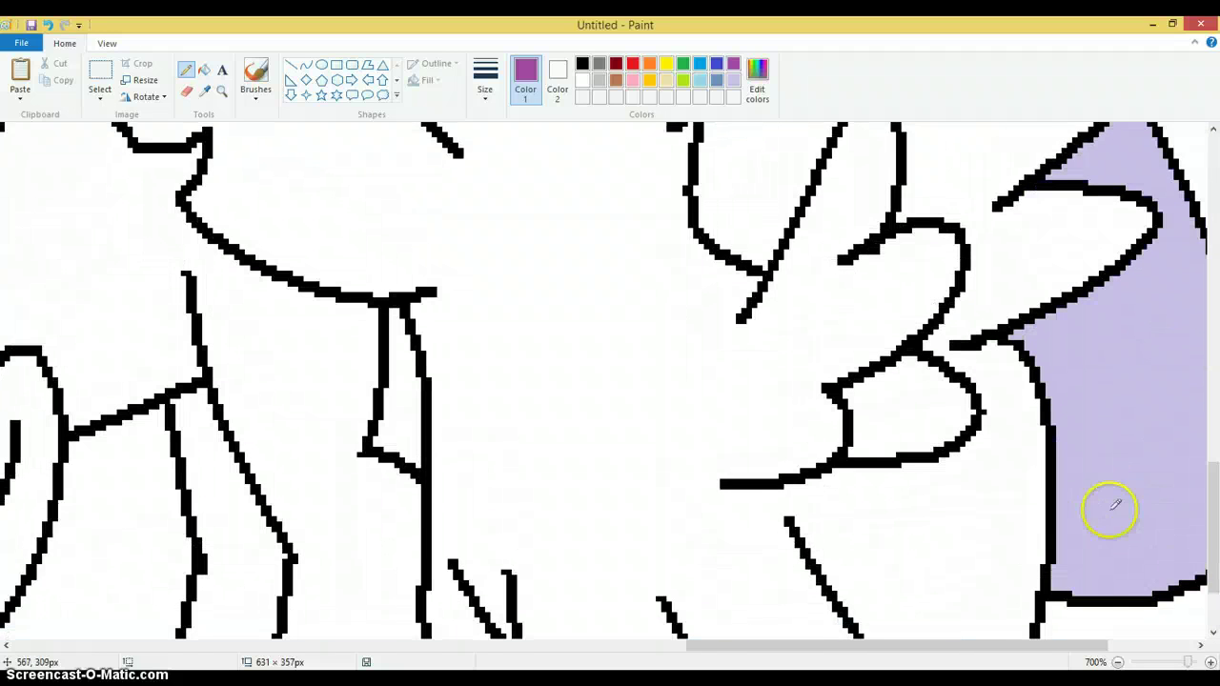
scroll(1111, 509, "down", 5)
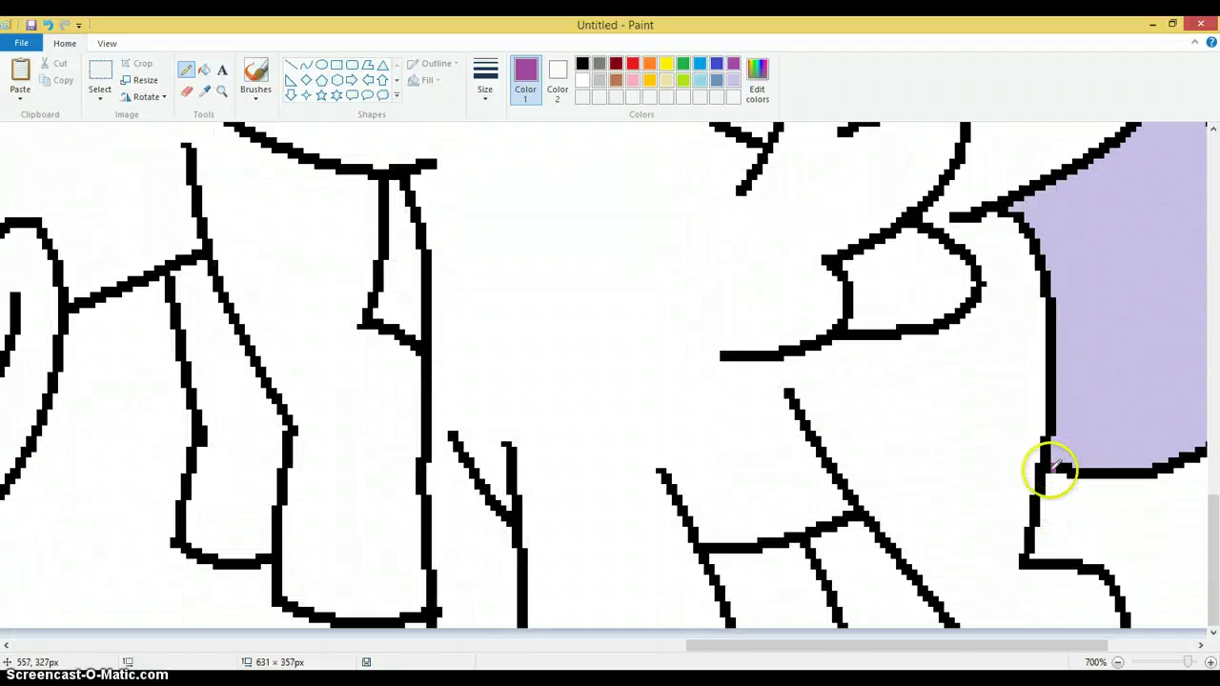
scroll(204, 286, "up", 9)
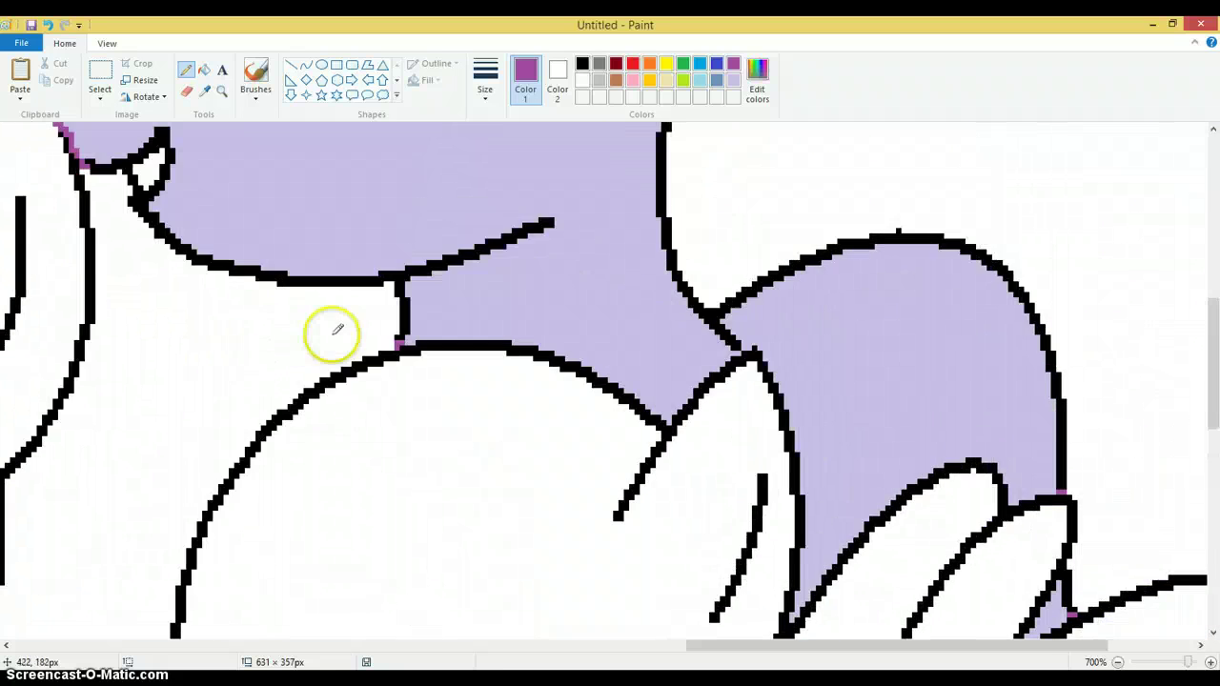
scroll(425, 341, "up", 3)
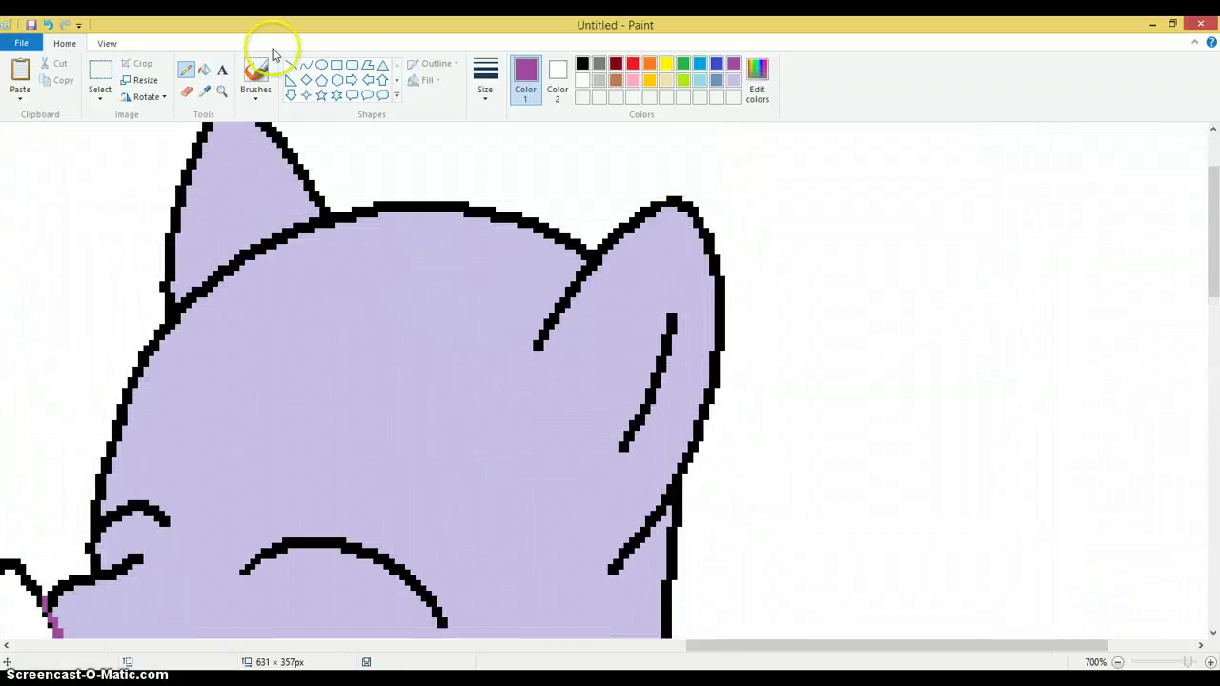
Step: Fill the lavender pony's head and back outline, jaw, mouth, closed eye and inner ear line with purple
left_click(205, 71)
left_click(325, 212)
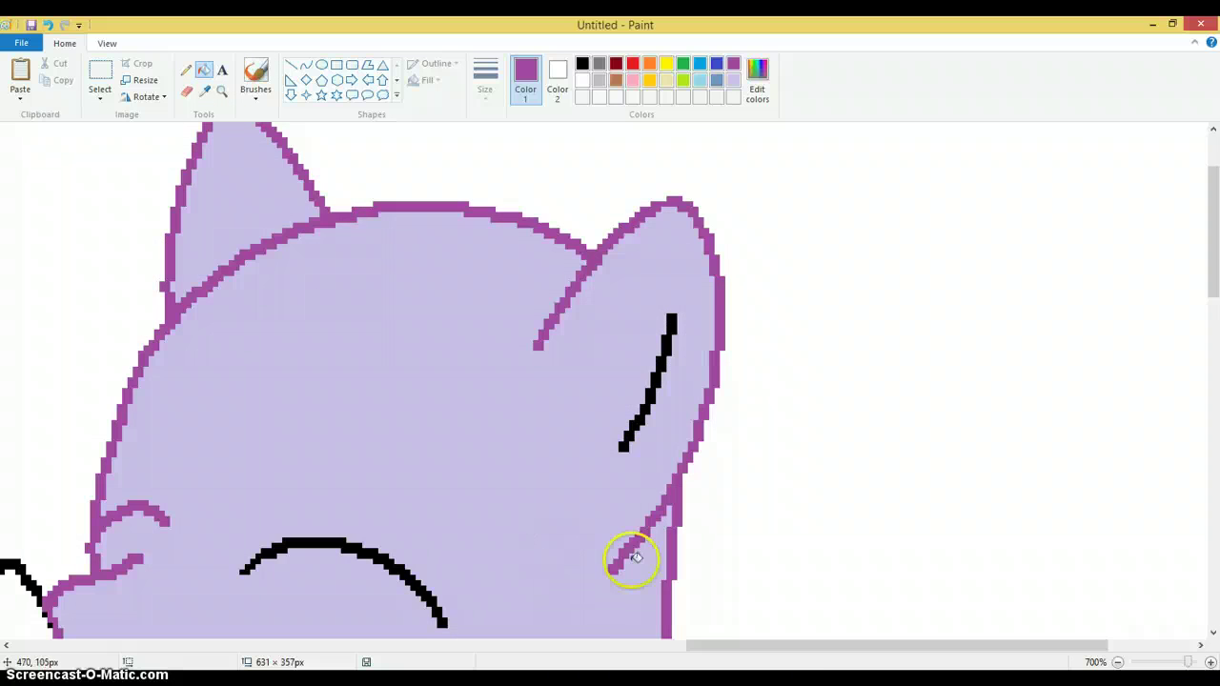
scroll(636, 558, "down", 4)
scroll(645, 400, "up", 2)
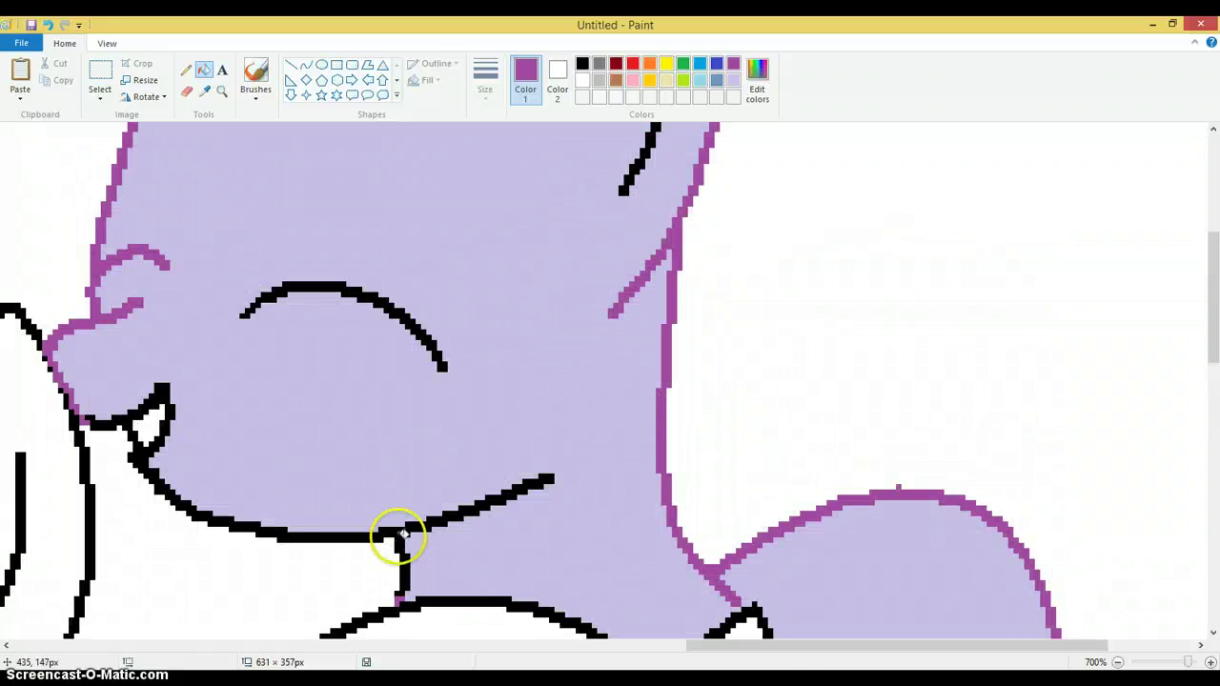
left_click(403, 534)
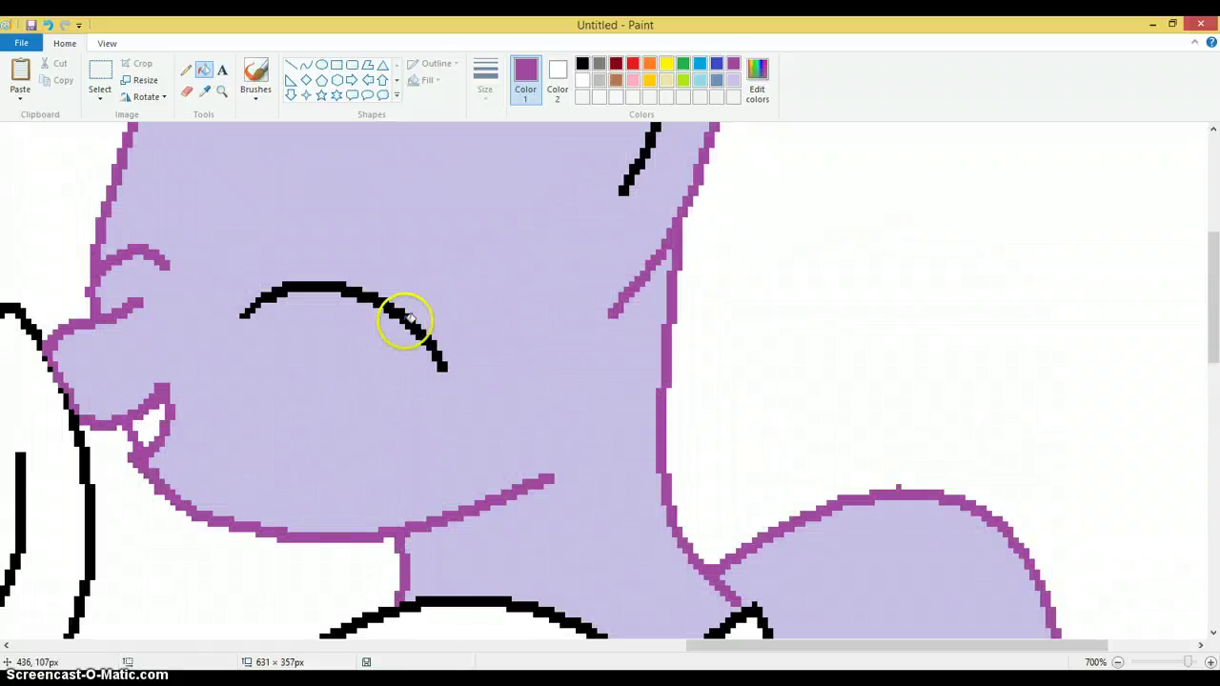
left_click(412, 322)
scroll(632, 248, "up", 1)
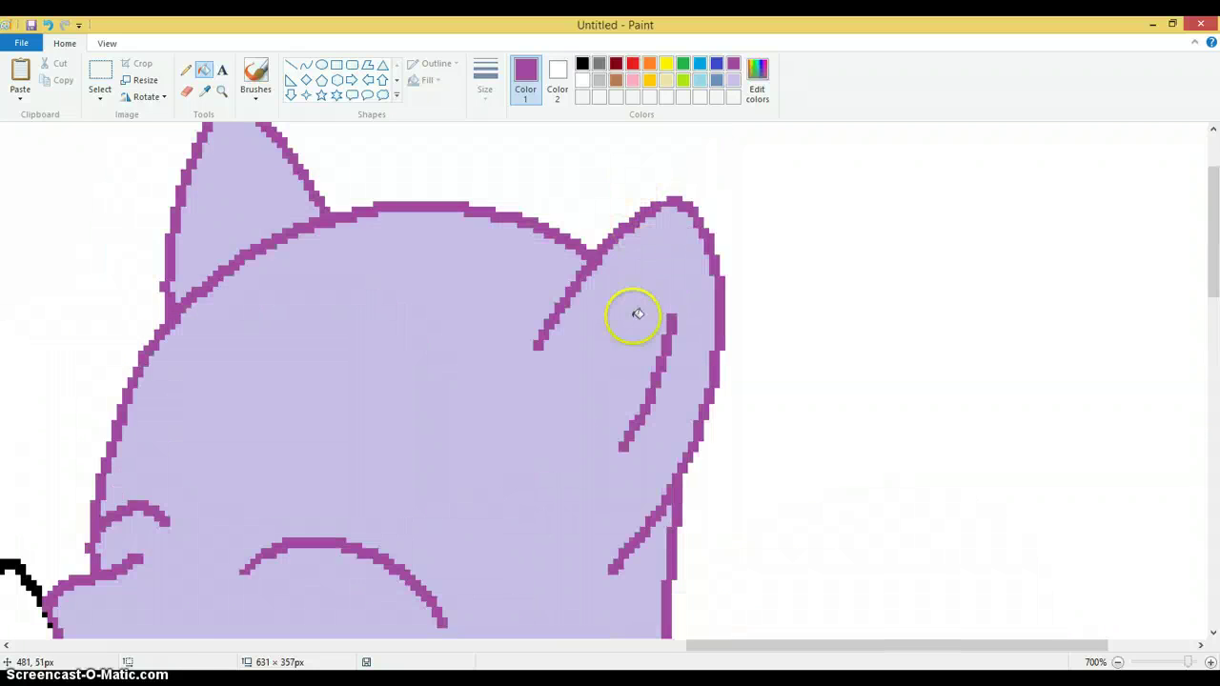
Step: Try a purple fill on the lavender pony's short hindquarters outline beside the front pony's wing feathers, and undo it
scroll(610, 458, "down", 6)
scroll(820, 434, "up", 2)
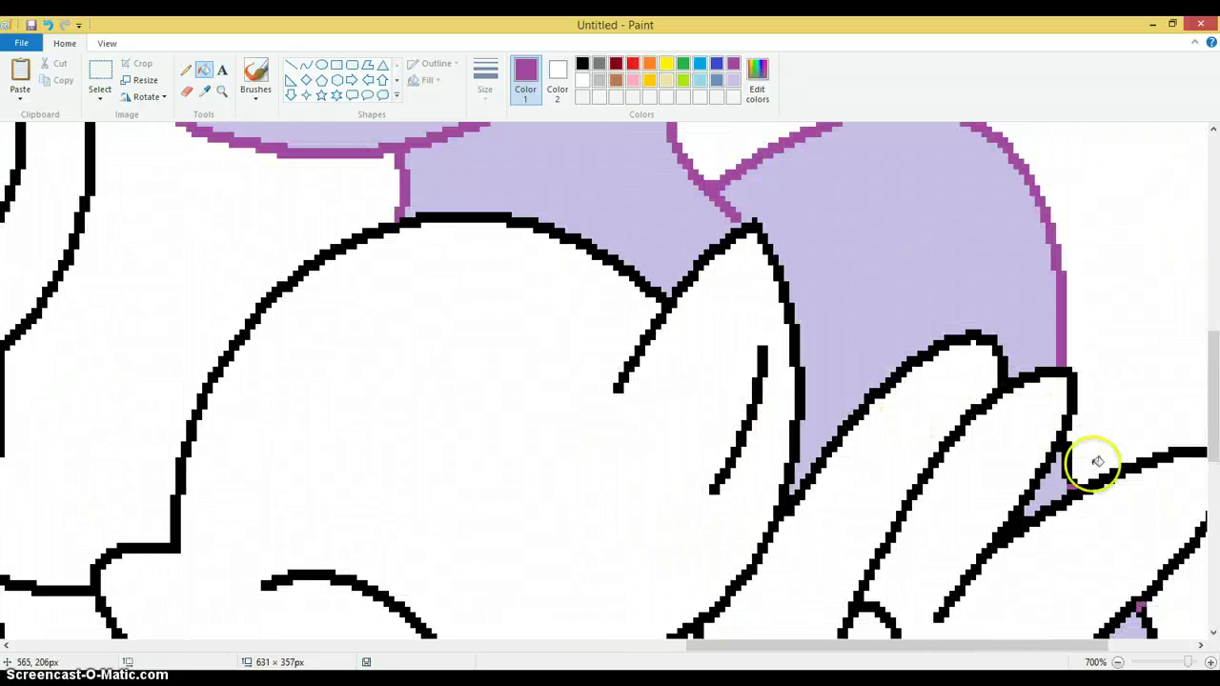
left_click(1060, 457)
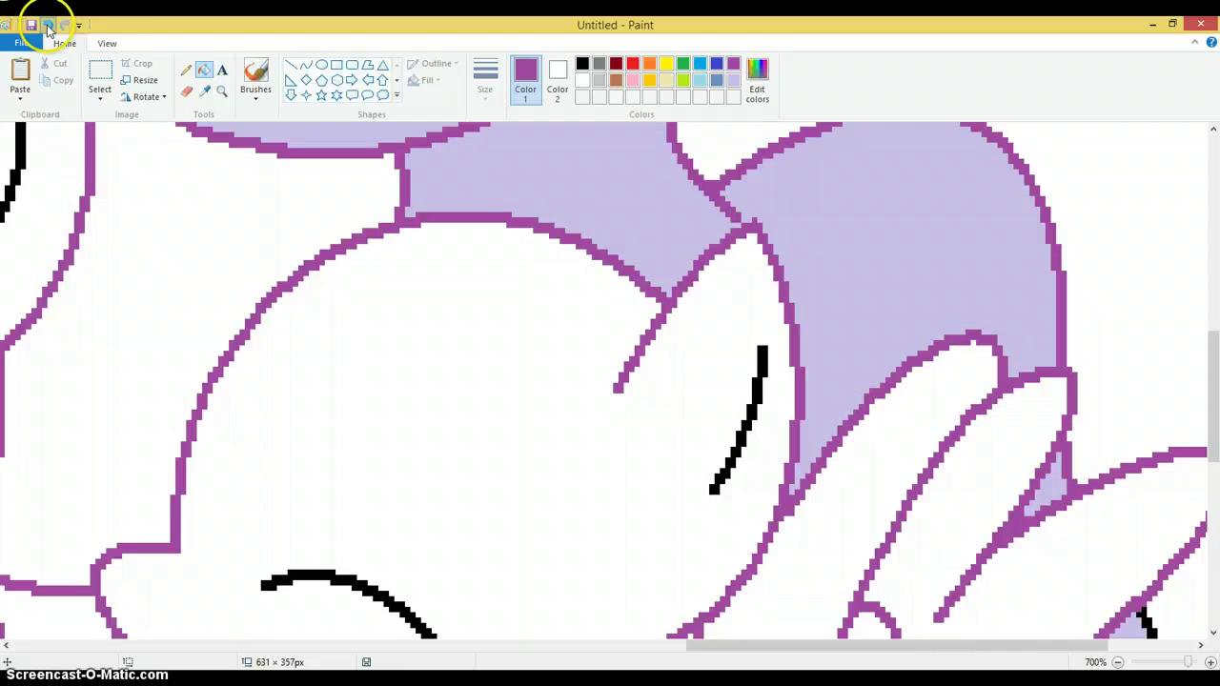
left_click(48, 25)
Step: Pencil a purple break beside the wing feather tip, and fill the lavender pony's remaining black hindquarters outline segments with purple
left_click(186, 70)
left_click(1061, 456)
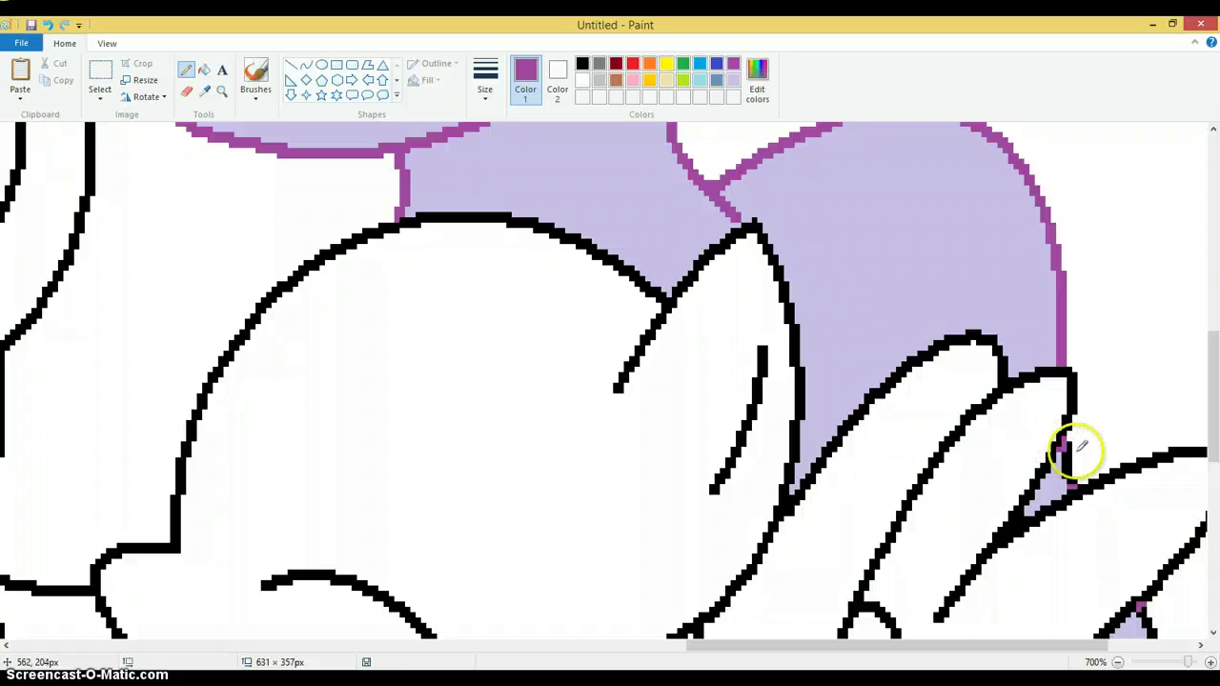
left_click(204, 70)
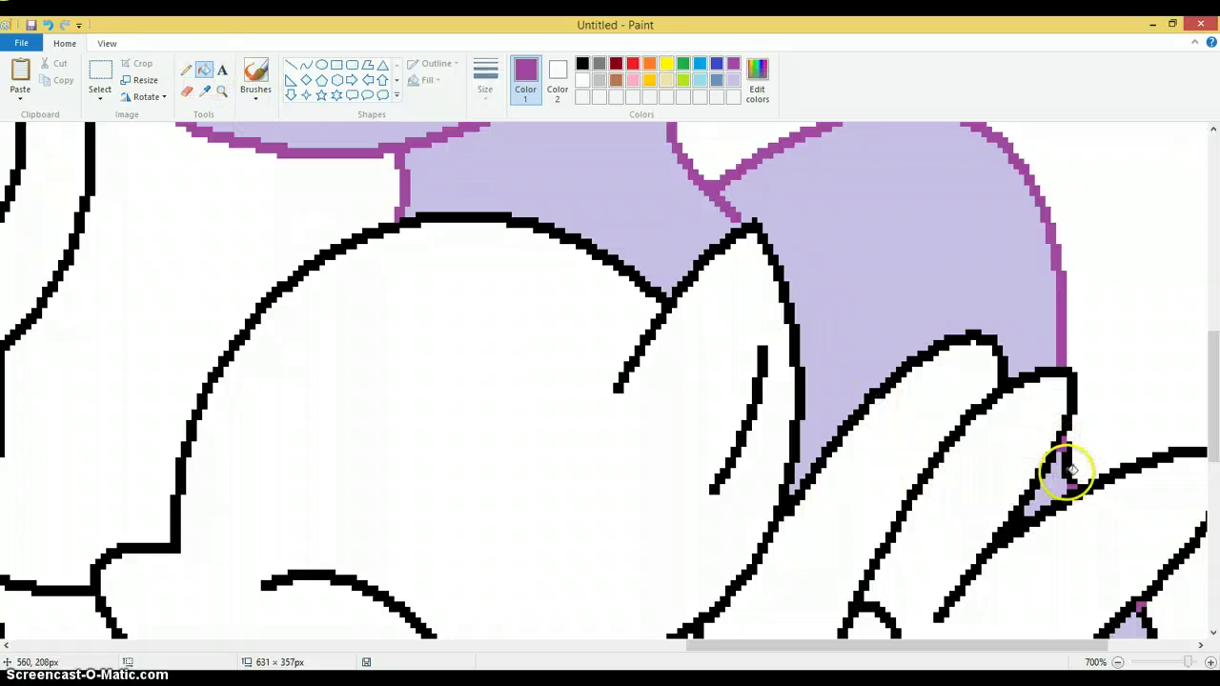
scroll(1071, 456, "down", 4)
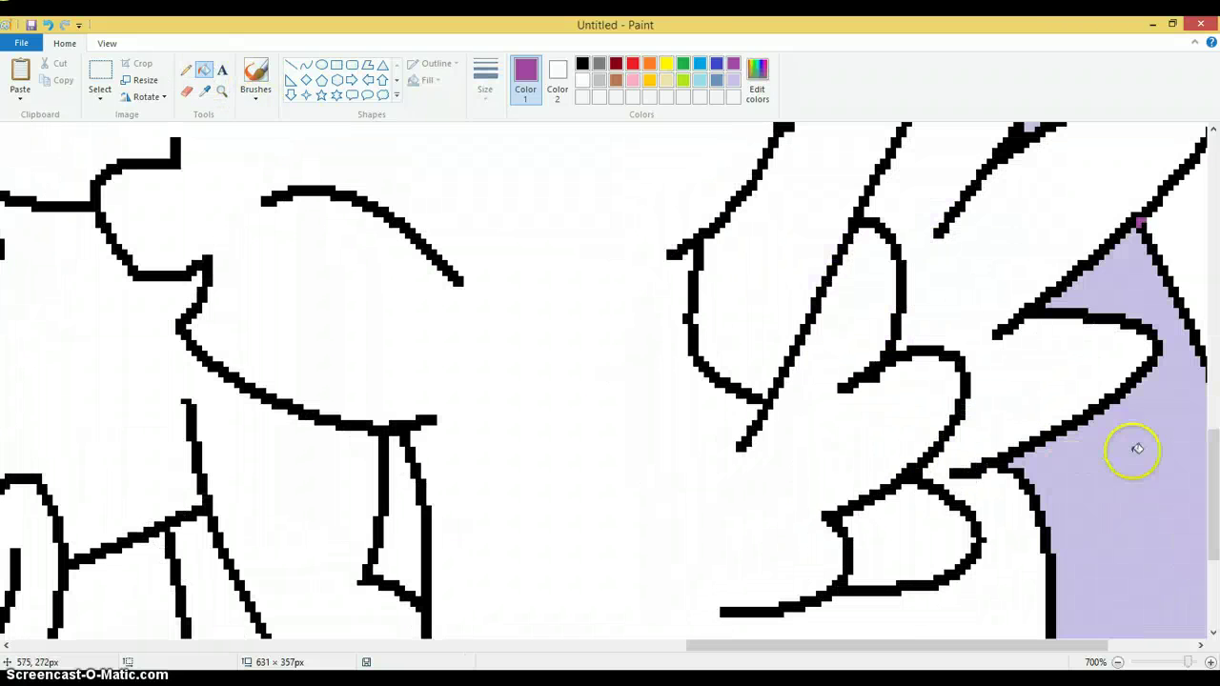
left_click(1142, 227)
scroll(1105, 329, "up", 10)
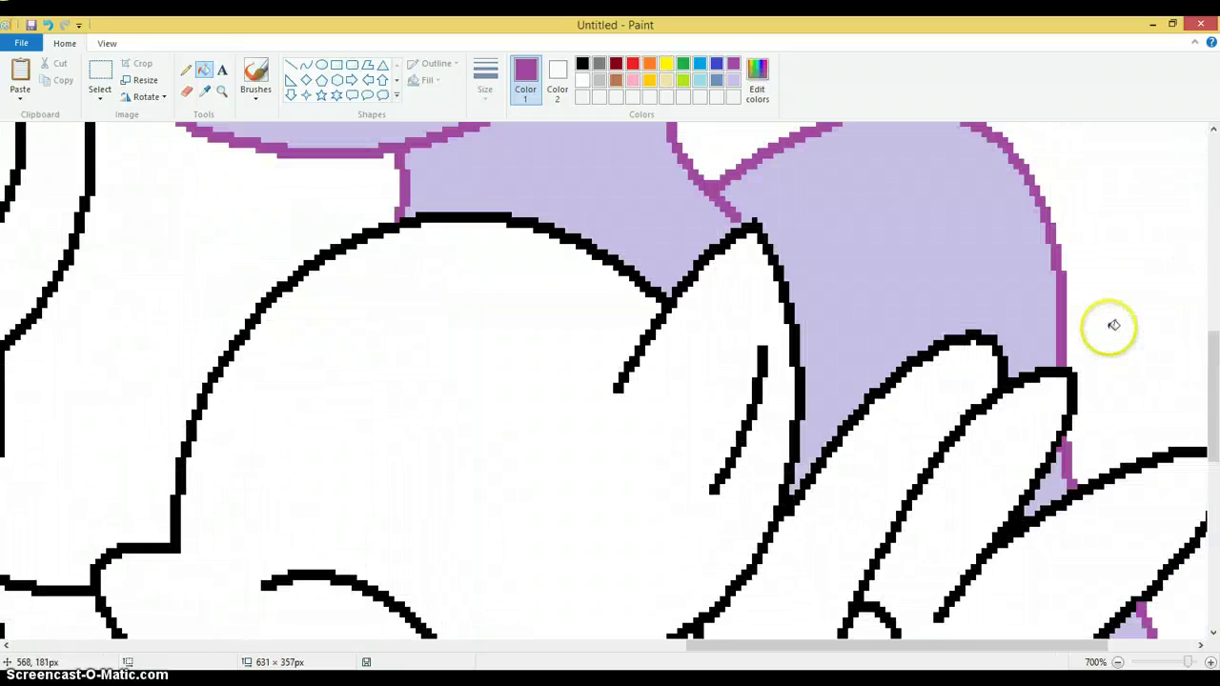
Step: Choose the Pencil tool and set its colour to cyan (red 0, green 255, blue 255)
scroll(553, 343, "up", 4)
scroll(562, 410, "down", 4)
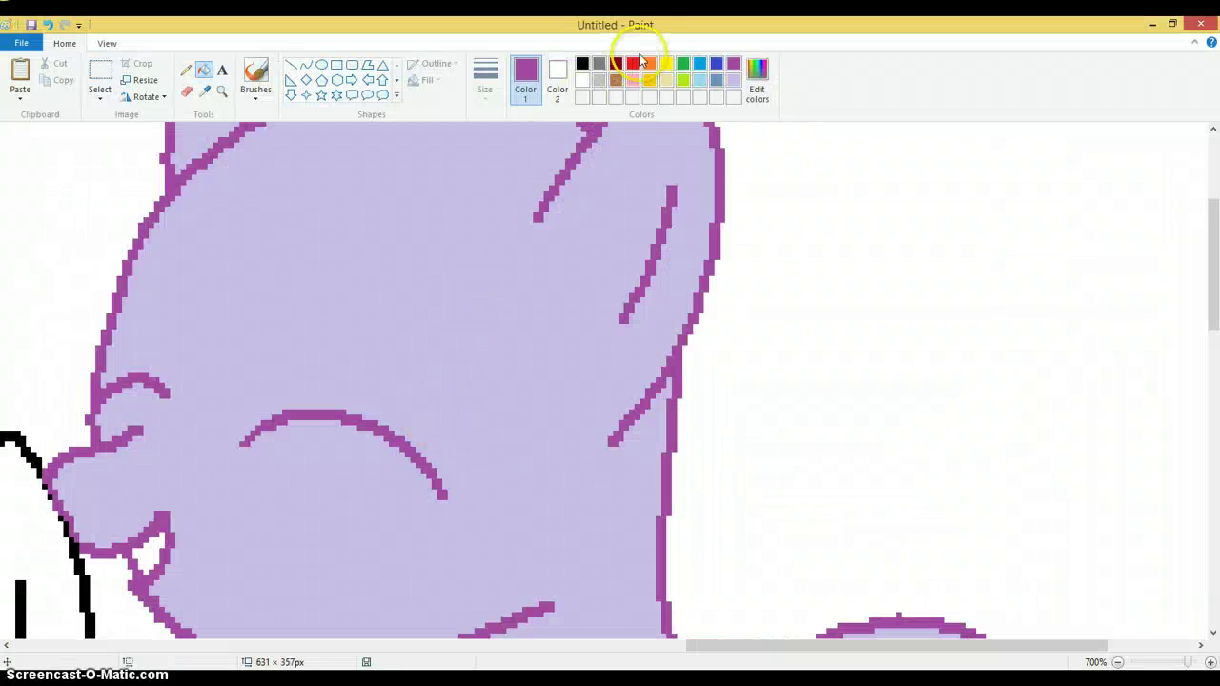
left_click(699, 69)
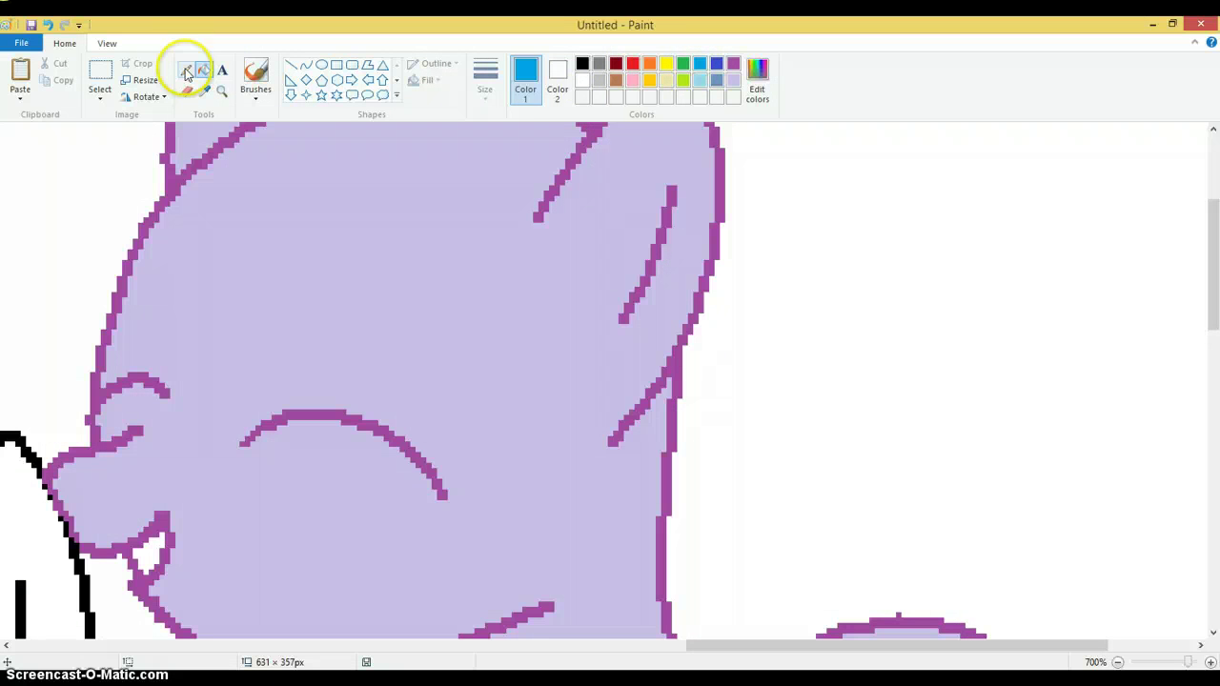
left_click(186, 70)
left_click(757, 84)
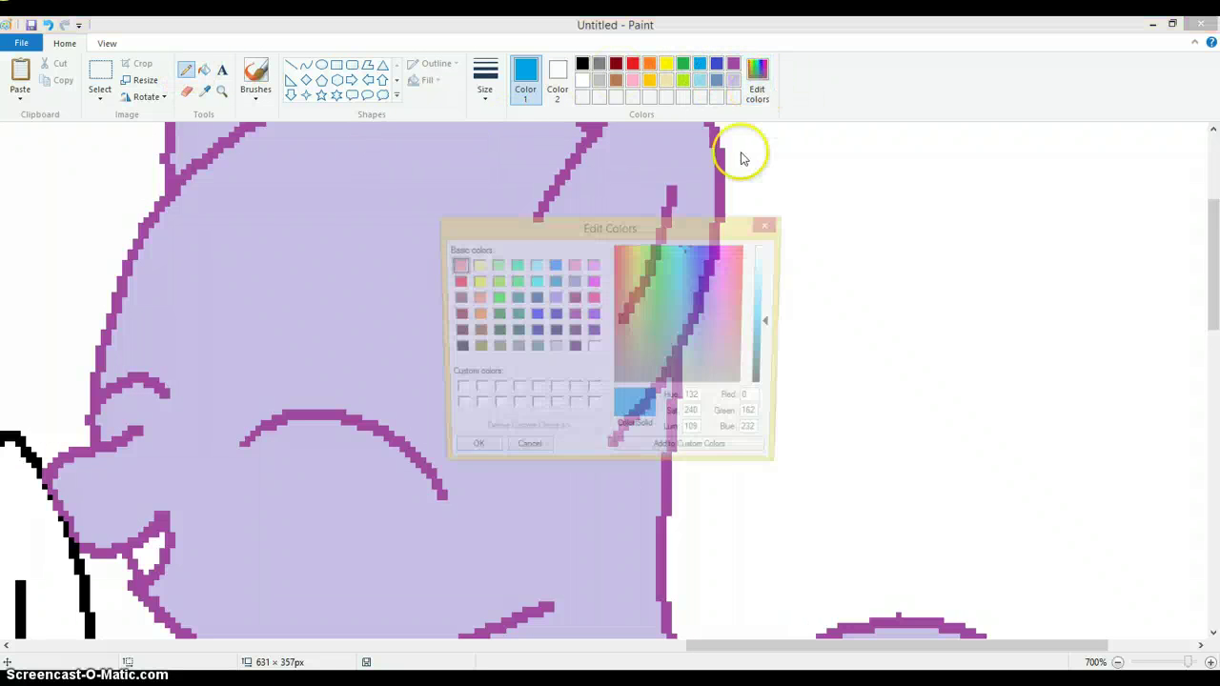
left_click(532, 281)
left_click(468, 454)
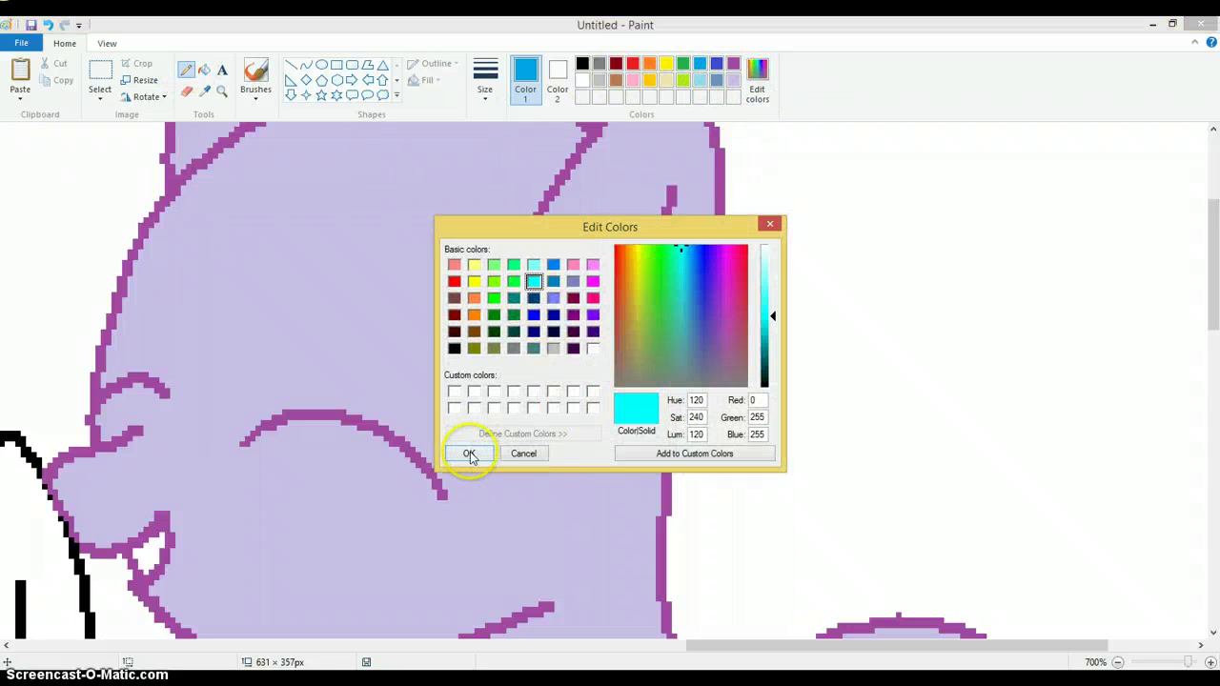
Step: Try thin cyan pencil lines for the mane from the lavender pony's ear down towards the muzzle, and undo them
scroll(248, 417, "up", 2)
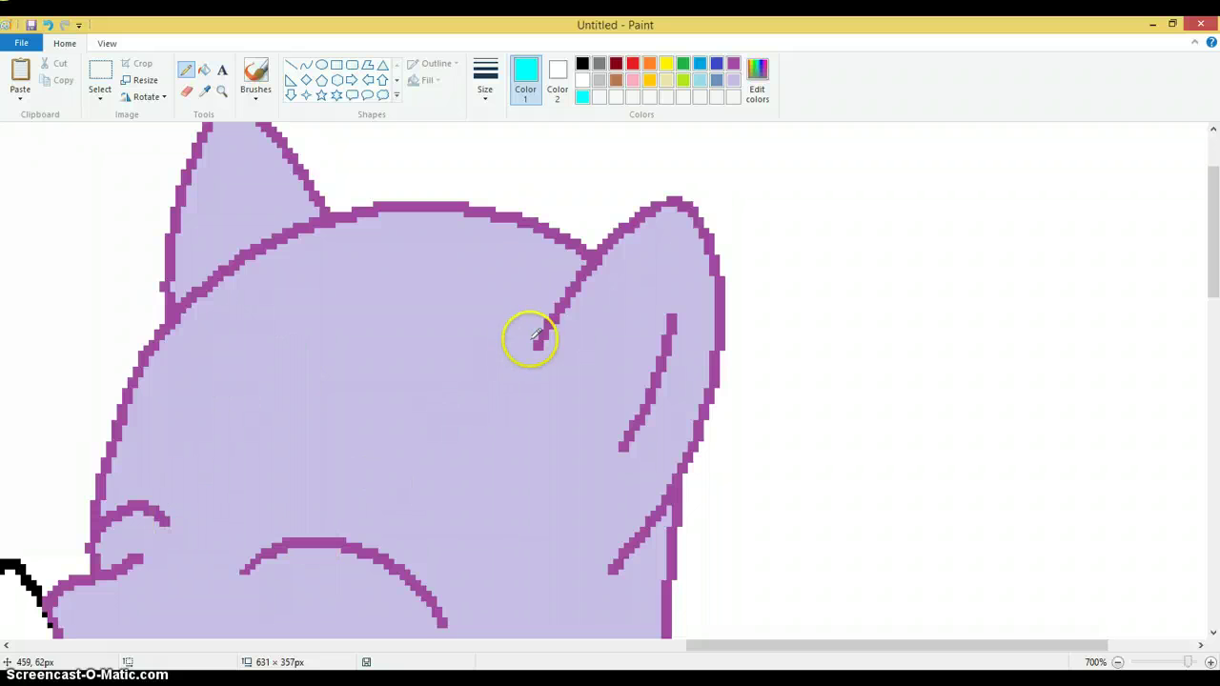
left_click_drag(489, 389, 399, 475)
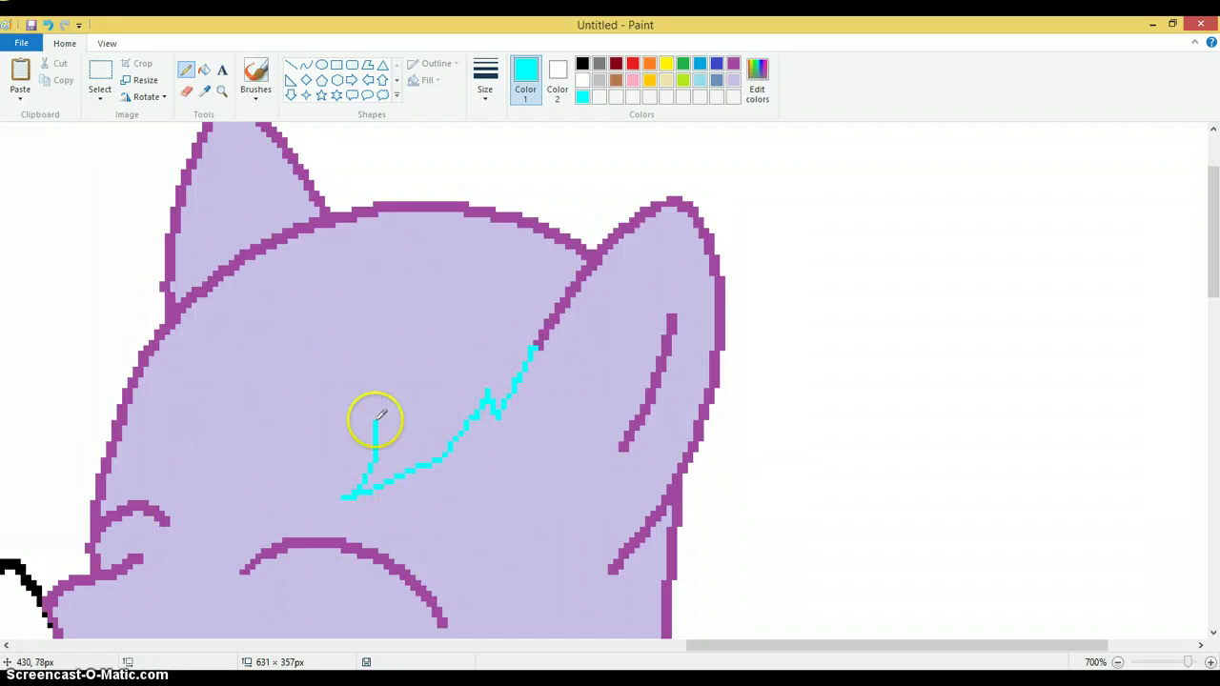
mouse_move(377, 417)
left_mouse_down()
mouse_move(352, 438)
mouse_move(302, 555)
left_mouse_up()
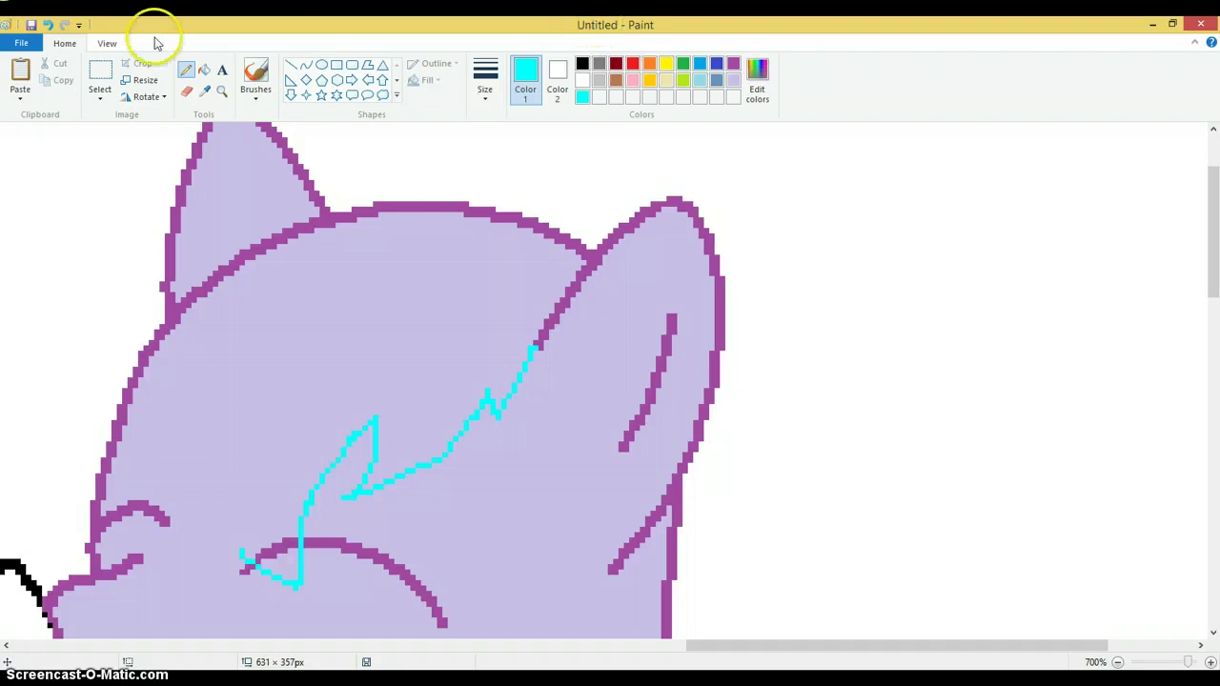
left_click(48, 25)
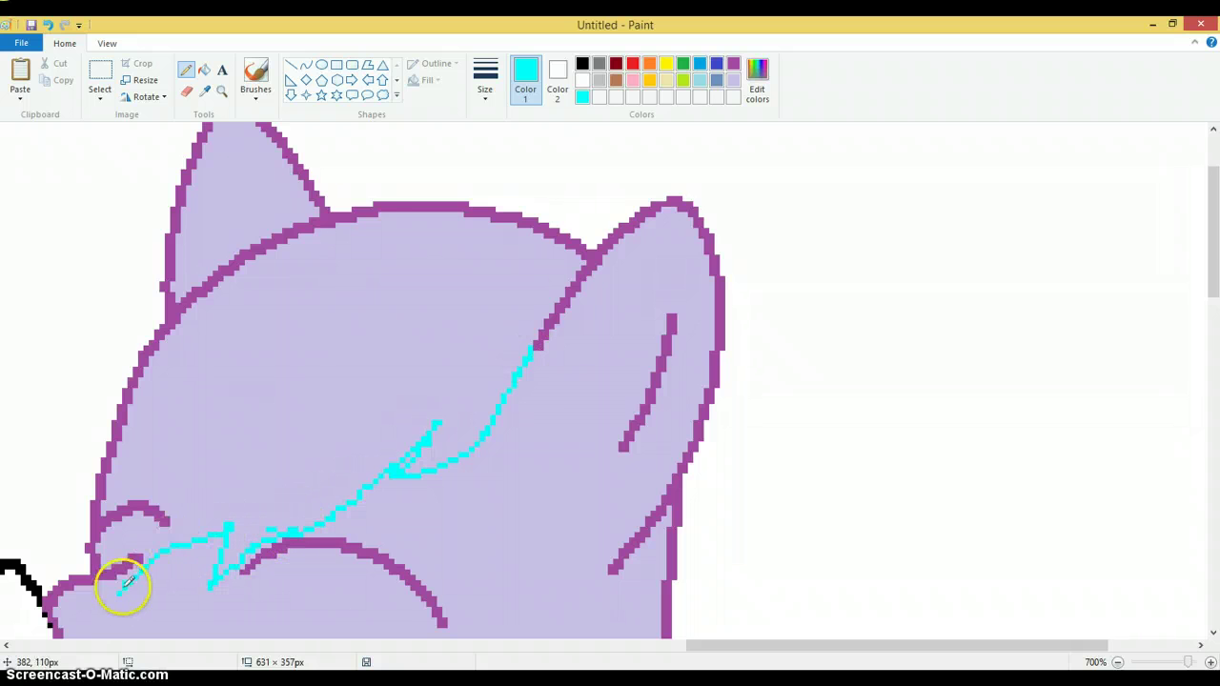
scroll(190, 286, "down", 5)
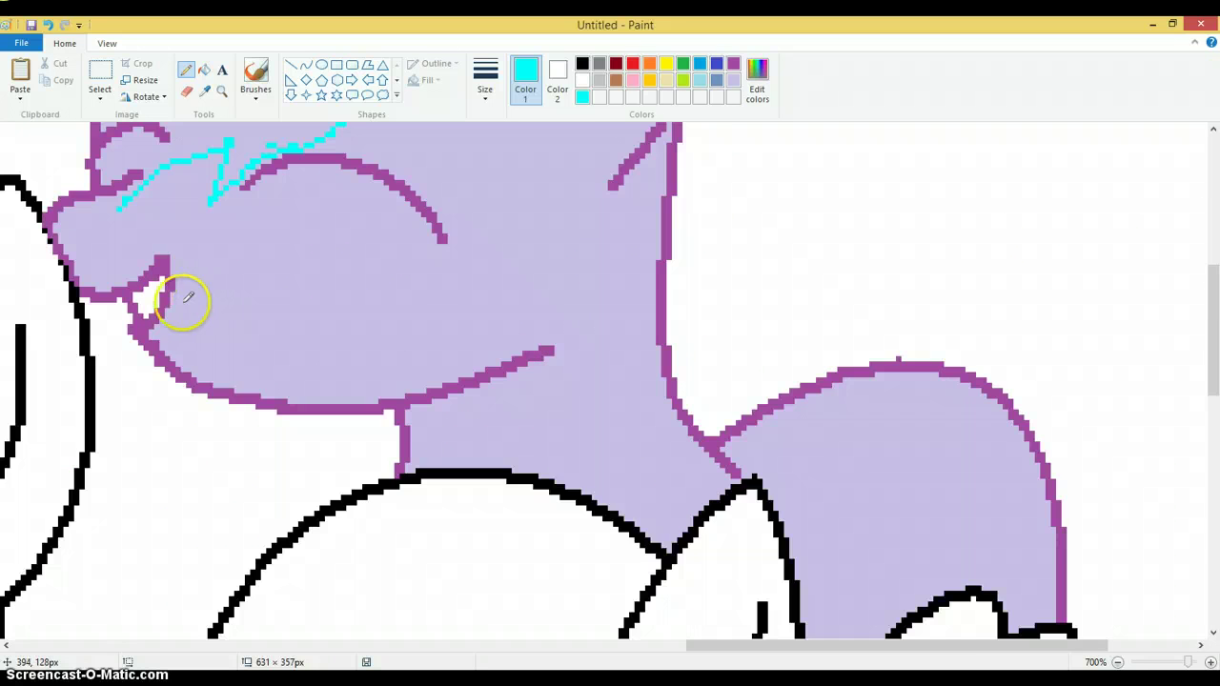
scroll(158, 280, "up", 4)
left_click(48, 25)
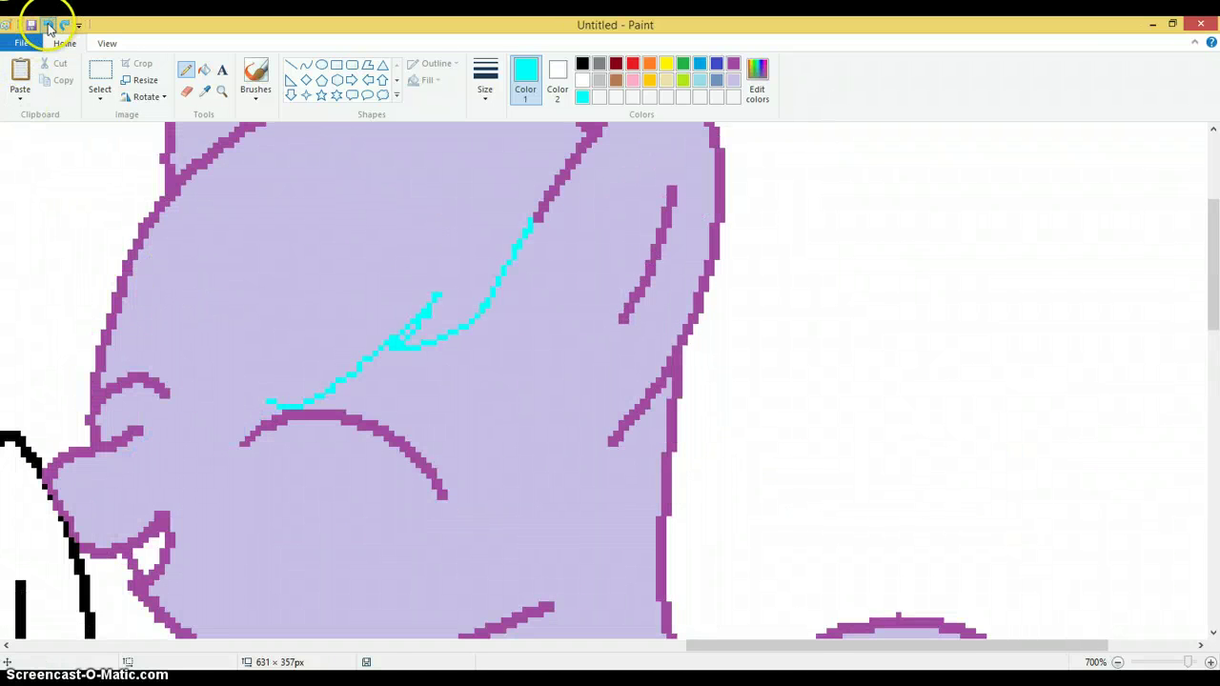
left_click(48, 25)
scroll(276, 389, "up", 3)
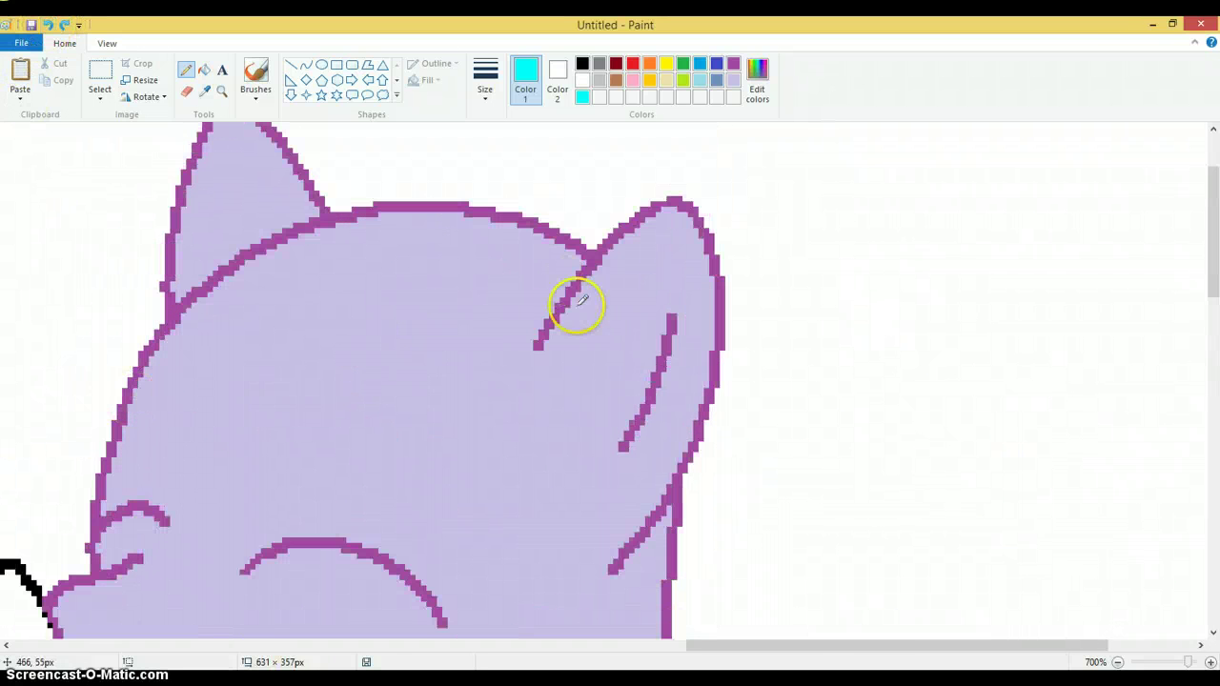
Step: Try a cyan mane line from the ear across the forehead with the third pencil thickness, and undo it
left_click(221, 90)
left_click(378, 256)
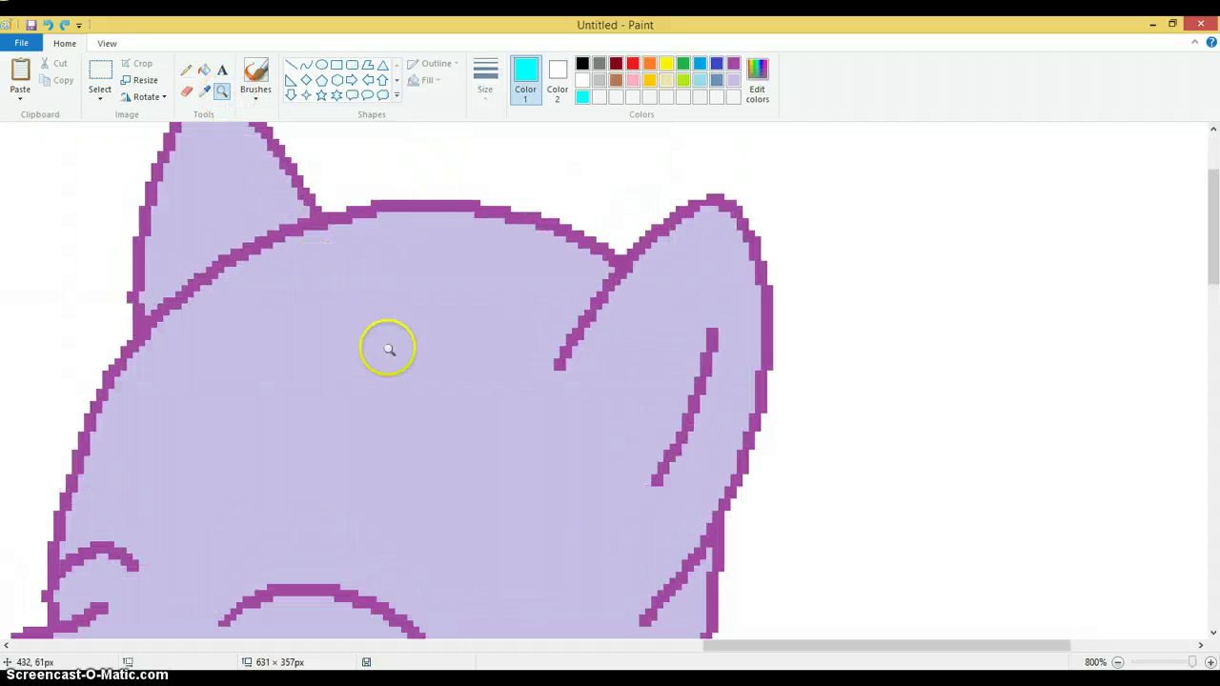
left_click(186, 69)
left_click(486, 90)
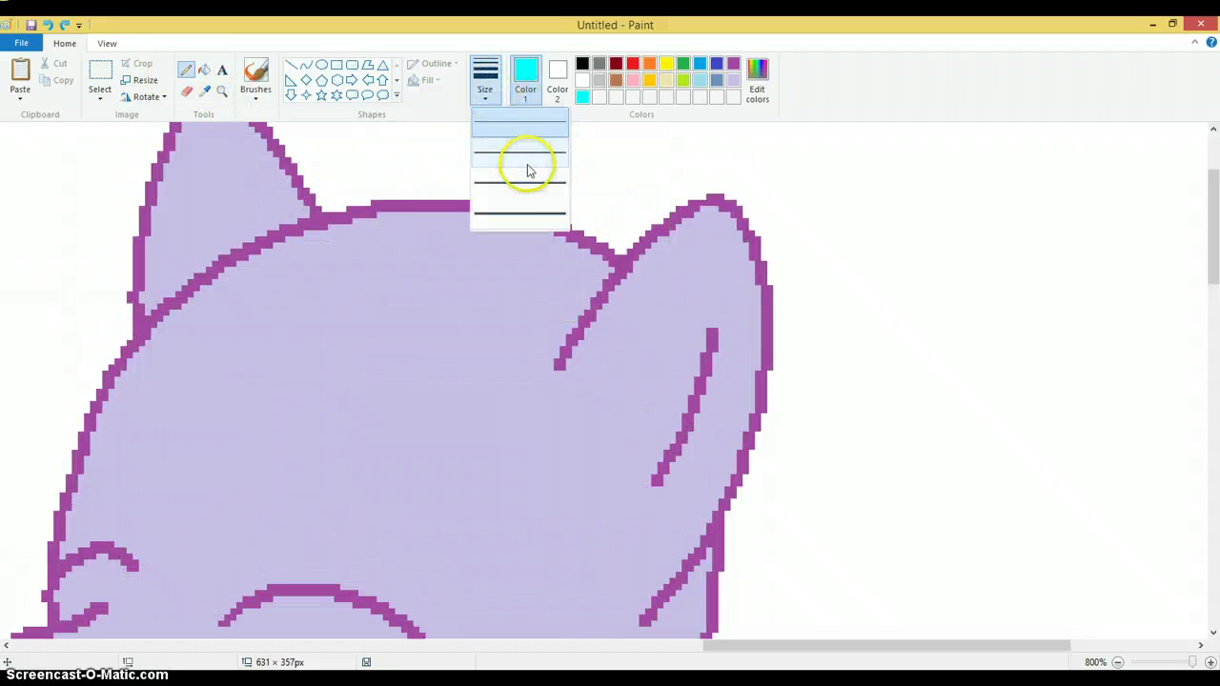
left_click(520, 181)
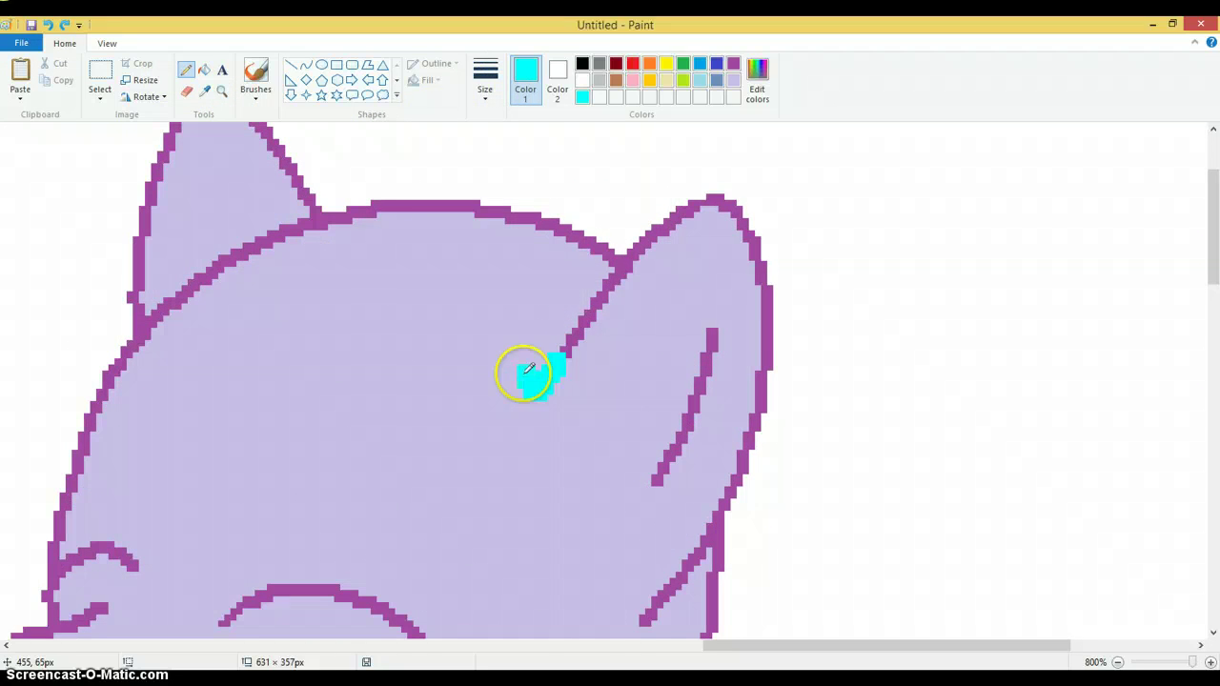
mouse_move(528, 369)
left_mouse_down()
mouse_move(433, 465)
mouse_move(439, 427)
mouse_move(351, 560)
left_mouse_up()
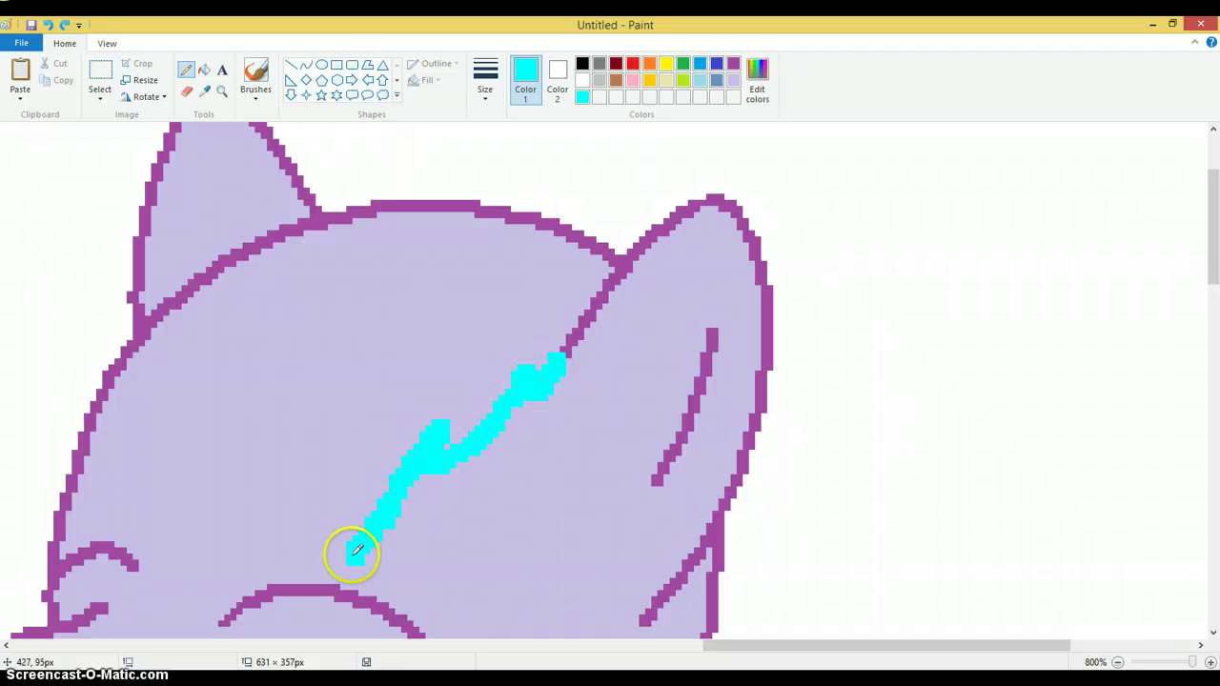
left_click(47, 25)
Step: With the second pencil thickness, draw a jagged cyan mane streak from the ear to the muzzle and back up to the ear's top edge
left_click(485, 90)
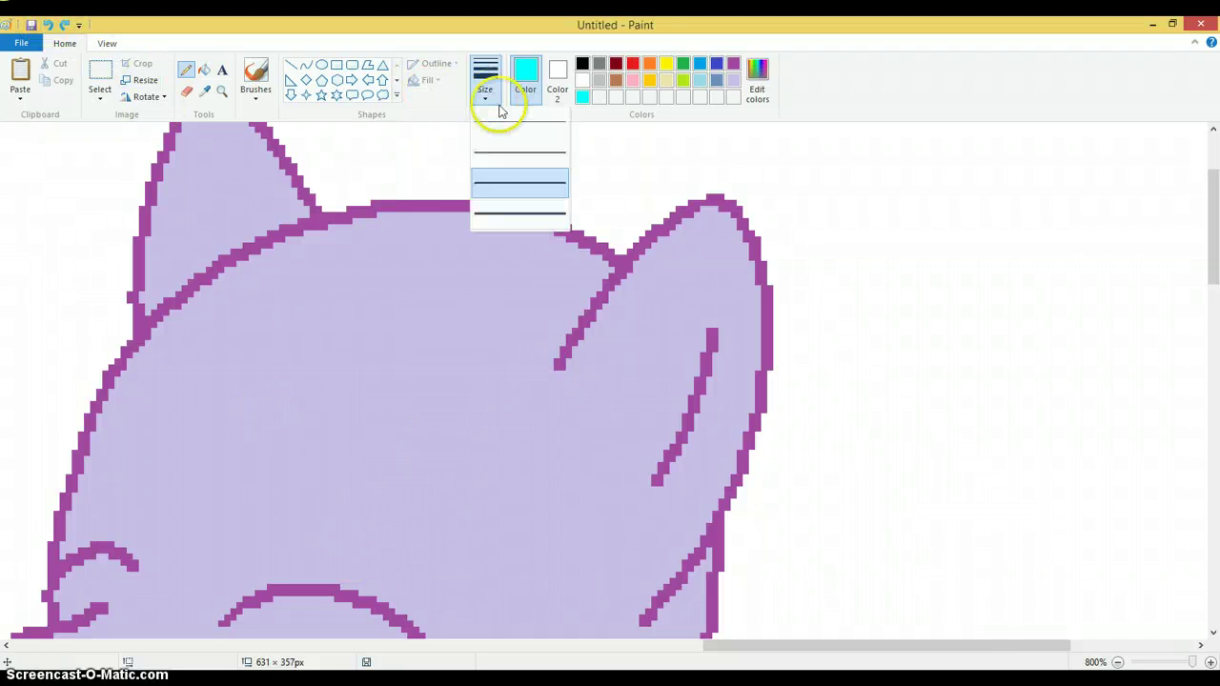
left_click(499, 146)
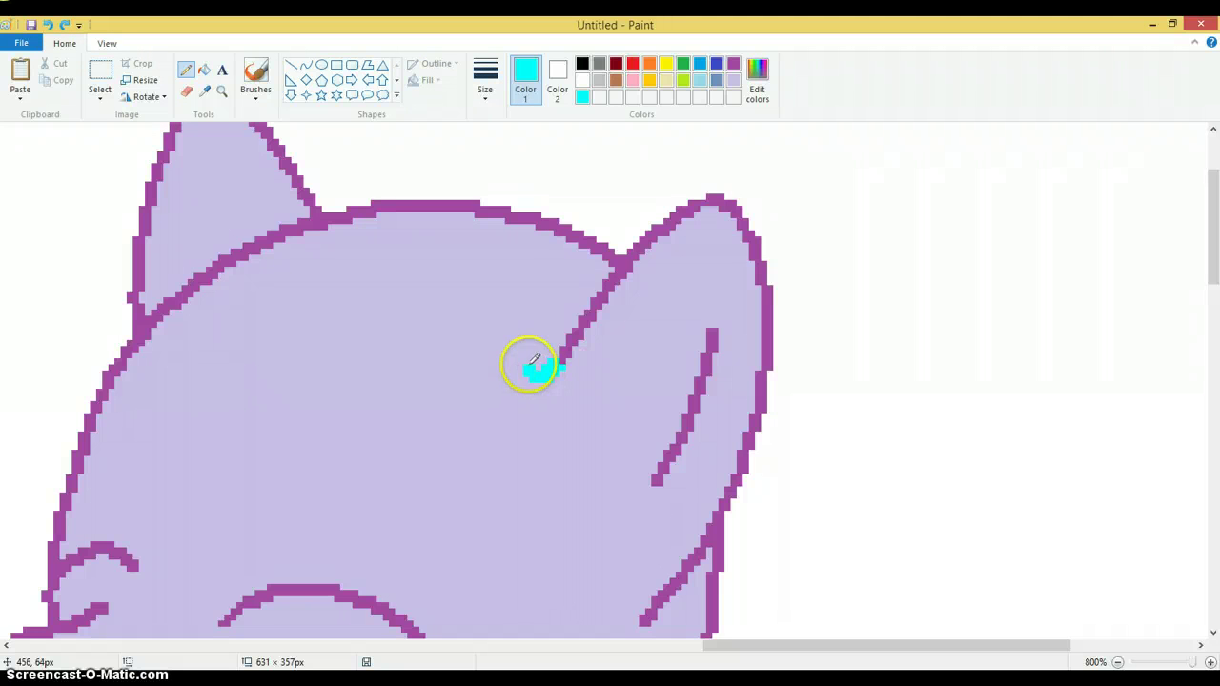
mouse_move(534, 362)
left_mouse_down()
mouse_move(362, 487)
mouse_move(370, 459)
mouse_move(135, 598)
left_mouse_up()
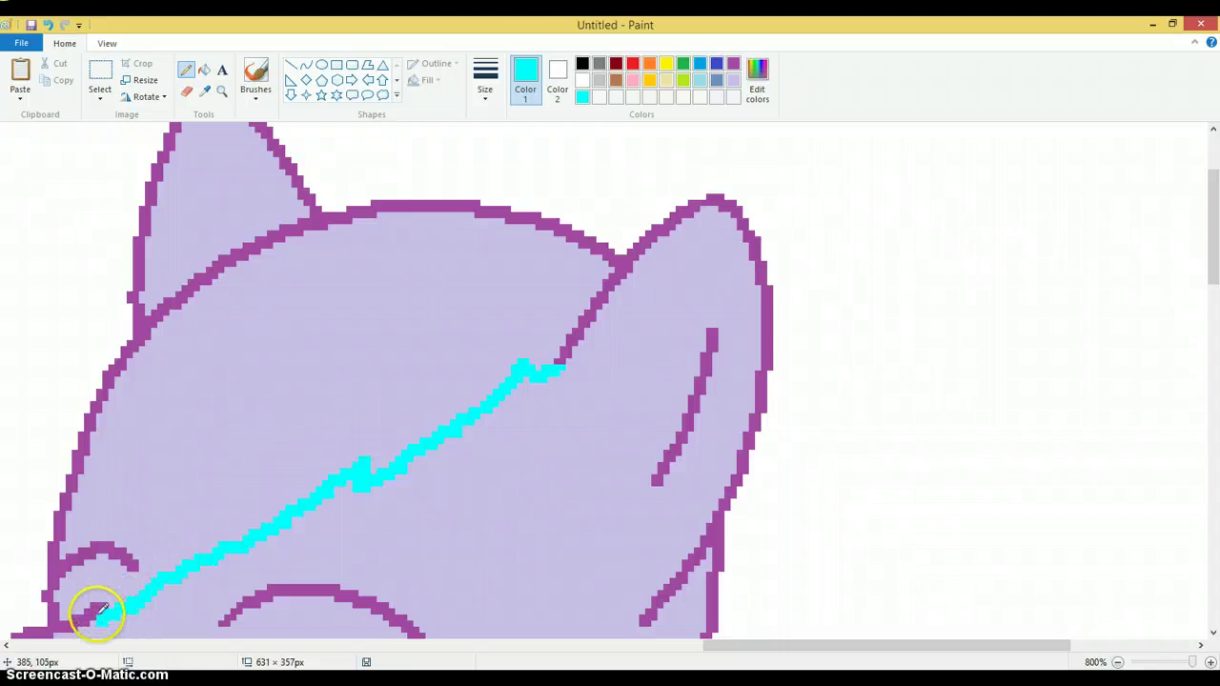
mouse_move(100, 610)
left_mouse_down()
mouse_move(158, 470)
mouse_move(74, 559)
mouse_move(234, 399)
left_mouse_up()
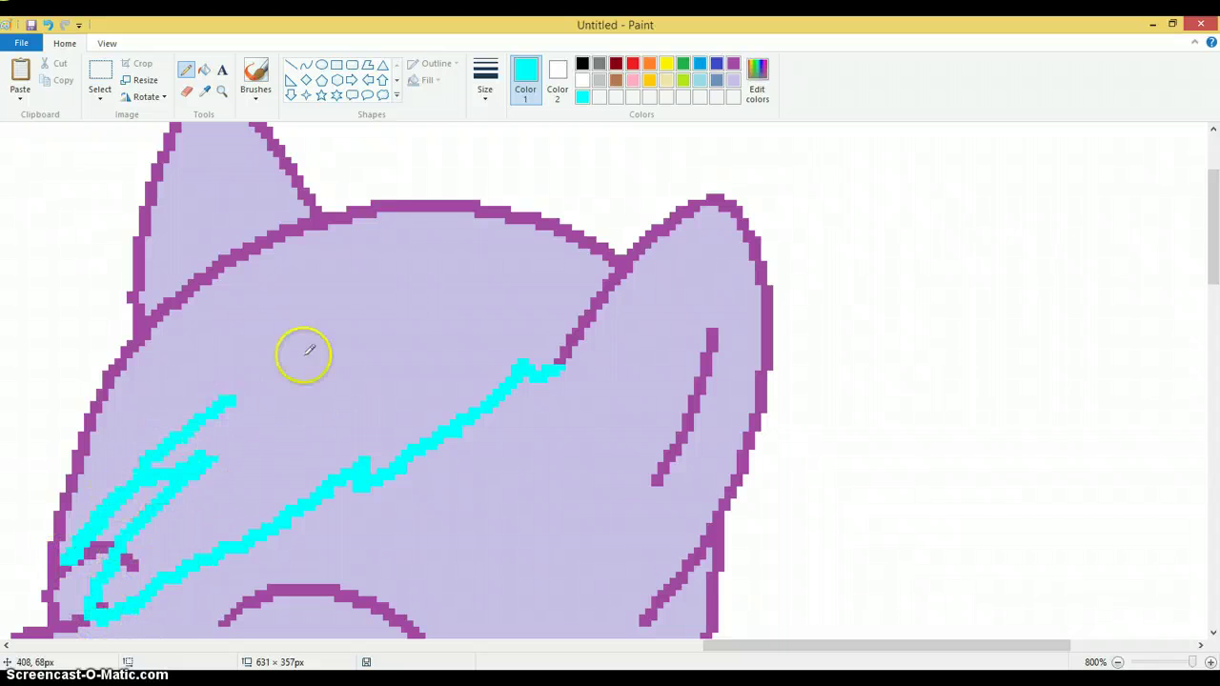
mouse_move(308, 351)
left_mouse_down()
mouse_move(404, 302)
mouse_move(513, 270)
mouse_move(355, 268)
mouse_move(408, 236)
mouse_move(640, 236)
left_mouse_up()
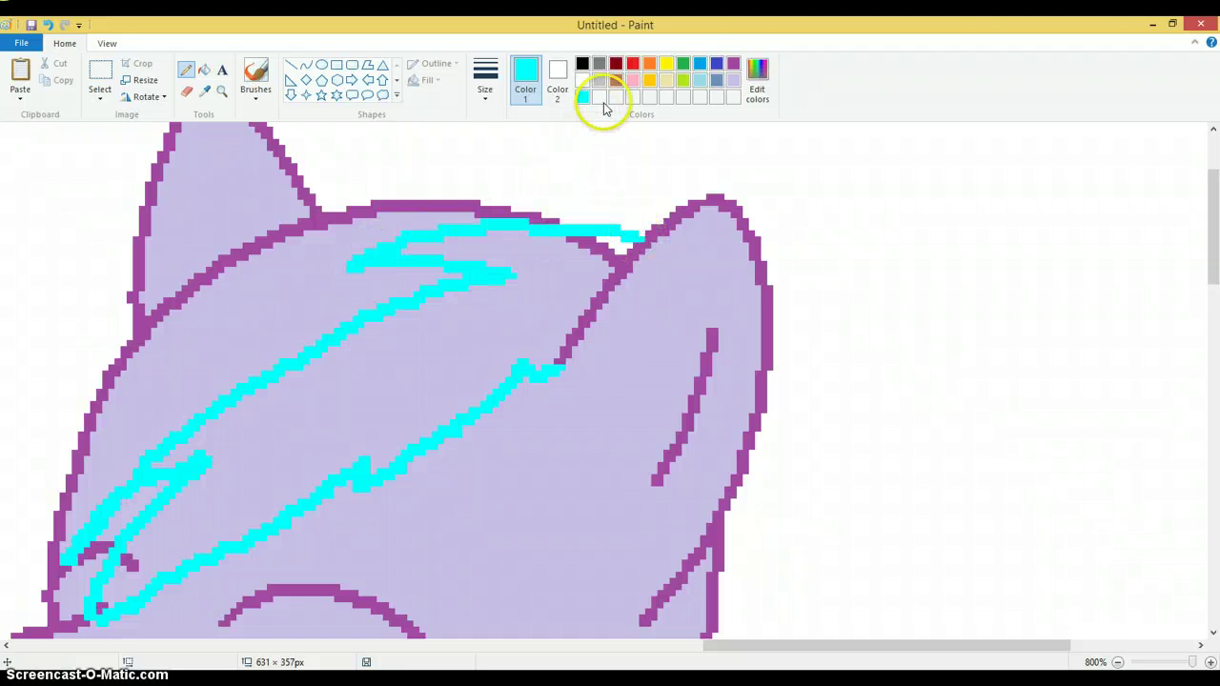
Step: Check the ponies in the YouTube banner in the browser, and back in Paint set the pencil colour to violet (red 128, green 0, blue 255)
left_click(1147, 24)
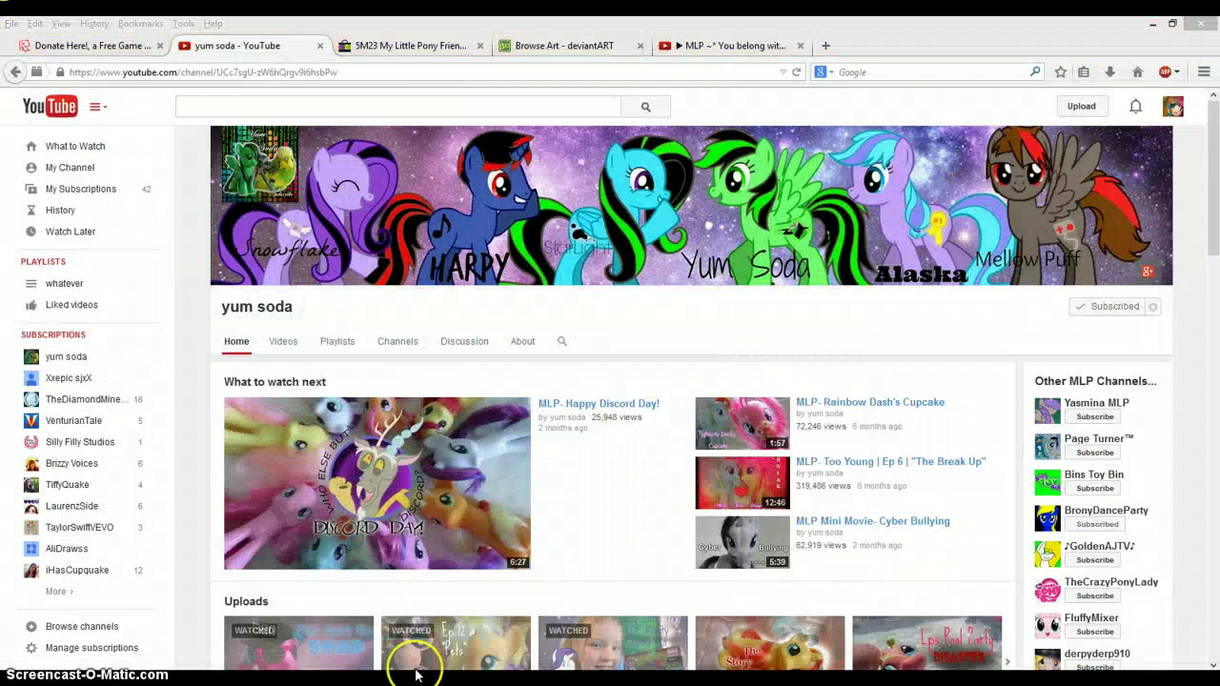
left_click(419, 662)
left_click(733, 80)
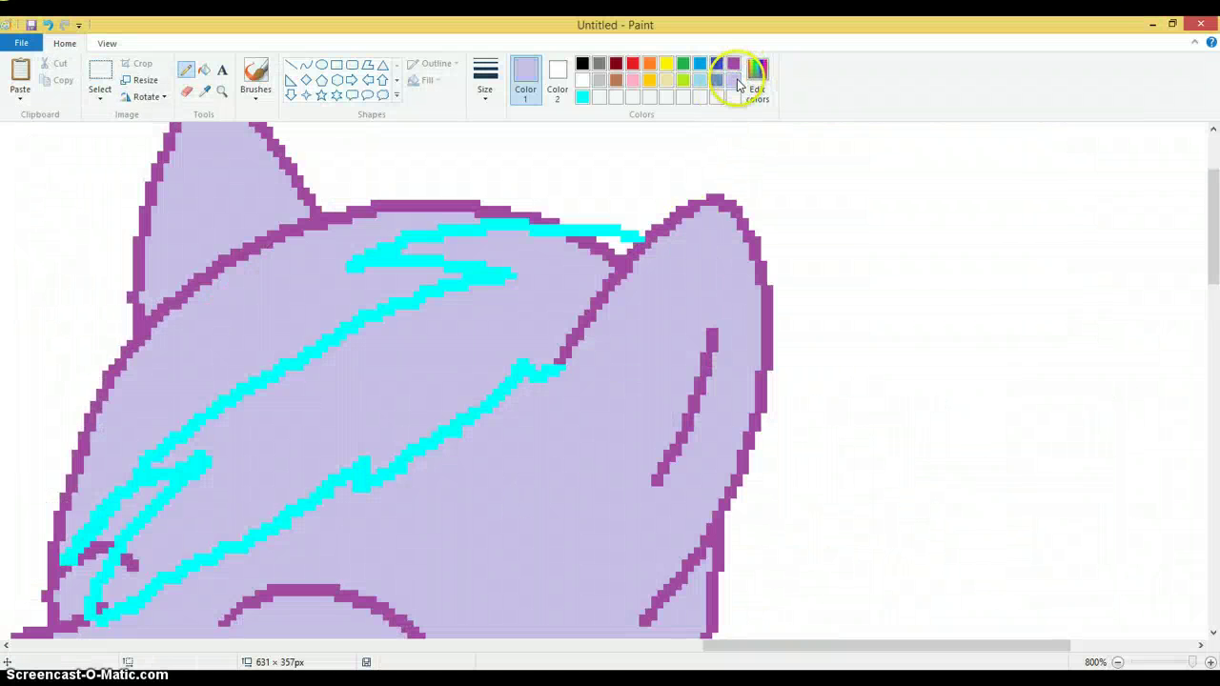
left_click(757, 85)
left_click(592, 315)
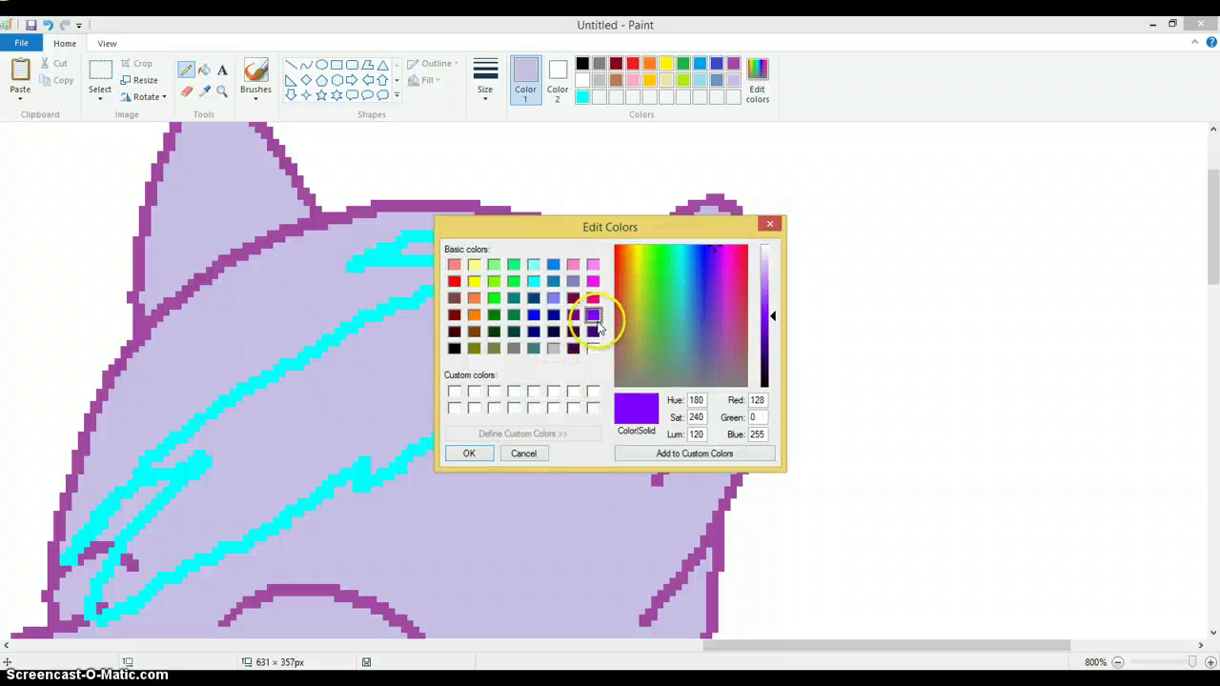
left_click(472, 453)
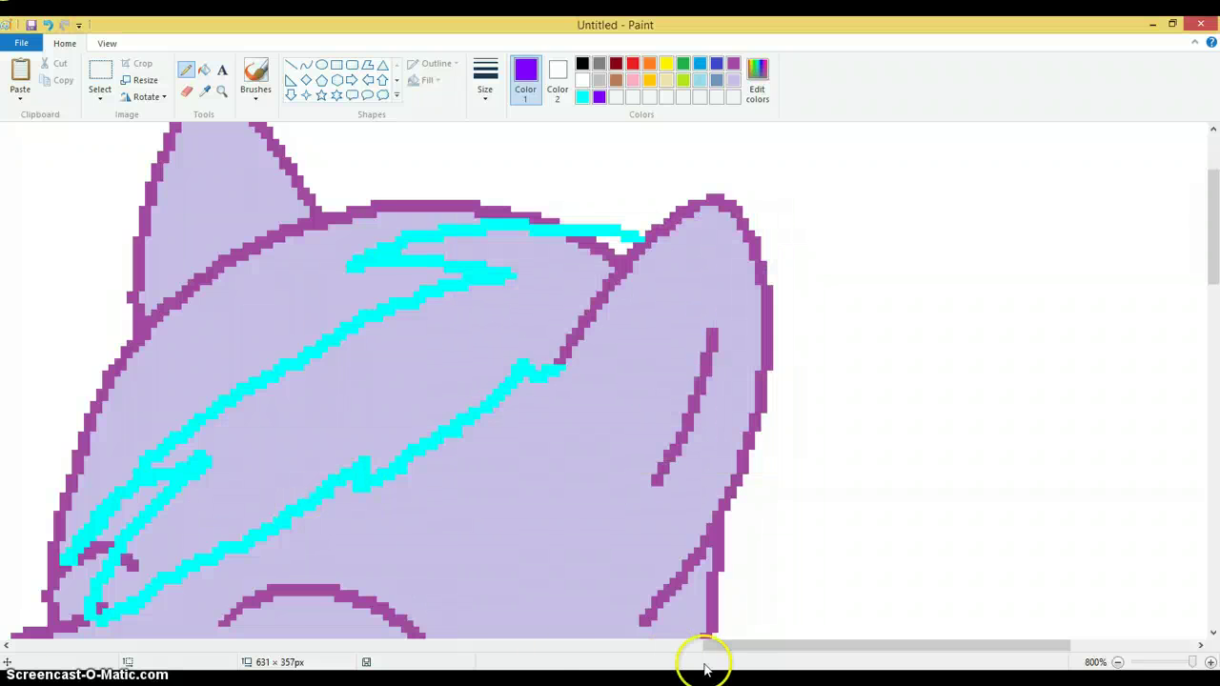
Step: Pencil a short violet line at the muzzle's bridge and a jagged violet outer mane outline from the ear over the head to the muzzle
left_click_drag(735, 645, 578, 646)
scroll(610, 517, "down", 3)
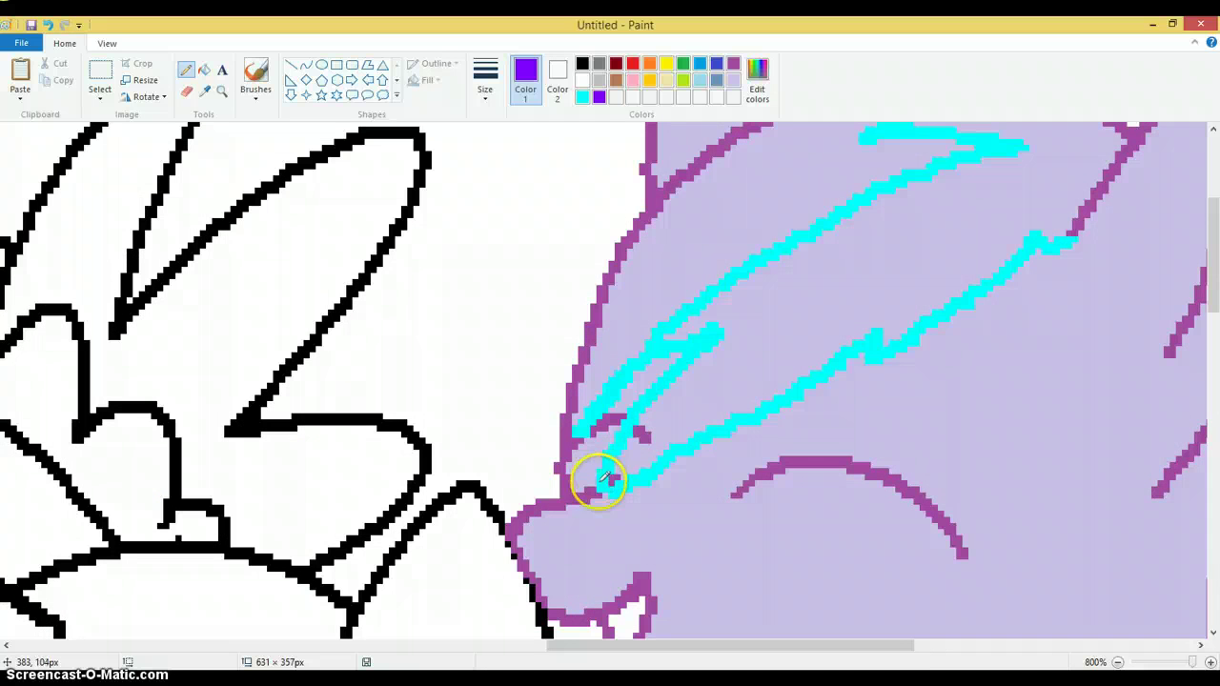
left_click_drag(603, 479, 560, 486)
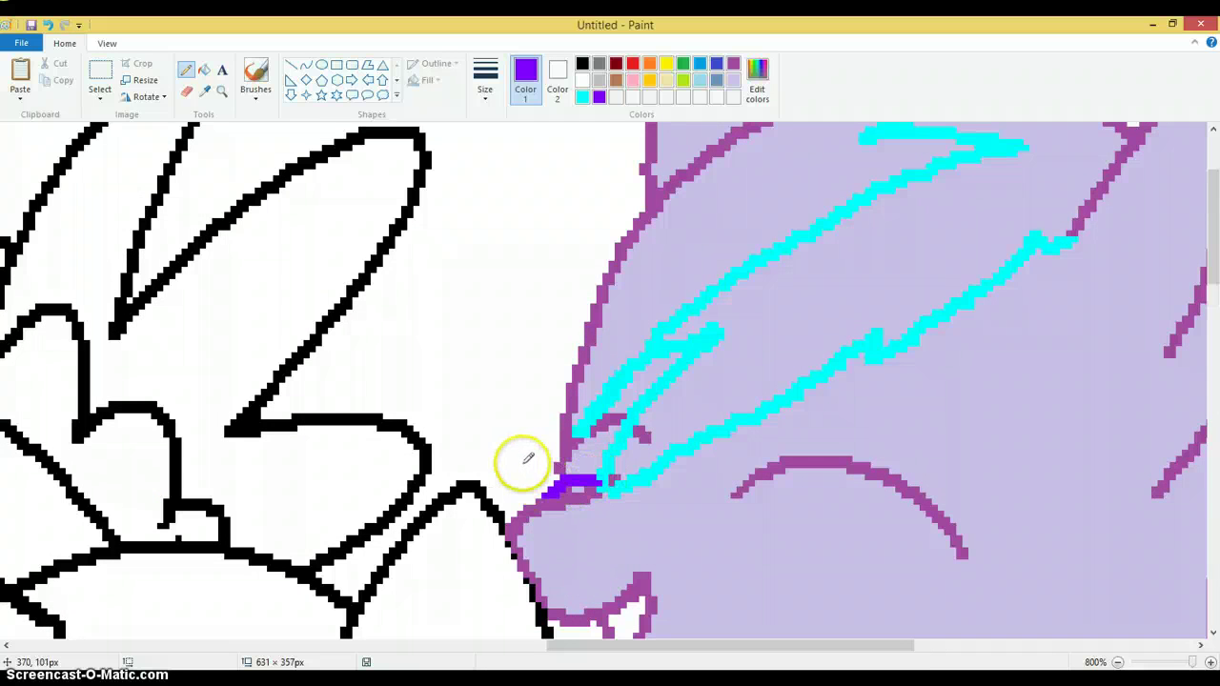
scroll(538, 505, "up", 3)
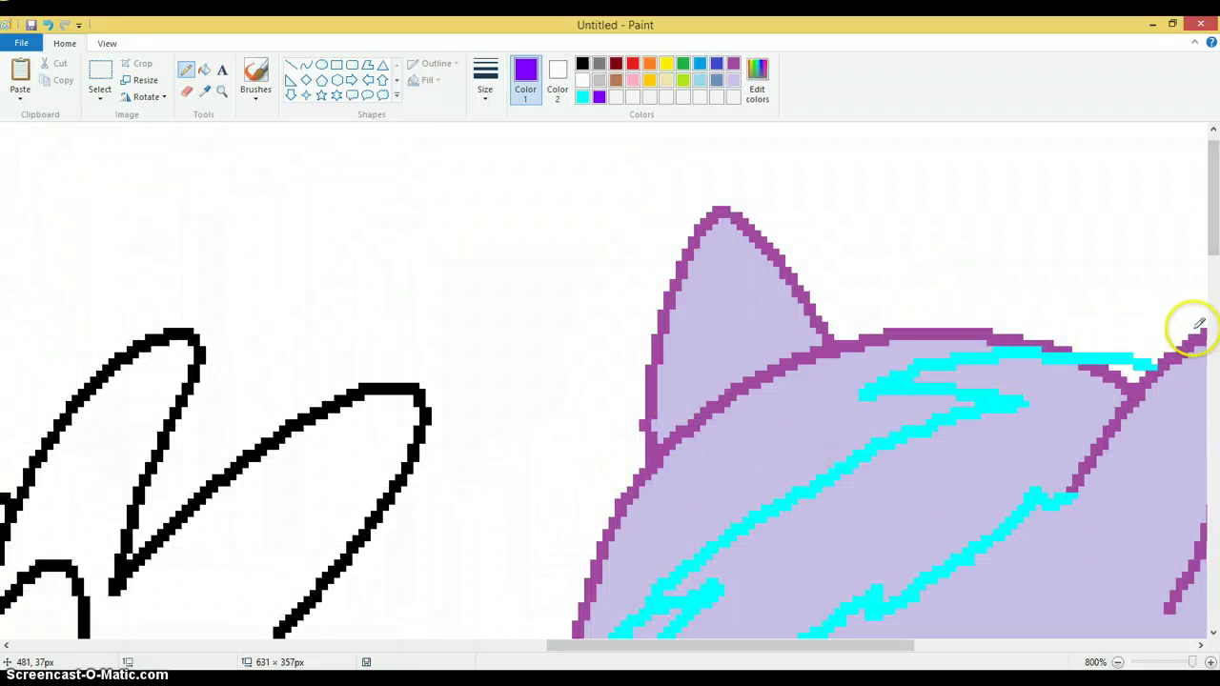
mouse_move(1199, 324)
left_mouse_down()
mouse_move(1088, 246)
mouse_move(992, 219)
mouse_move(1046, 256)
mouse_move(916, 187)
mouse_move(804, 165)
mouse_move(864, 188)
mouse_move(894, 219)
mouse_move(693, 206)
mouse_move(603, 236)
mouse_move(722, 226)
mouse_move(639, 301)
mouse_move(555, 422)
mouse_move(551, 448)
mouse_move(605, 422)
mouse_move(549, 483)
mouse_move(506, 564)
left_mouse_up()
scroll(512, 457, "down", 3)
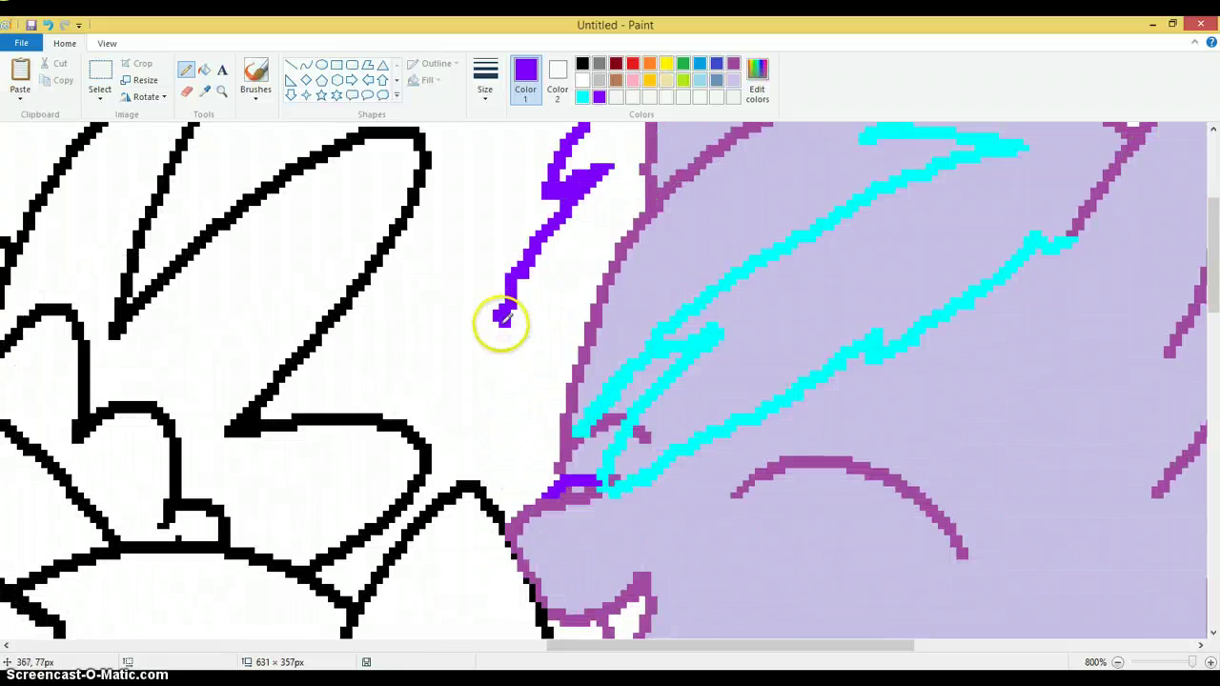
mouse_move(503, 320)
left_mouse_down()
mouse_move(490, 440)
mouse_move(526, 412)
mouse_move(503, 503)
left_mouse_up()
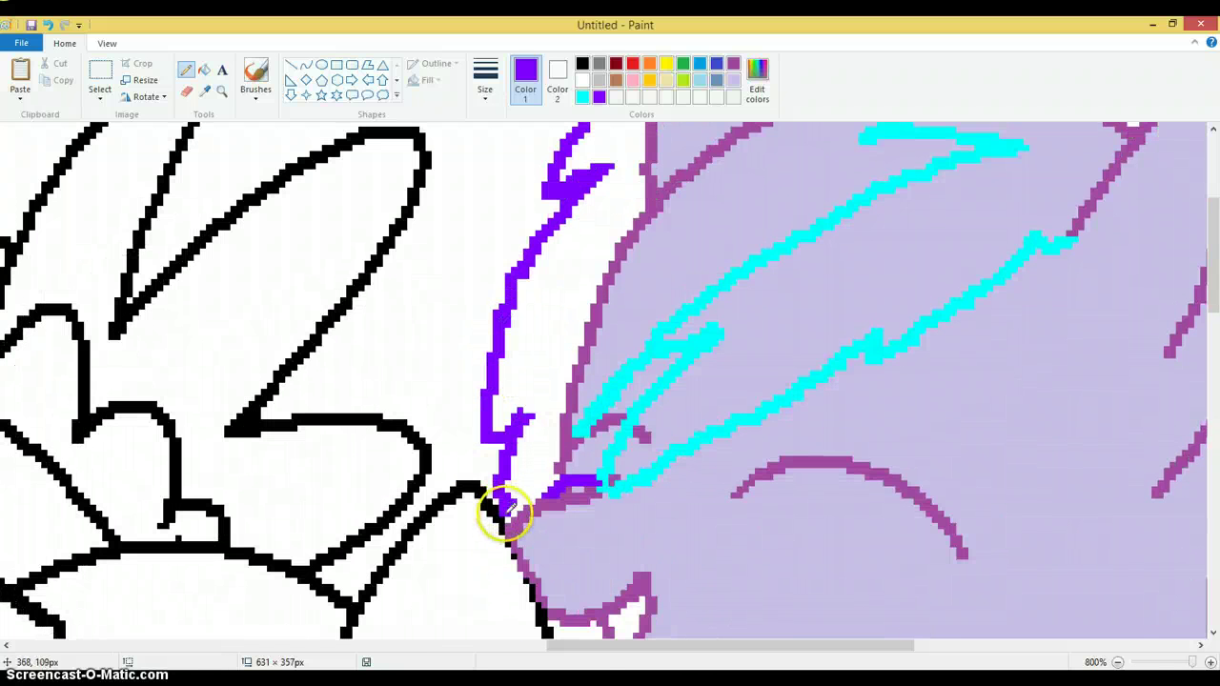
Step: Fill the forehead area above the cyan streak, the space above the head, the far ear and a gap in the mane tip with violet
scroll(595, 399, "up", 2)
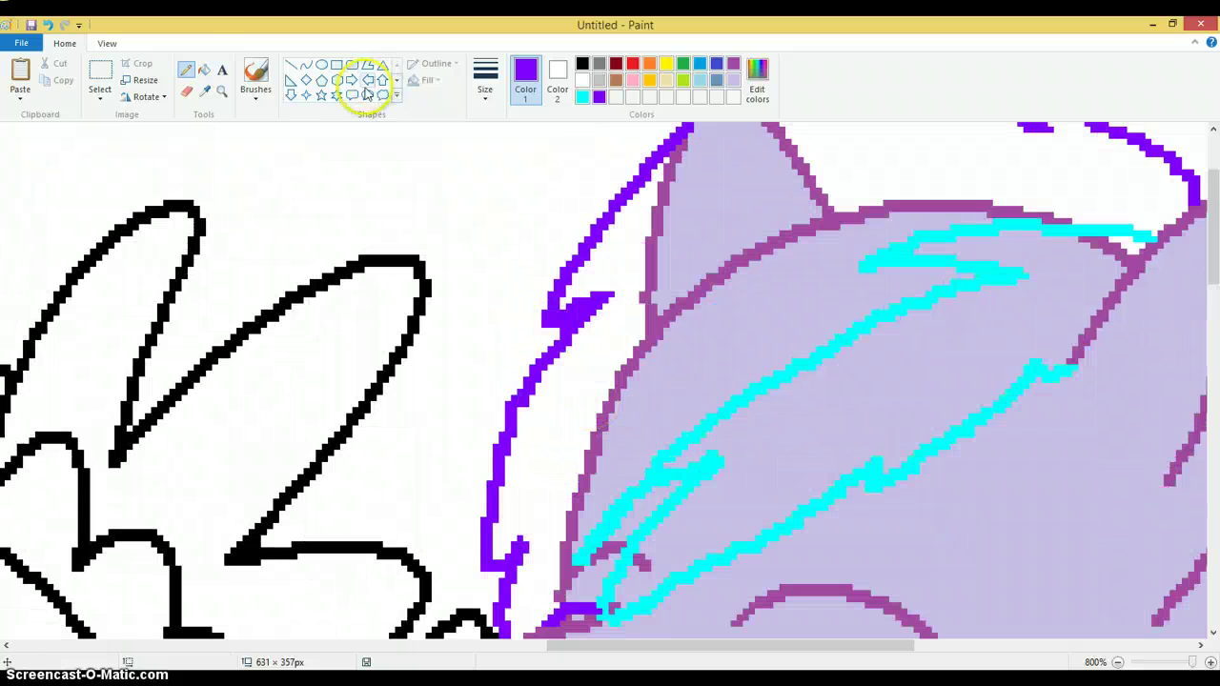
left_click(204, 69)
left_click(712, 333)
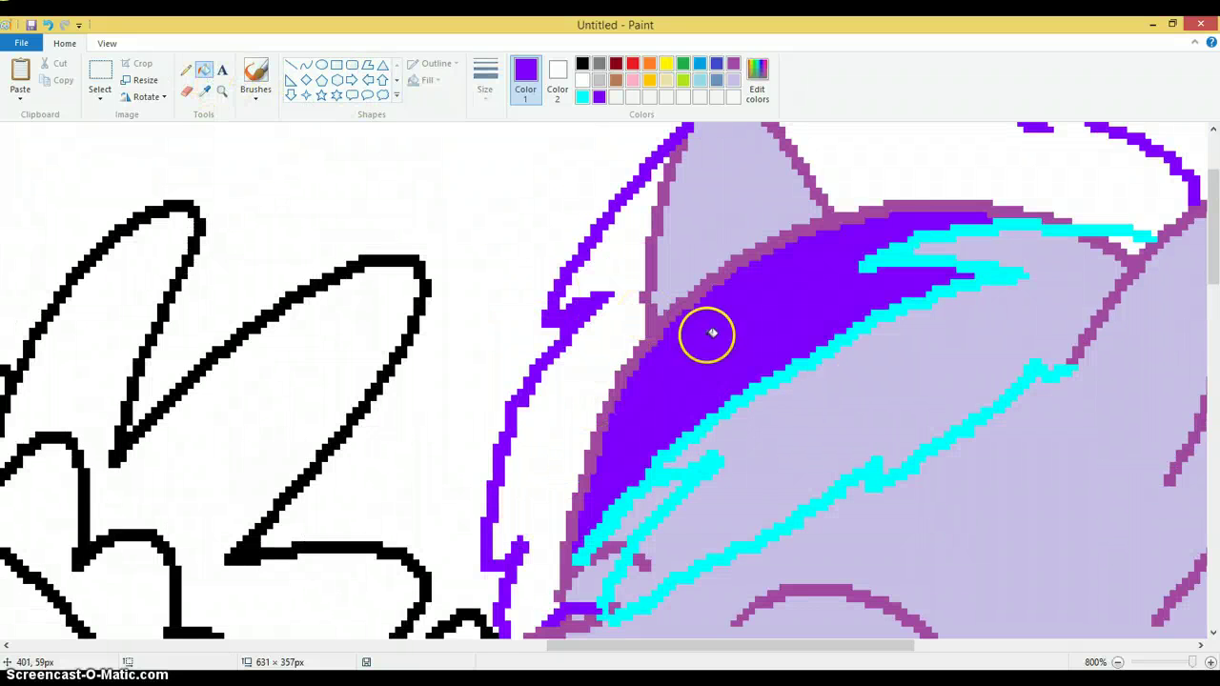
left_click(1046, 196)
scroll(942, 205, "up", 2)
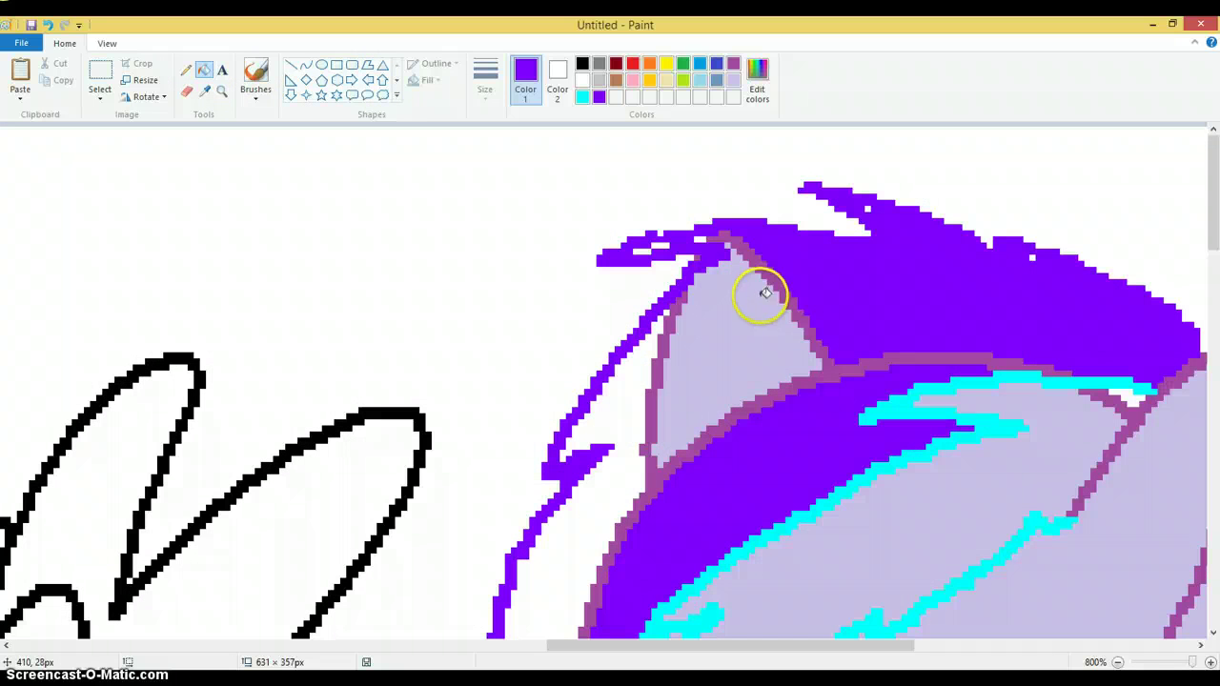
left_click(766, 293)
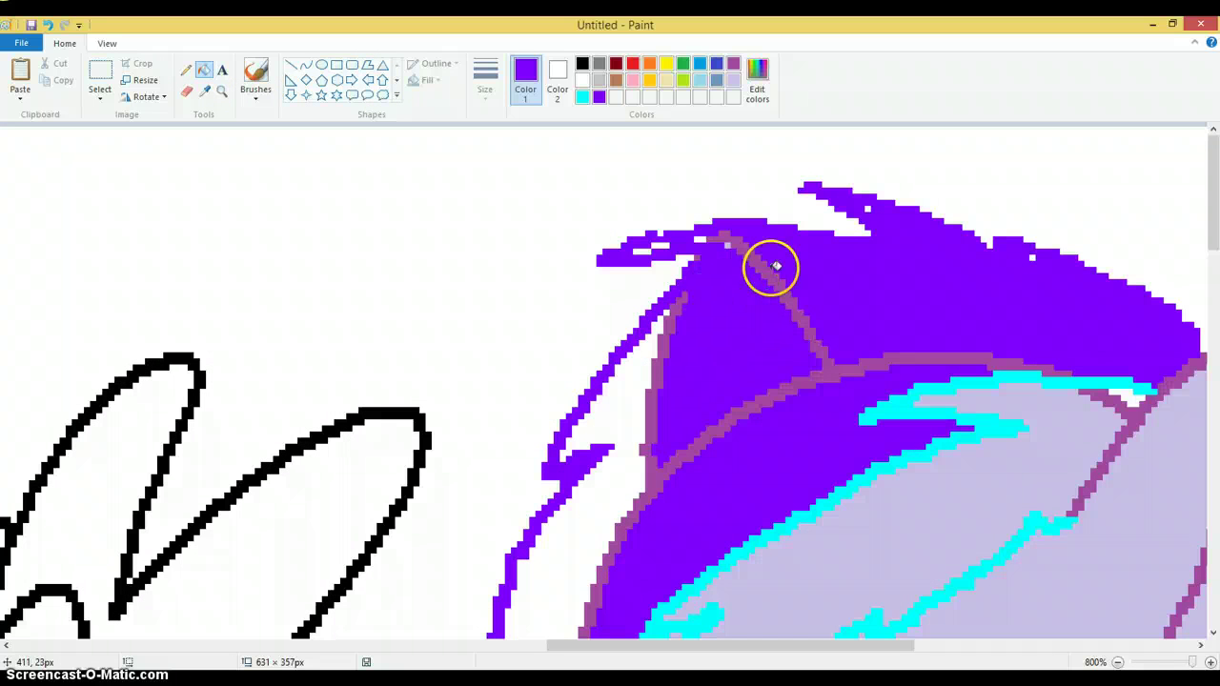
left_click(648, 251)
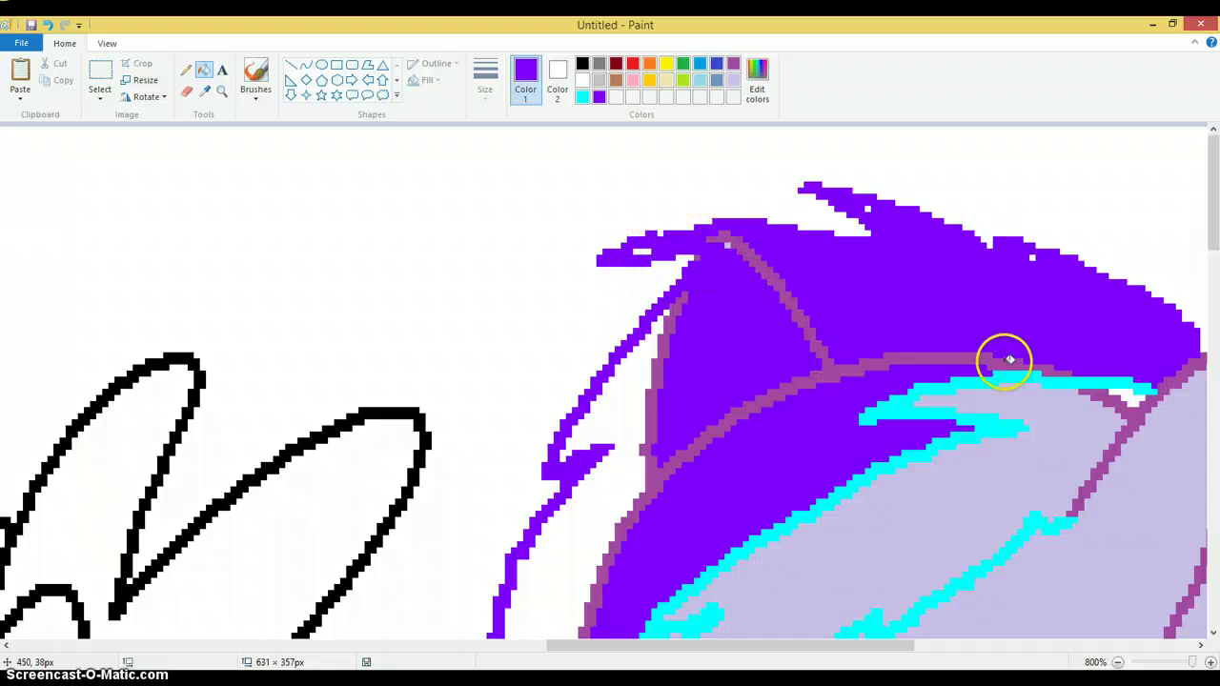
Step: Recolour the head and ear outlines inside the mane violet, and fill the area beside the face and the leftover specks
left_click(1001, 360)
scroll(781, 372, "down", 3)
left_click(562, 408)
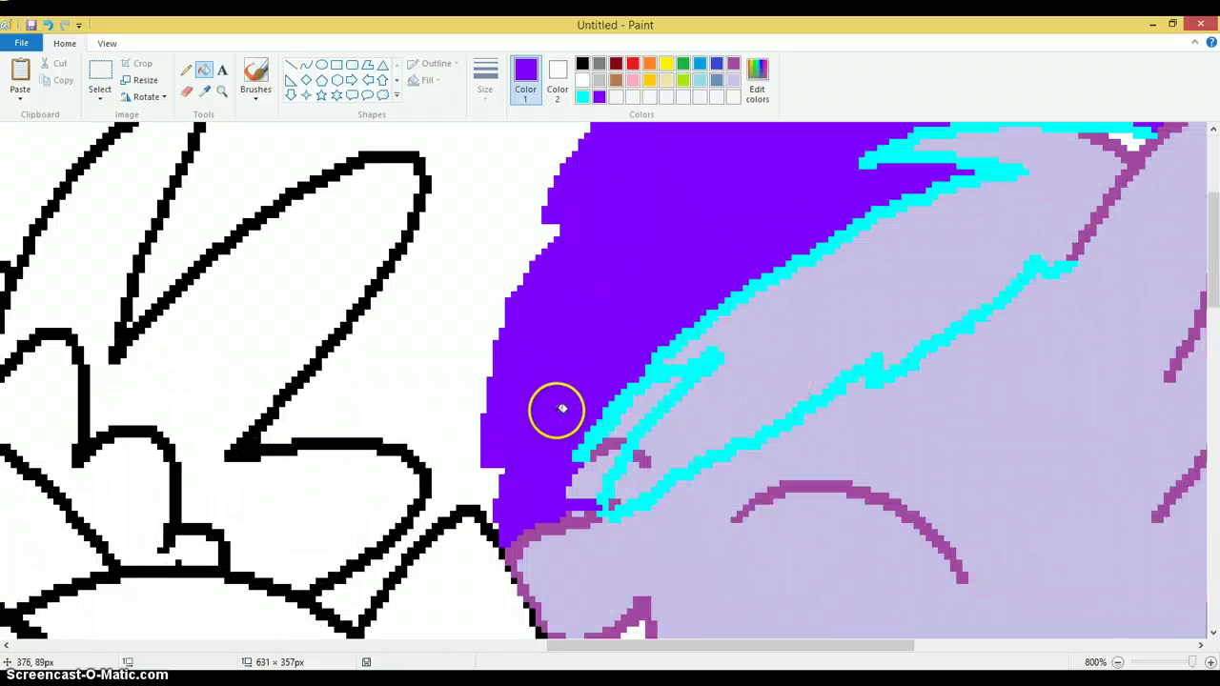
scroll(604, 320, "up", 3)
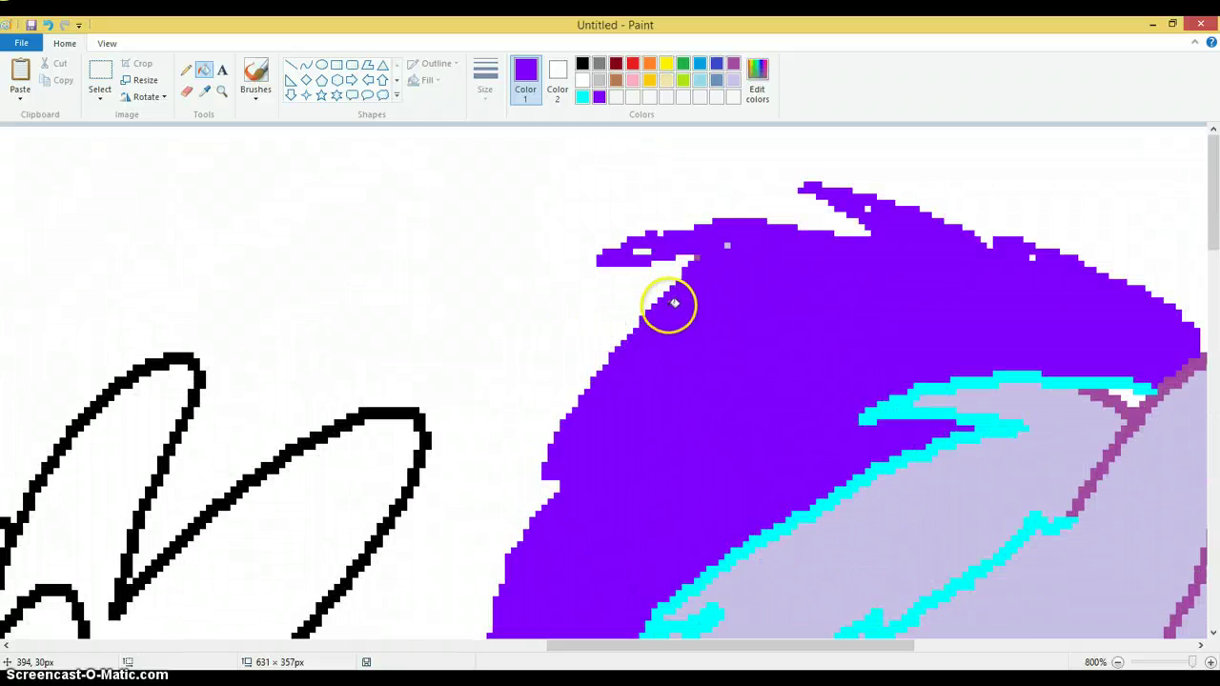
left_click(640, 252)
left_click_drag(829, 232, 865, 204)
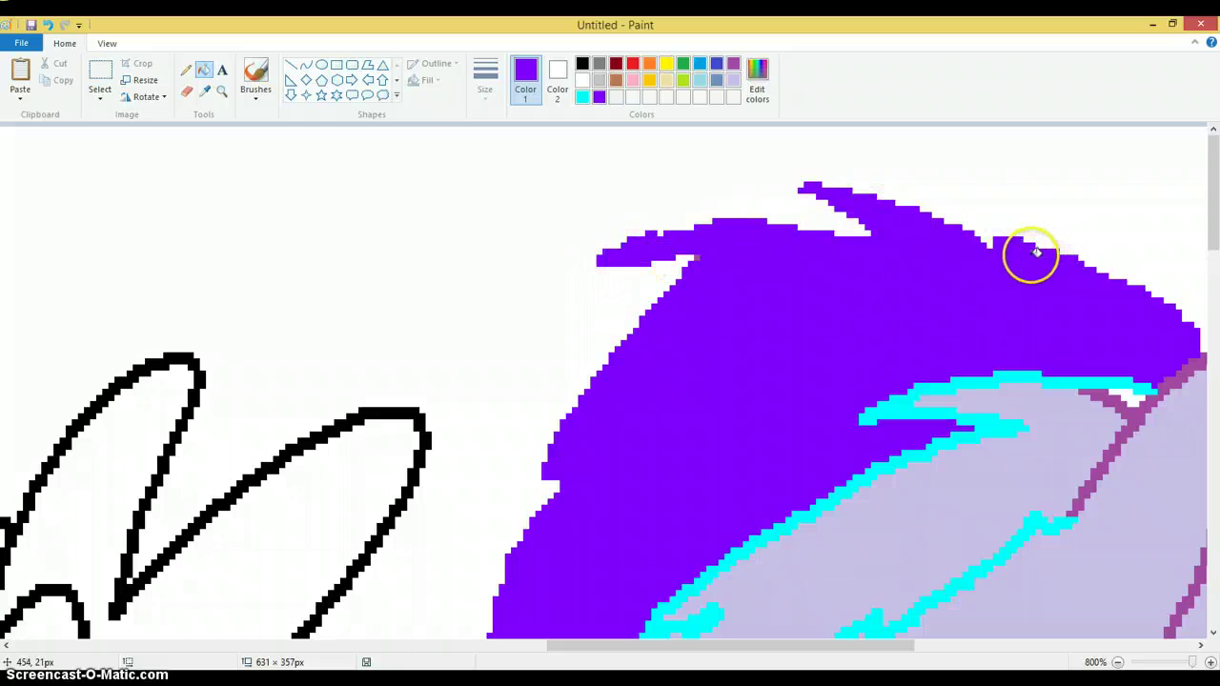
Step: Fill the forehead streak with cyan and pencil over its leftover gaps near the muzzle and beside the near ear
left_click(583, 97)
scroll(877, 340, "down", 2)
left_click(776, 418)
scroll(777, 417, "down", 3)
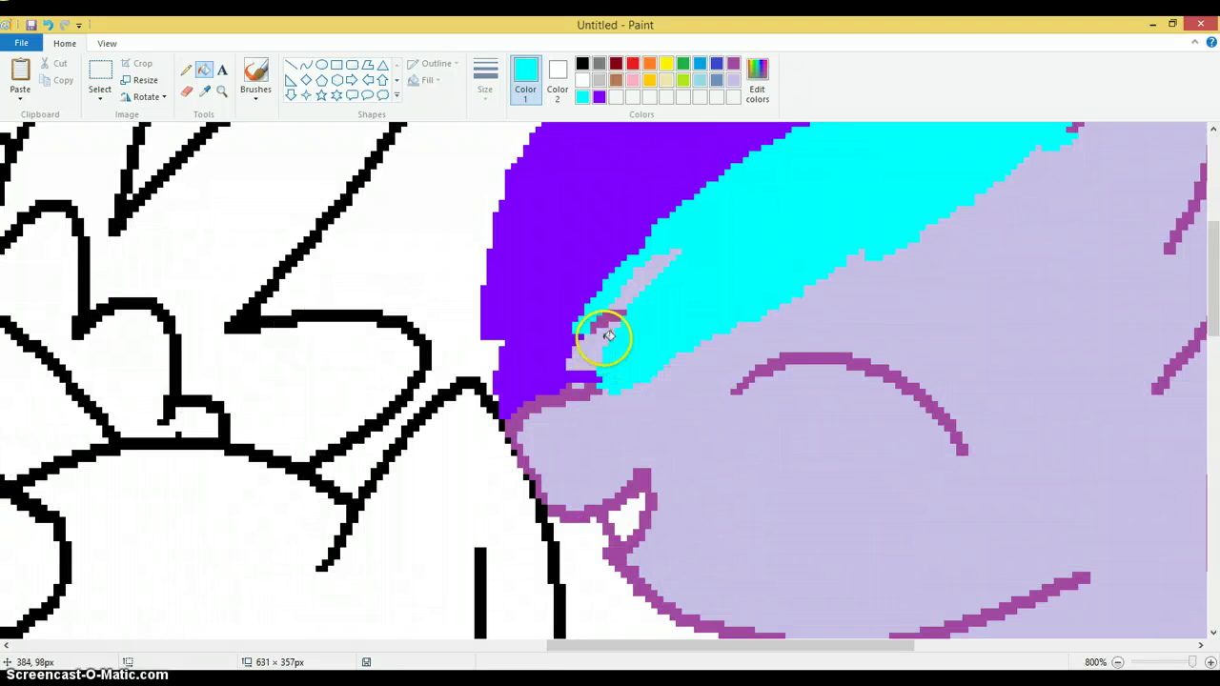
left_click(186, 69)
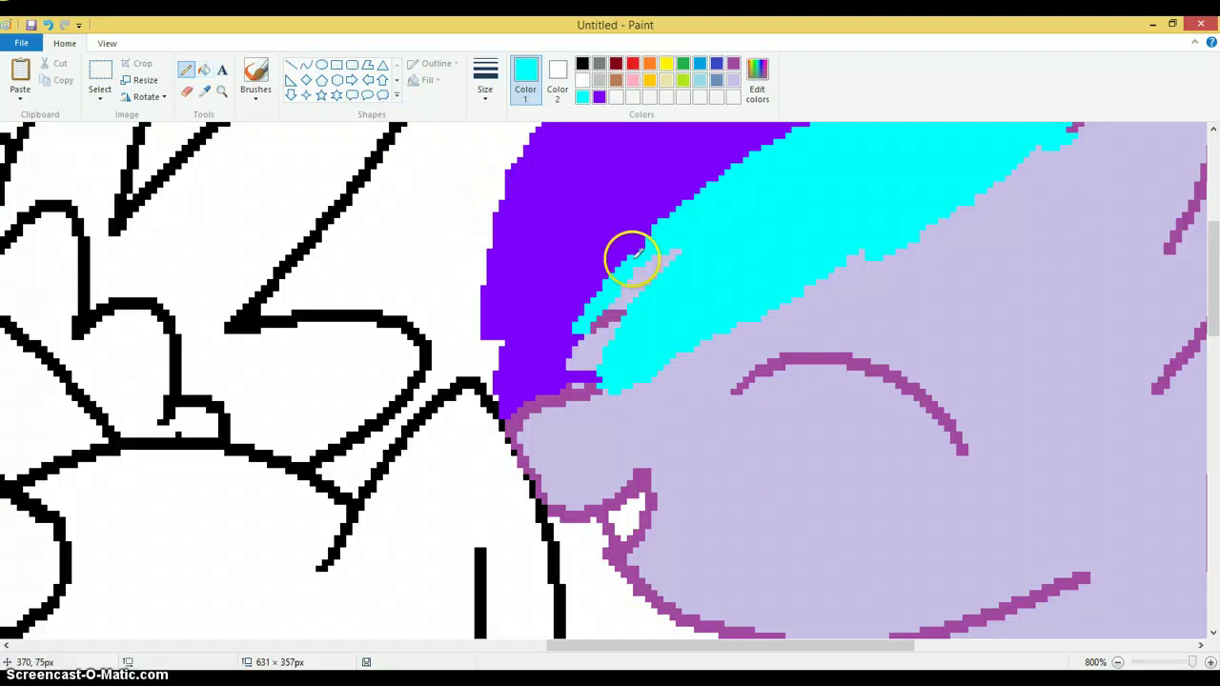
mouse_move(586, 351)
left_mouse_down()
mouse_move(615, 303)
mouse_move(672, 252)
mouse_move(663, 277)
mouse_move(631, 292)
mouse_move(650, 255)
mouse_move(684, 253)
mouse_move(587, 365)
mouse_move(627, 303)
mouse_move(578, 367)
left_mouse_up()
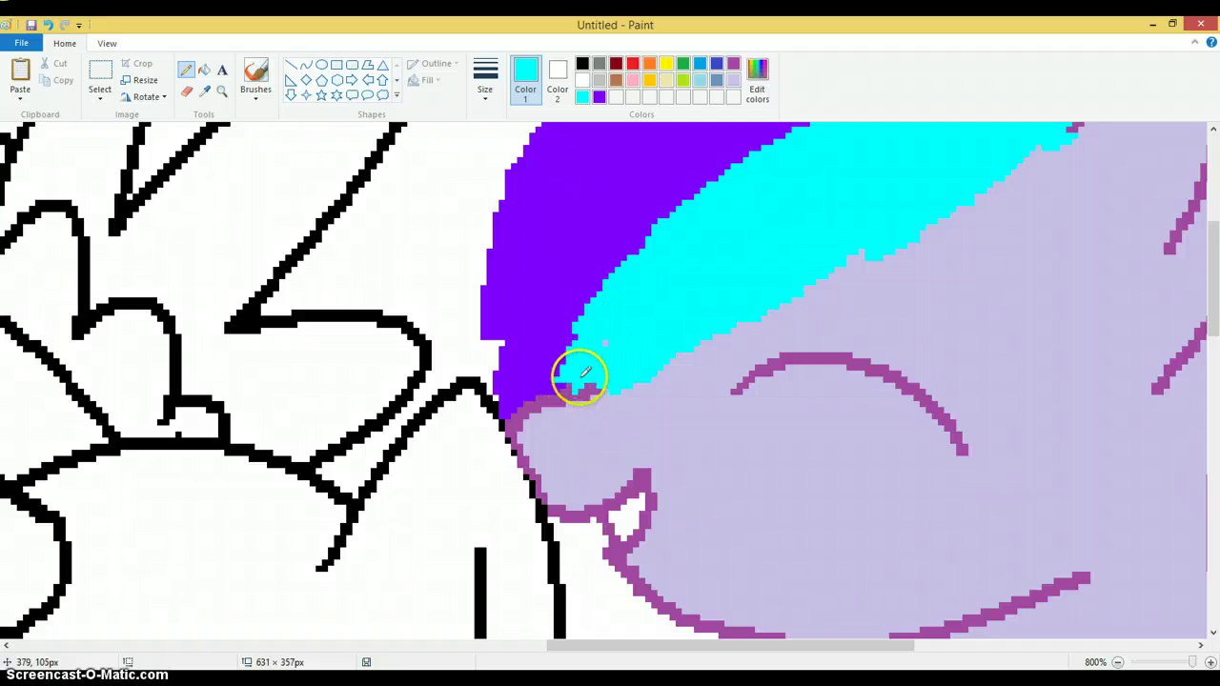
left_click_drag(594, 646, 748, 645)
scroll(741, 493, "up", 4)
left_click_drag(589, 259, 633, 265)
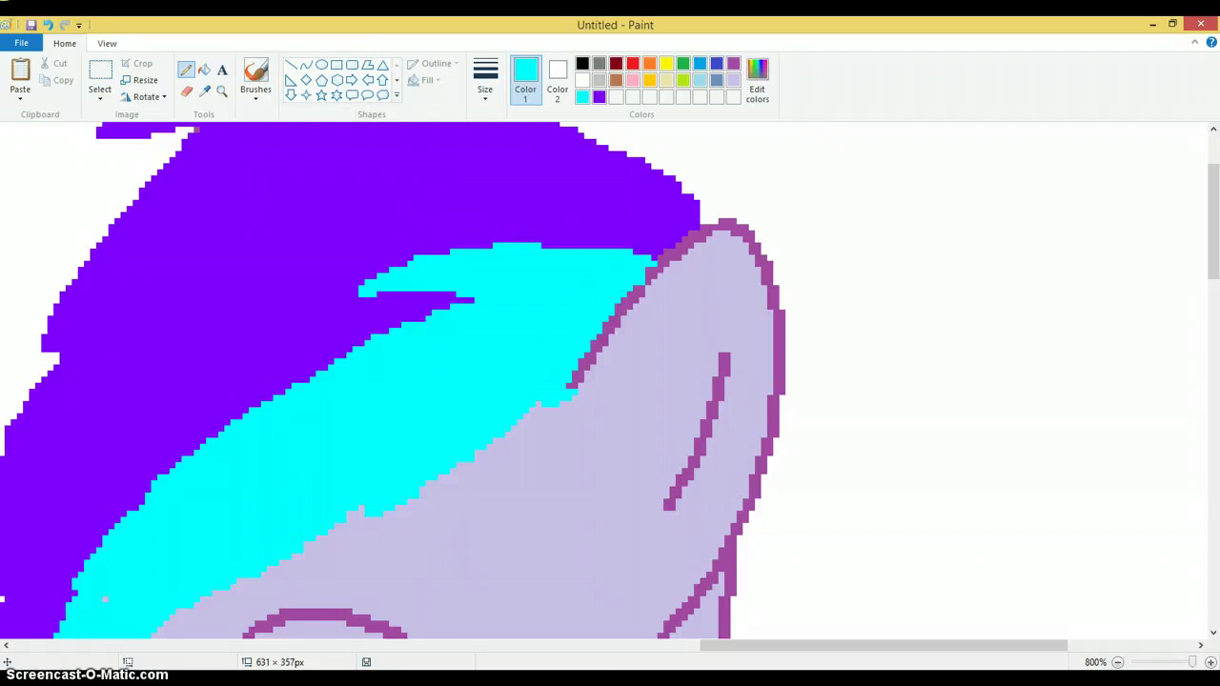
Step: View the whole drawing and undo the mane fills and outlines back to the lilac pony's bare head
left_click(221, 91)
right_click(219, 268)
right_click(218, 271)
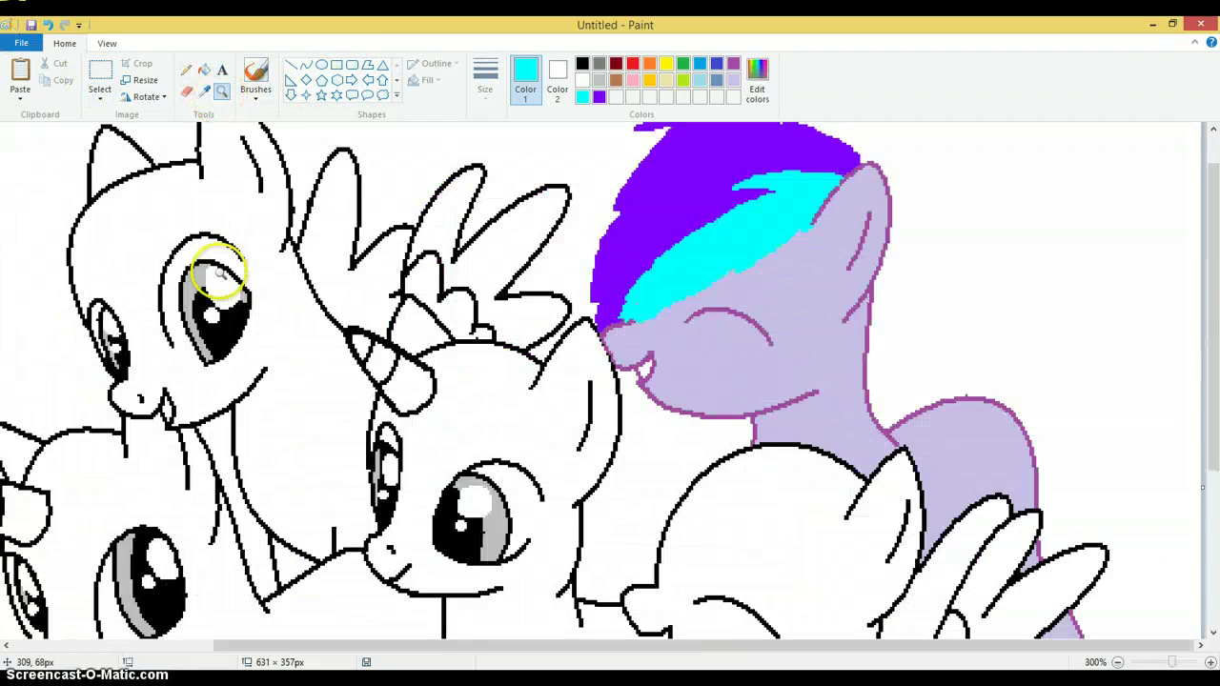
right_click(372, 272)
right_click(253, 209)
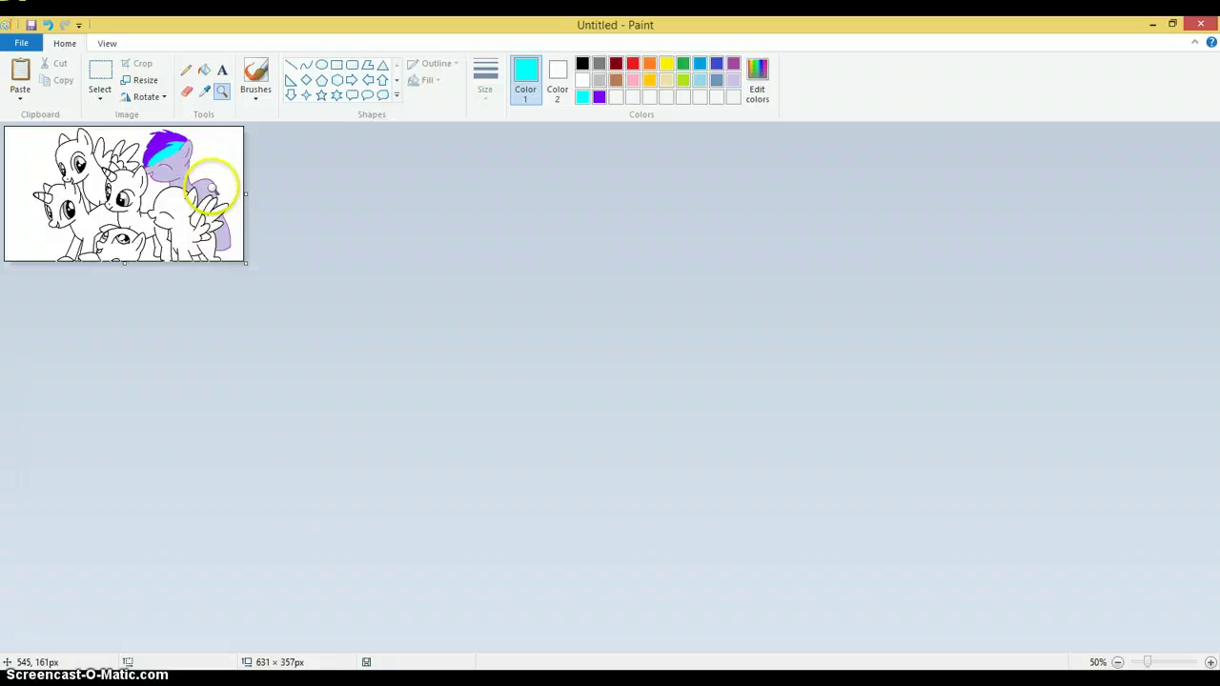
left_click(204, 183)
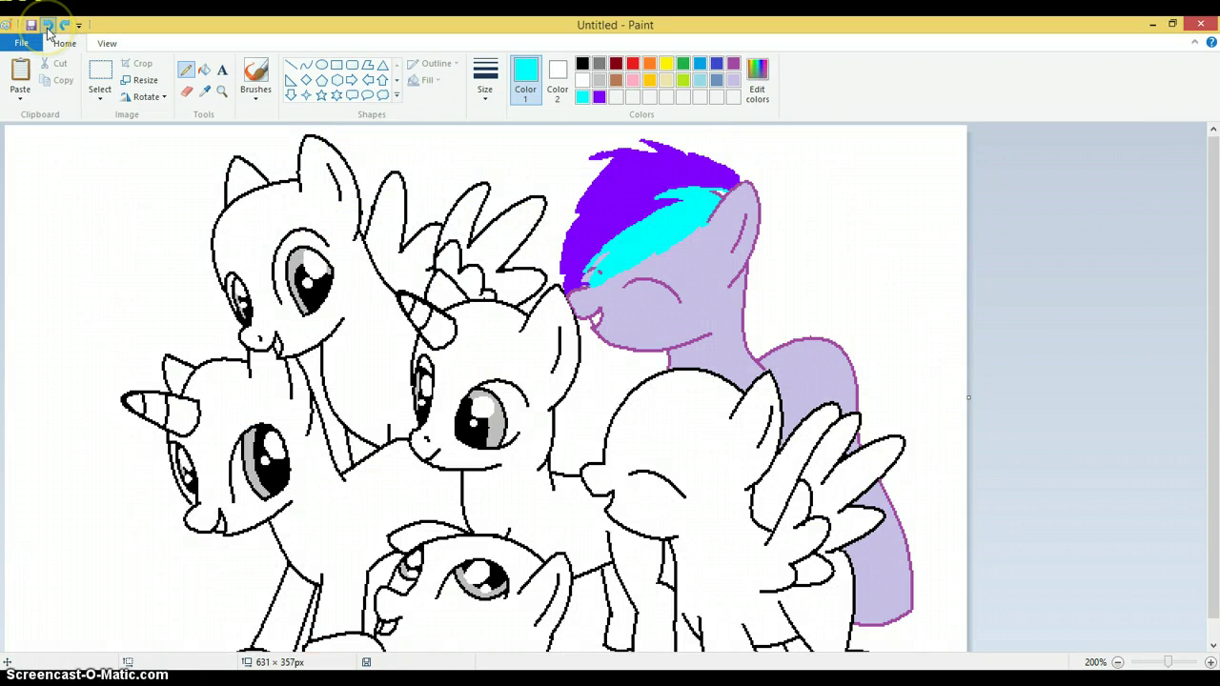
left_click(47, 27)
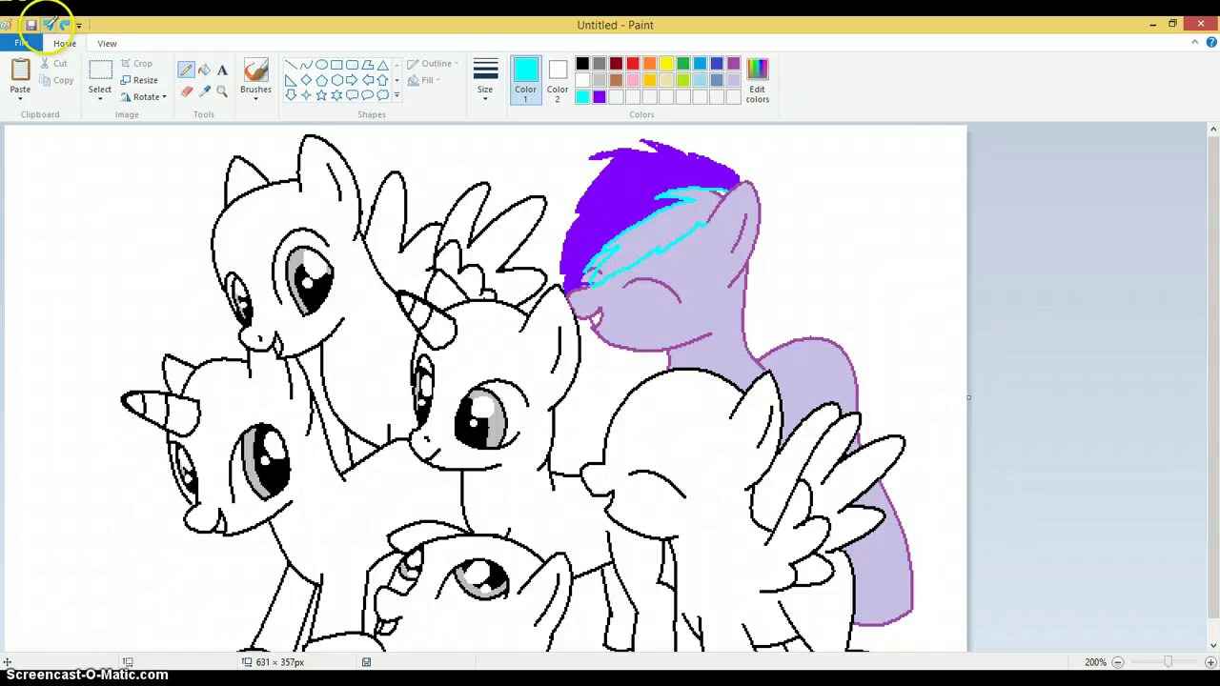
left_click(48, 27)
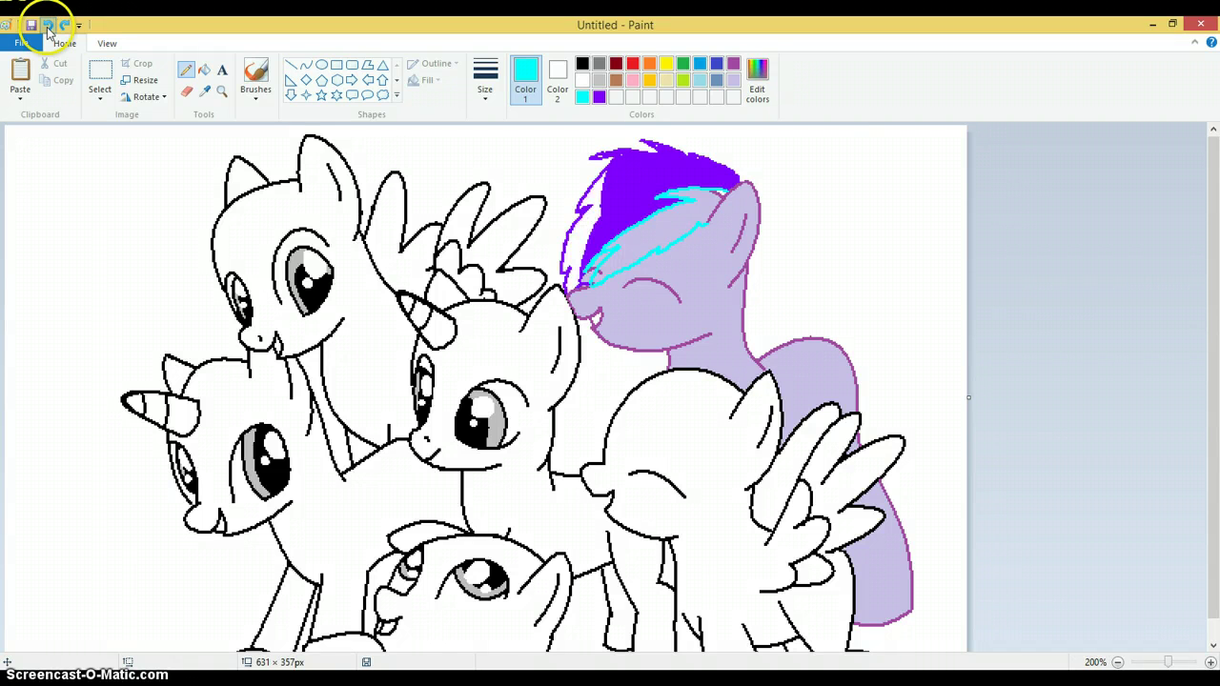
left_click(48, 27)
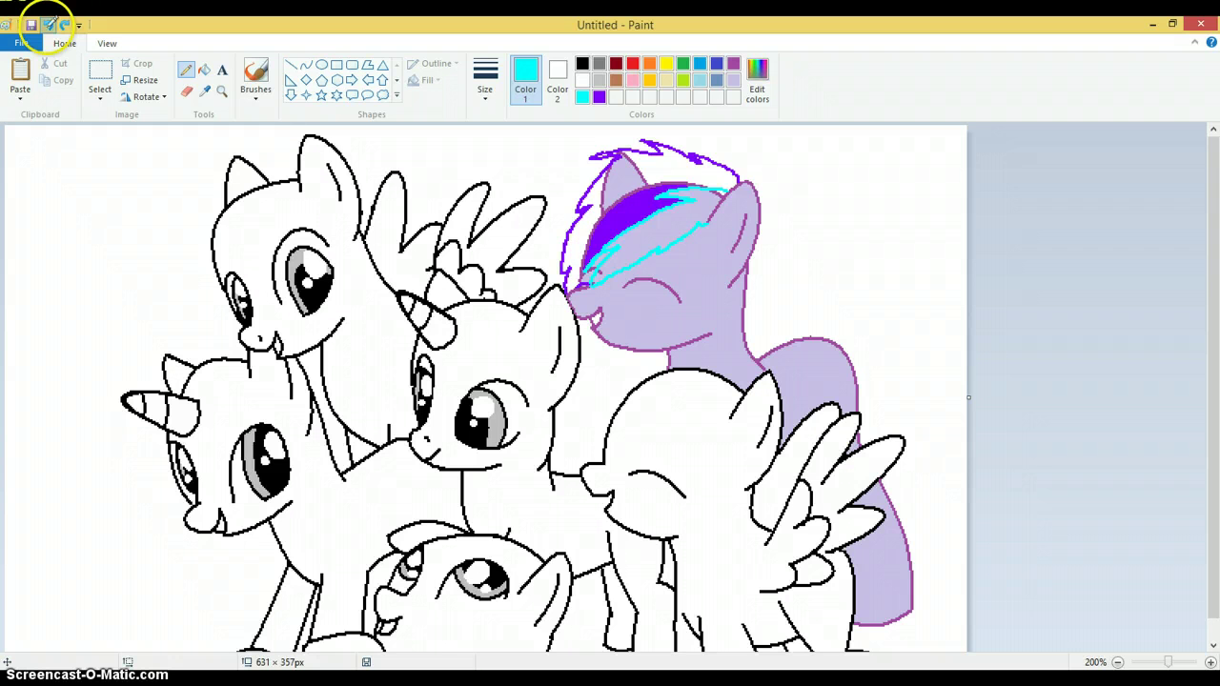
left_click(48, 26)
left_click(47, 27)
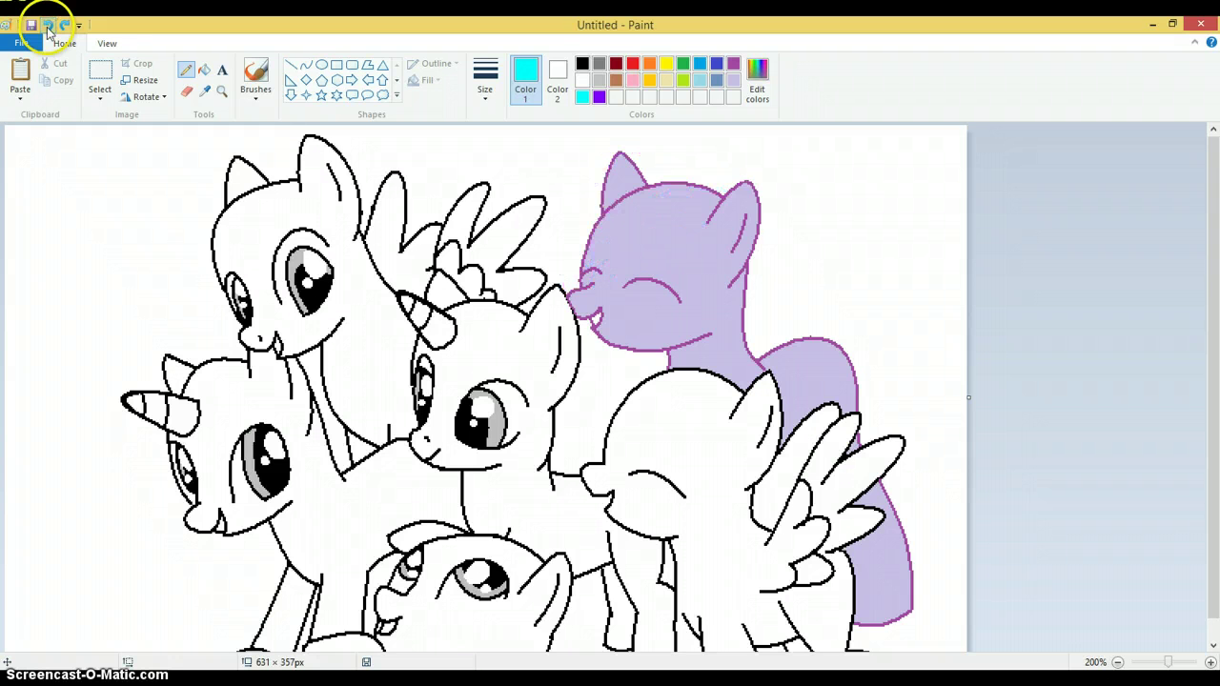
left_click(64, 25)
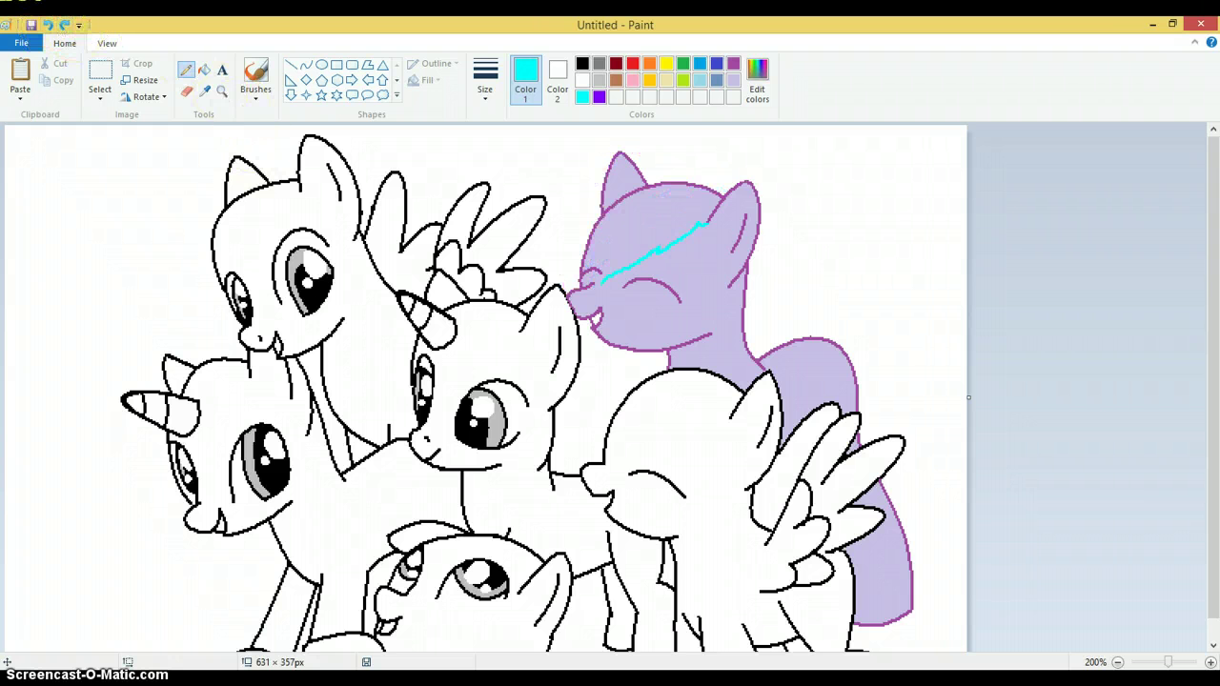
left_click(47, 26)
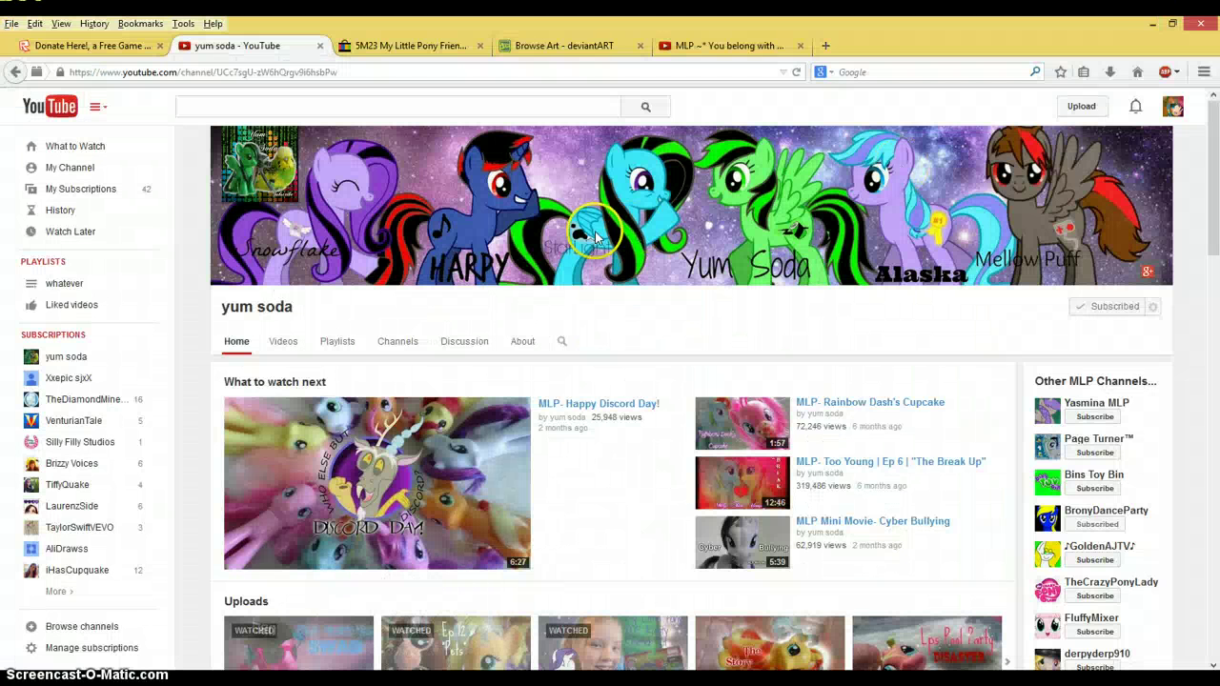
Step: Check the YouTube channel banner ponies and the Rainbow Dash and Soarin video page in the browser, and return to Paint
left_click(507, 136)
left_click(437, 95)
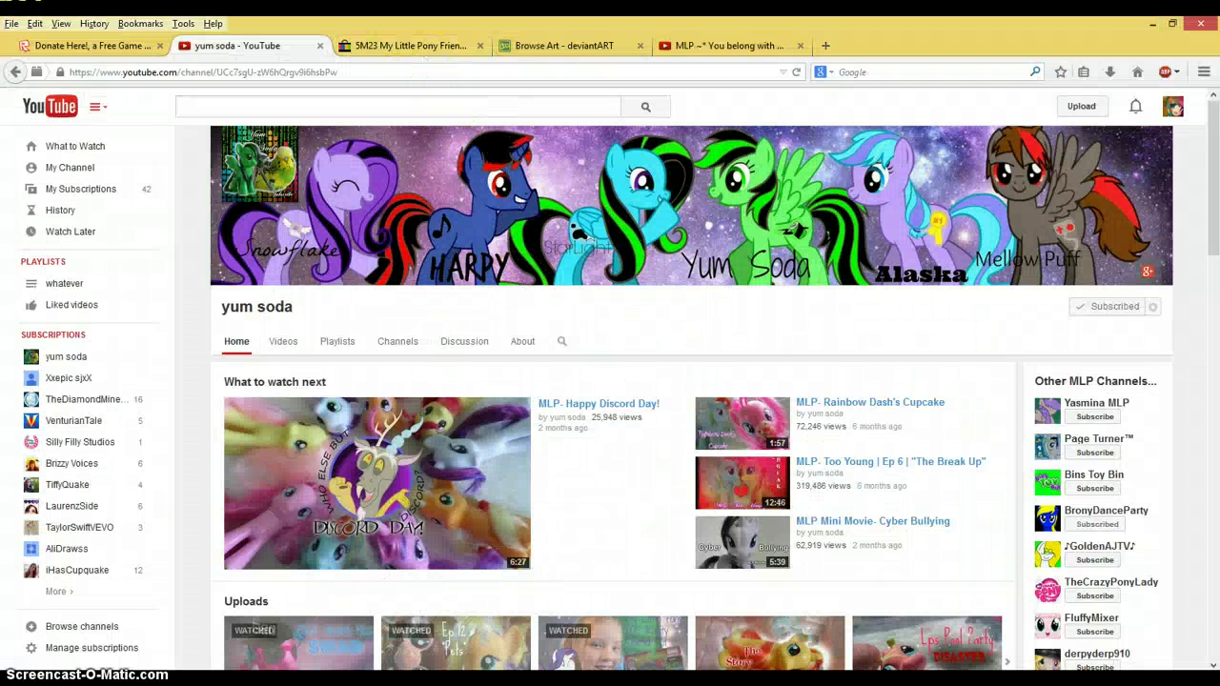
left_click(794, 51)
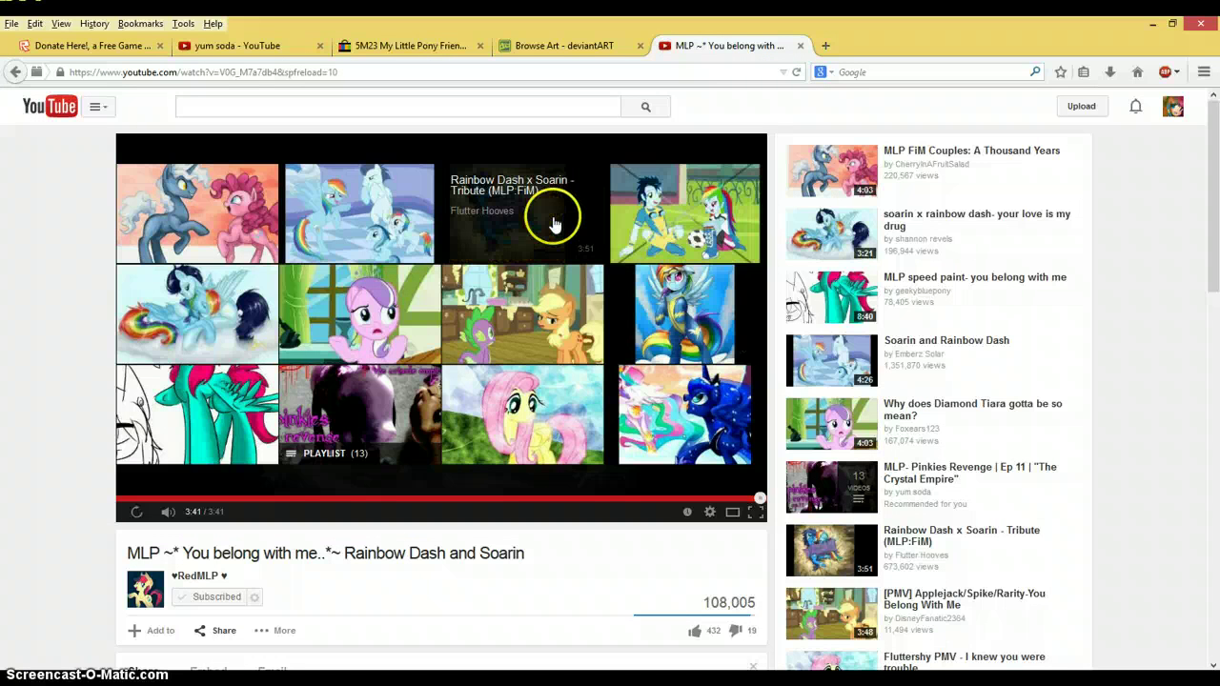
left_click(512, 219)
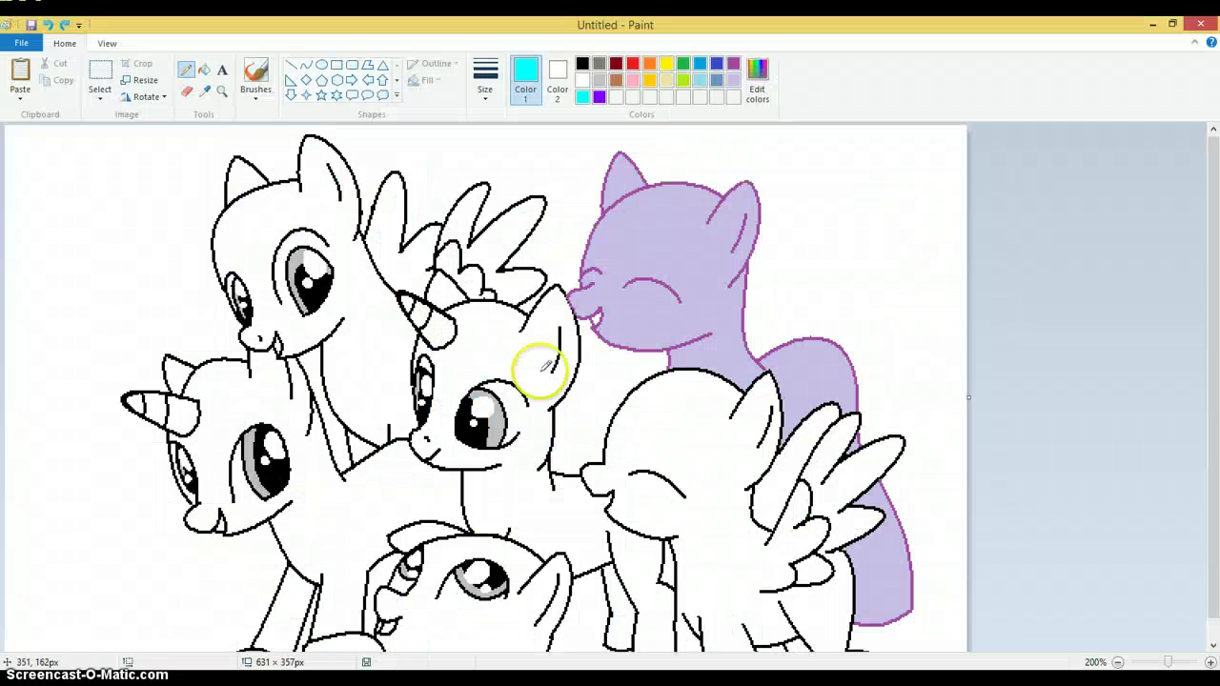
Step: Pencil a jagged cyan streak outline from the near ear down to the muzzle and back across the forehead to the ear's base
left_click(221, 90)
left_click(514, 191)
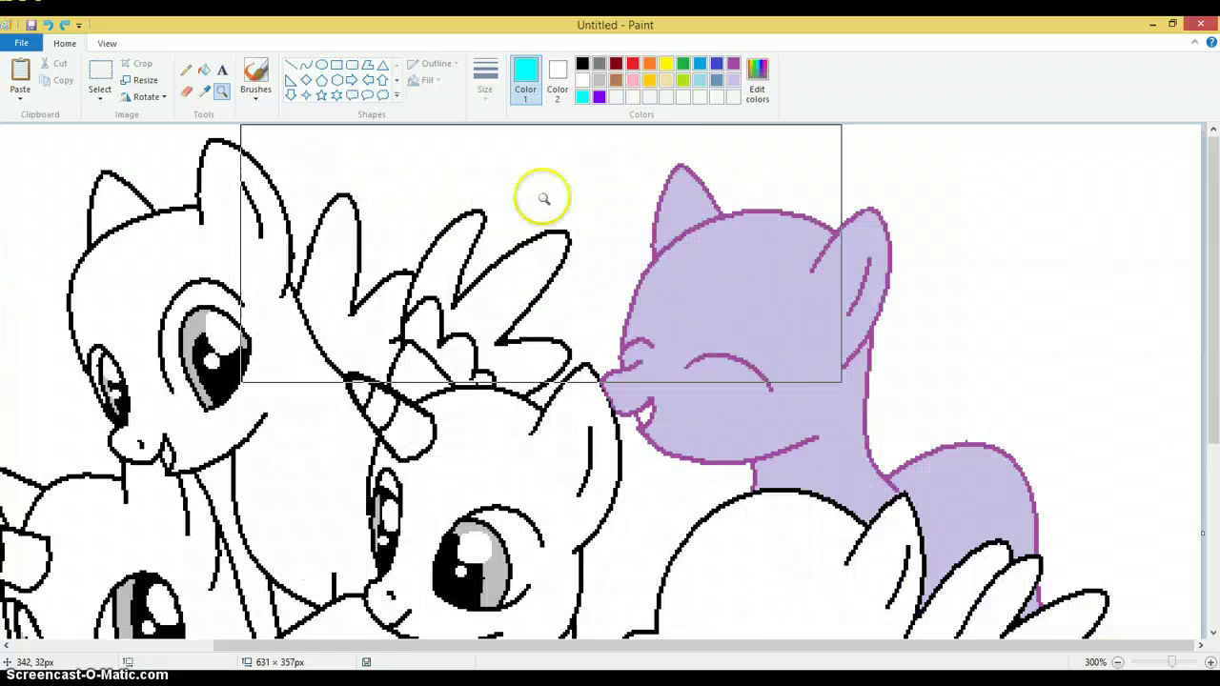
left_click(543, 198)
left_click(373, 346)
left_click(275, 272)
left_click(276, 272)
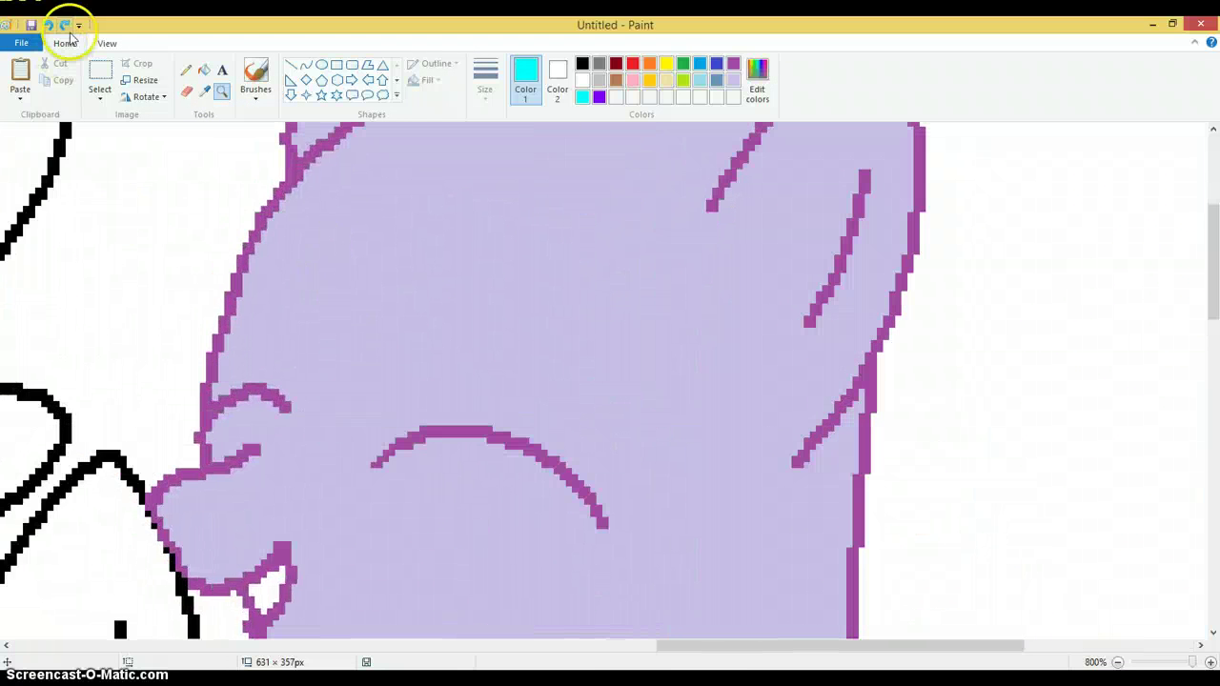
left_click(187, 73)
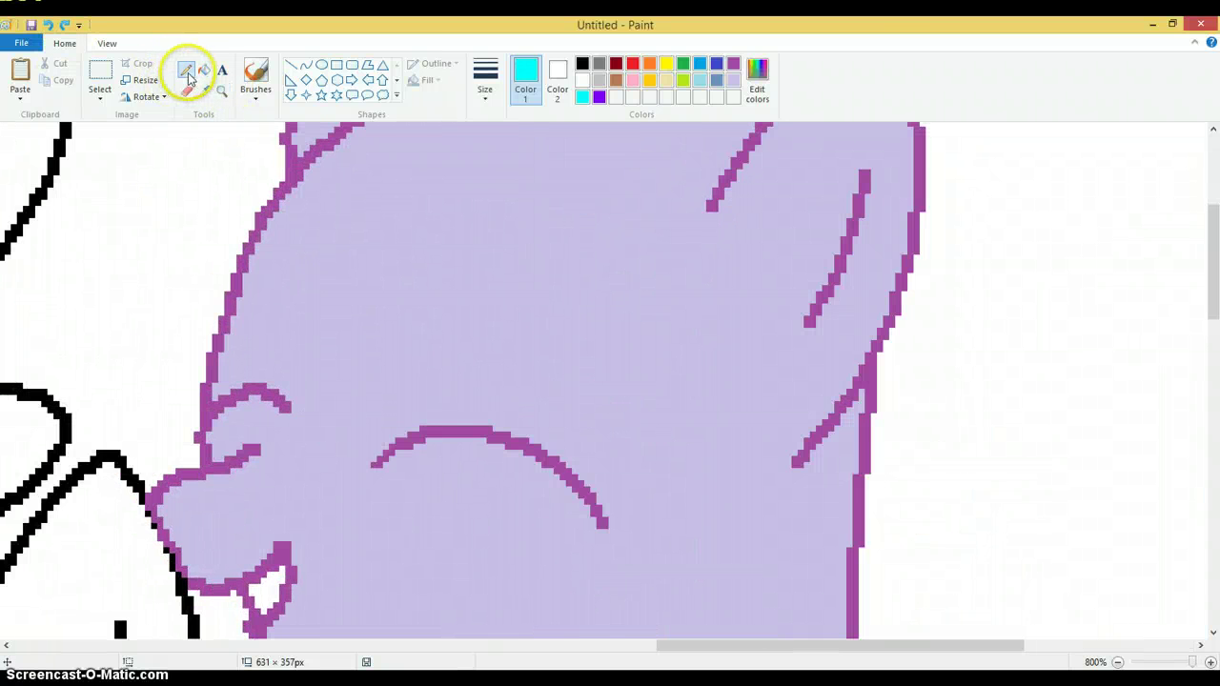
scroll(423, 362, "up", 3)
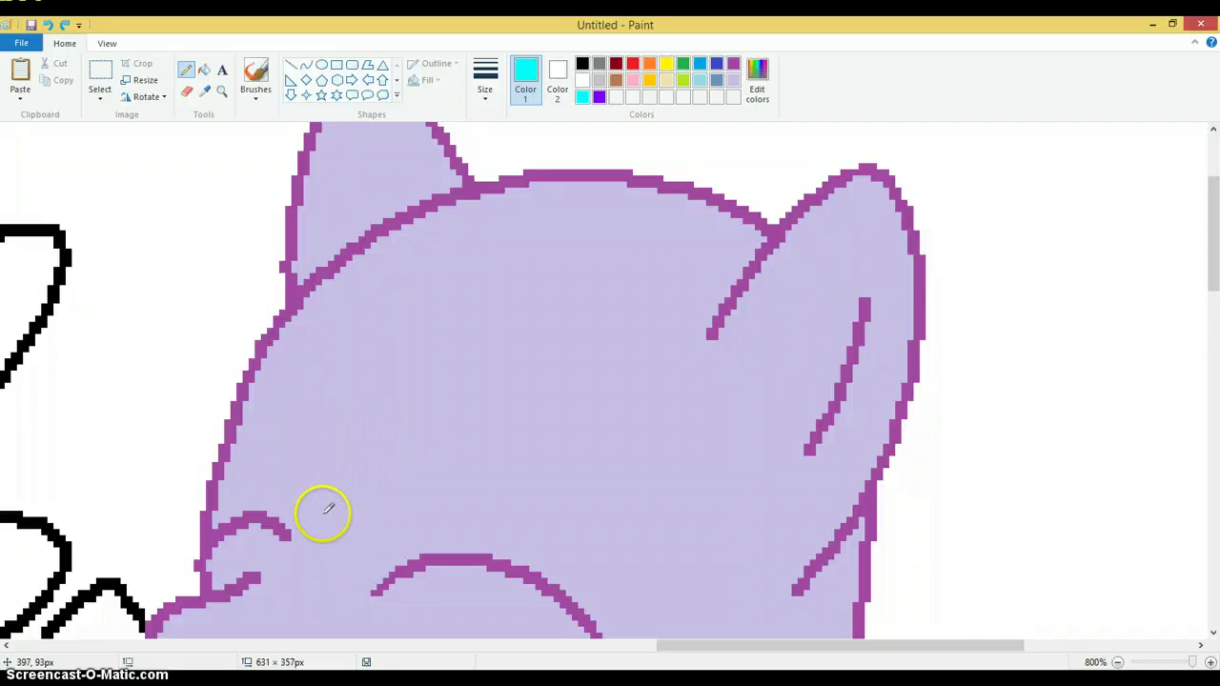
mouse_move(334, 515)
left_mouse_down()
mouse_move(475, 399)
mouse_move(456, 461)
mouse_move(438, 475)
mouse_move(477, 472)
mouse_move(621, 366)
mouse_move(730, 316)
left_mouse_up()
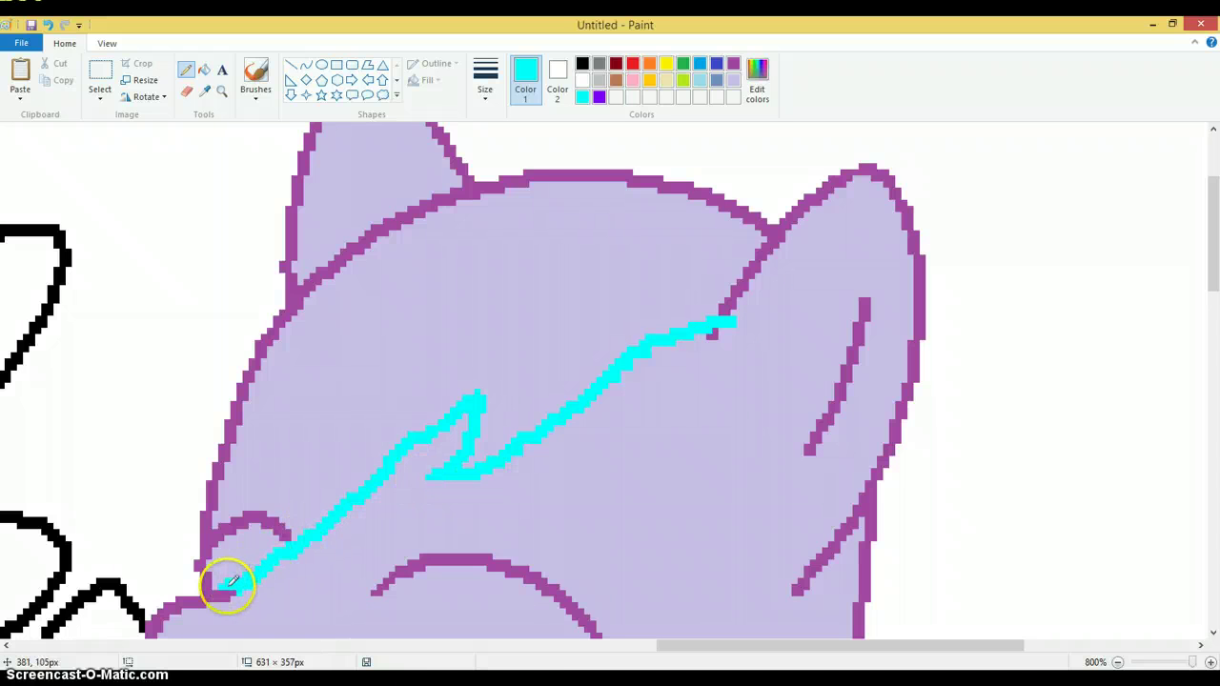
mouse_move(191, 591)
left_mouse_down()
mouse_move(332, 360)
mouse_move(264, 394)
mouse_move(266, 381)
mouse_move(470, 238)
mouse_move(645, 212)
mouse_move(722, 219)
left_mouse_up()
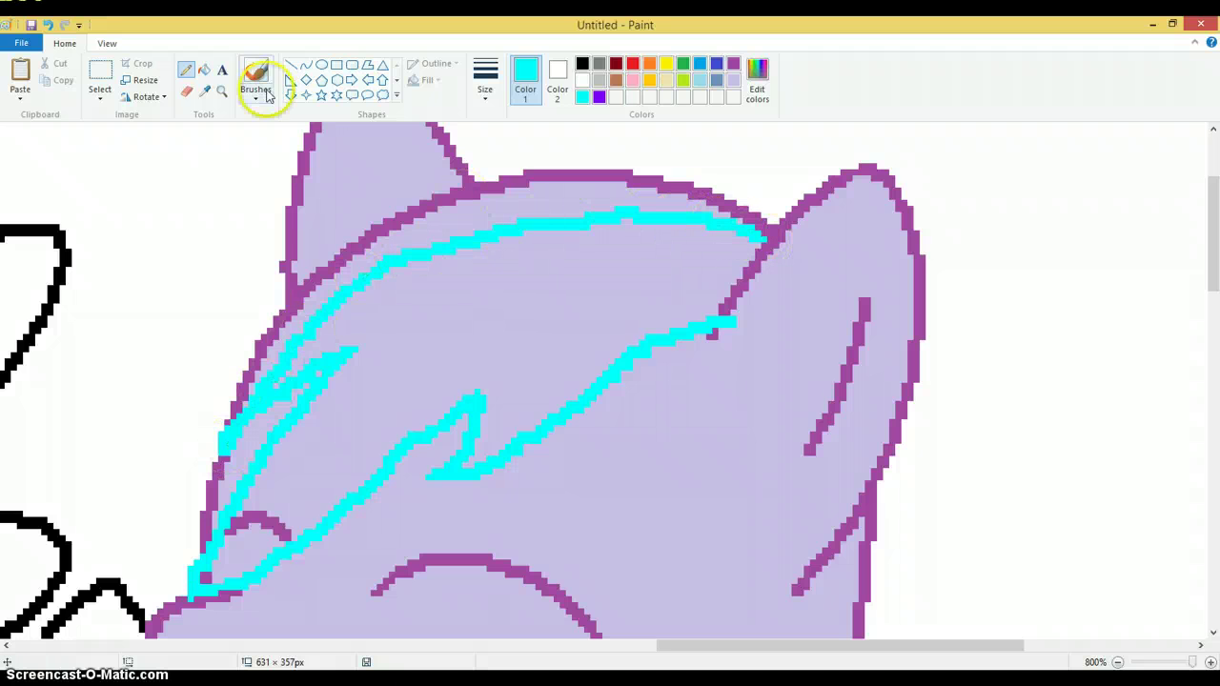
Step: Fill the forehead streak with cyan, covering the remnants of the far eye line inside it
left_click(204, 73)
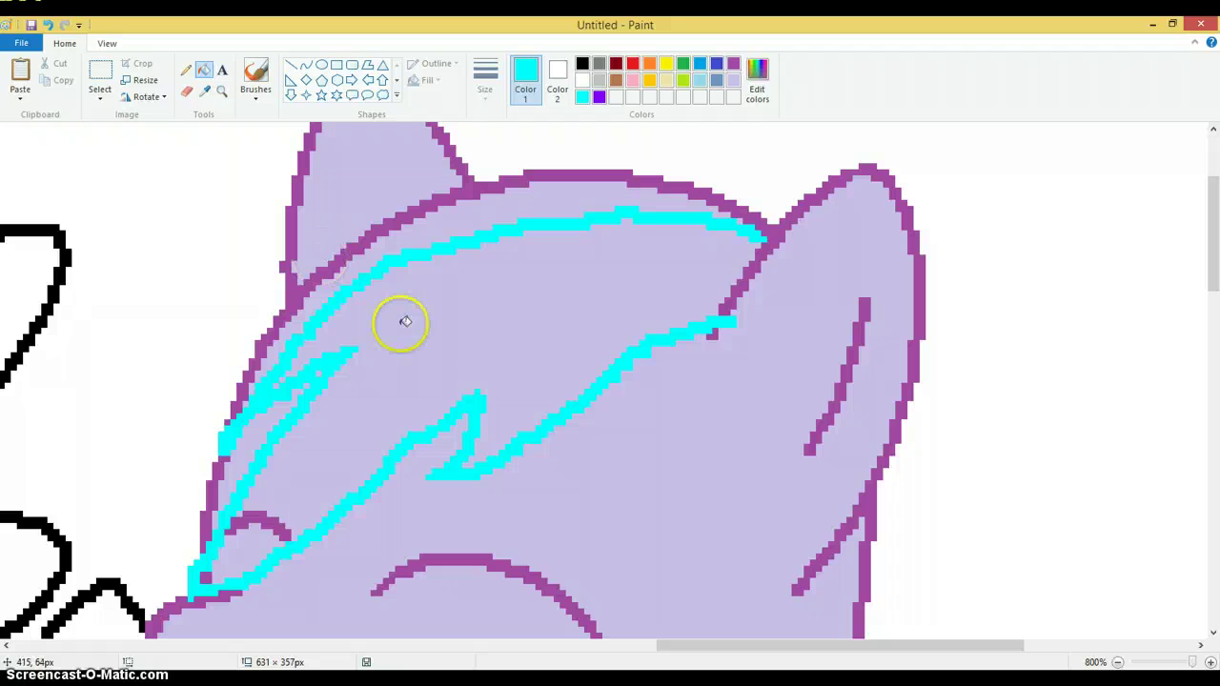
left_click(532, 354)
left_click(257, 523)
left_click(268, 515)
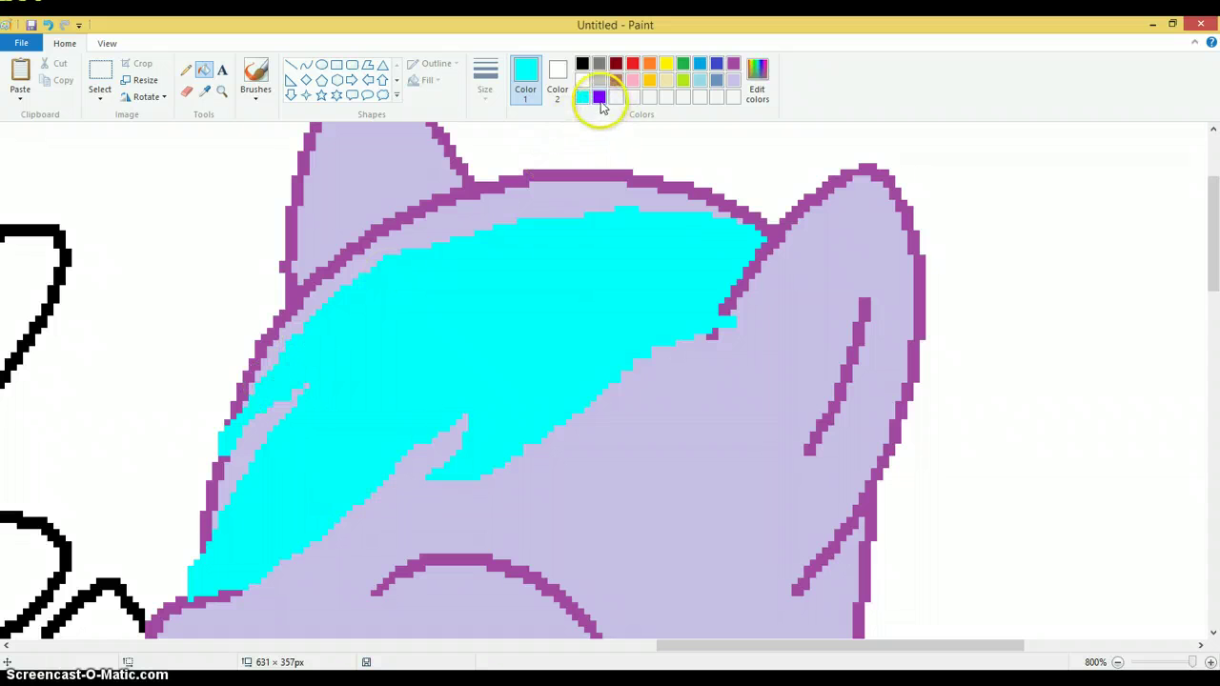
Step: Pencil a jagged violet outer mane outline from the muzzle up across the far ear and over the head to the near ear
left_click(599, 96)
left_click(186, 69)
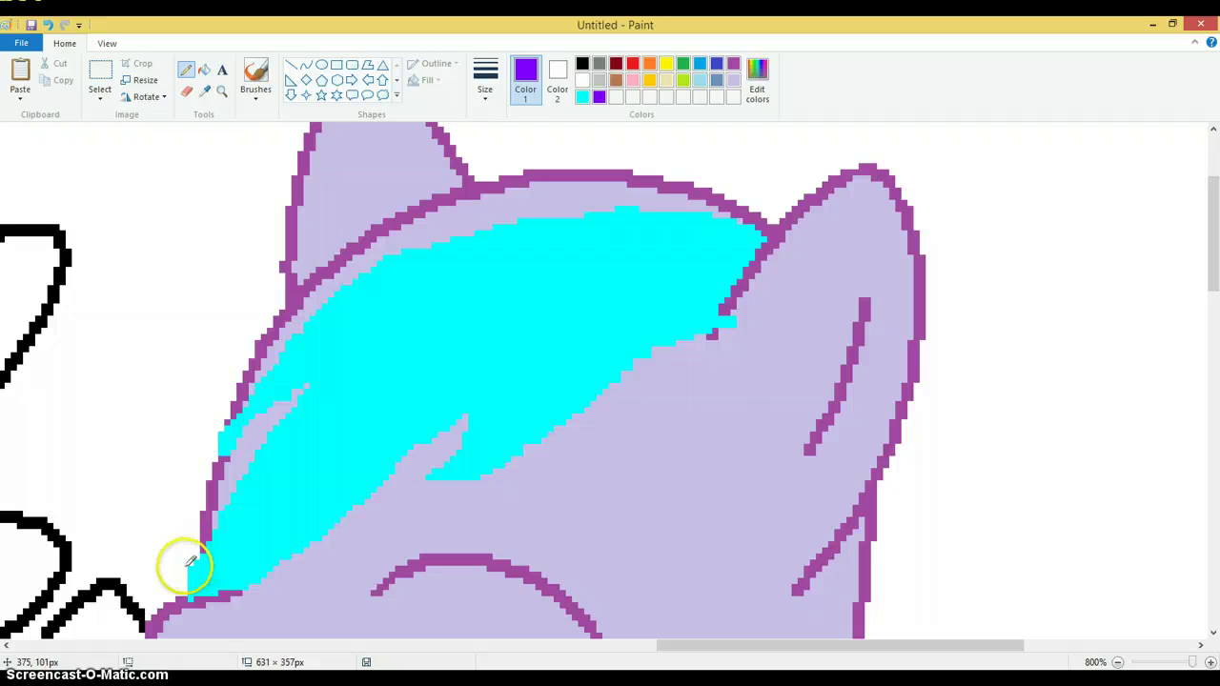
mouse_move(149, 601)
left_mouse_down()
mouse_move(174, 441)
mouse_move(194, 406)
mouse_move(113, 488)
mouse_move(122, 455)
mouse_move(165, 364)
mouse_move(272, 237)
mouse_move(329, 203)
mouse_move(208, 228)
mouse_move(238, 188)
mouse_move(416, 138)
left_mouse_up()
scroll(420, 270, "up", 3)
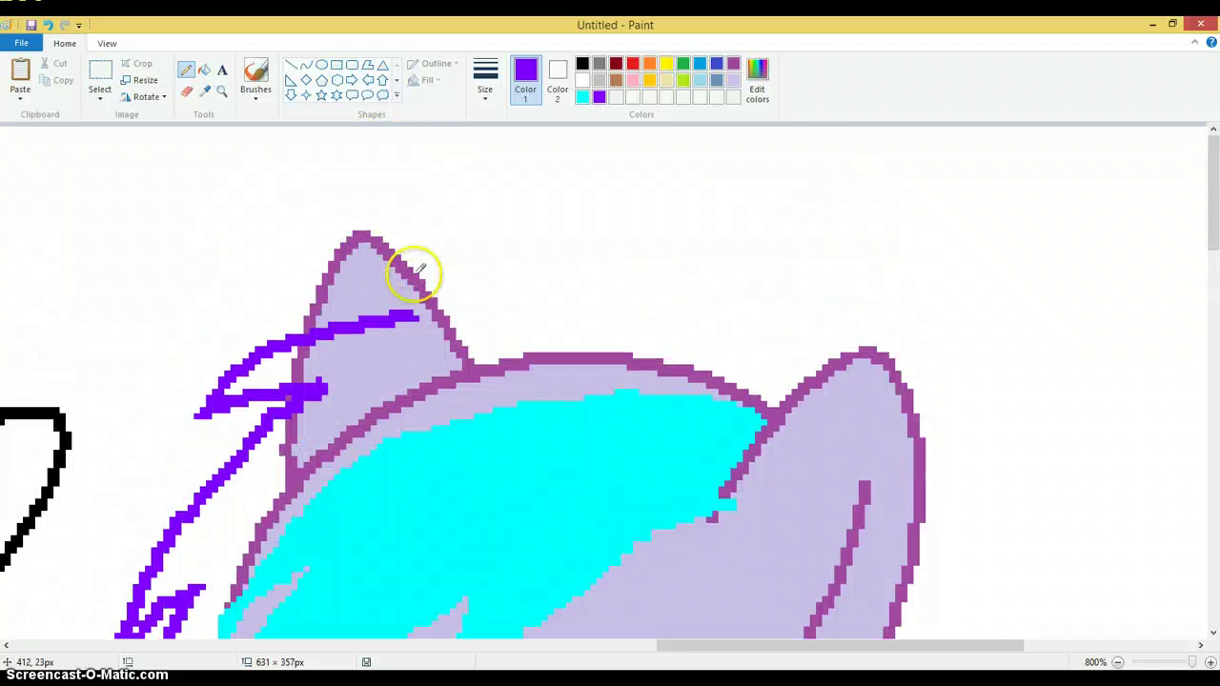
mouse_move(412, 312)
left_mouse_down()
mouse_move(486, 296)
mouse_move(632, 307)
mouse_move(651, 322)
mouse_move(559, 245)
mouse_move(617, 231)
mouse_move(700, 253)
mouse_move(818, 345)
left_mouse_up()
scroll(602, 264, "down", 4)
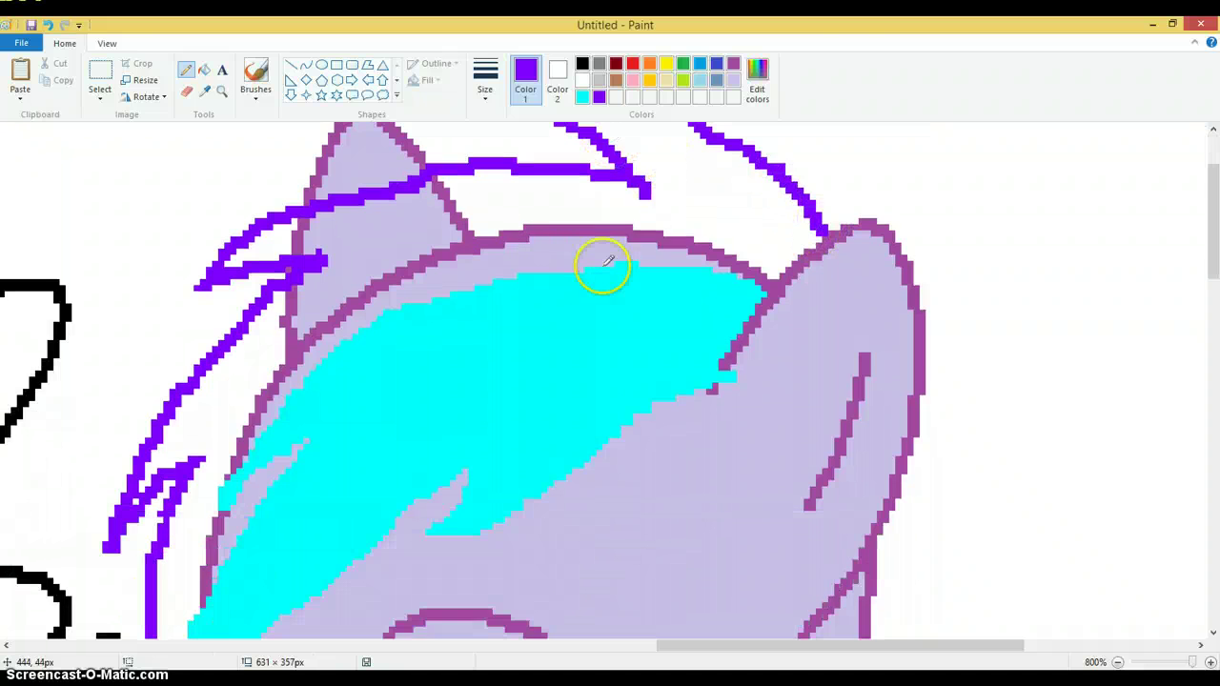
Step: Fill the outer mane violet from the muzzle over the far ear's base to the near ear, covering the ear outline inside it
left_click(204, 69)
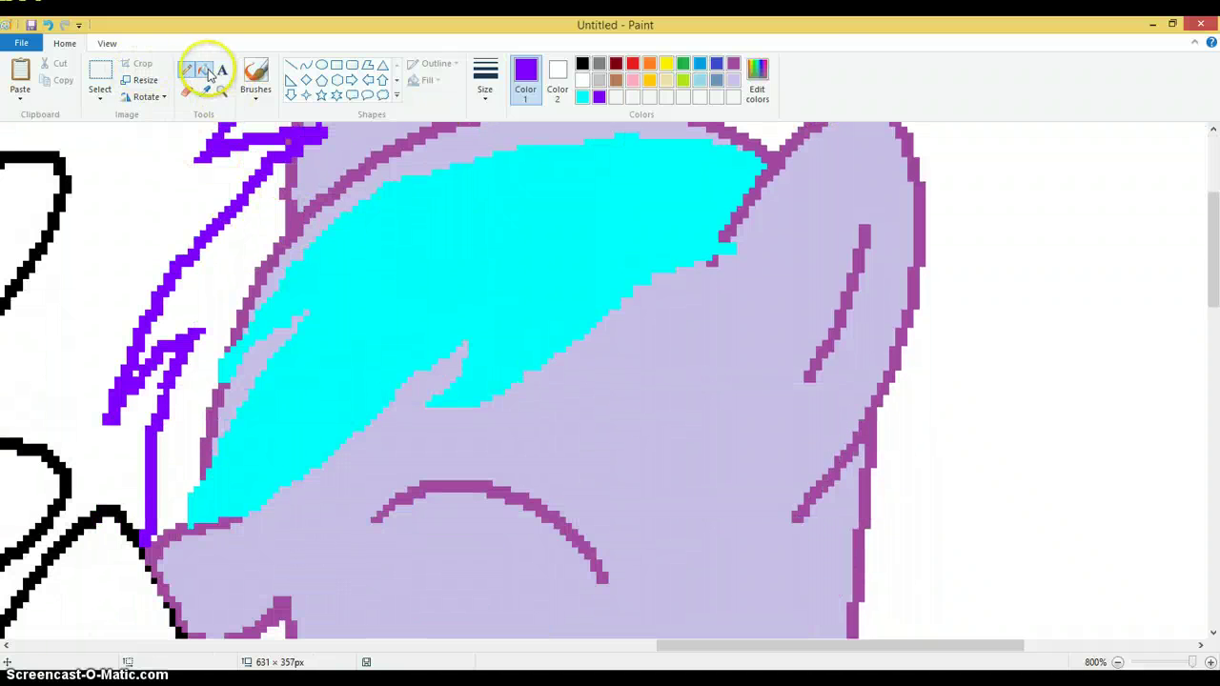
left_click(245, 258)
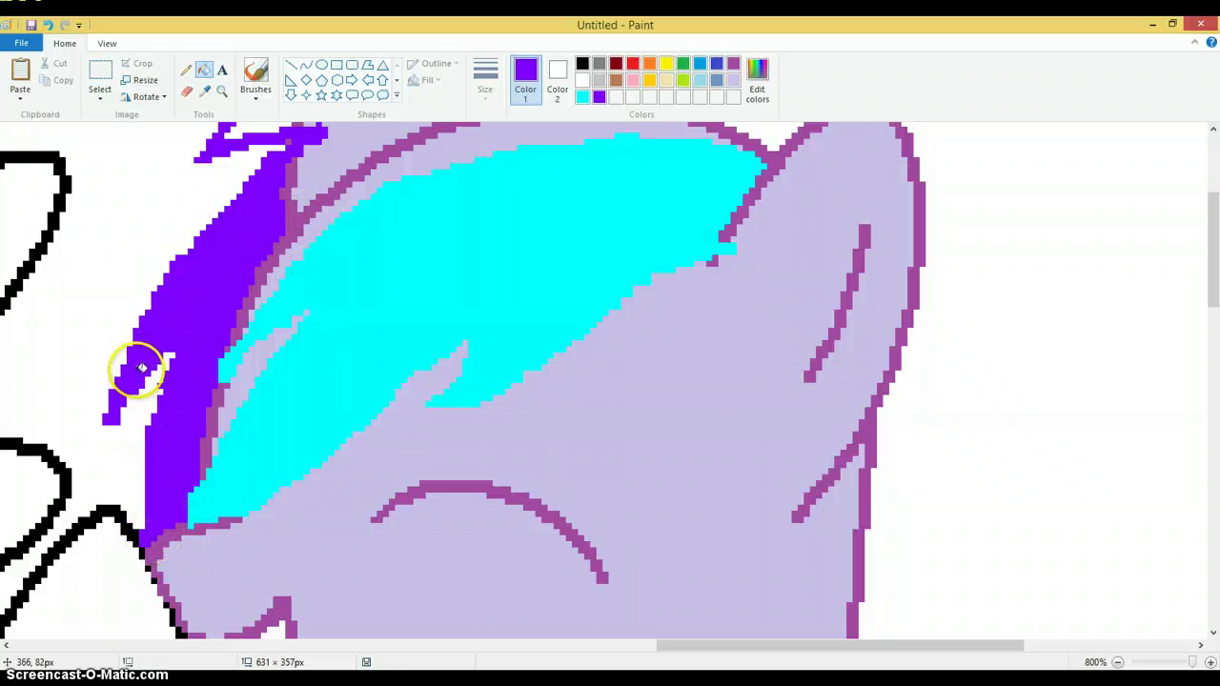
left_click(236, 374)
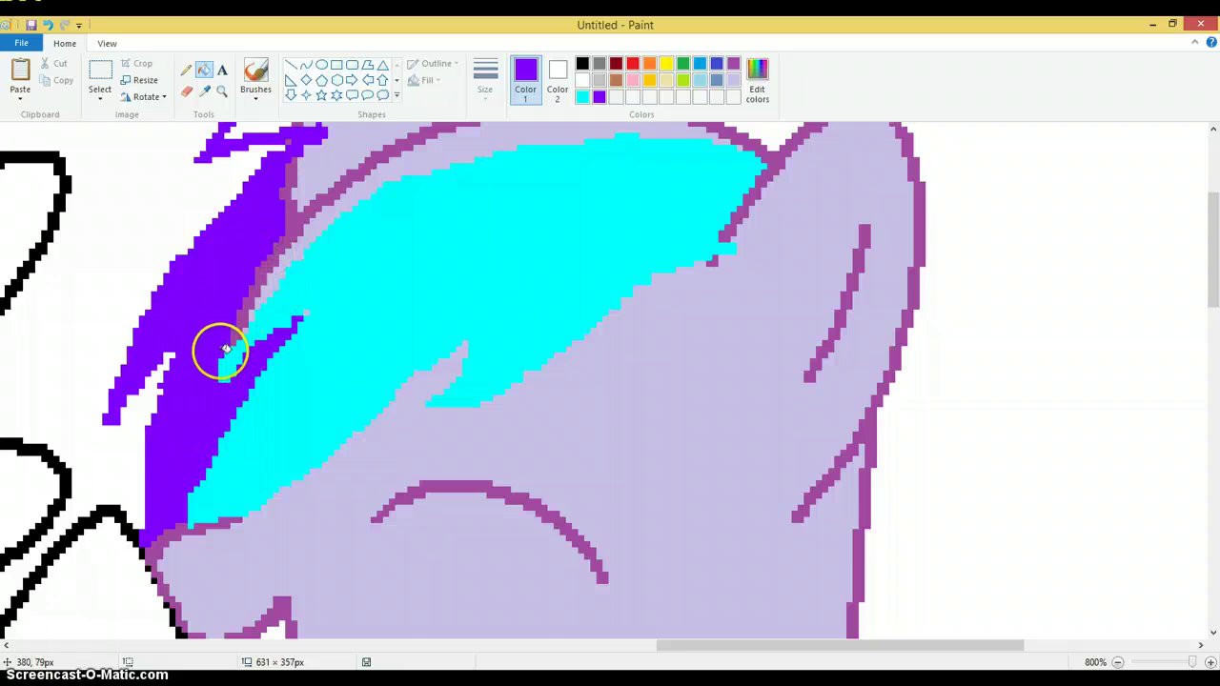
scroll(271, 308, "up", 3)
left_click(710, 201)
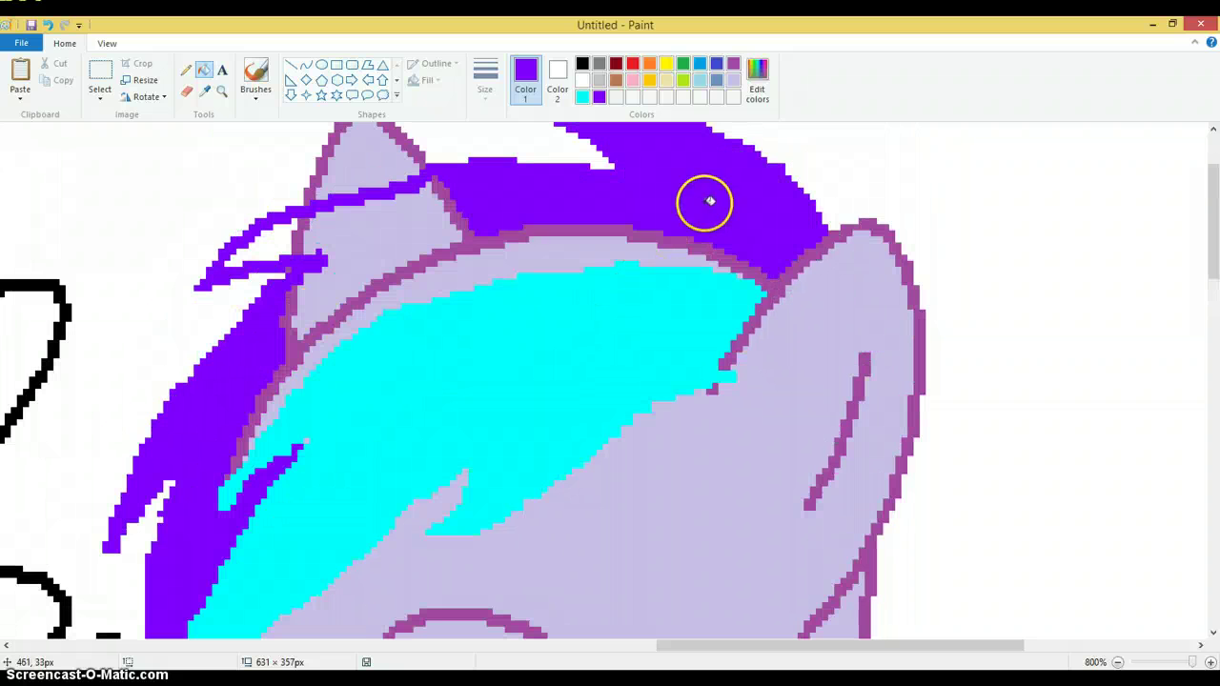
left_click(378, 223)
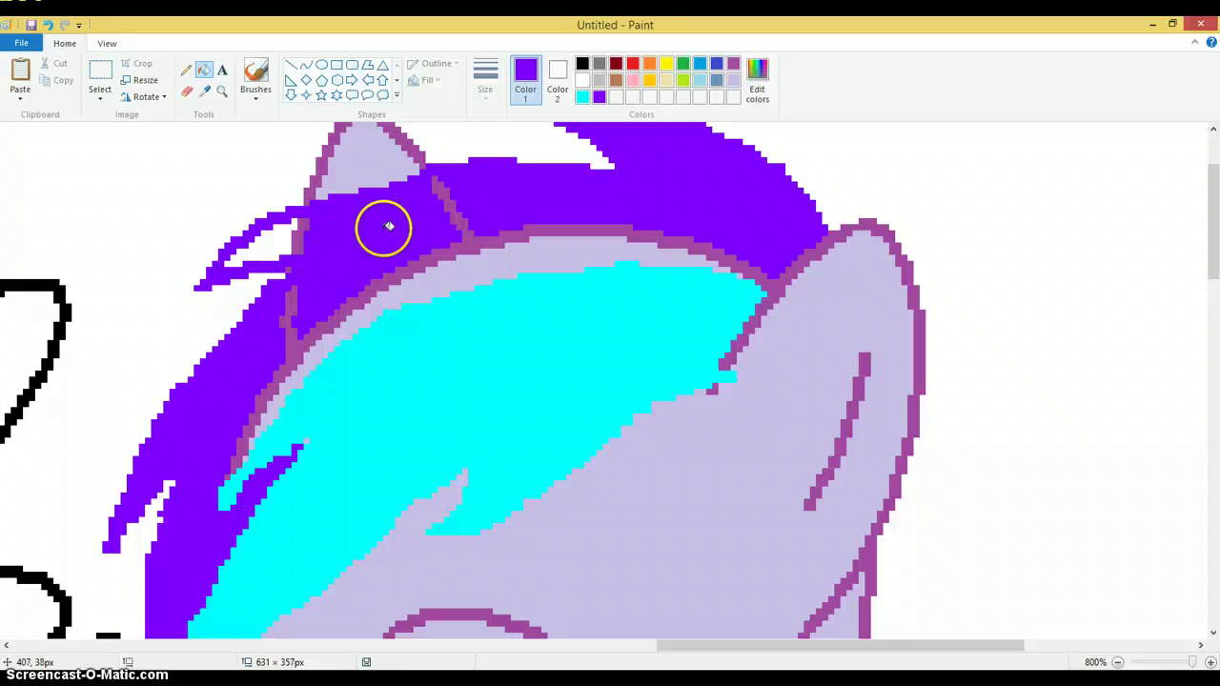
left_click(286, 237)
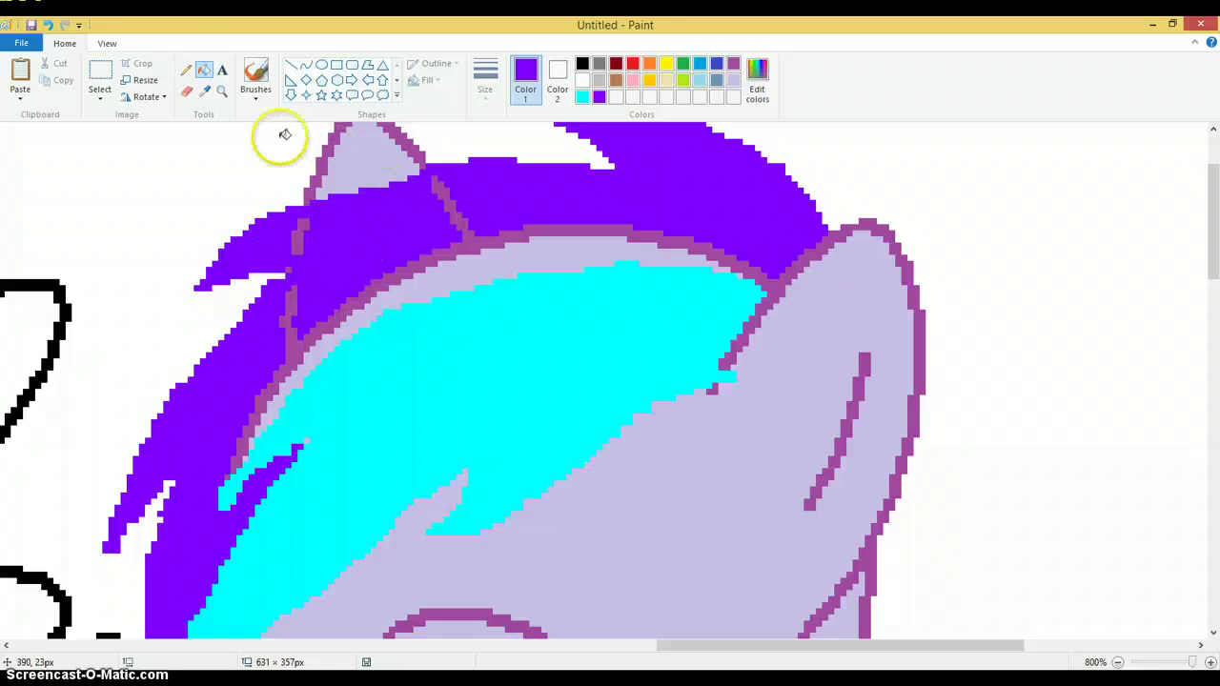
left_click(299, 231)
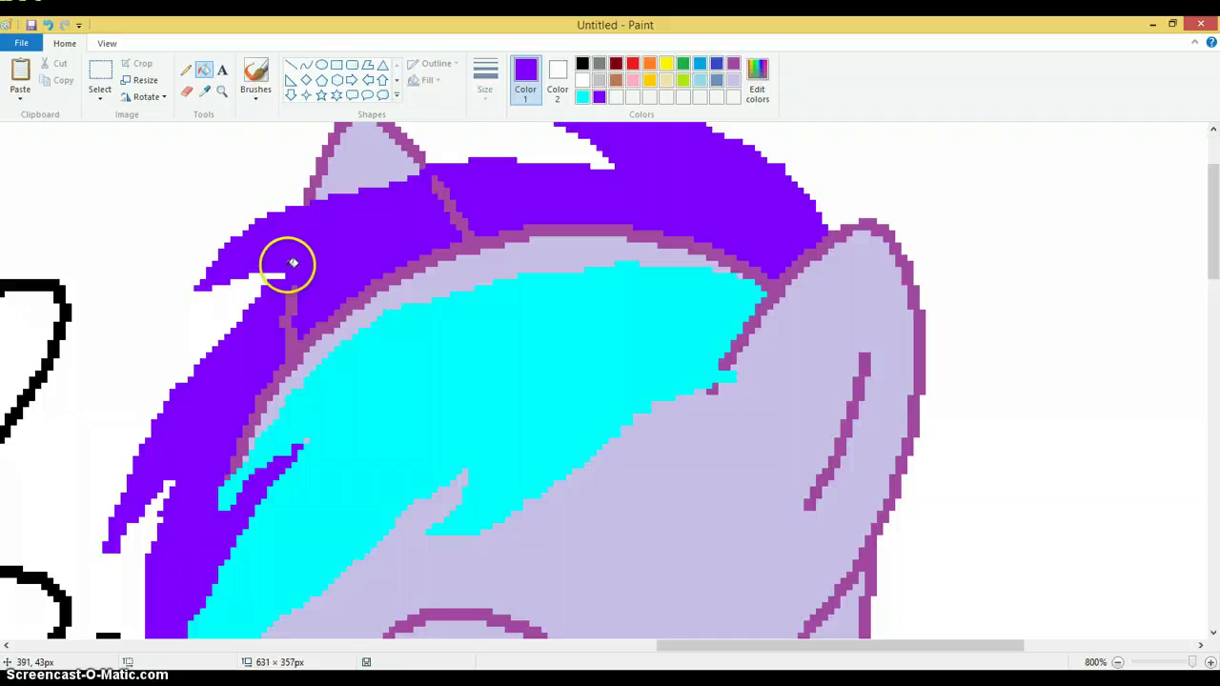
Step: Separate the forehead outline from the near ear with violet pixels, and fill it and the lavender gap above the cyan streak violet
left_click(186, 70)
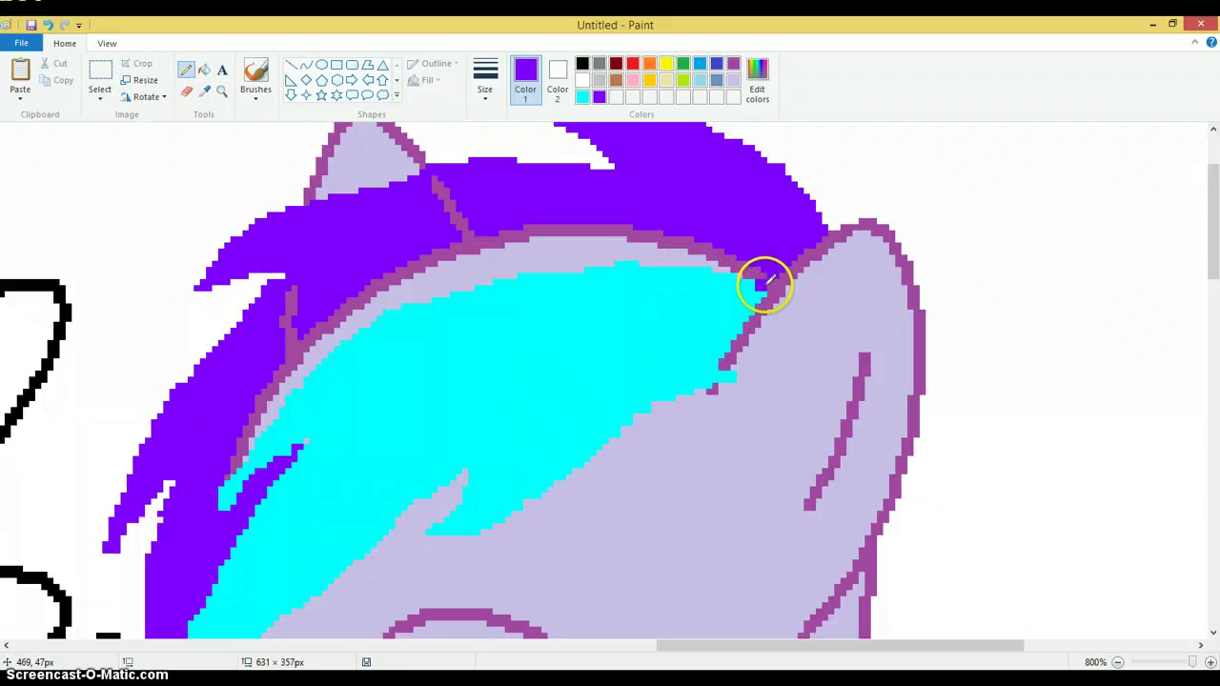
left_click(204, 70)
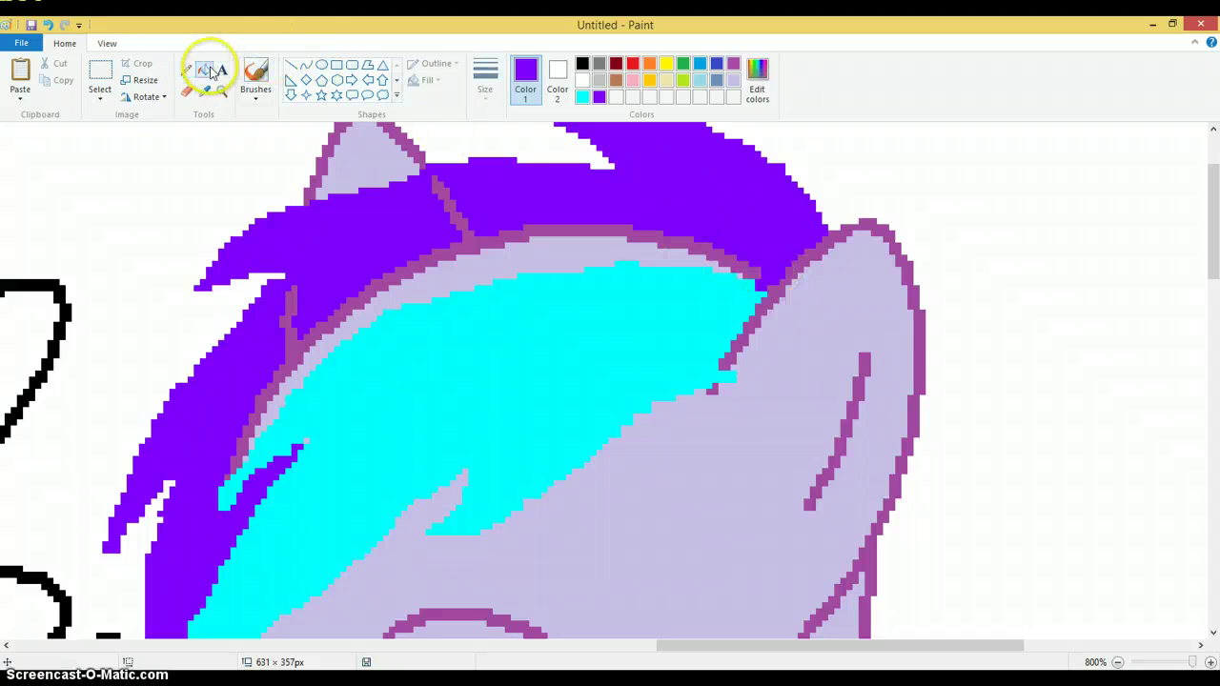
left_click(315, 335)
left_click(329, 333)
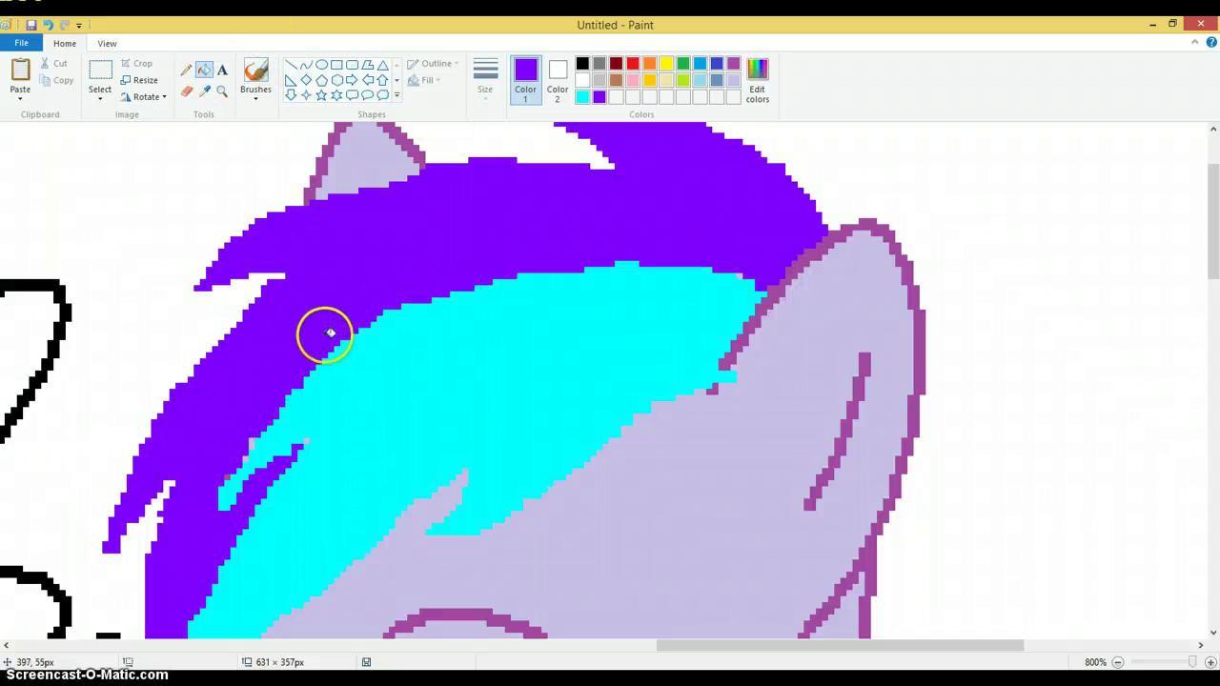
scroll(397, 178, "down", 4)
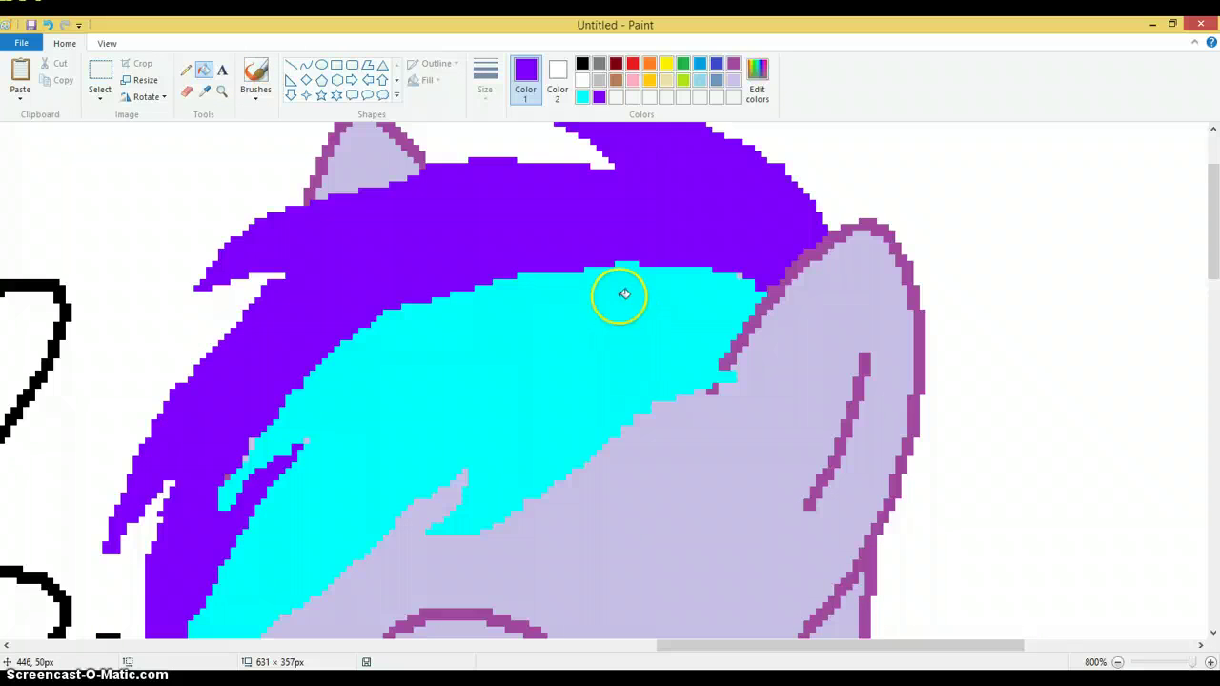
scroll(535, 197, "up", 4)
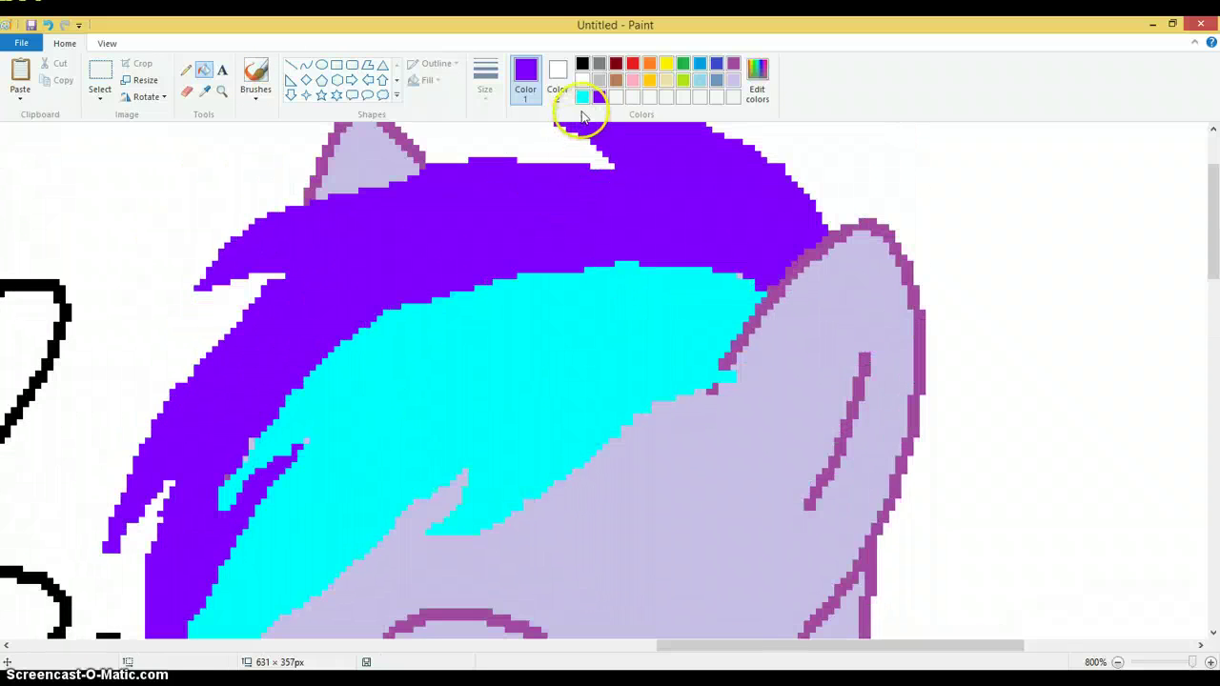
Step: Pencil a jagged violet front edge for the neck mane from the near ear's base down to the front pony's head
left_click(220, 91)
right_click(277, 308)
right_click(333, 299)
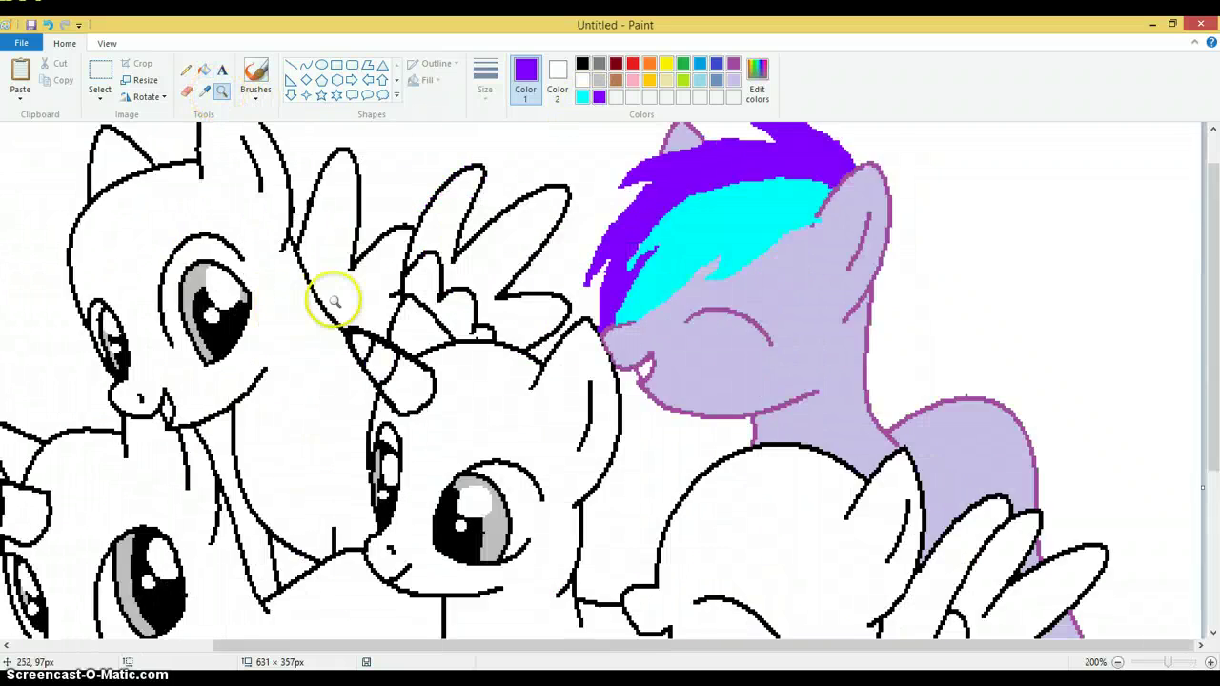
right_click(327, 291)
left_click(364, 251)
left_click(604, 299)
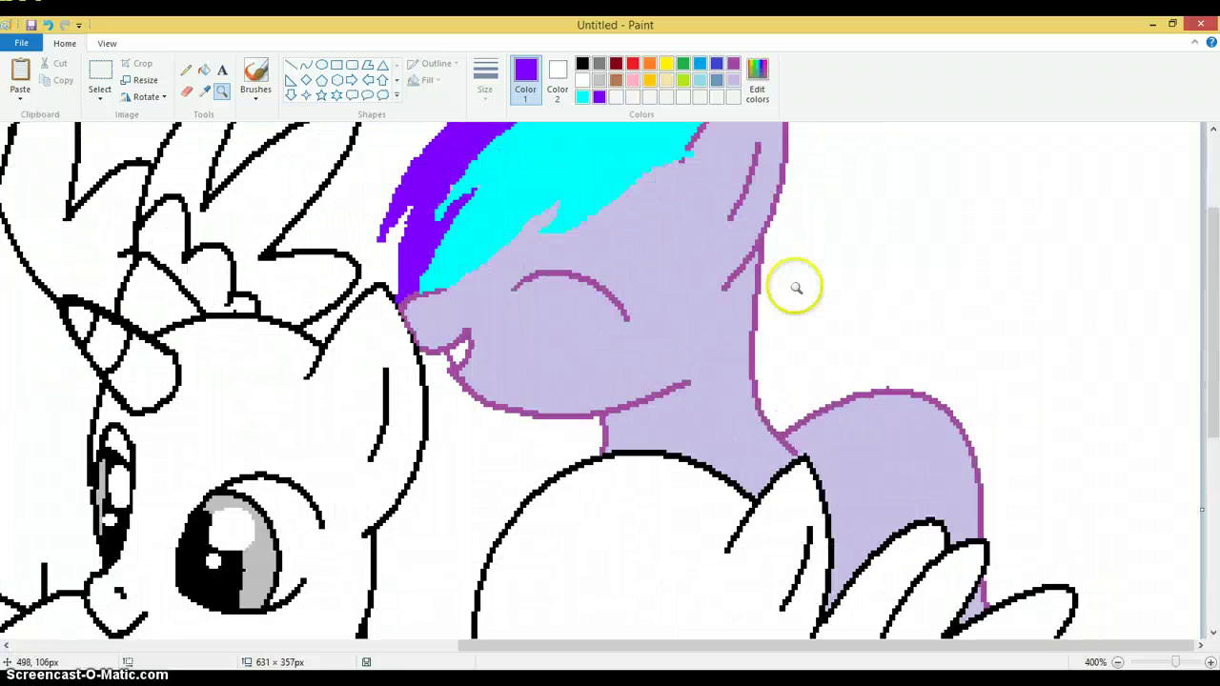
left_click(566, 267)
left_click(429, 258)
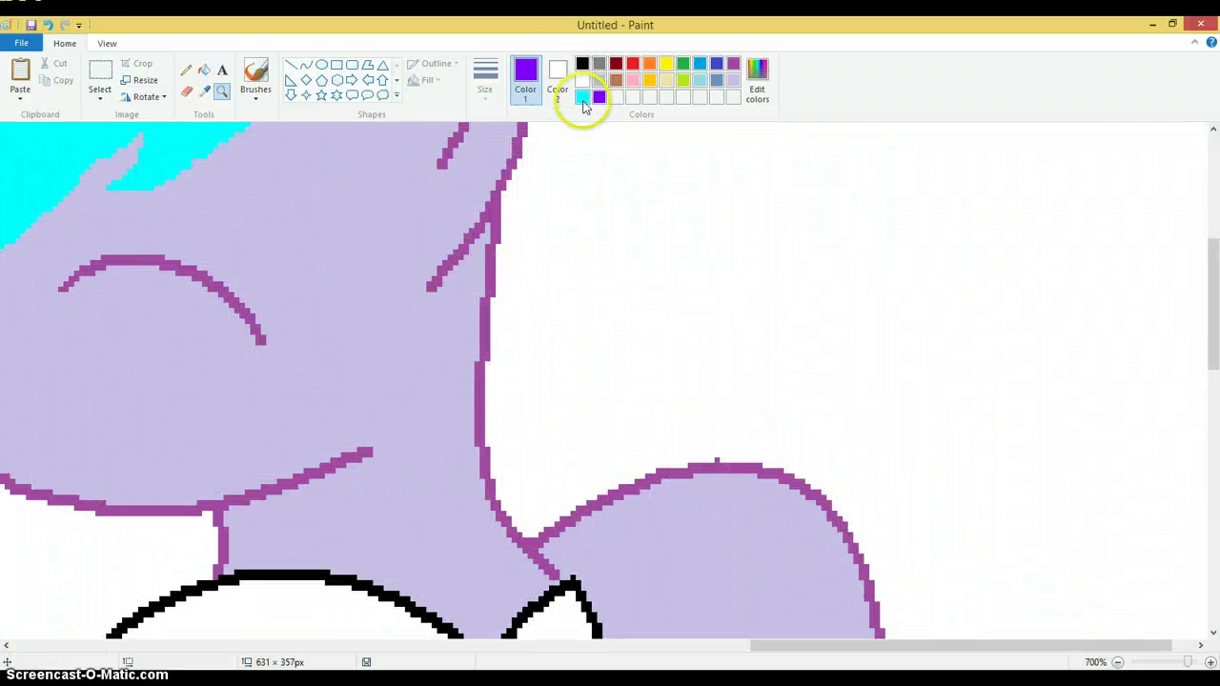
left_click(583, 96)
left_click(186, 74)
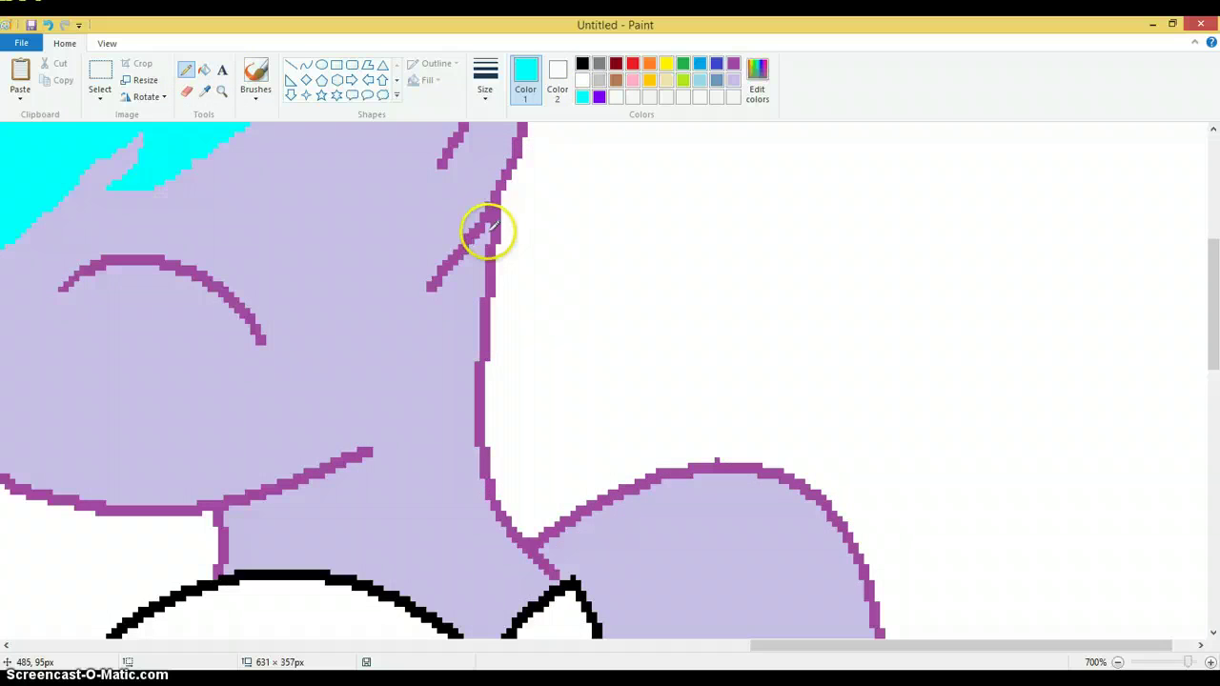
left_click(599, 97)
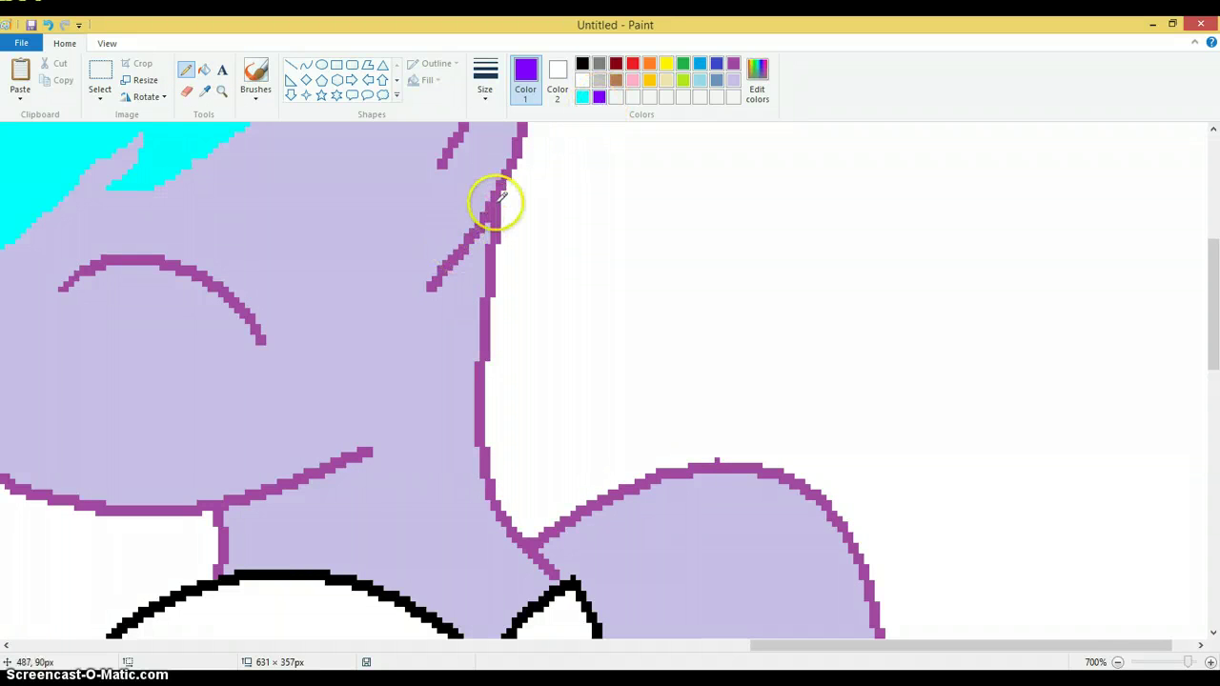
mouse_move(494, 200)
left_mouse_down()
mouse_move(437, 304)
mouse_move(462, 286)
mouse_move(421, 362)
mouse_move(394, 487)
left_mouse_up()
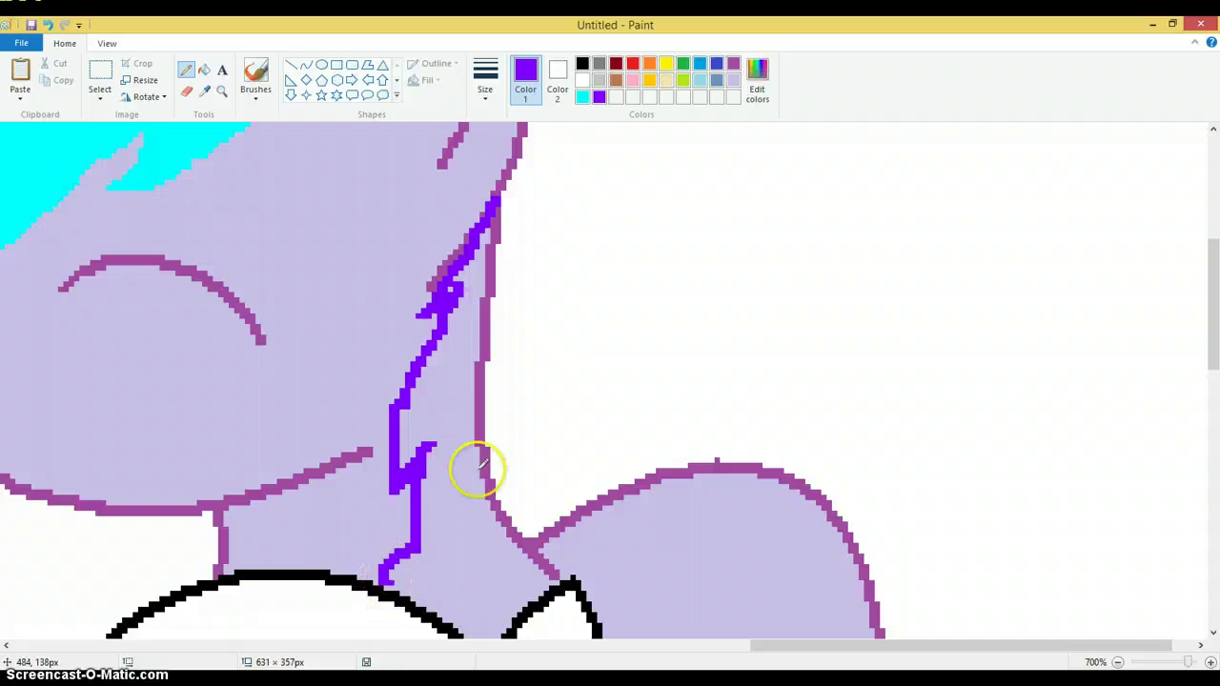
Step: Pencil a wavy violet back edge for the neck mane from behind the near ear down to the front pony's ear
scroll(526, 259, "up", 3)
mouse_move(532, 245)
left_mouse_down()
mouse_move(543, 280)
mouse_move(528, 337)
mouse_move(563, 419)
mouse_move(534, 533)
mouse_move(569, 604)
left_mouse_up()
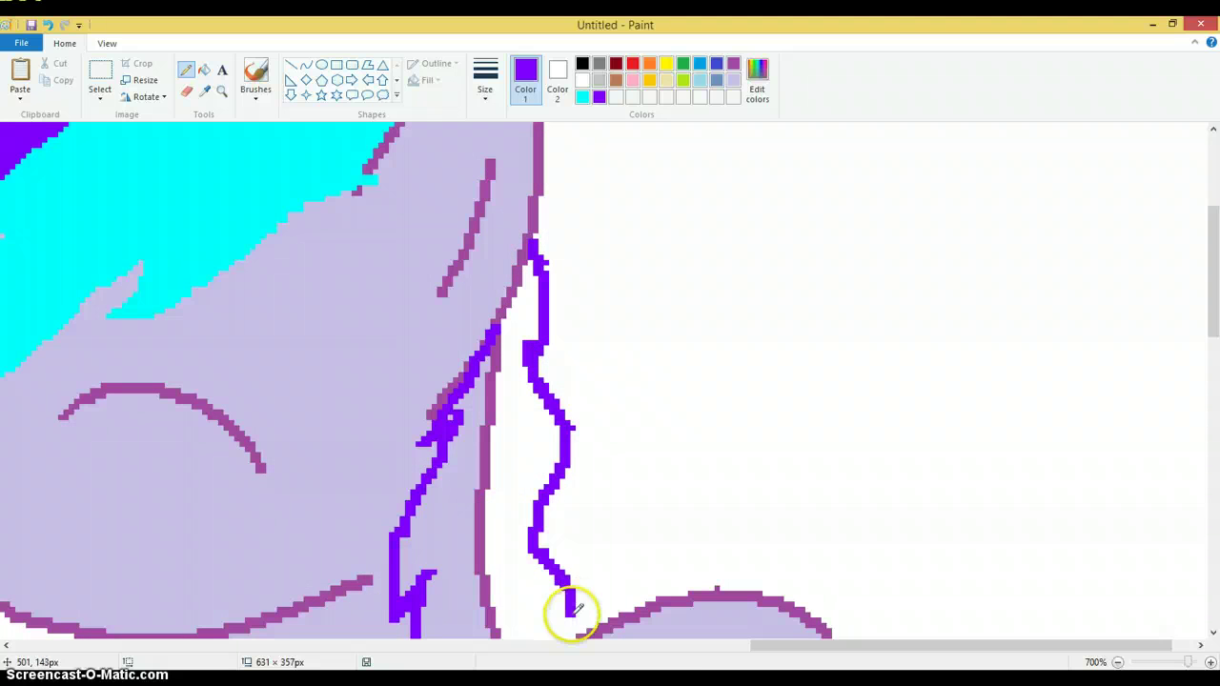
scroll(572, 498, "down", 6)
left_click_drag(569, 392, 556, 407)
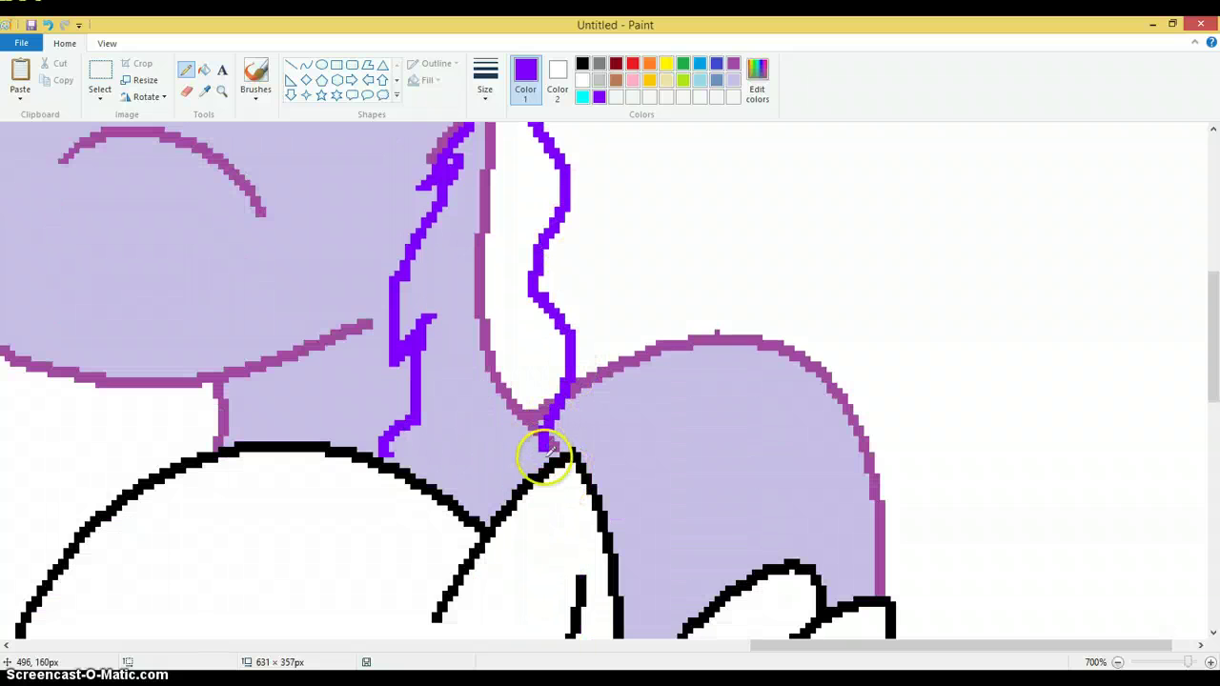
Step: Pencil a jagged cyan outer edge behind the violet neck mane, from the near ear down across the back to the front pony's ear
left_click(582, 96)
scroll(575, 156, "up", 3)
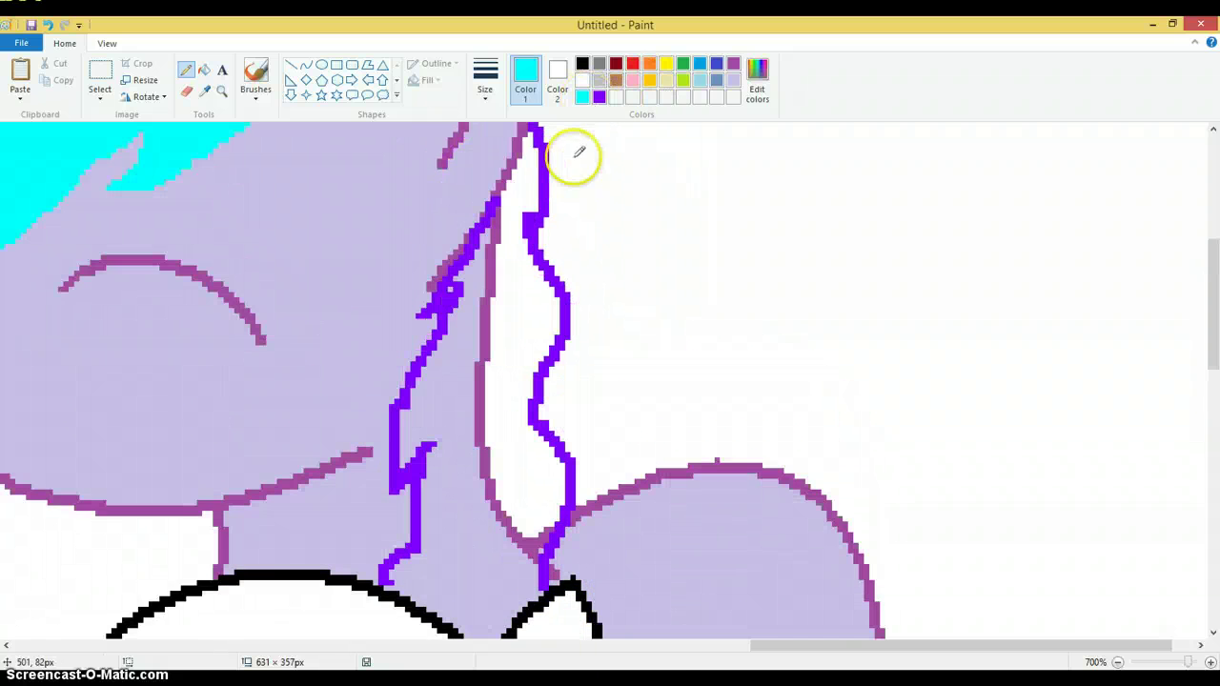
scroll(537, 179, "up", 3)
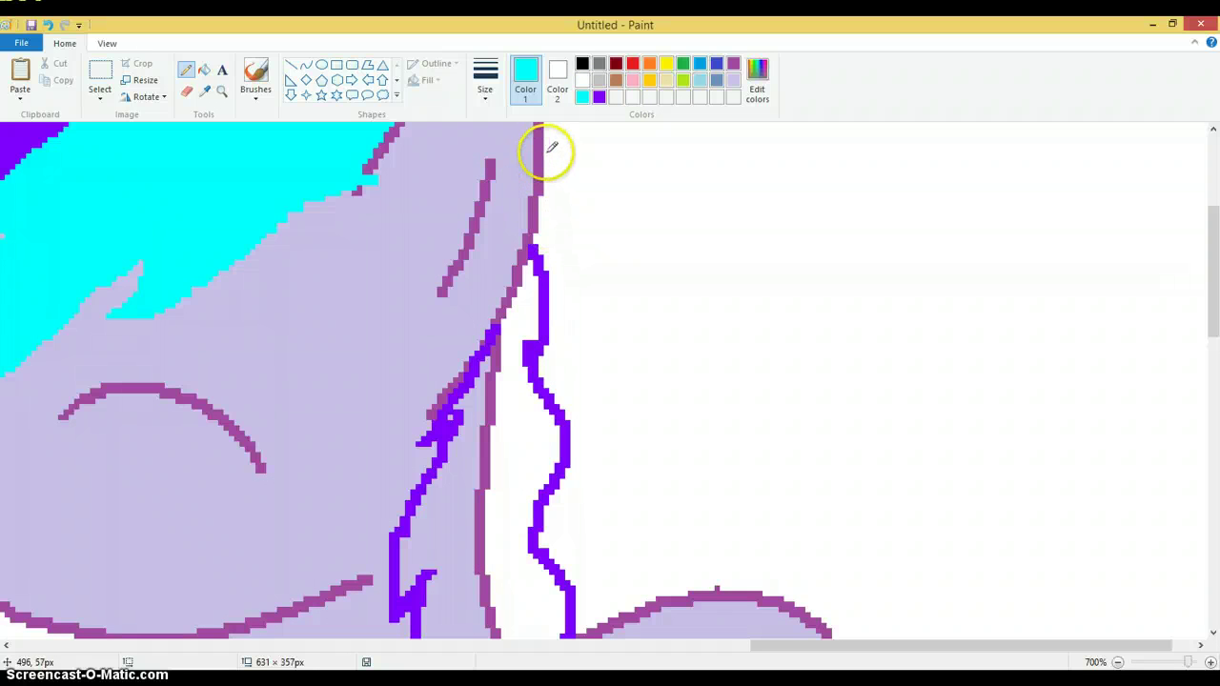
mouse_move(548, 150)
left_mouse_down()
mouse_move(594, 225)
mouse_move(635, 370)
mouse_move(602, 319)
mouse_move(635, 540)
mouse_move(625, 551)
mouse_move(619, 526)
mouse_move(616, 613)
left_mouse_up()
scroll(610, 434, "down", 6)
mouse_move(624, 362)
left_mouse_down()
mouse_move(622, 438)
mouse_move(607, 459)
mouse_move(619, 480)
mouse_move(613, 523)
left_mouse_up()
scroll(605, 529, "up", 9)
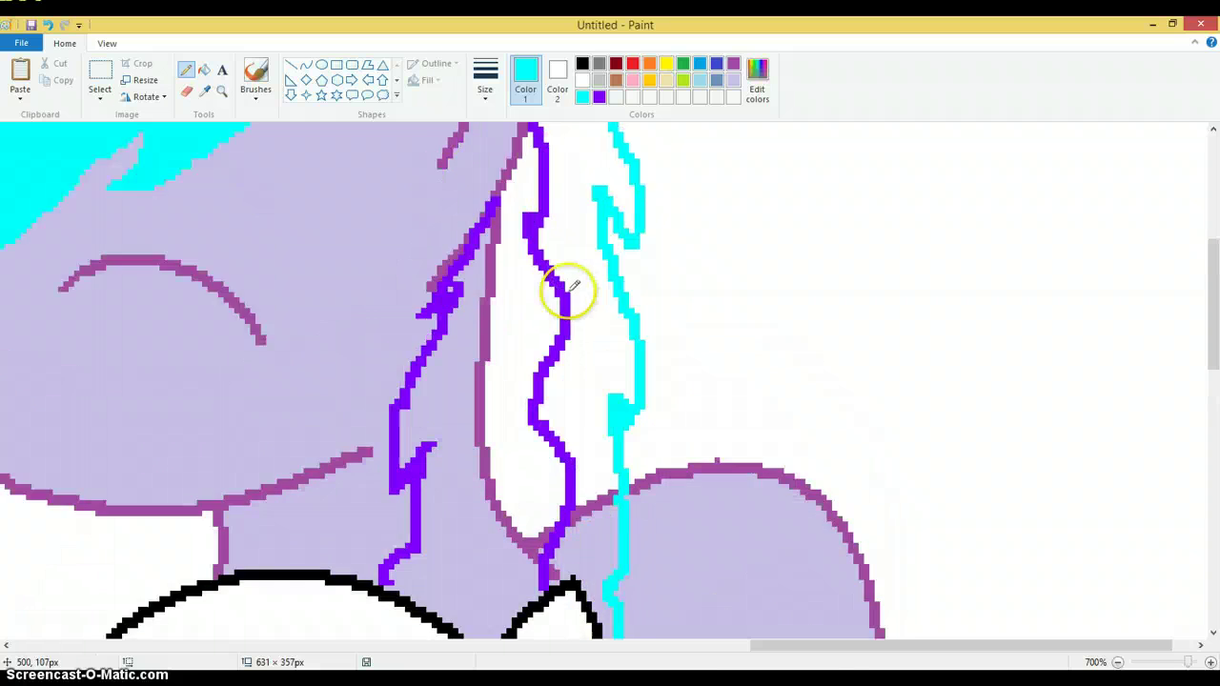
Step: Fill the strip between the cyan and violet neck mane edges with cyan, including the part overlapping the back
left_click(205, 70)
left_click(594, 394)
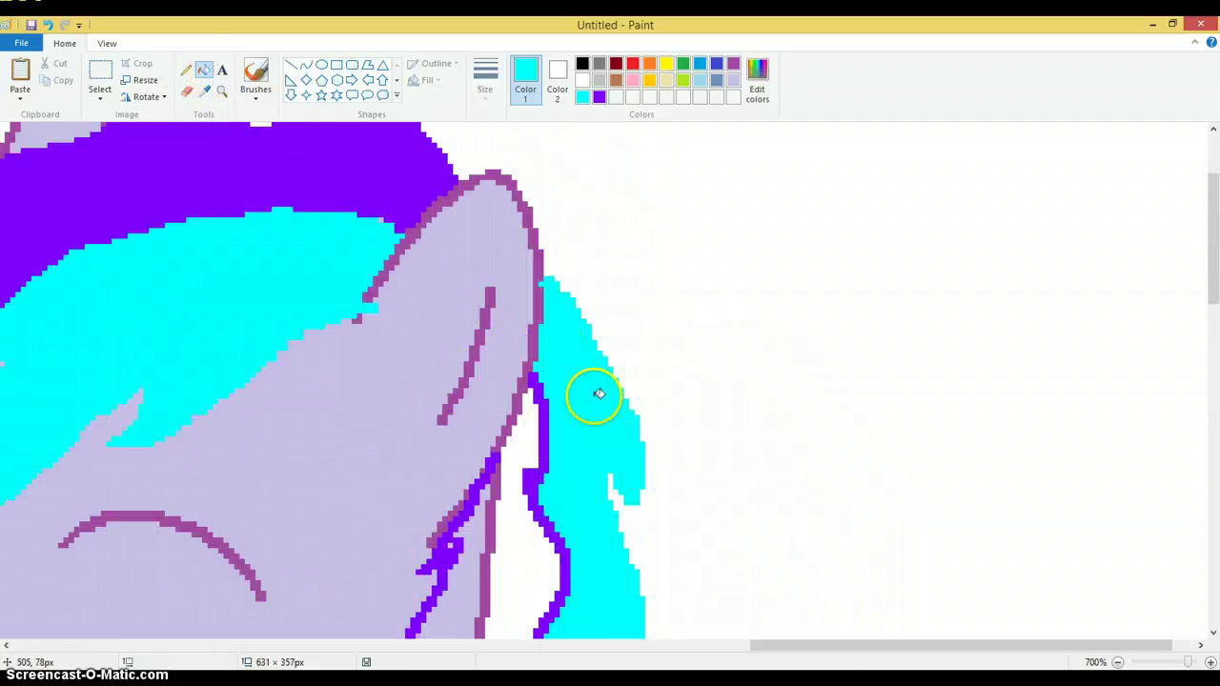
scroll(591, 400, "down", 9)
left_click(602, 327)
left_click(589, 256)
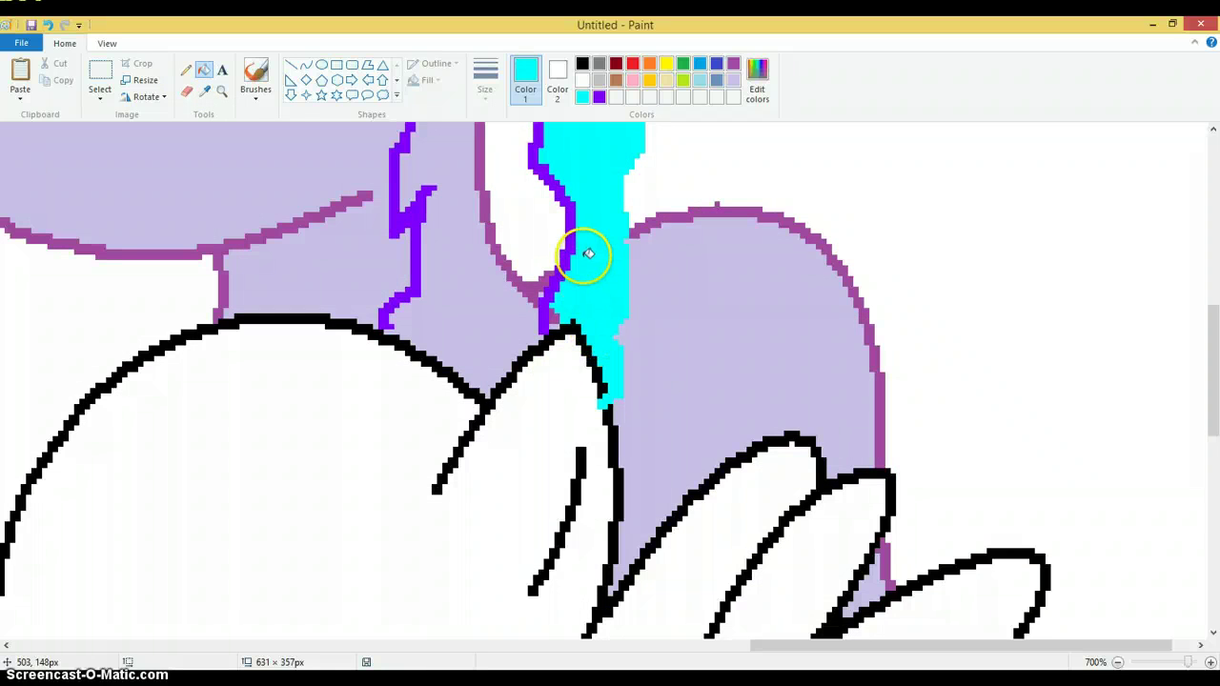
Step: Try to fill the leftover spot at the base of the cyan neck strip with cyan
left_click(553, 314)
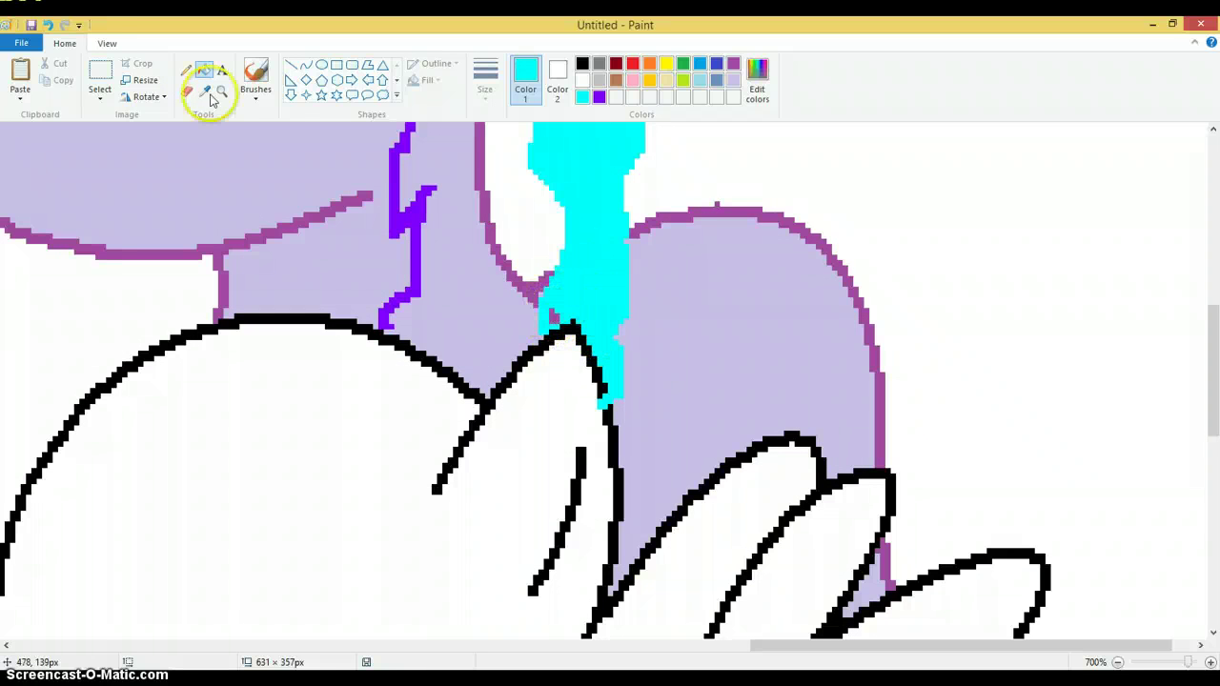
left_click(48, 26)
left_click(549, 313)
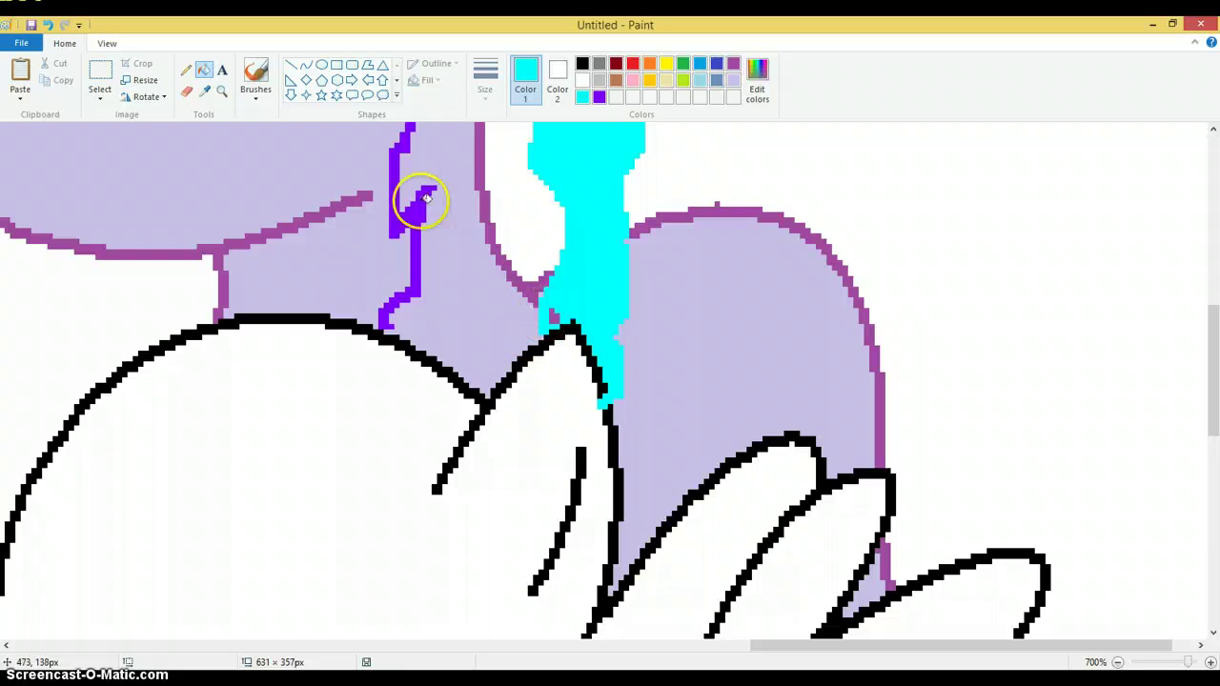
left_click(49, 26)
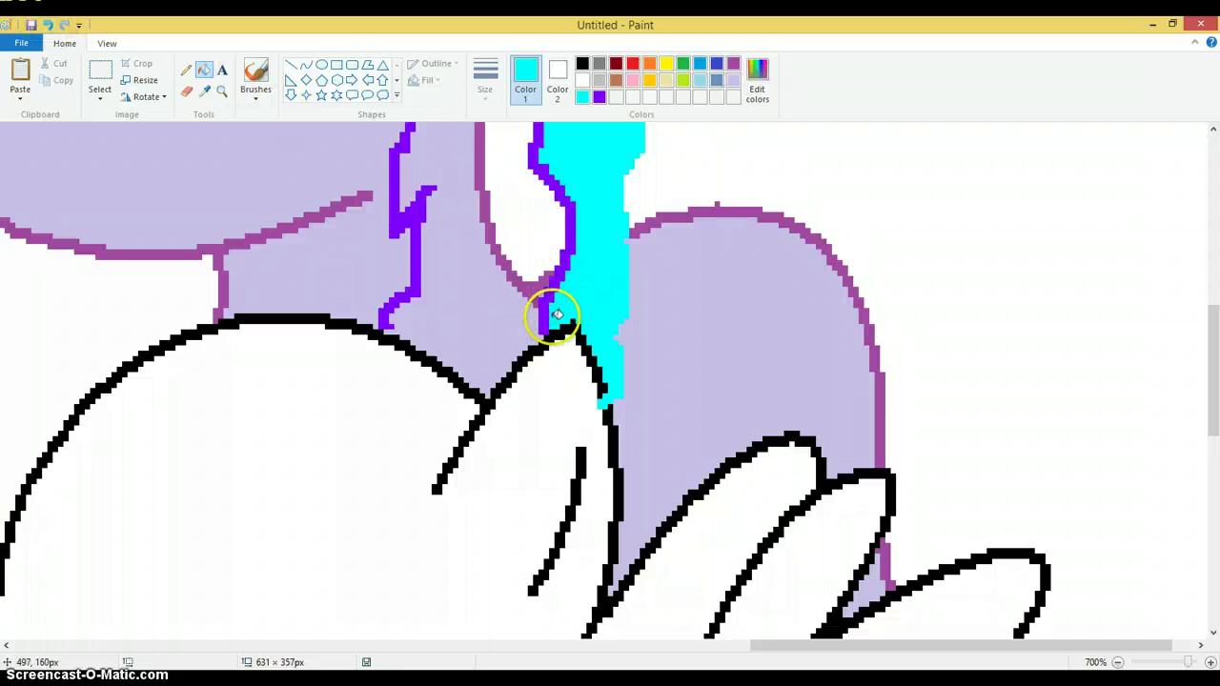
Step: Fill the inner neck mane violet on both sides of the neck line, covering the neck outline inside it
left_click(599, 96)
left_click(511, 294)
left_click(539, 236)
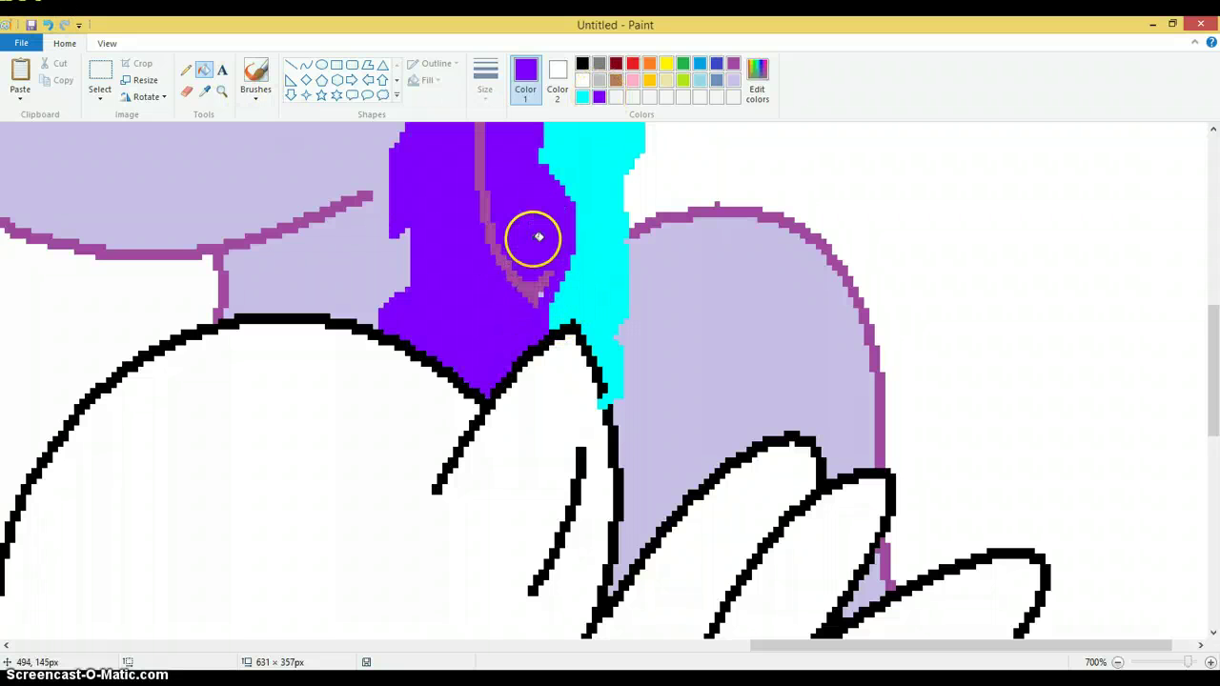
scroll(538, 237, "up", 10)
scroll(525, 237, "down", 3)
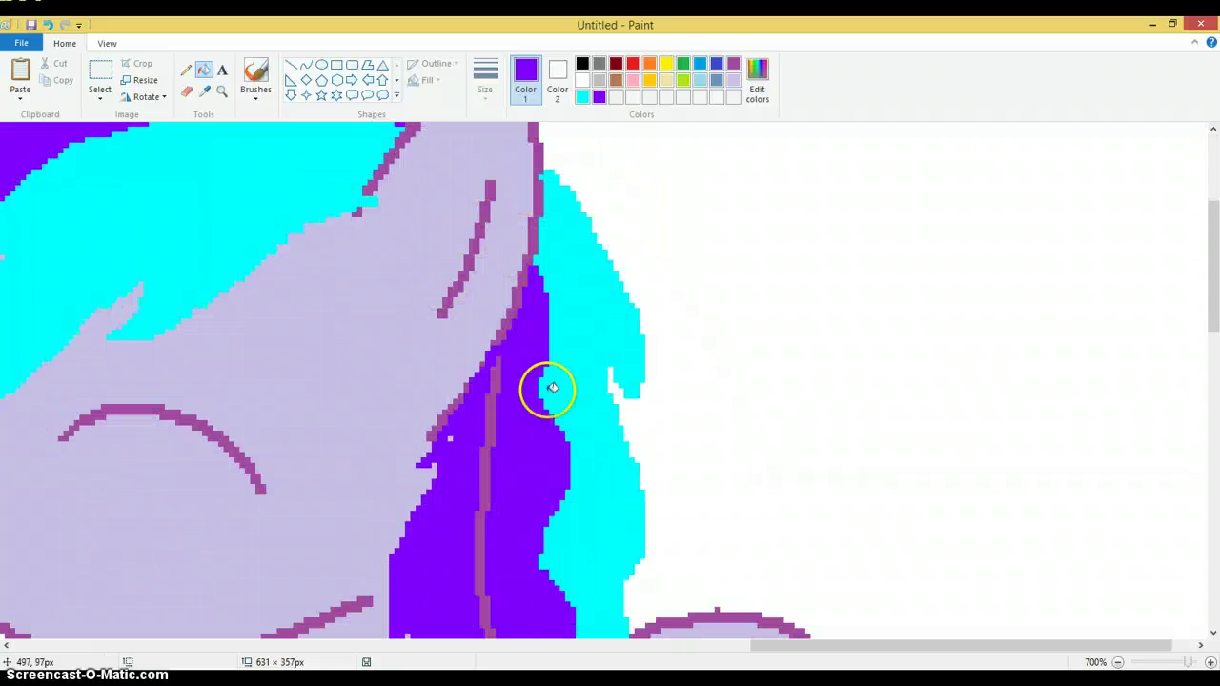
left_click(505, 383)
scroll(512, 411, "down", 5)
scroll(534, 387, "up", 4)
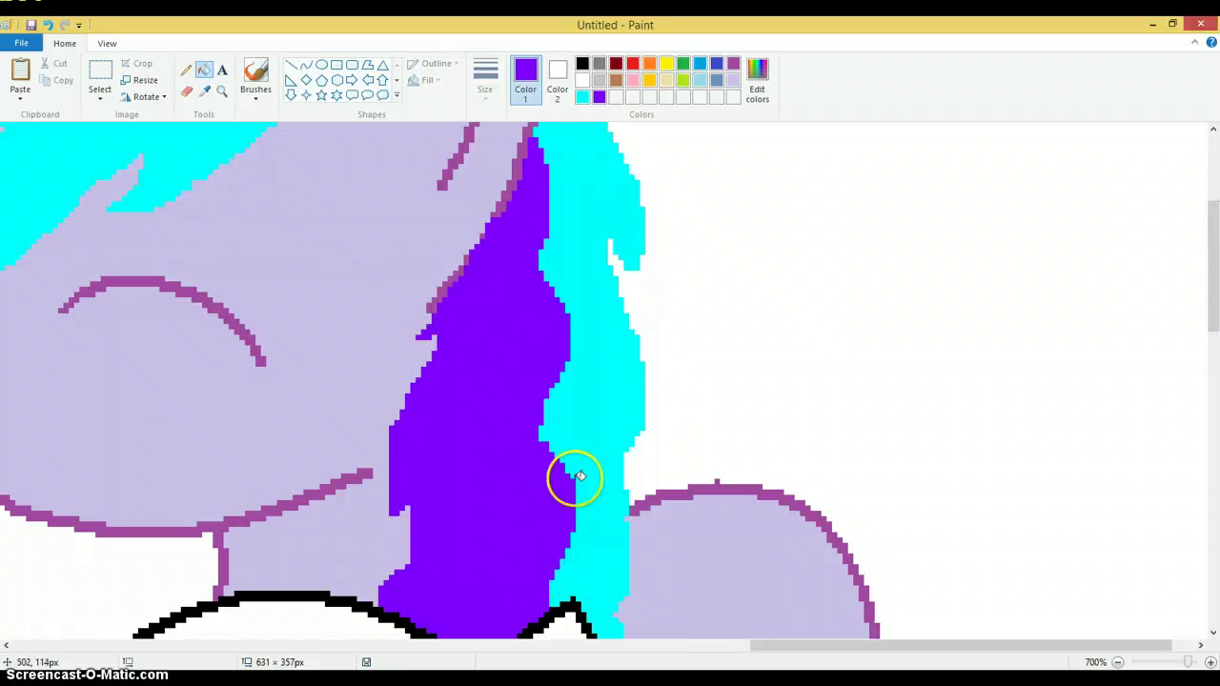
Step: Pencil a jagged violet outer tail edge from the top of the rump out and down to the front pony's wing feather
scroll(573, 473, "down", 3)
scroll(575, 468, "up", 3)
scroll(570, 502, "down", 3)
left_click_drag(781, 646, 975, 626)
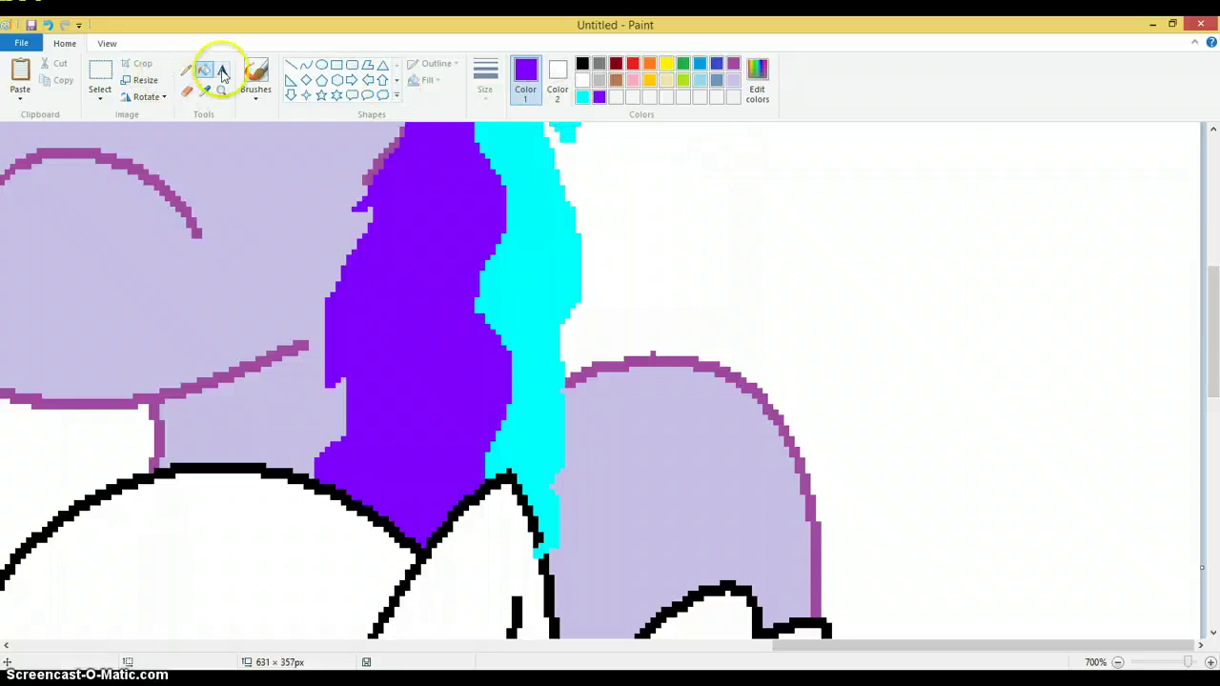
left_click(186, 70)
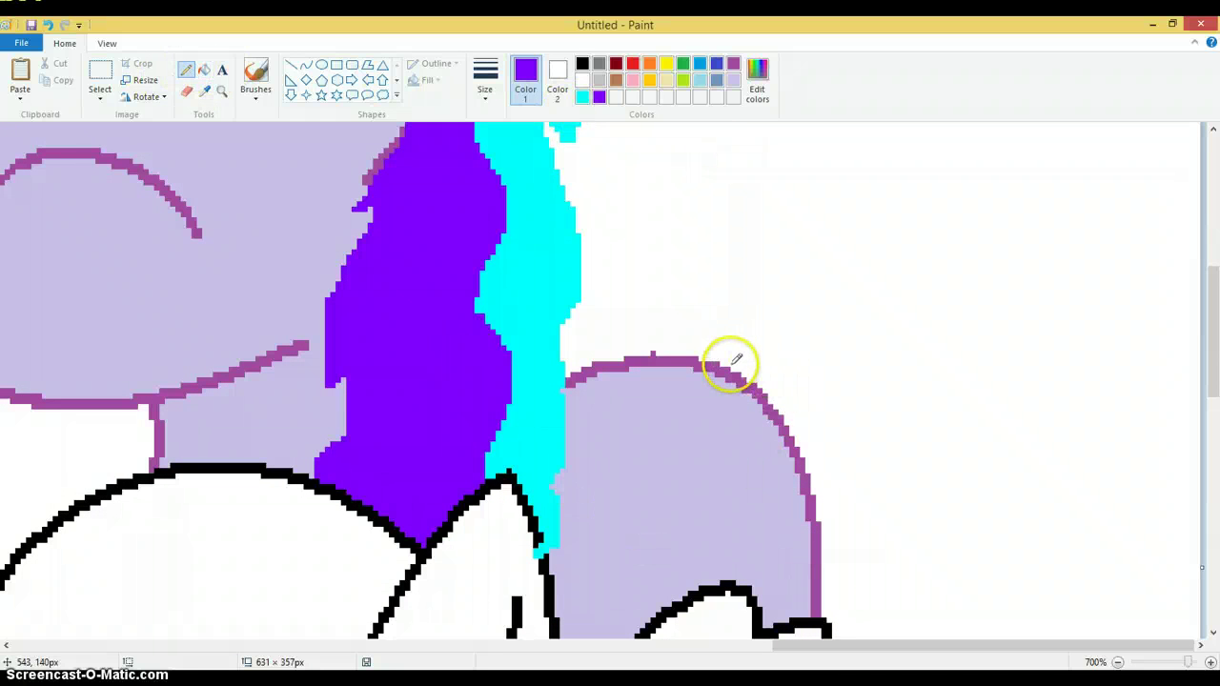
mouse_move(730, 364)
left_mouse_down()
mouse_move(792, 287)
mouse_move(844, 270)
mouse_move(900, 328)
mouse_move(929, 405)
mouse_move(865, 363)
mouse_move(941, 511)
mouse_move(892, 481)
mouse_move(893, 542)
mouse_move(879, 604)
left_mouse_up()
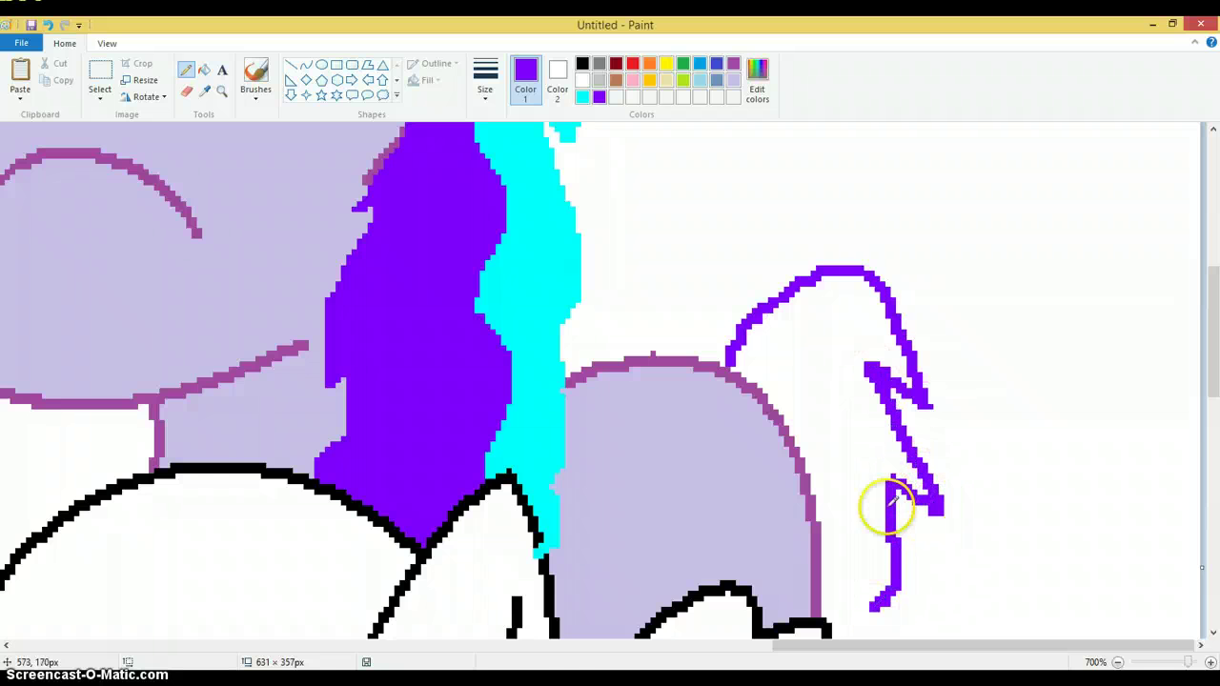
scroll(871, 505, "down", 3)
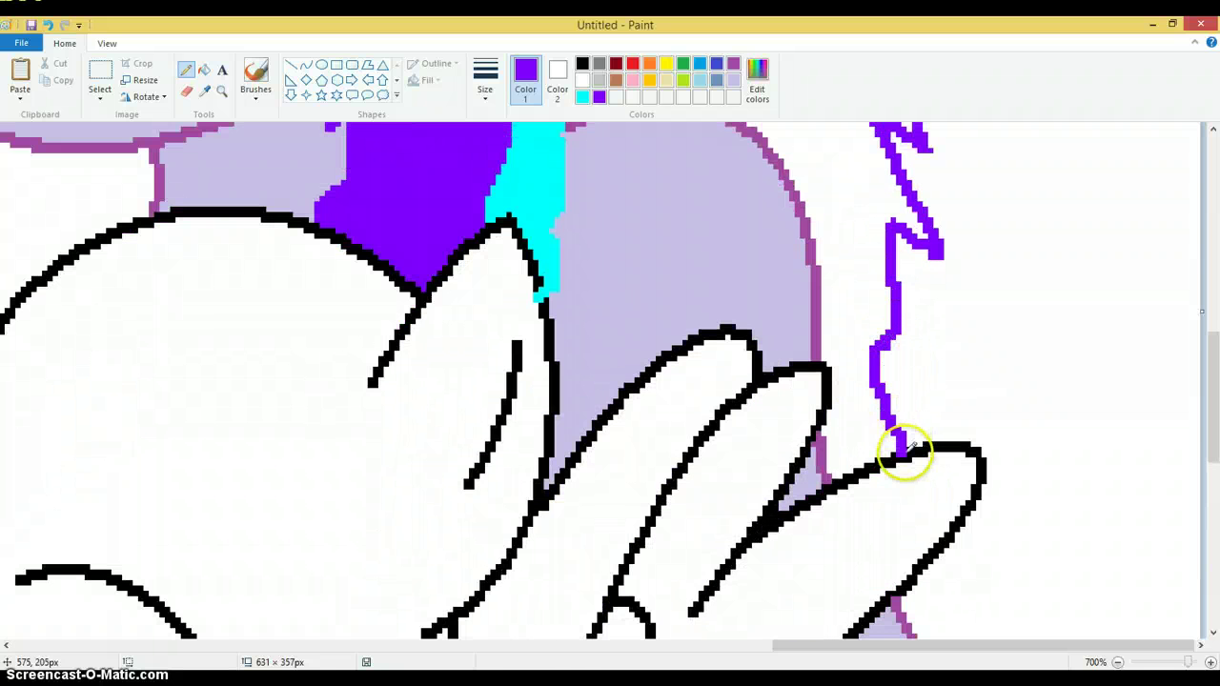
Step: Pencil the tail's inner violet edge beside the rump and fill the enclosed tail shape with violet
scroll(865, 395, "up", 3)
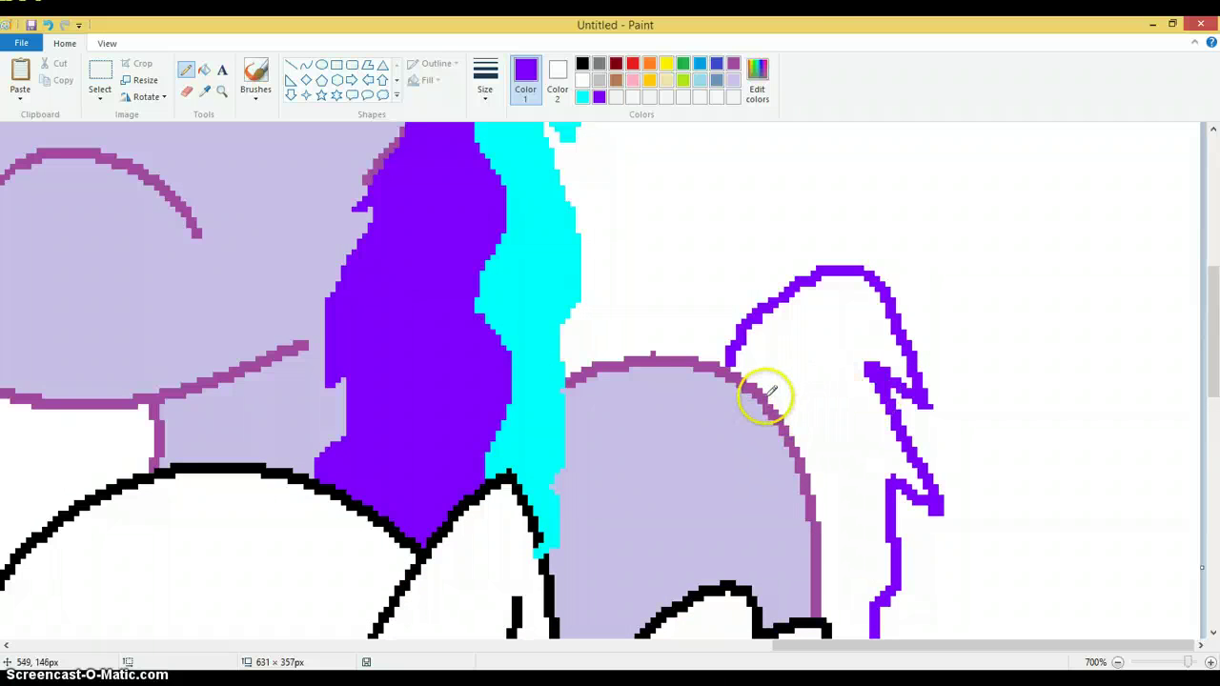
mouse_move(768, 395)
left_mouse_down()
mouse_move(817, 440)
mouse_move(818, 496)
left_mouse_up()
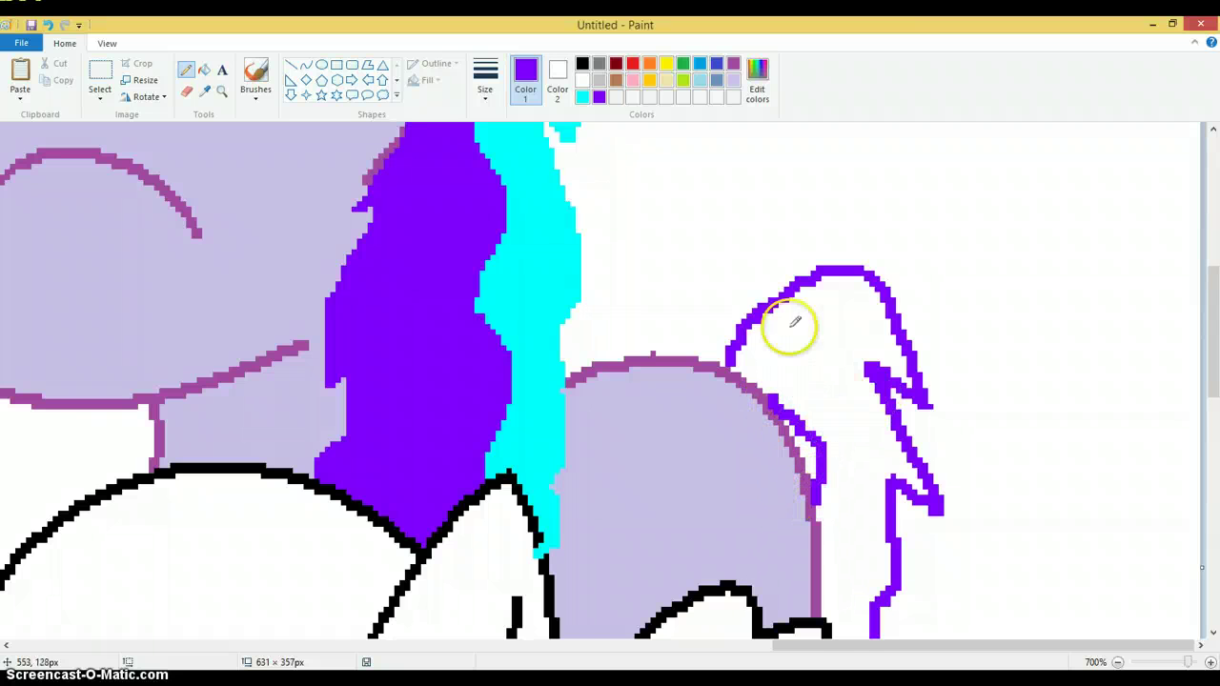
left_click(202, 71)
left_click(866, 402)
scroll(865, 402, "down", 2)
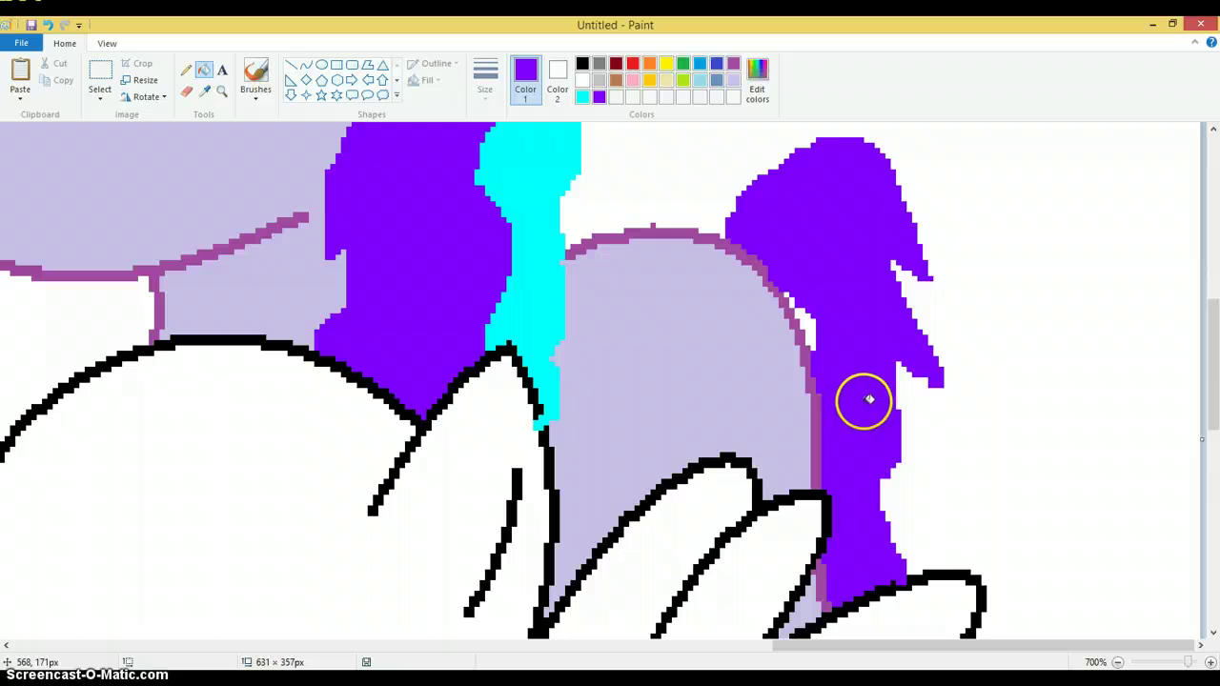
Step: Pencil a wavy cyan outer edge around the violet tail, from the top of the rump down to the front pony's wing feather
left_click(582, 96)
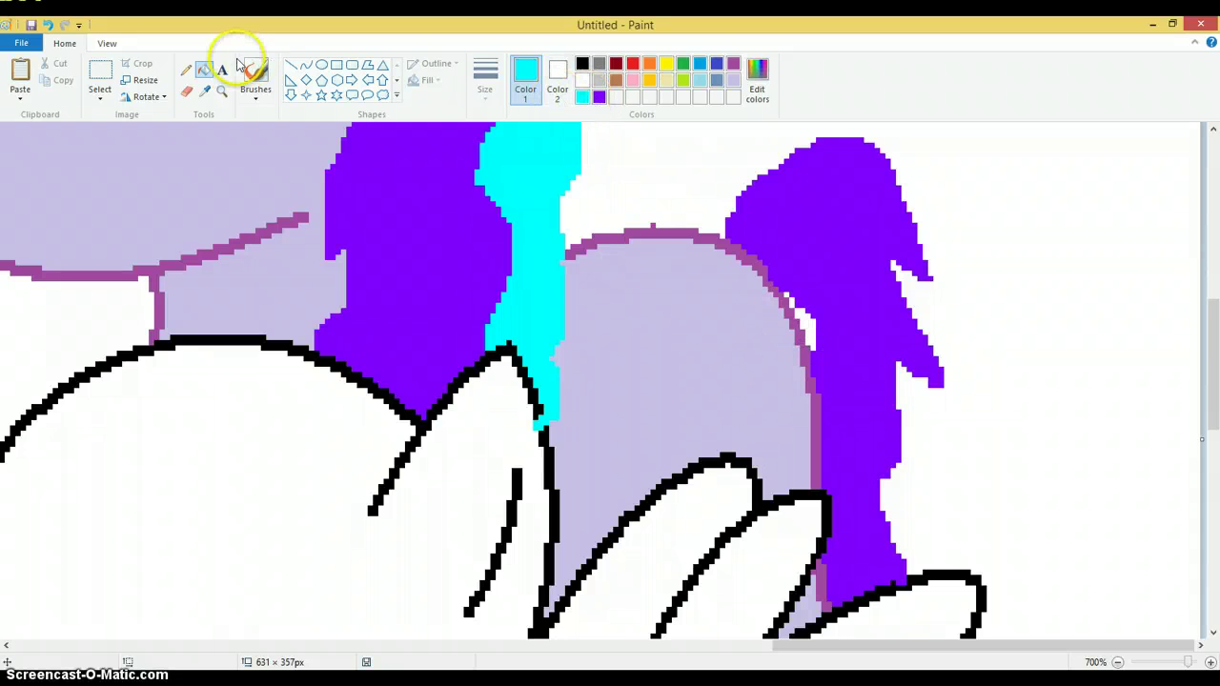
left_click(186, 70)
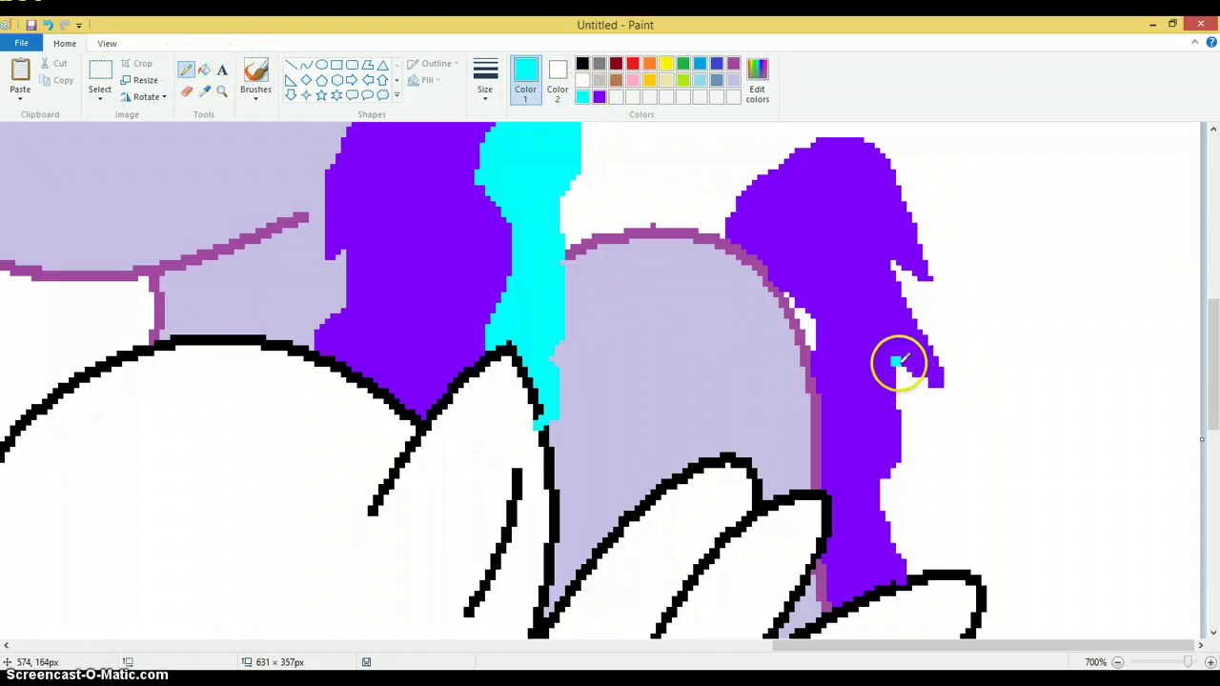
mouse_move(896, 362)
left_mouse_down()
mouse_move(952, 415)
mouse_move(927, 415)
mouse_move(939, 484)
mouse_move(917, 511)
mouse_move(939, 569)
left_mouse_up()
mouse_move(941, 365)
left_mouse_down()
mouse_move(953, 409)
mouse_move(921, 322)
mouse_move(932, 270)
mouse_move(912, 201)
mouse_move(896, 162)
mouse_move(854, 134)
mouse_move(814, 134)
mouse_move(745, 195)
mouse_move(724, 233)
left_mouse_up()
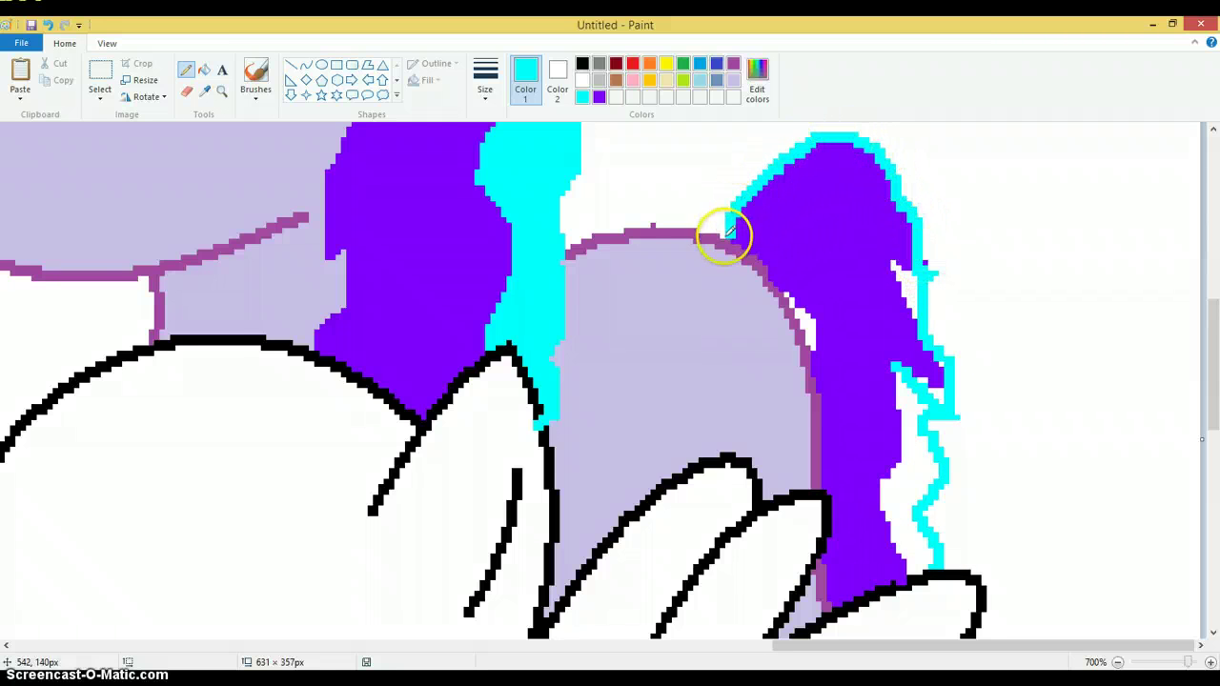
Step: Fill the gaps between the violet tail and its outer edge with cyan, along with the small white gap beside the rump
left_click(204, 70)
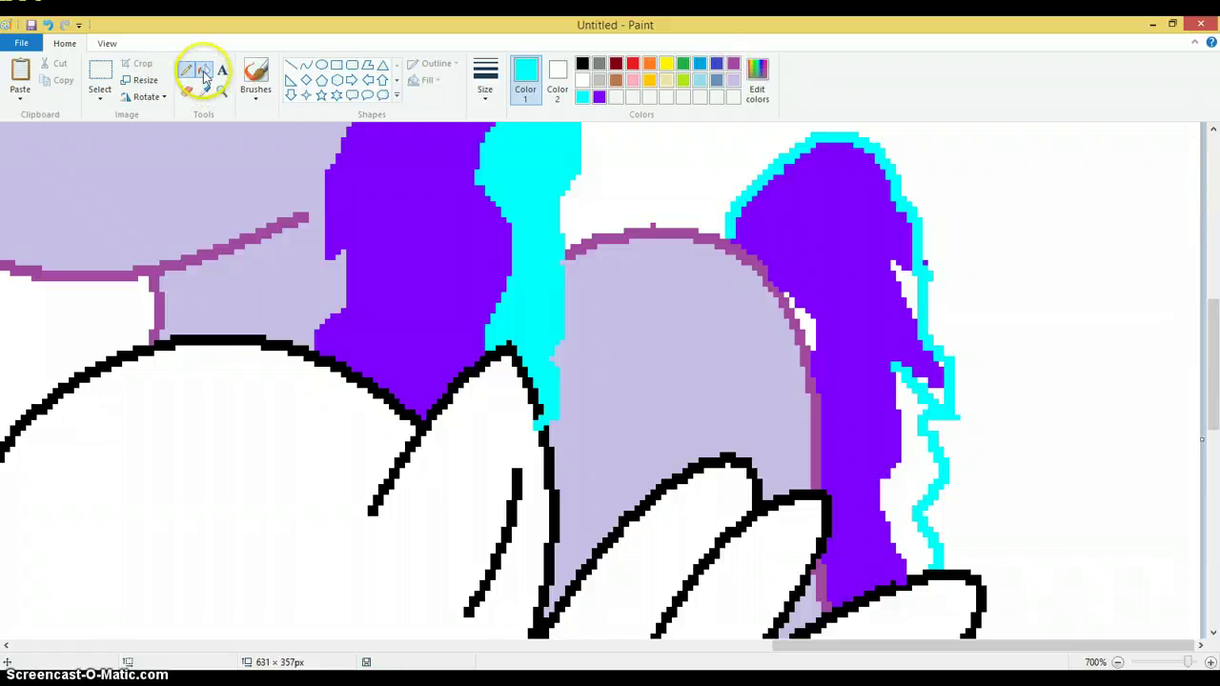
left_click(901, 286)
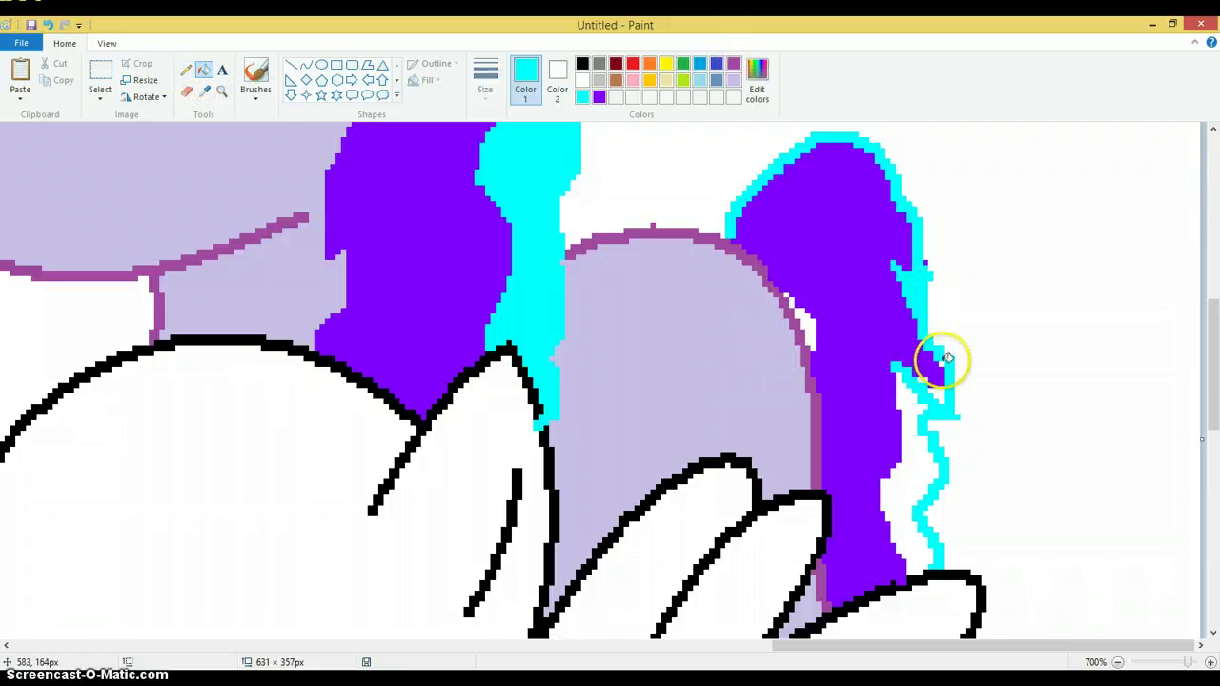
left_click(940, 359)
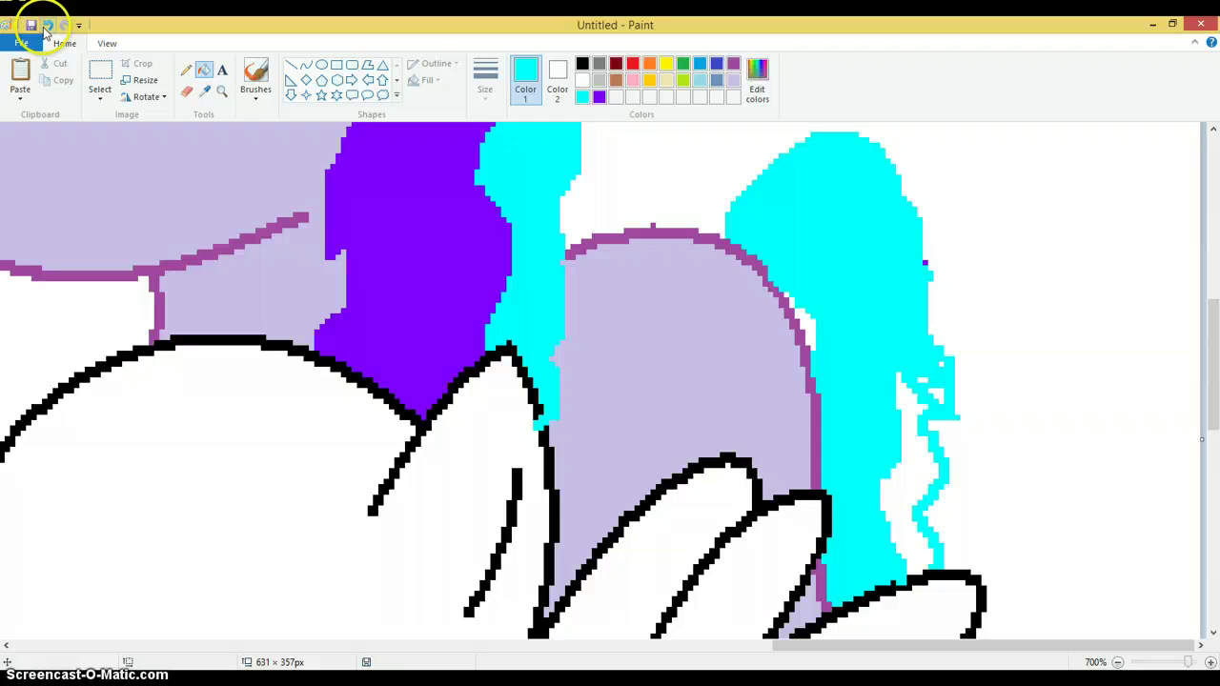
left_click(46, 25)
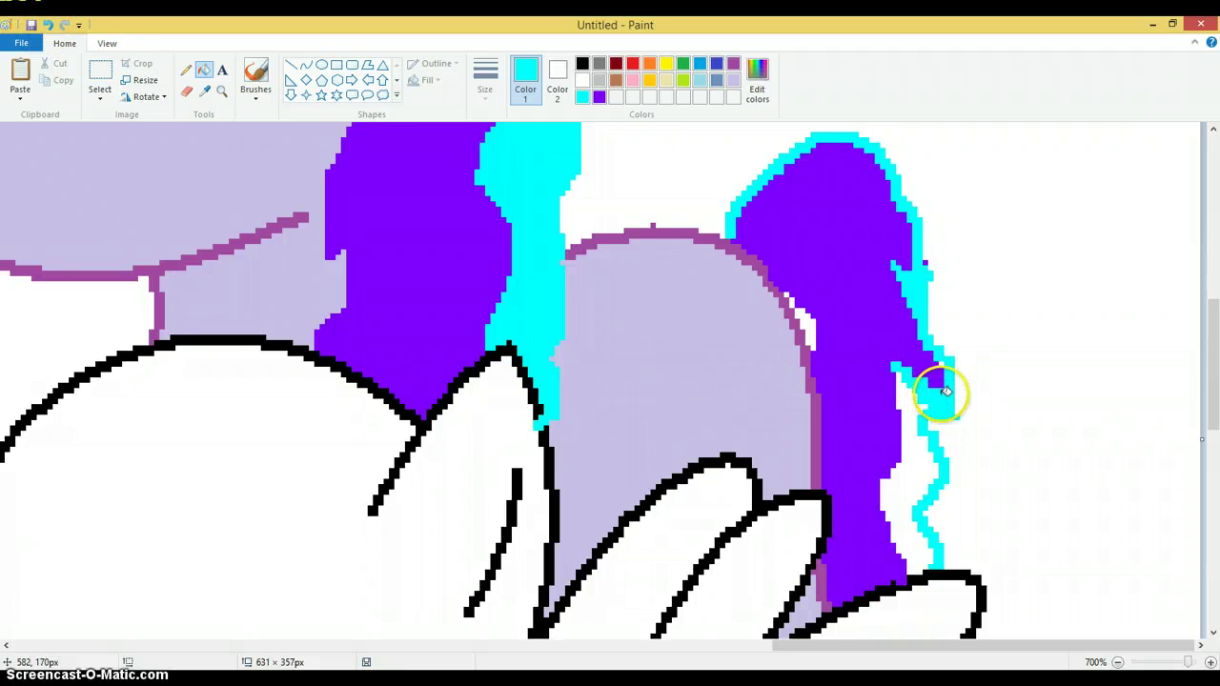
left_click(910, 429)
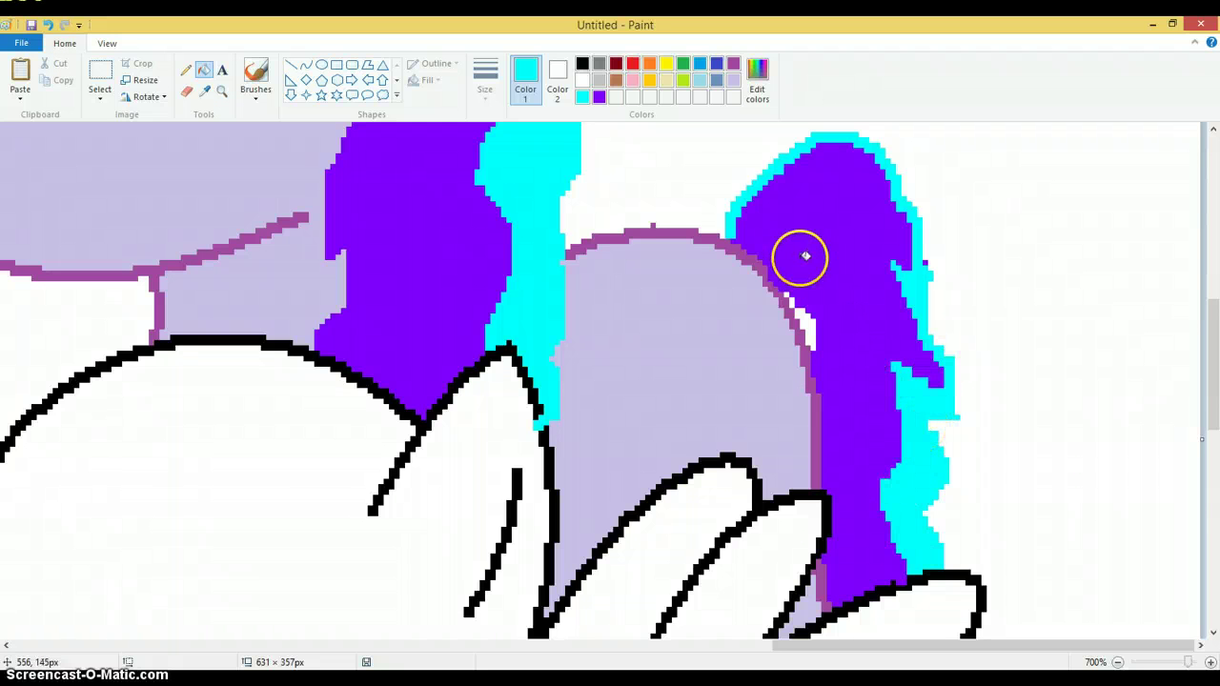
scroll(787, 206, "down", 3)
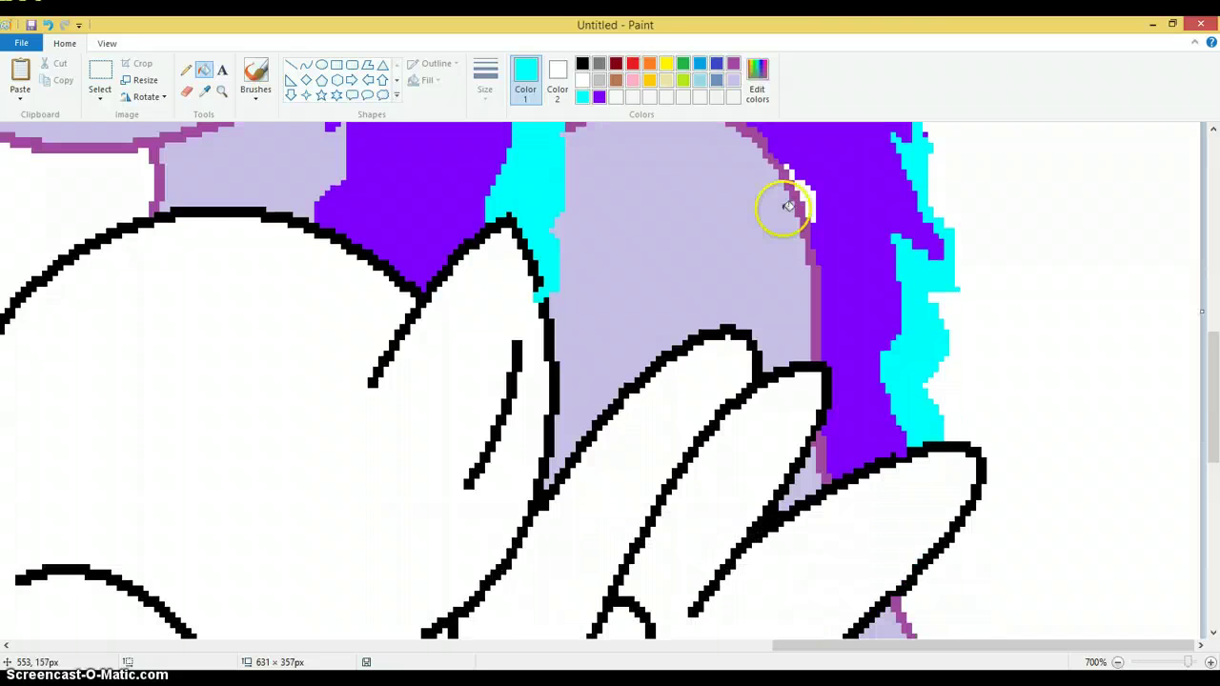
scroll(807, 201, "up", 5)
scroll(820, 324, "up", 3)
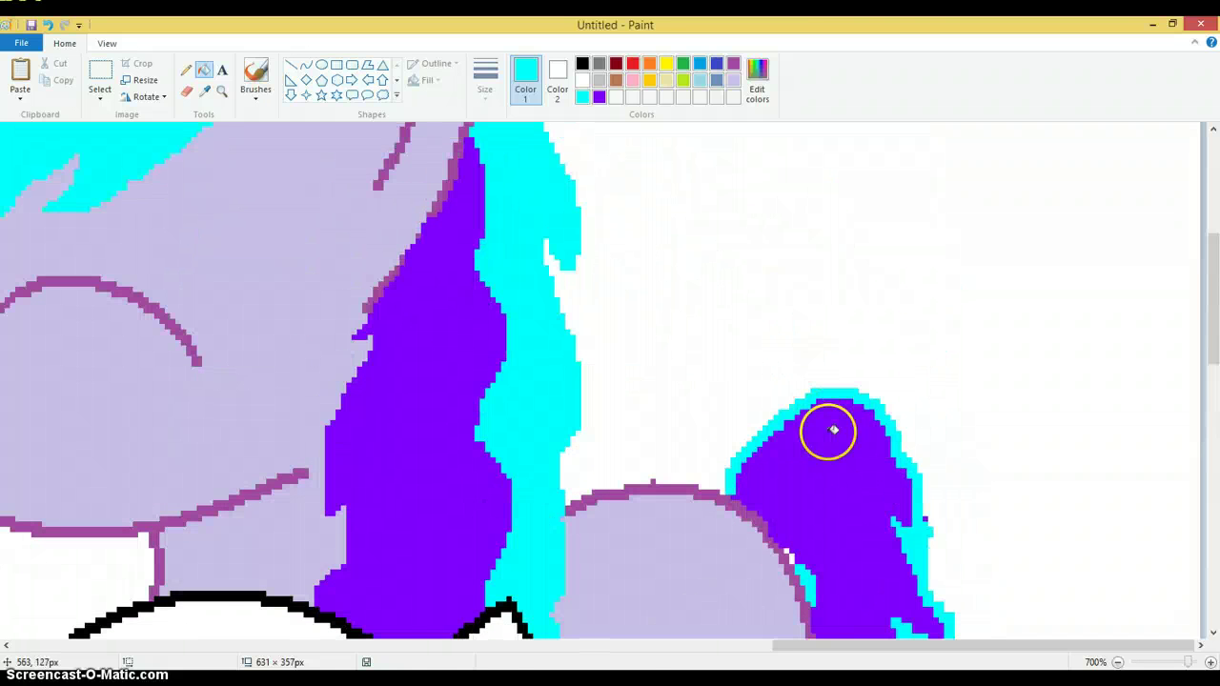
scroll(810, 428, "down", 3)
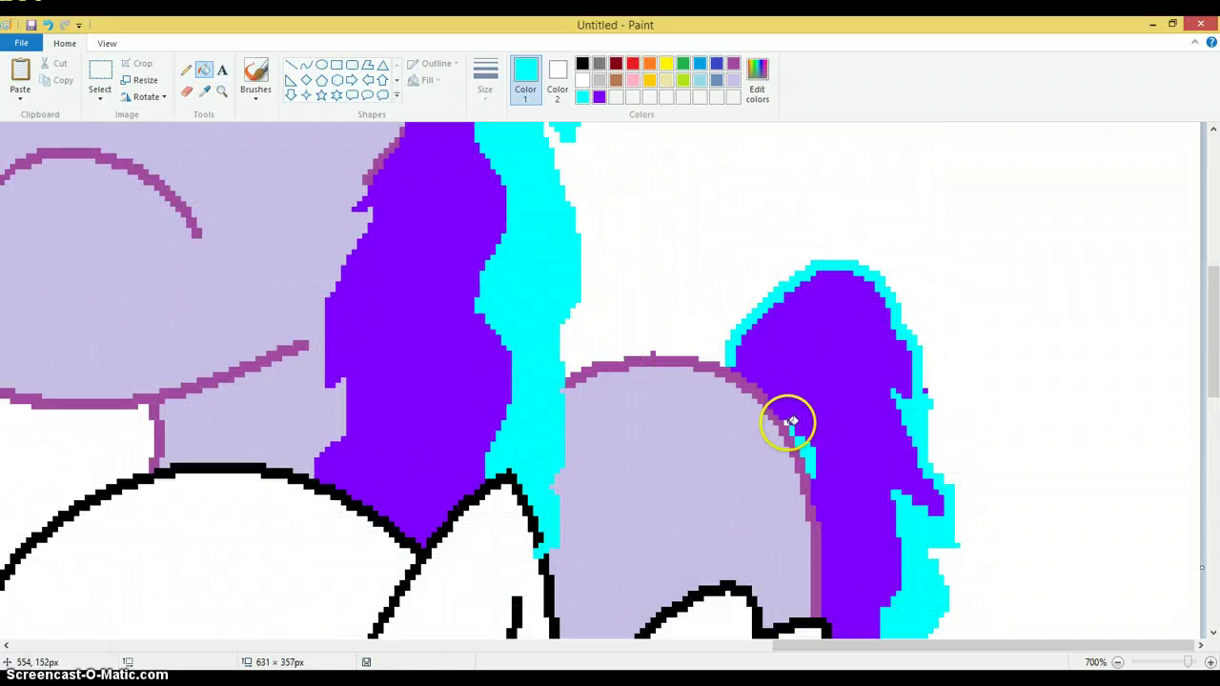
Step: Draw a yellow circle outline about 22 × 20 px on the upper rump, using a thinner line than the undone first attempt
left_click(221, 91)
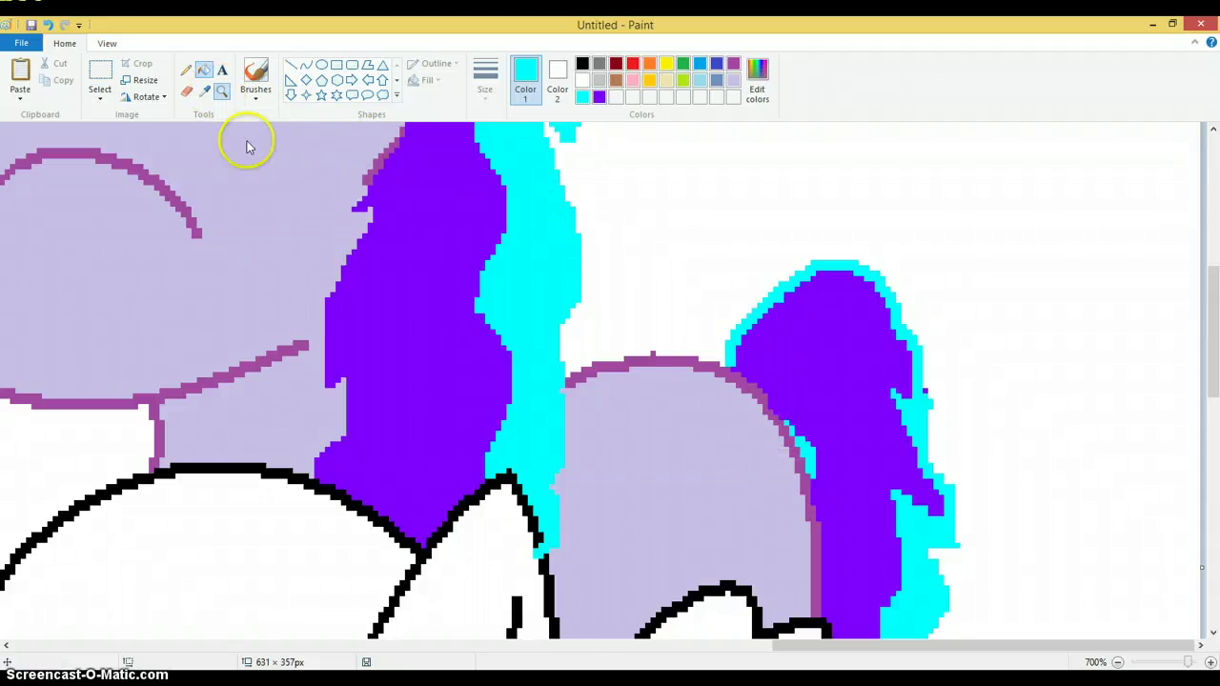
right_click(464, 403)
right_click(463, 399)
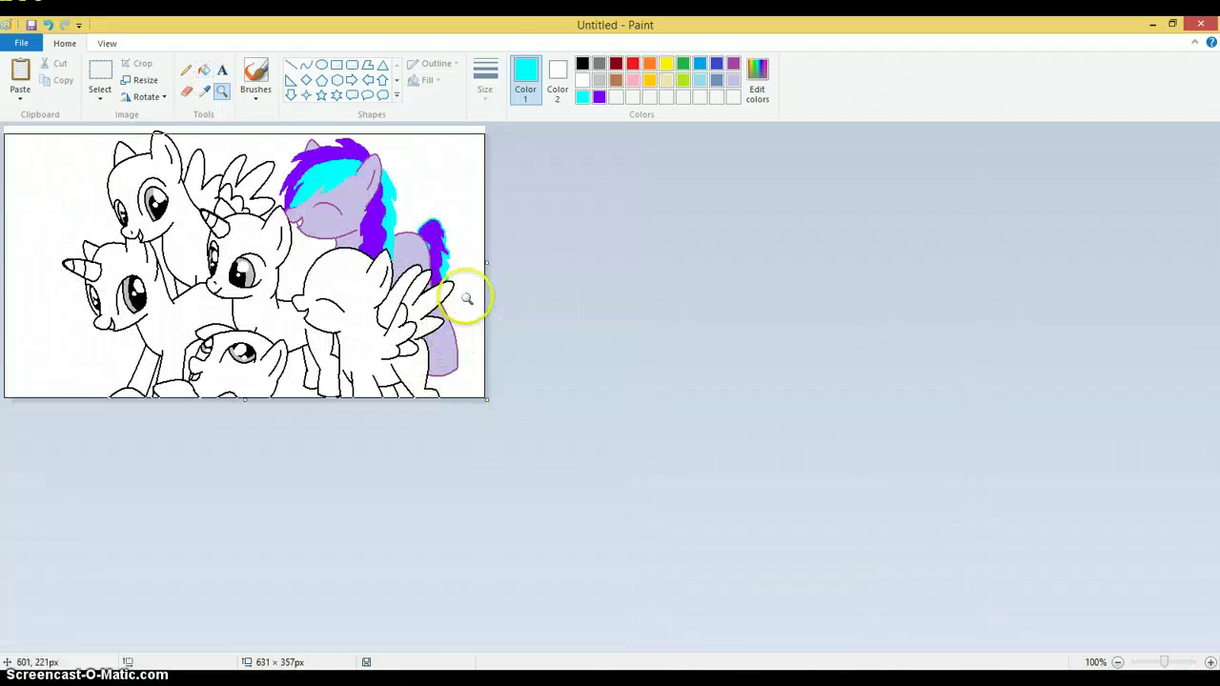
left_click(461, 280)
left_click(896, 357)
left_click(843, 312)
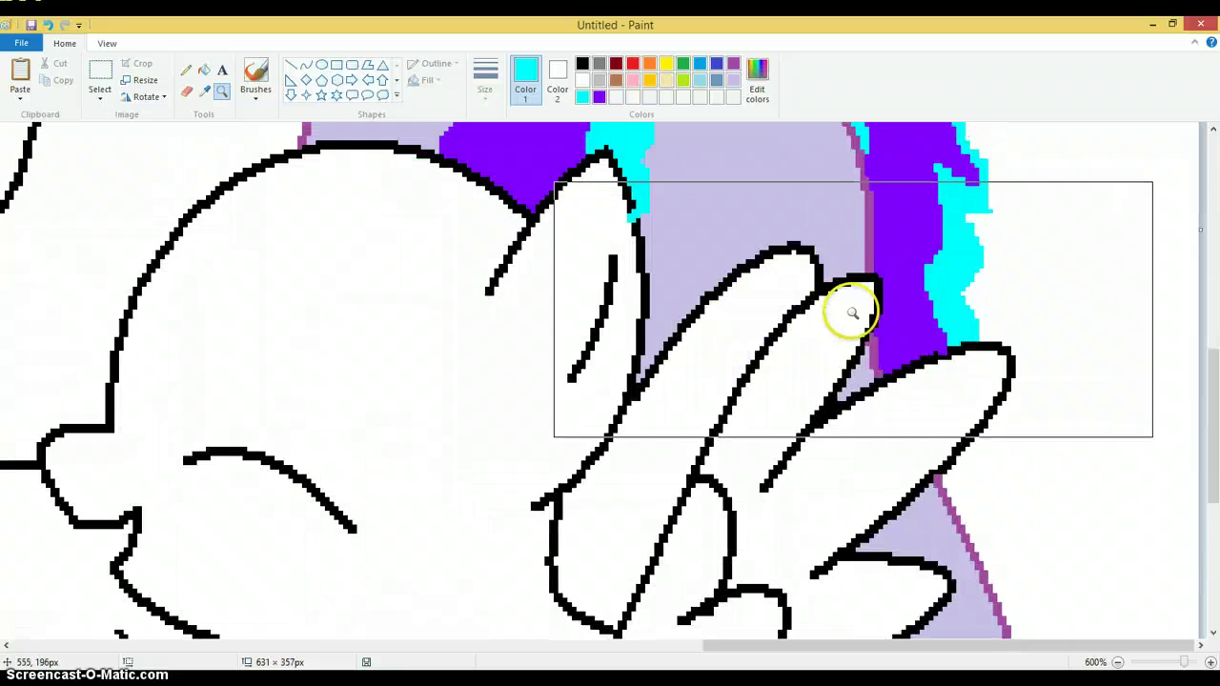
left_click(776, 243)
left_click(665, 64)
scroll(449, 213, "up", 3)
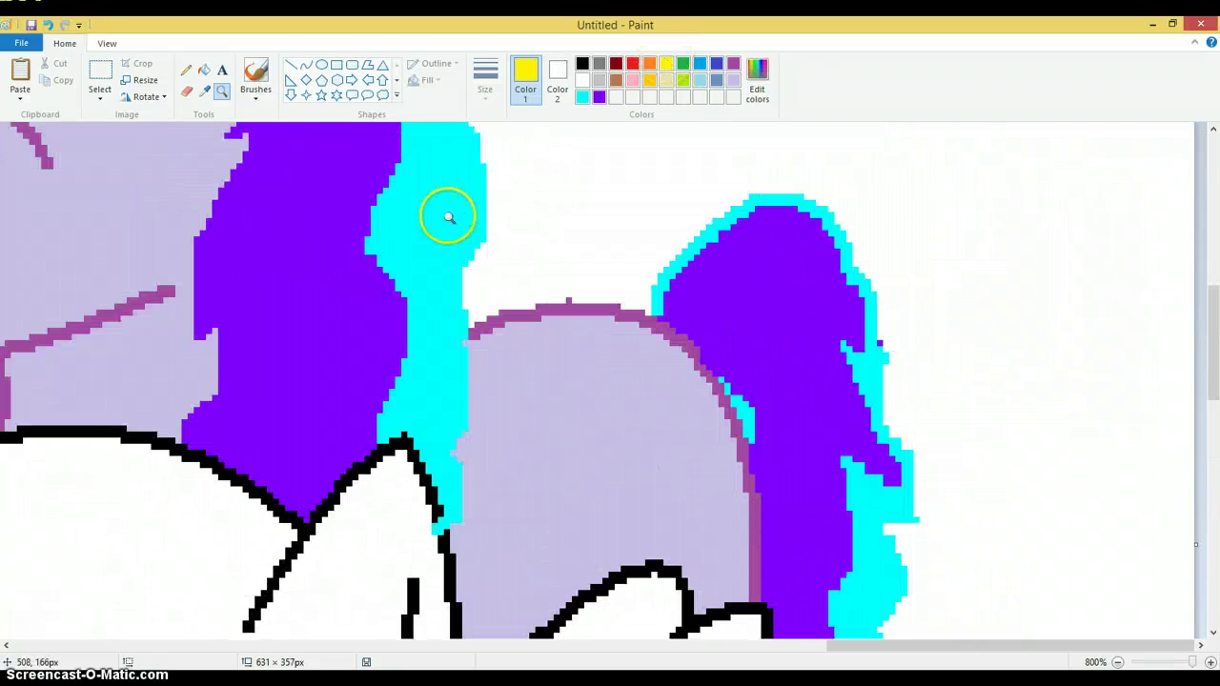
left_click(321, 64)
left_click_drag(620, 355, 486, 474)
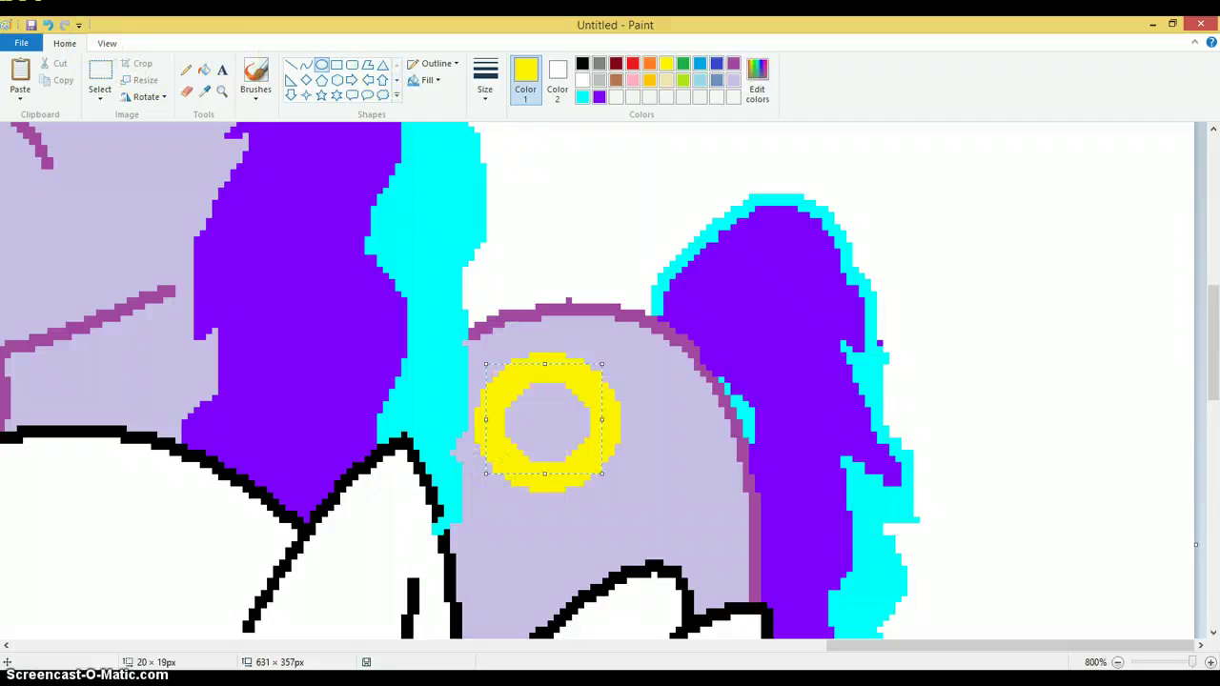
left_click(46, 26)
left_click(485, 78)
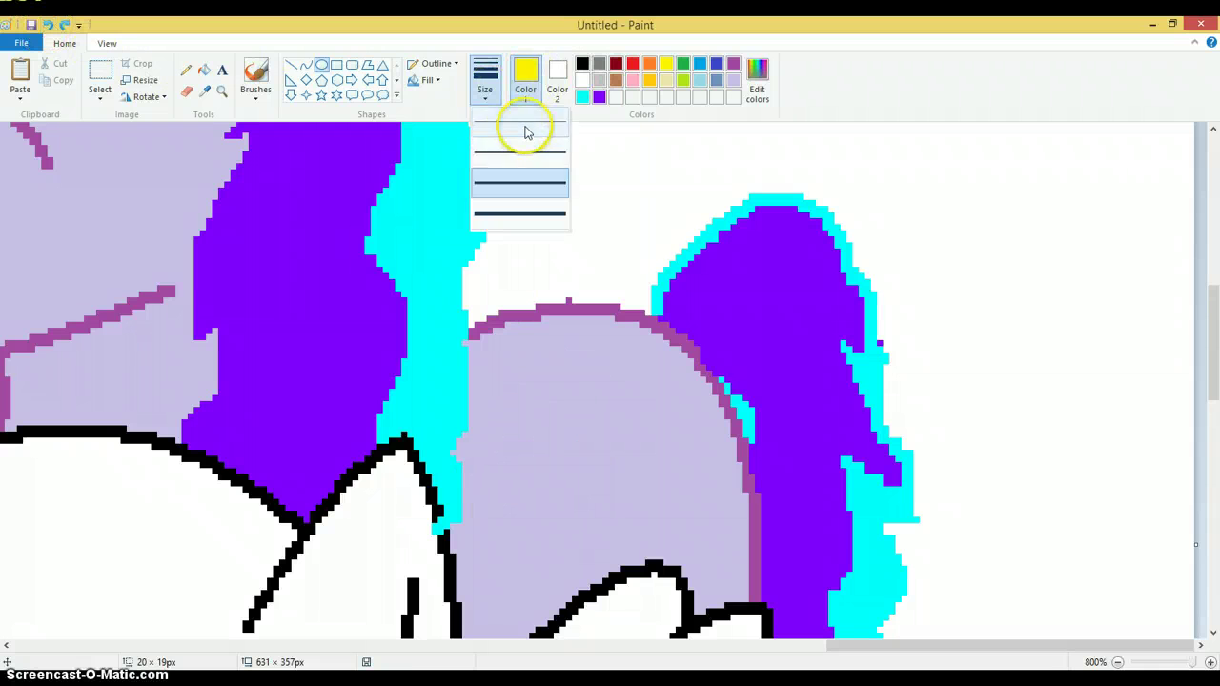
left_click(550, 214)
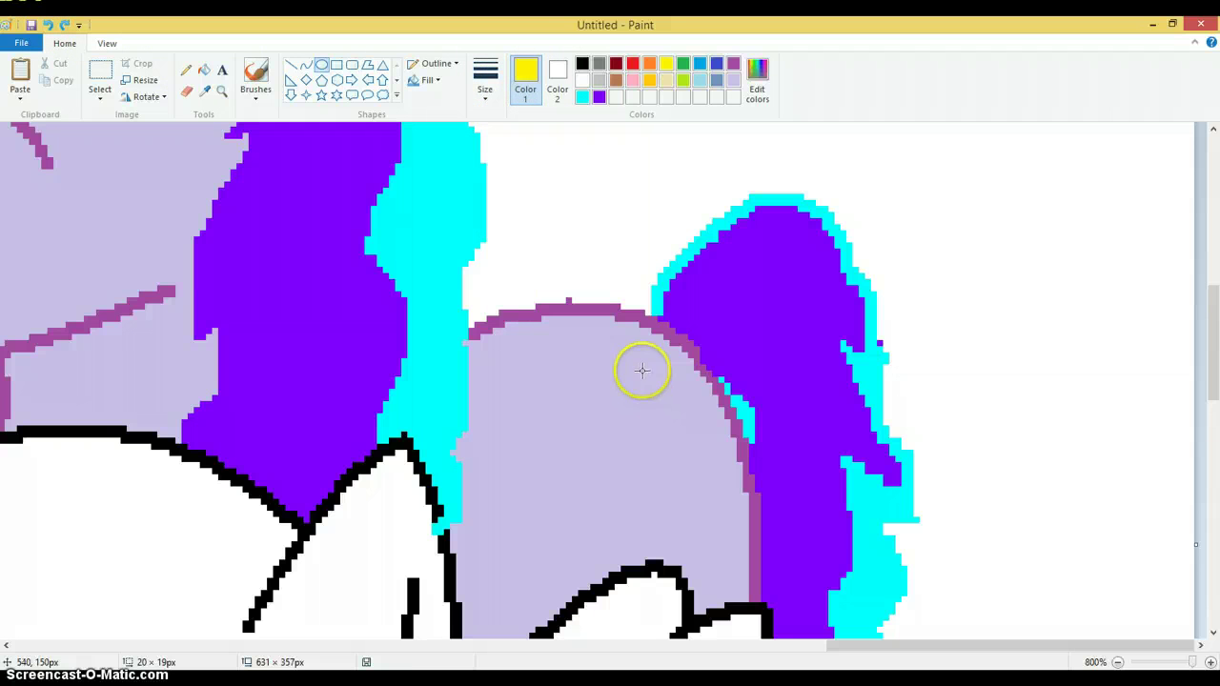
left_click_drag(642, 371, 583, 432)
Step: Pencil a gold ribbon with a notched end running down and left from the yellow circle, and fill it with gold
left_click(186, 70)
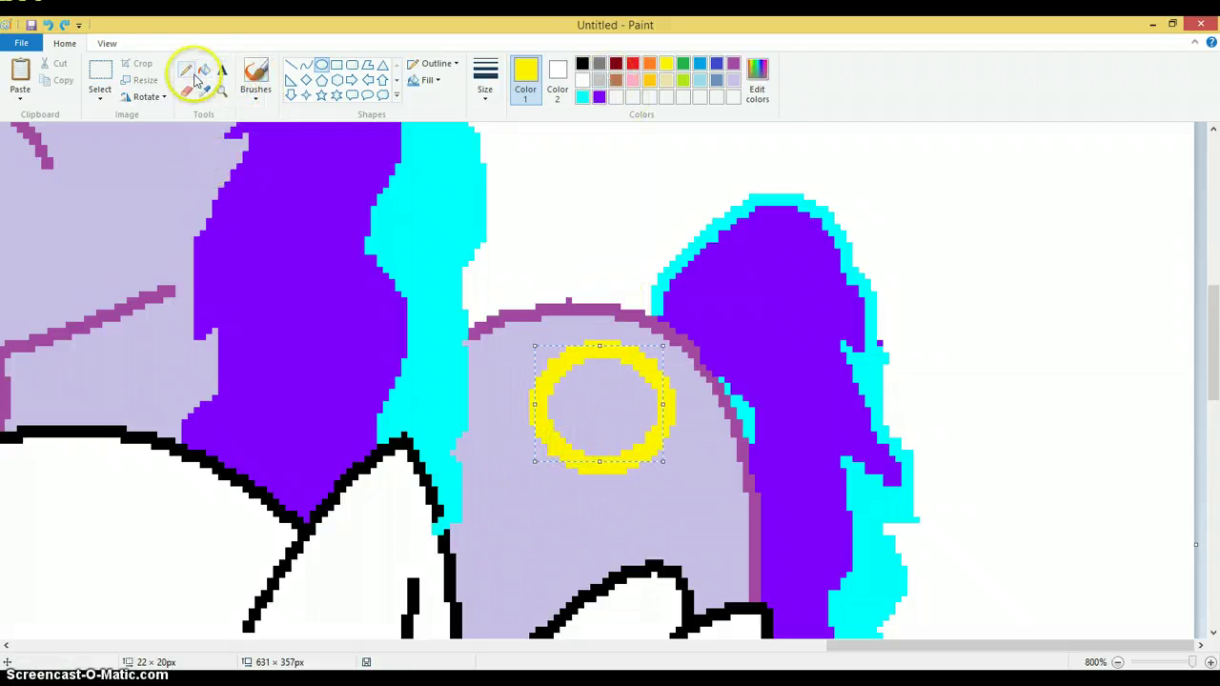
left_click(649, 80)
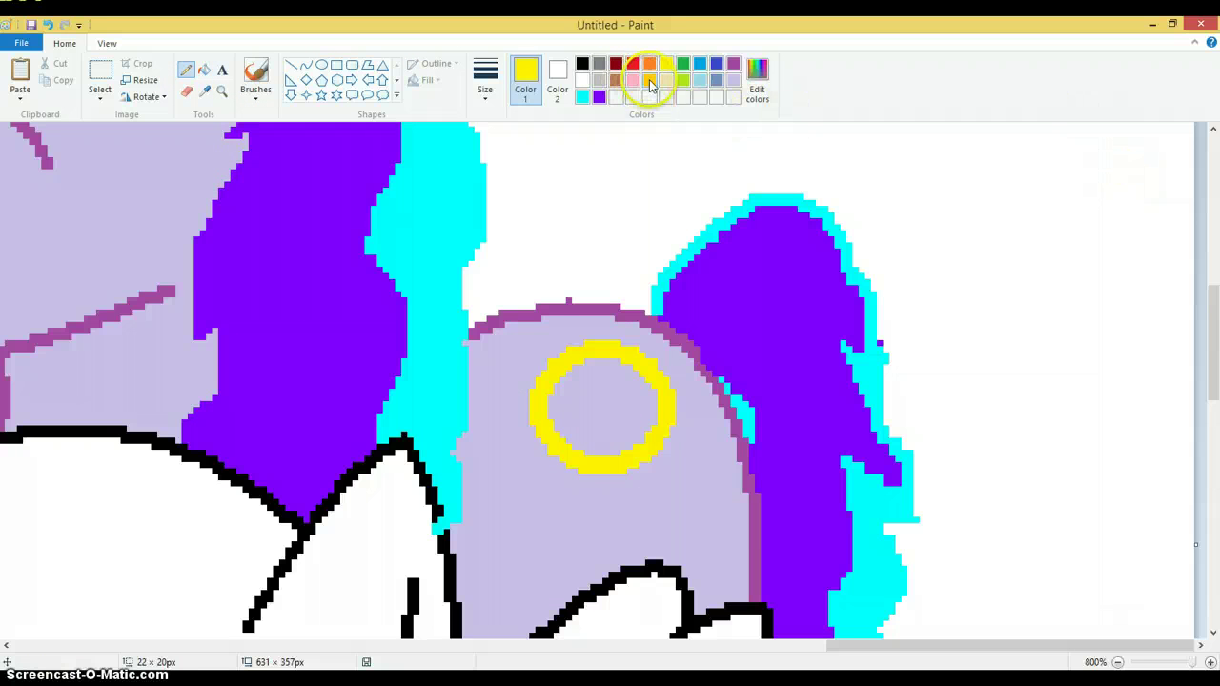
scroll(537, 311, "down", 1)
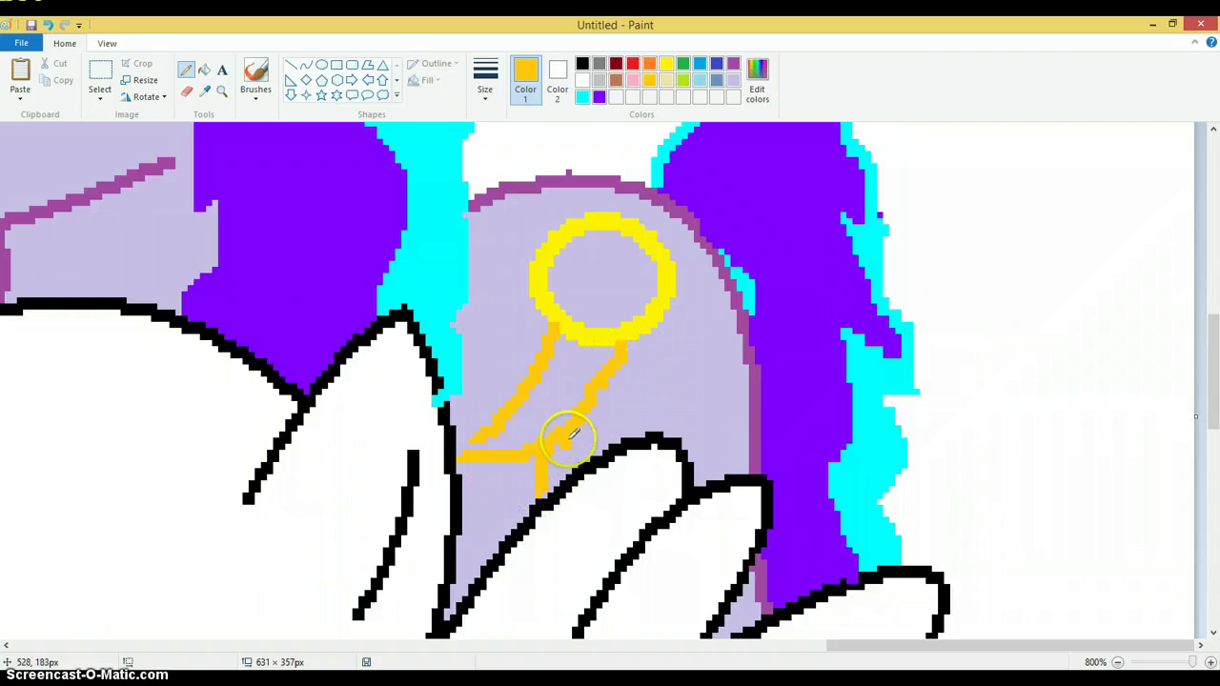
left_click_drag(550, 484, 586, 444)
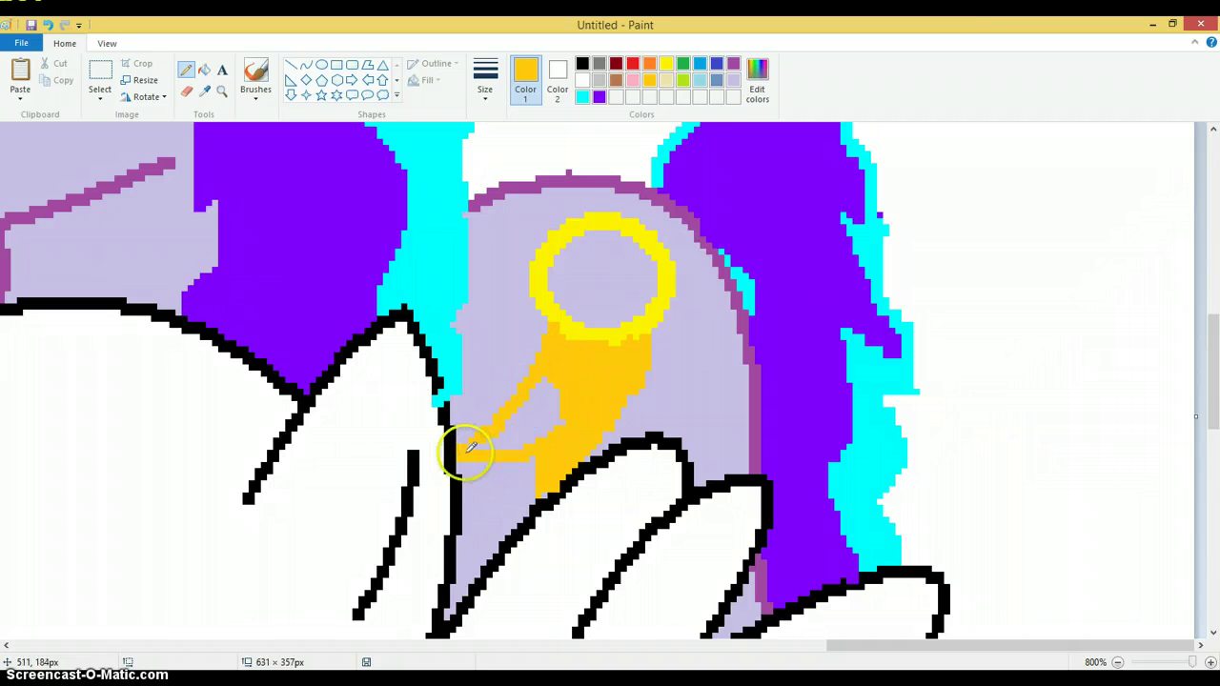
left_click(204, 70)
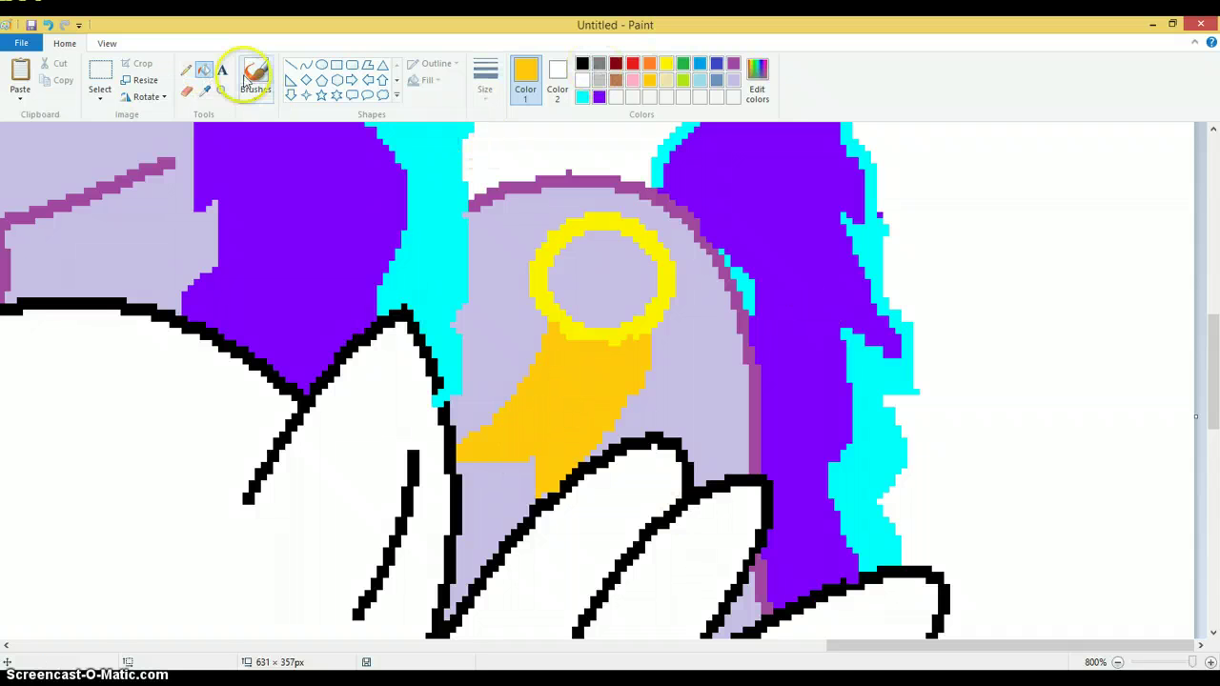
Step: Pencil and fill a second gold ribbon running down and right beneath the circle, and fill the circle with yellow
left_click(186, 70)
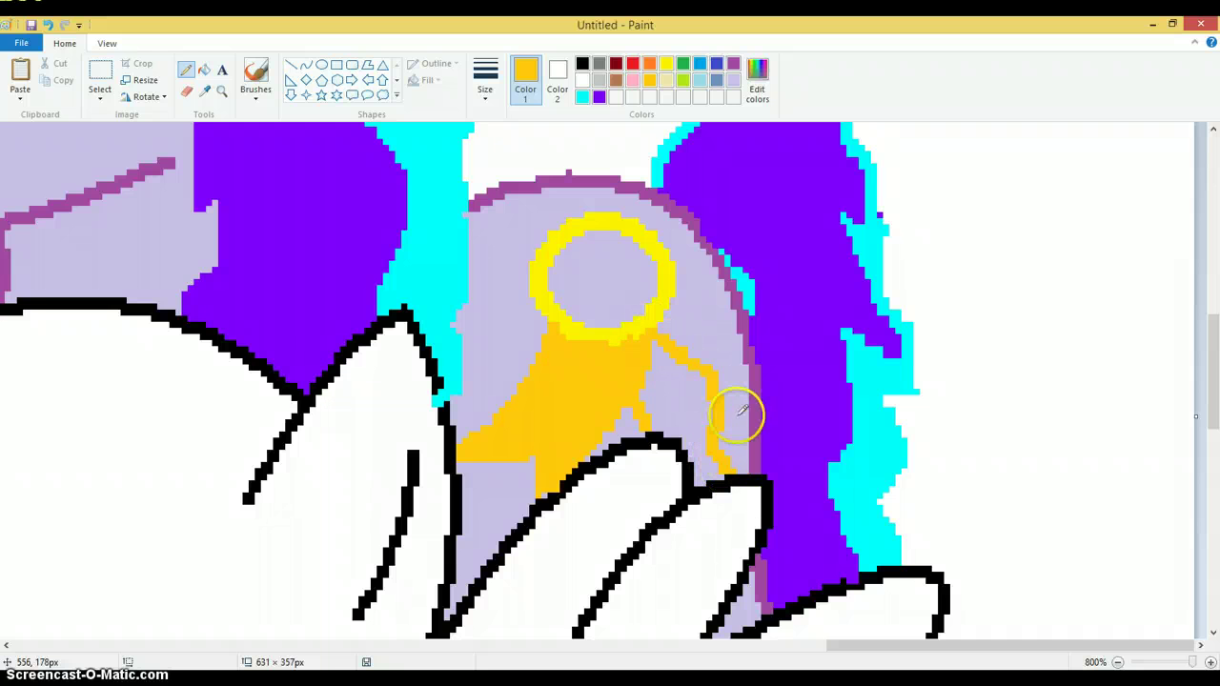
left_click_drag(745, 464, 726, 434)
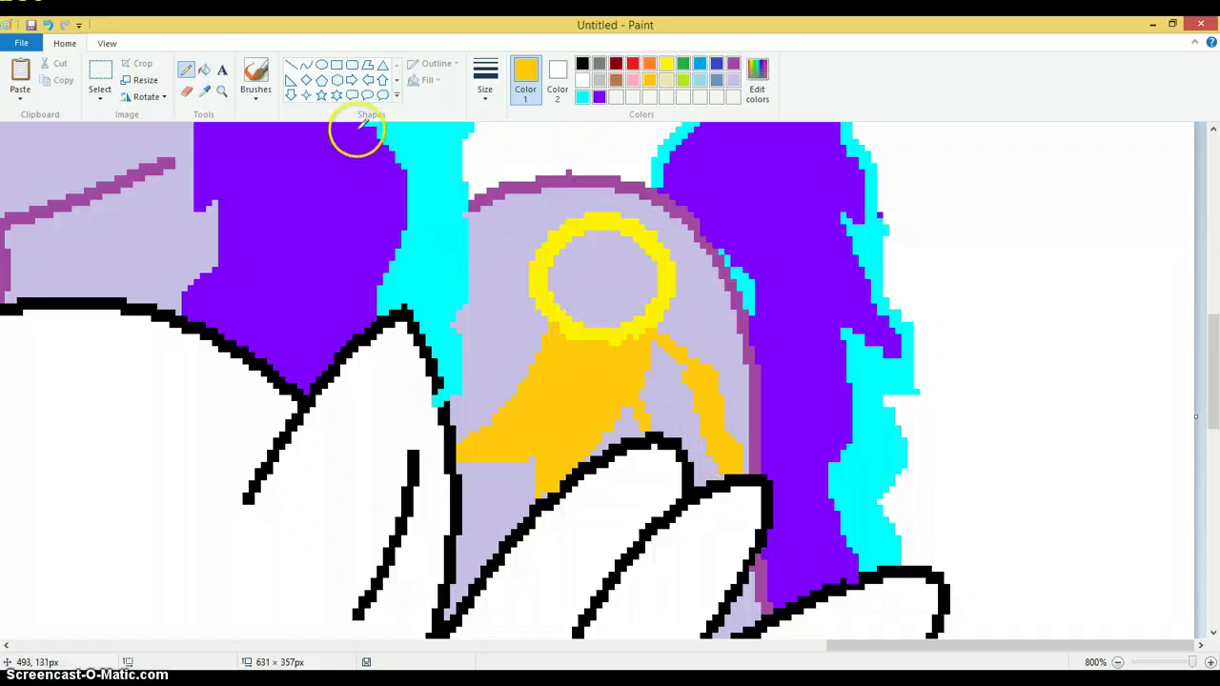
left_click(204, 69)
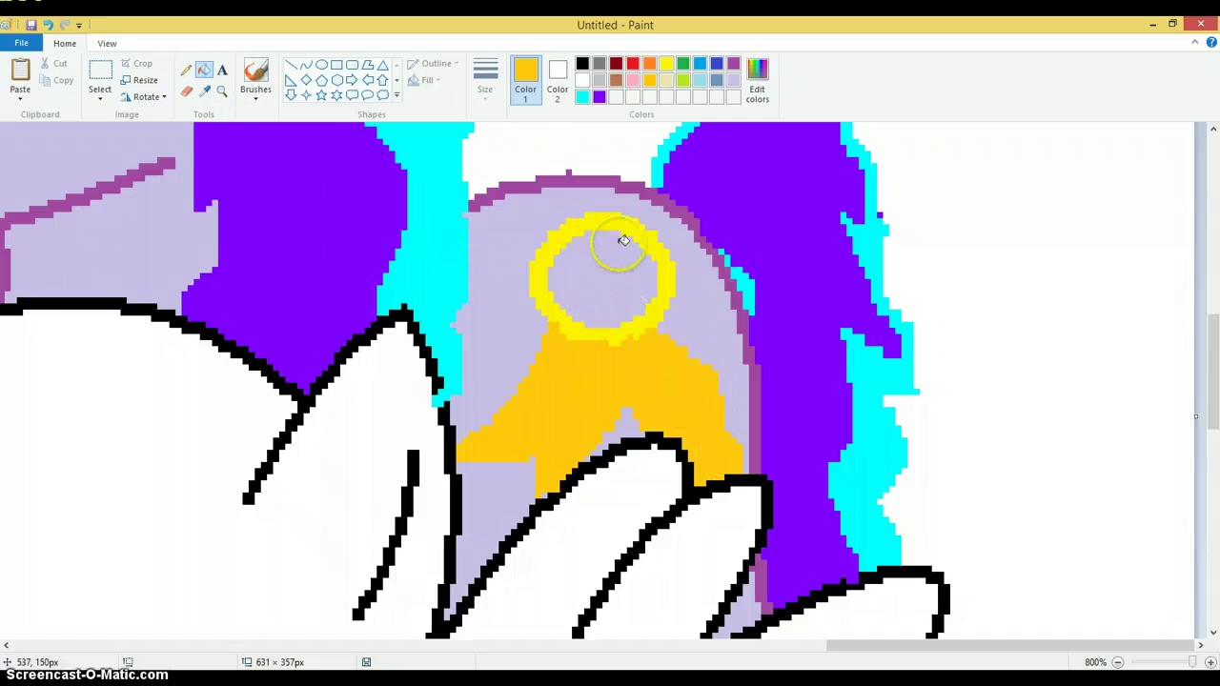
left_click(665, 63)
left_click(570, 286)
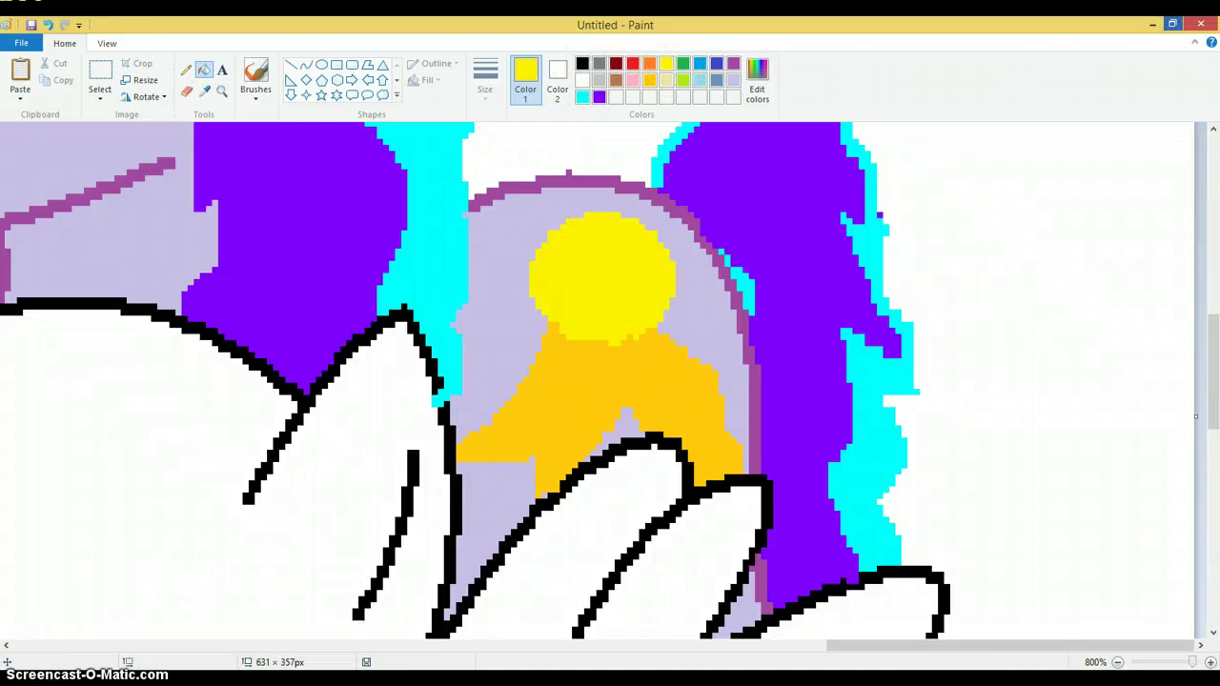
Step: Switch to YouTube in the browser, return from the Season 4 Soarin video, and open the "Soarin and rainbow dash tribute" video
left_click(1154, 24)
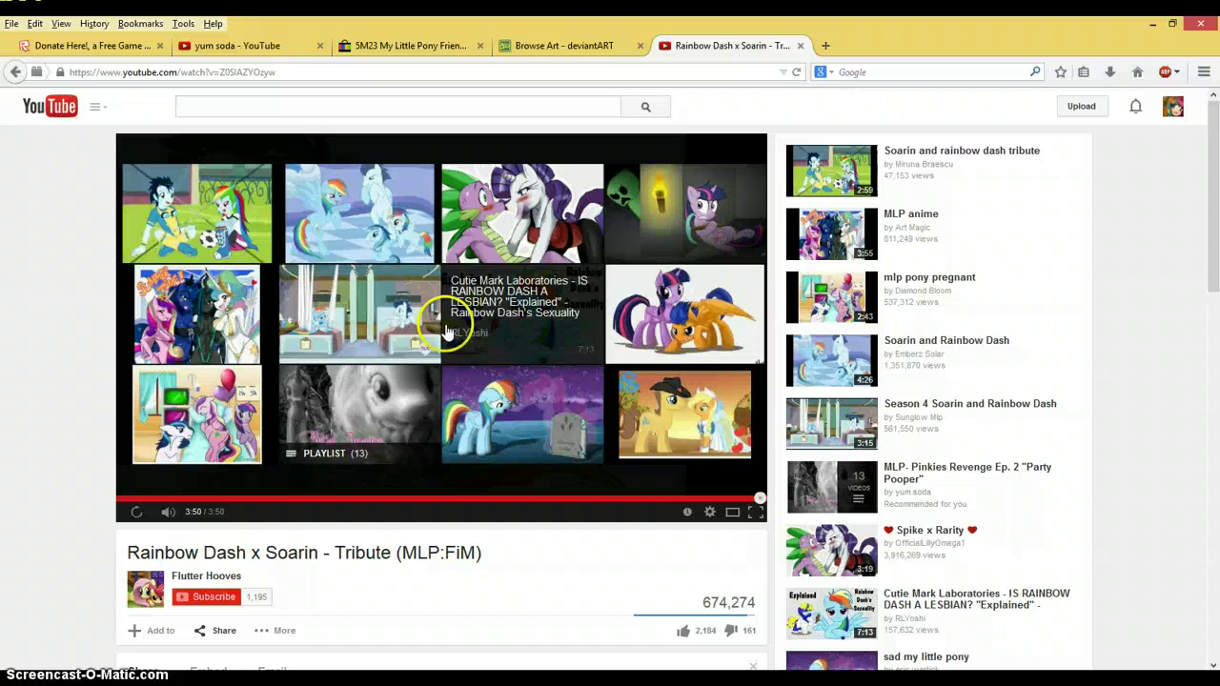
left_click(340, 332)
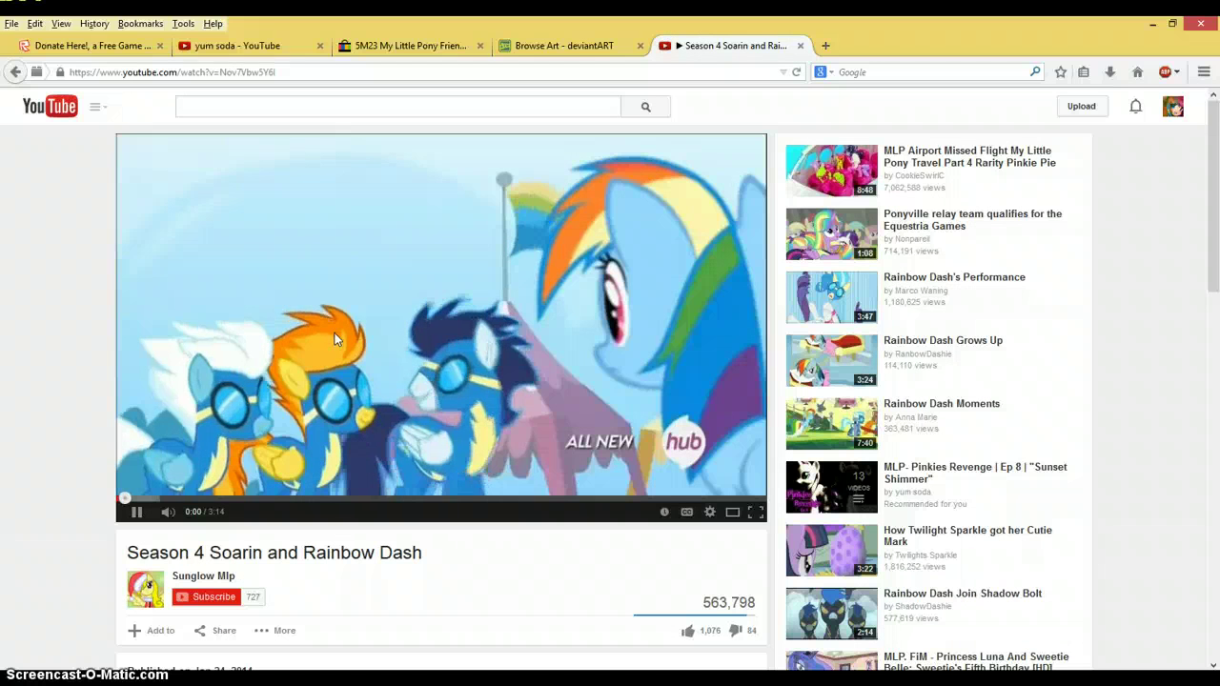
left_click(95, 110)
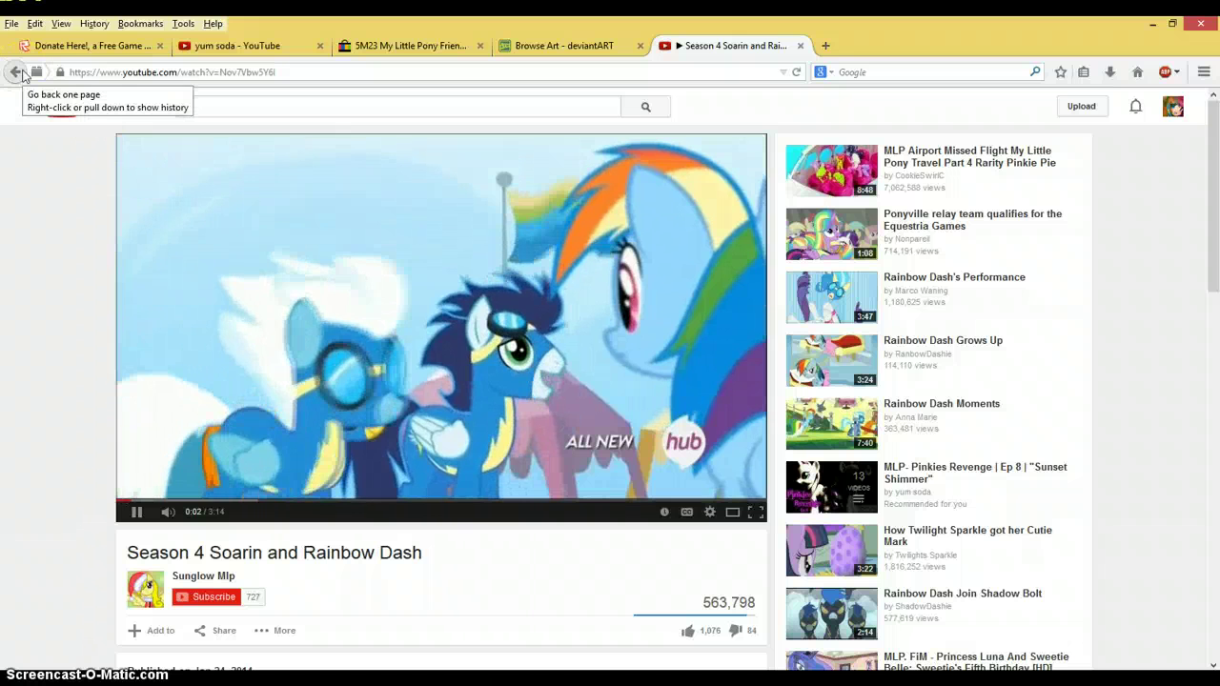
left_click(17, 73)
left_click(516, 312)
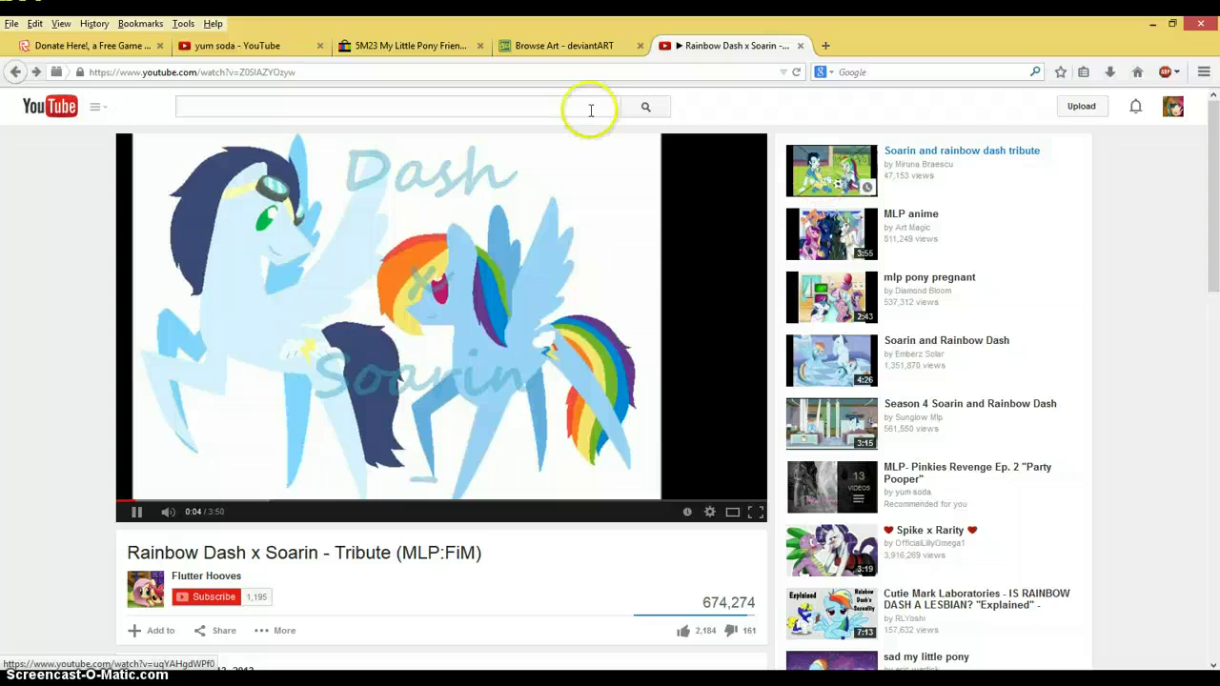
left_click(1022, 154)
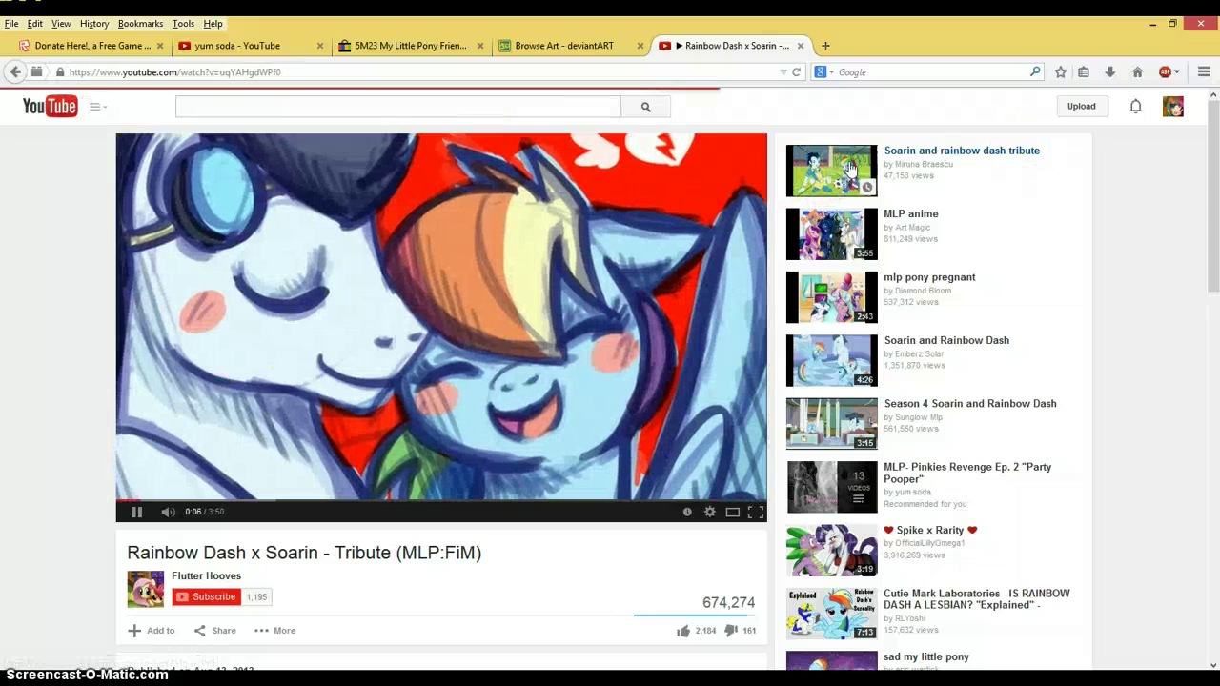
Step: Switch to the browser, view the yum soda channel banner as reference for the ribbon cutie mark, and return to Paint
key("alt+Tab")
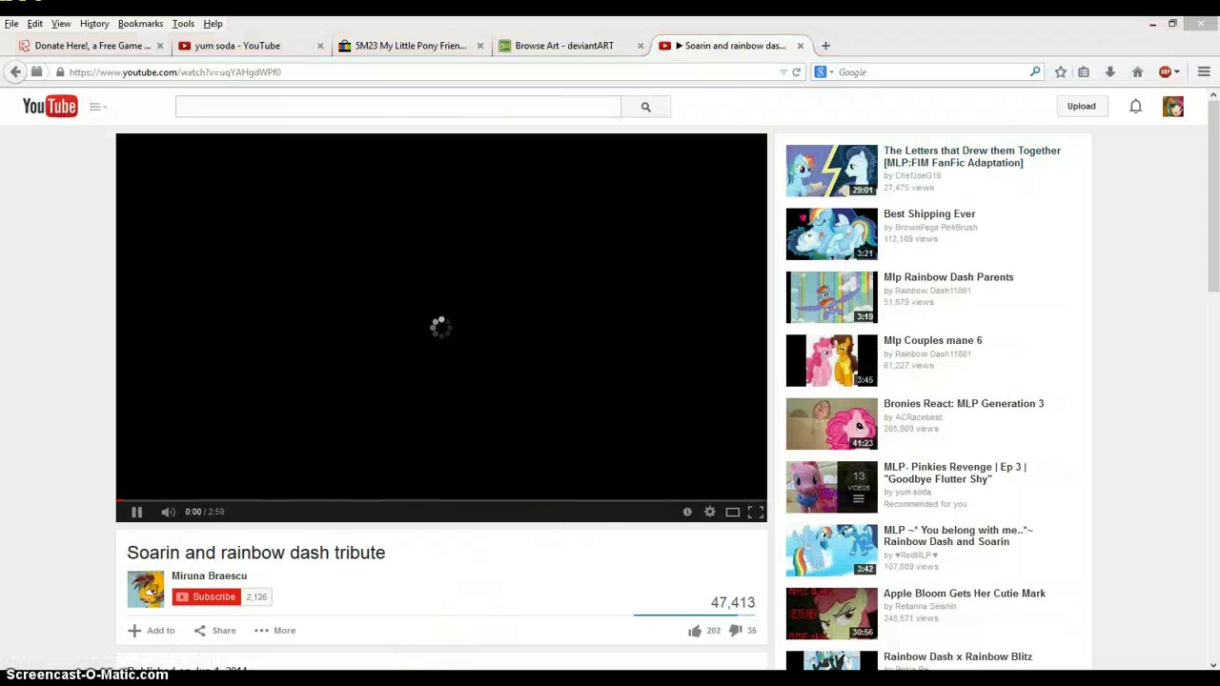
scroll(558, 410, "up", 3)
scroll(564, 403, "down", 3)
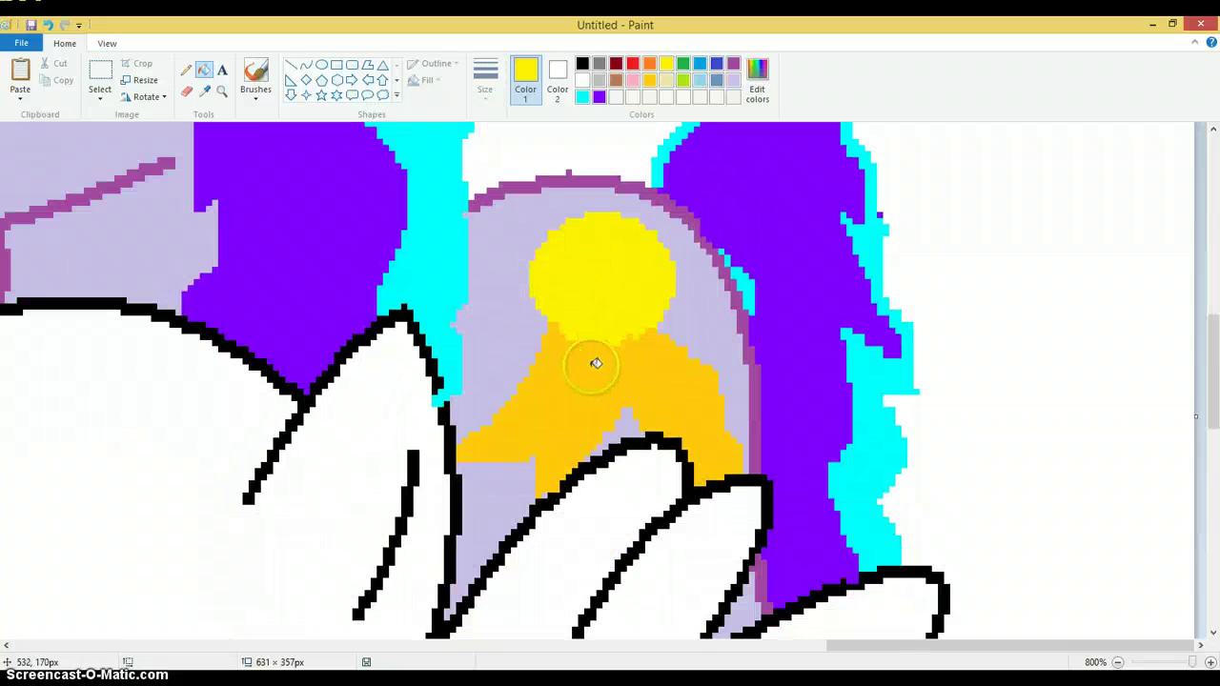
key("alt+Tab")
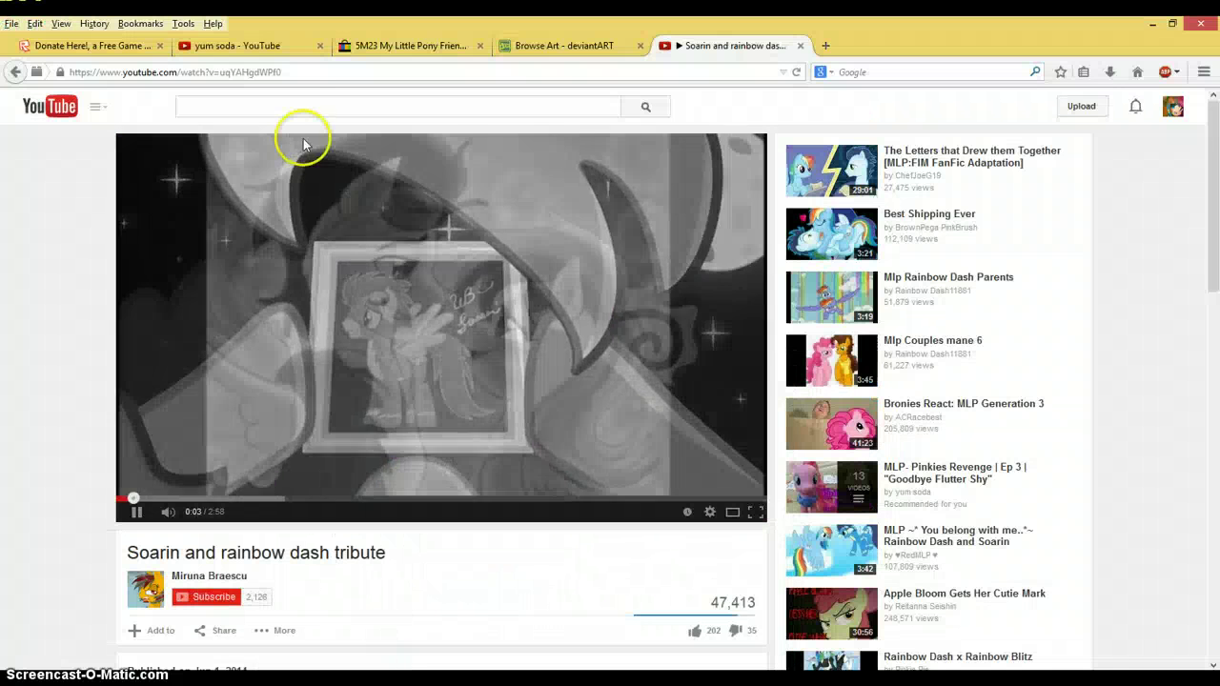
left_click(255, 50)
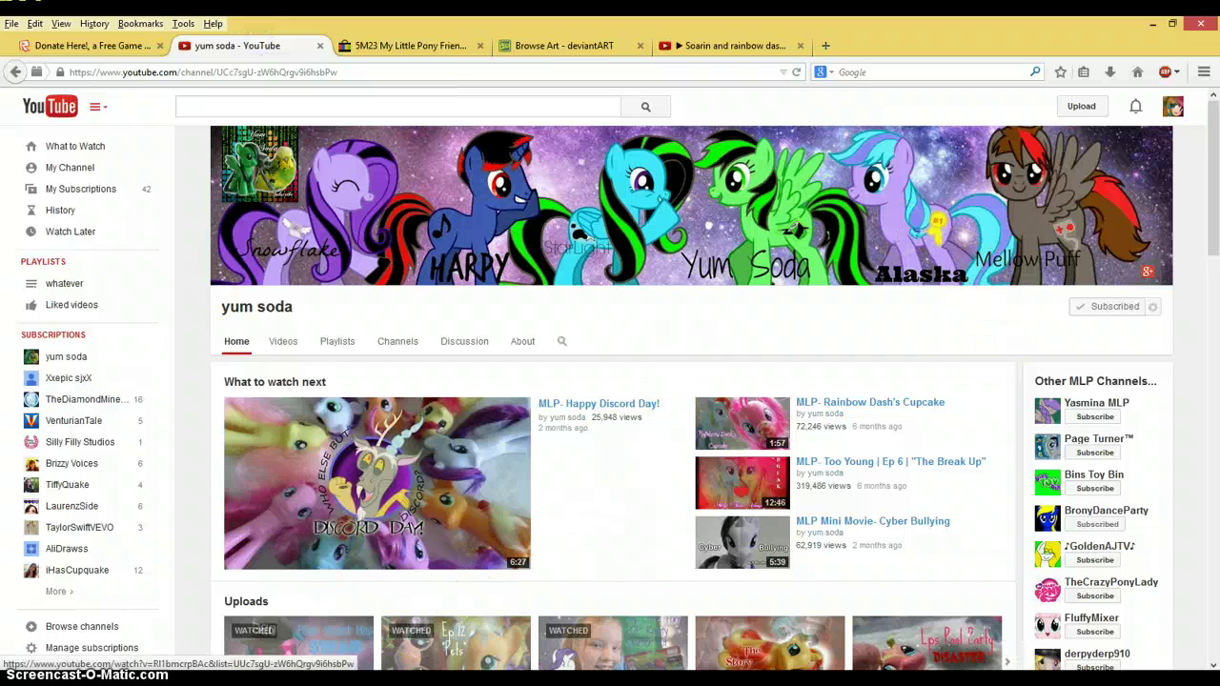
key("alt+Tab")
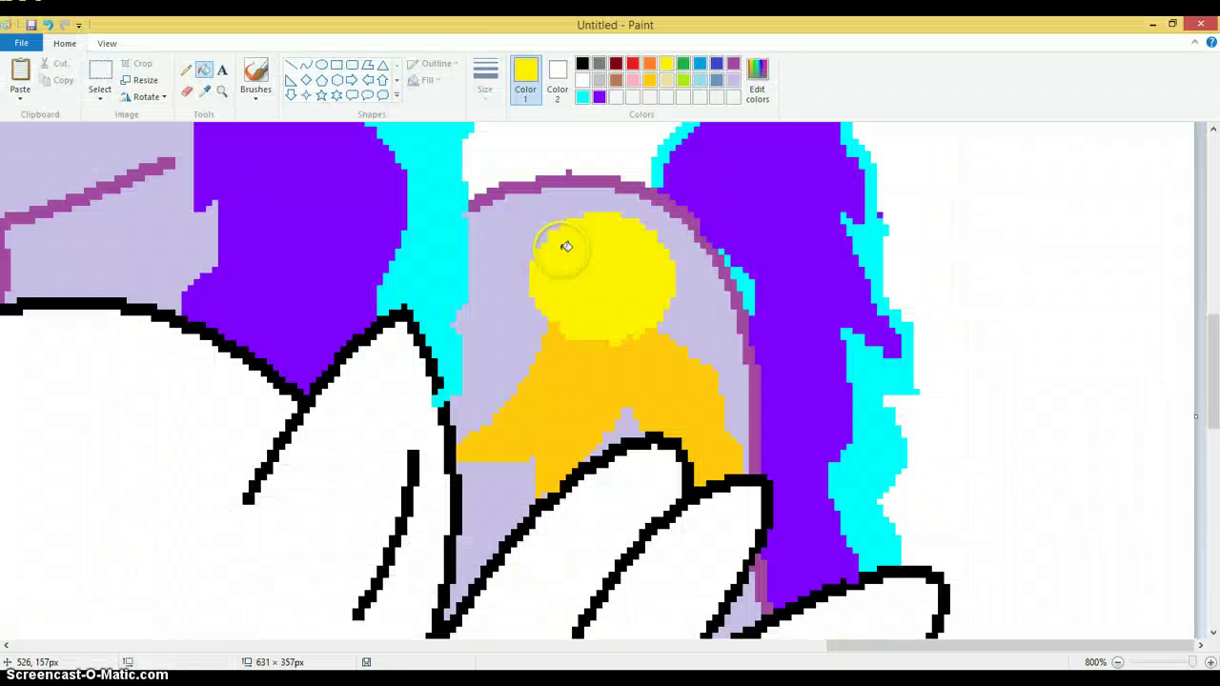
Step: Pencil an uneven orange ring around the yellow circle of the cutie mark, using a custom orange of RGB 255, 128, 0
left_click(649, 80)
left_click(757, 81)
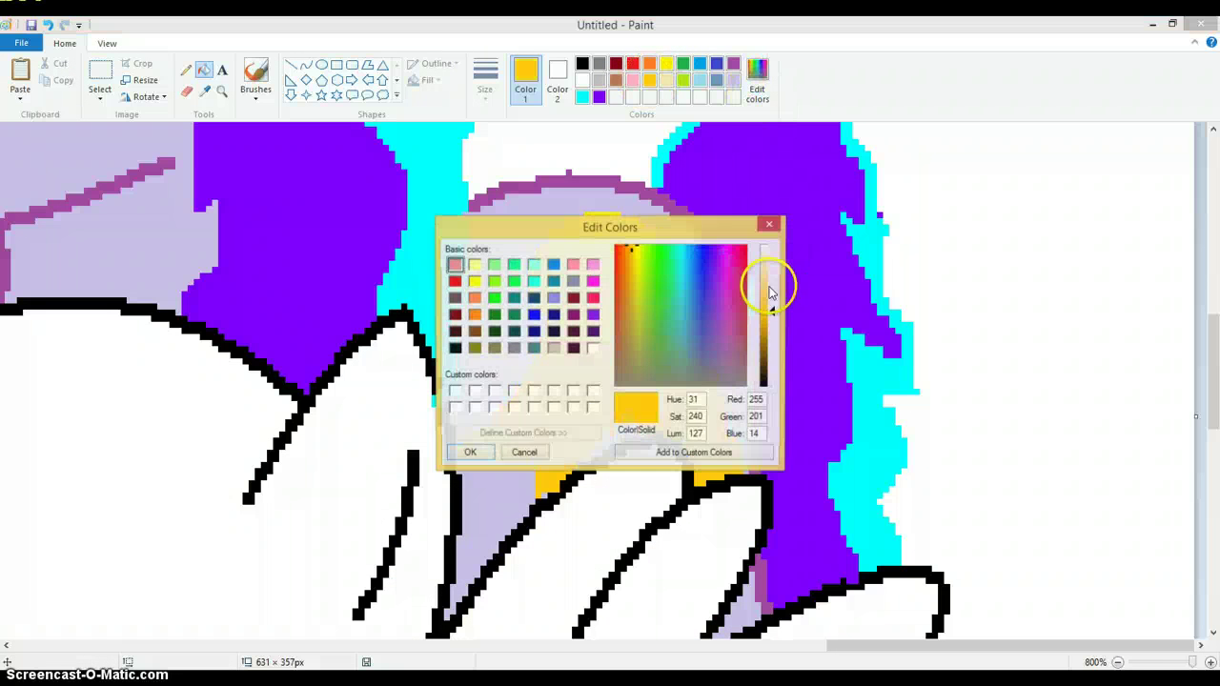
left_click(473, 314)
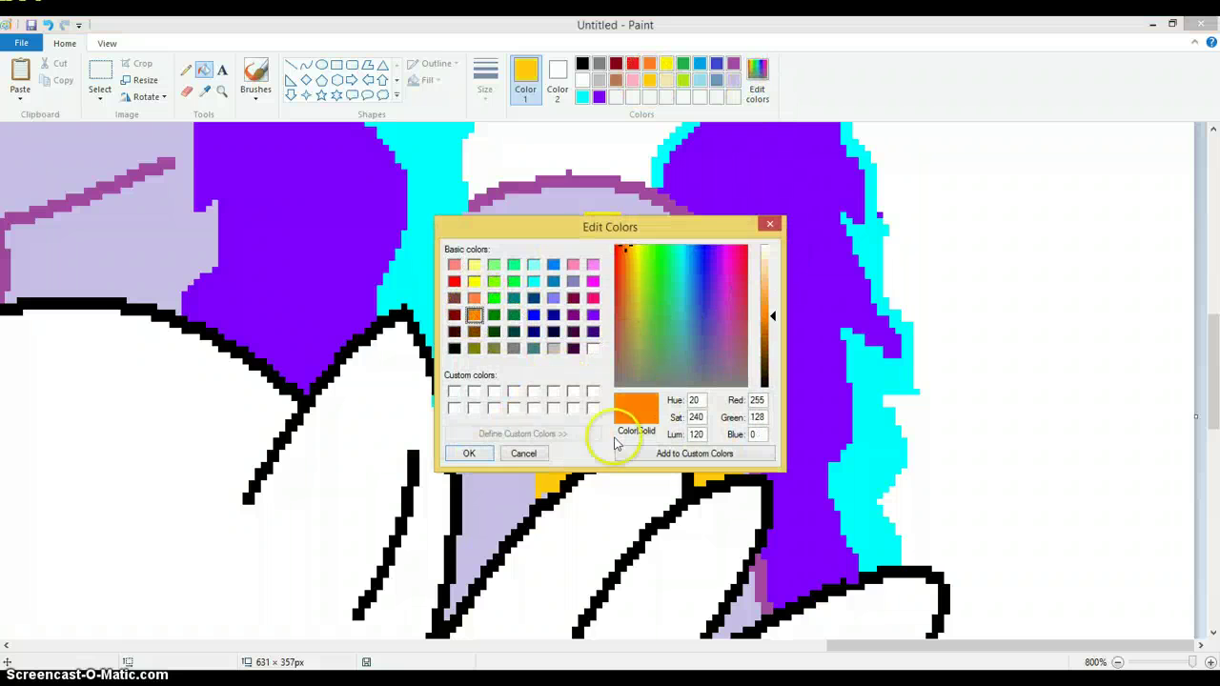
left_click(477, 454)
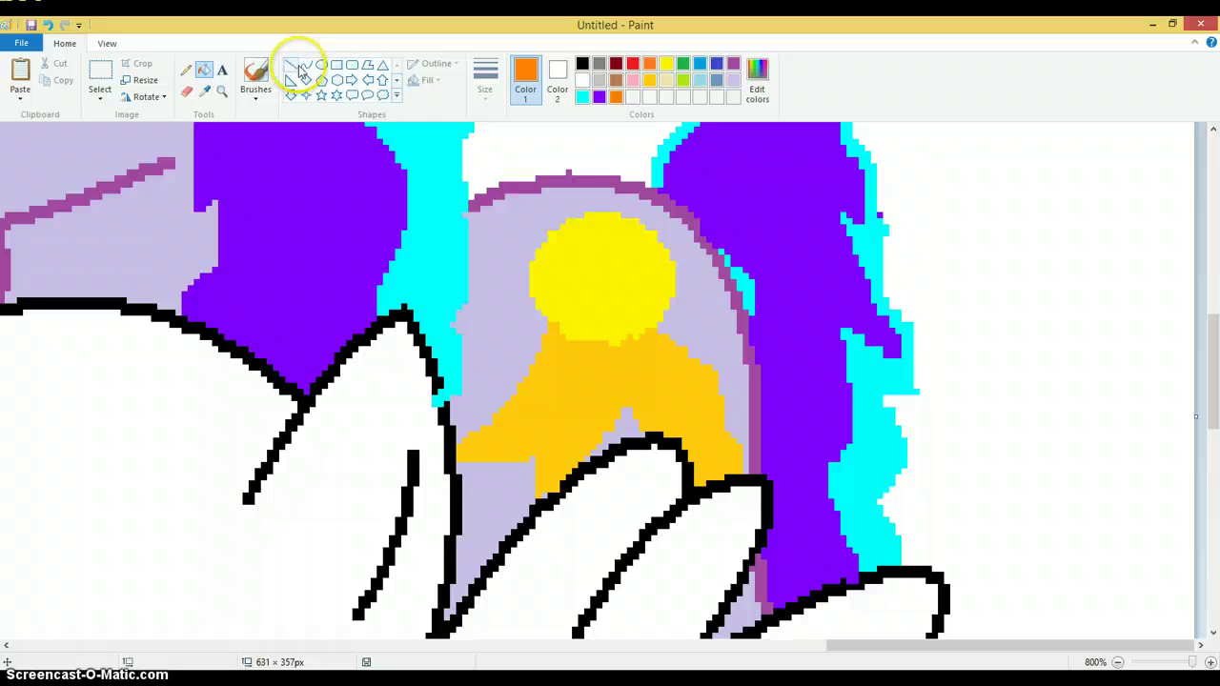
left_click(186, 70)
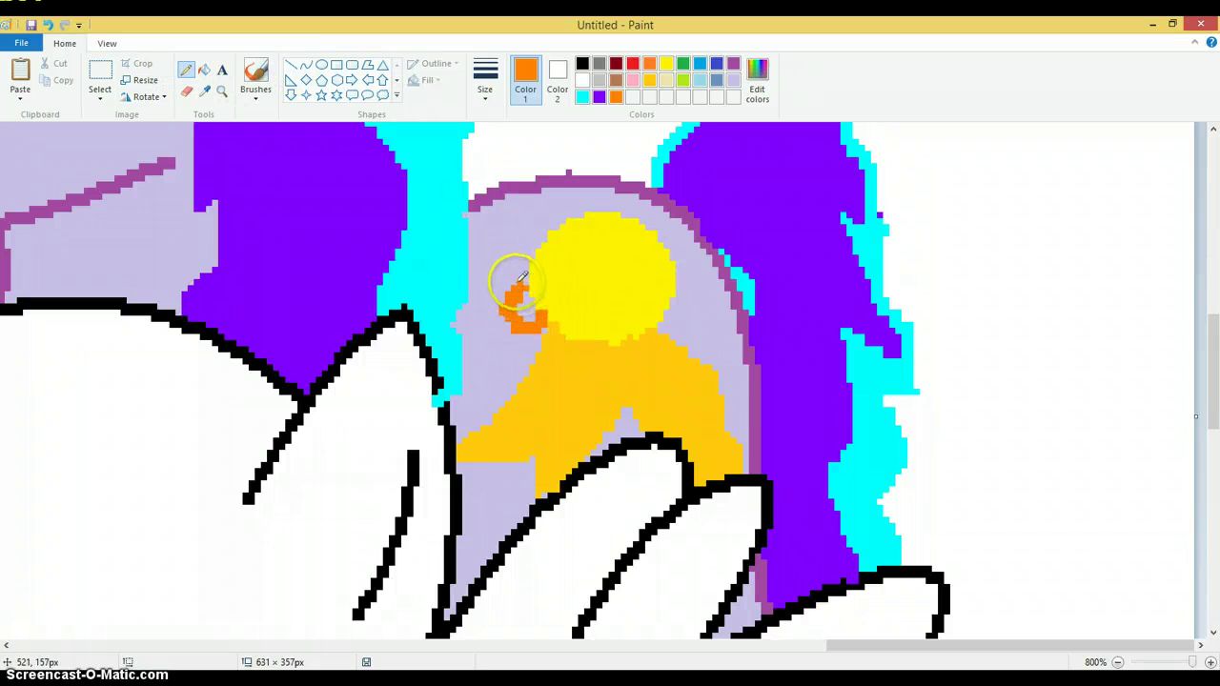
mouse_move(537, 234)
left_mouse_down()
mouse_move(581, 205)
mouse_move(546, 213)
mouse_move(558, 215)
mouse_move(540, 243)
mouse_move(565, 213)
mouse_move(522, 280)
left_mouse_up()
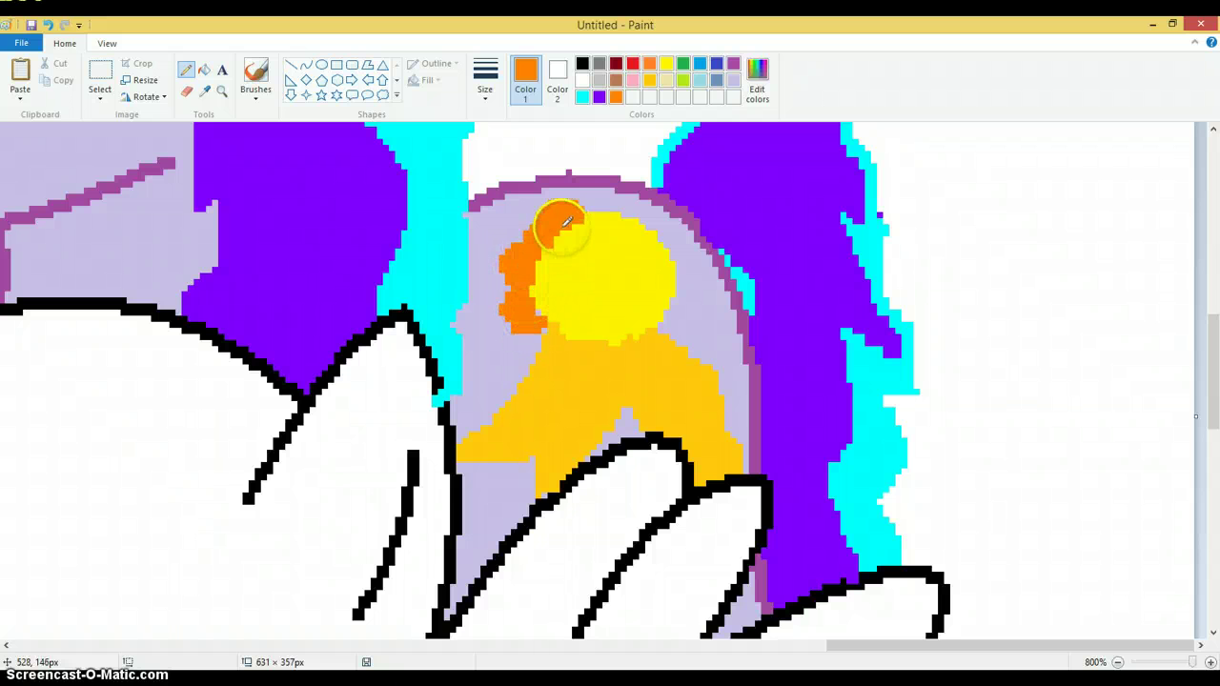
mouse_move(584, 203)
left_mouse_down()
mouse_move(616, 204)
mouse_move(589, 207)
mouse_move(653, 211)
mouse_move(679, 238)
left_mouse_up()
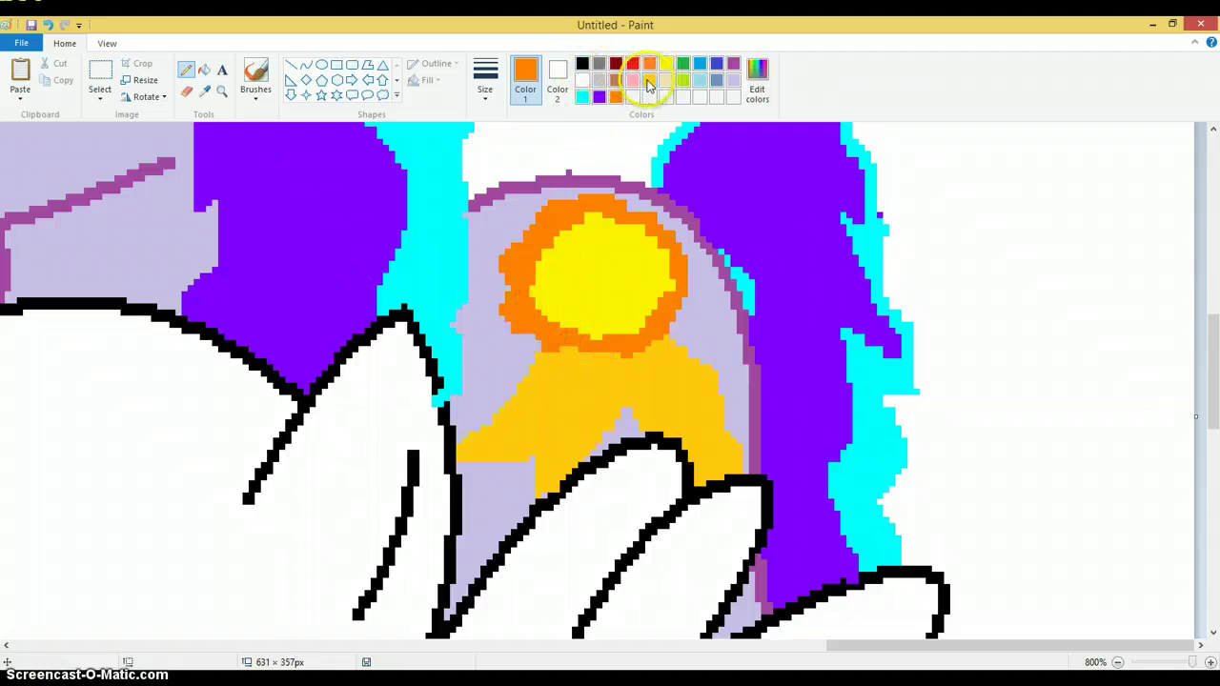
Step: Draw a gold numeral 1 with straight lines inside the yellow circle and pencil a gold # sign beside it
left_click(649, 81)
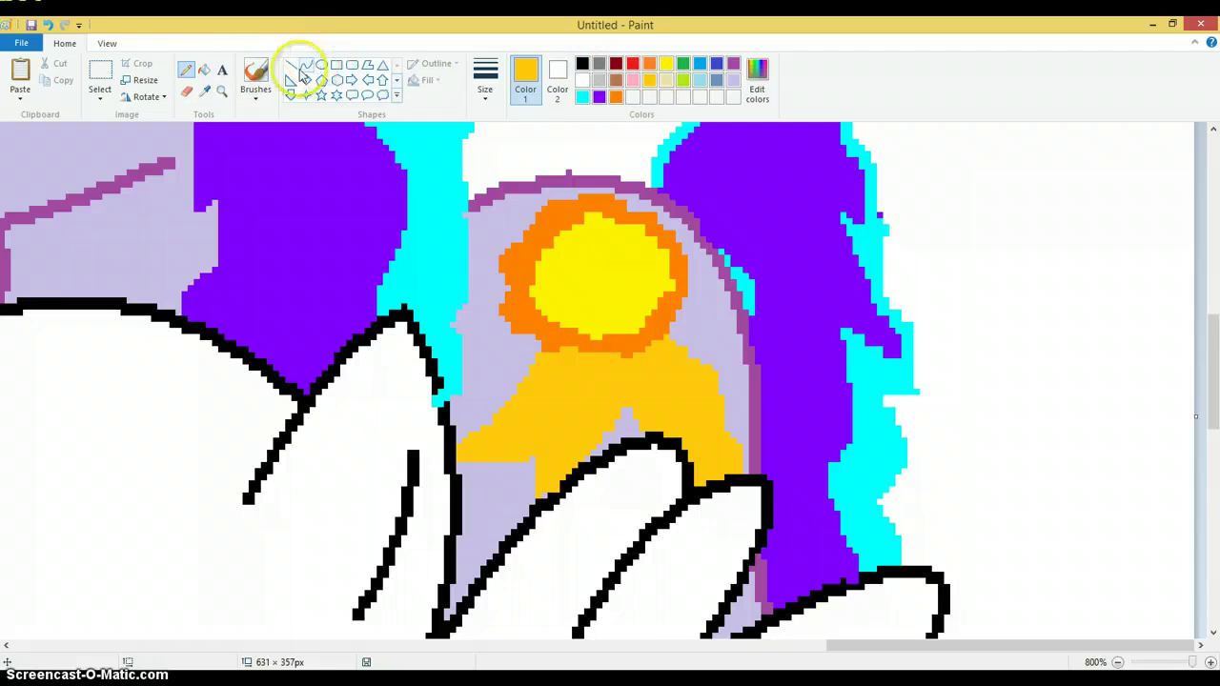
left_click(291, 64)
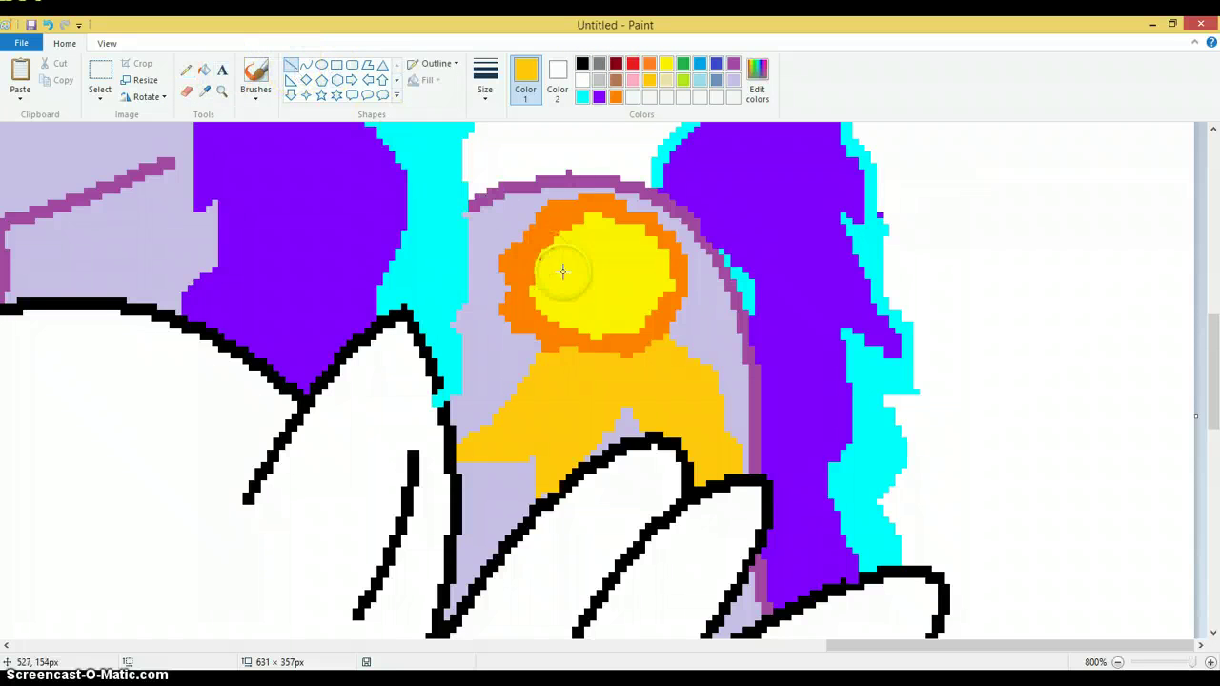
left_click_drag(589, 236, 559, 259)
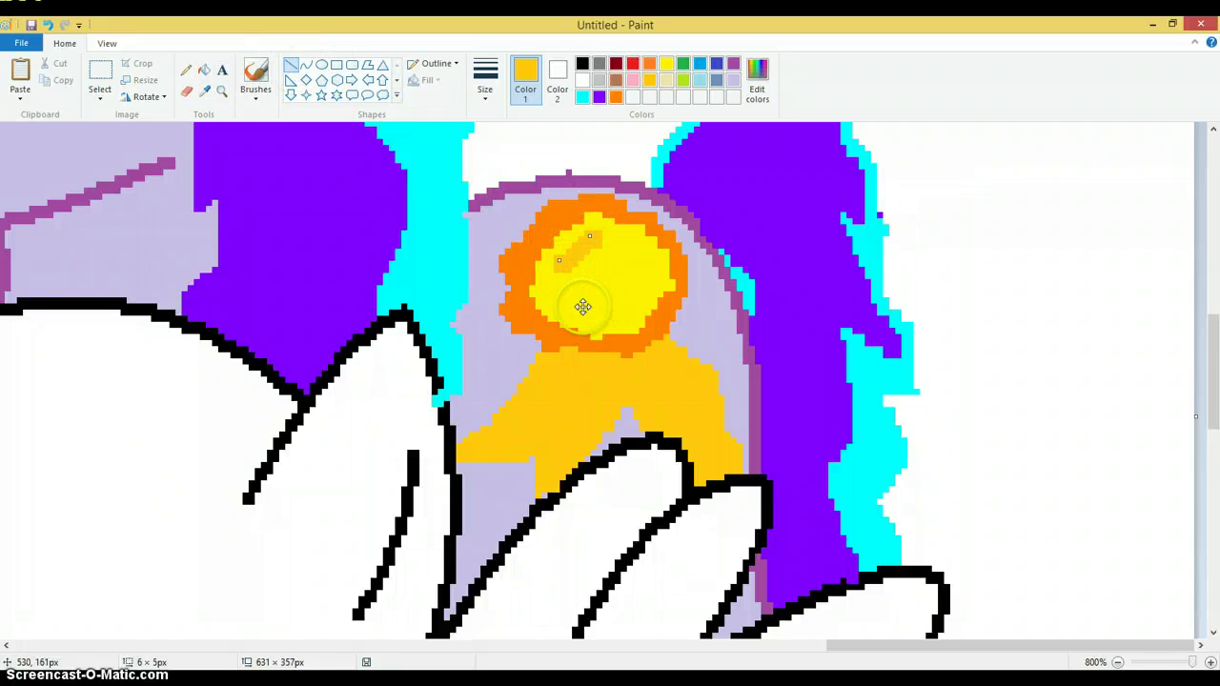
left_click_drag(583, 306, 580, 301)
left_click_drag(599, 304, 607, 251)
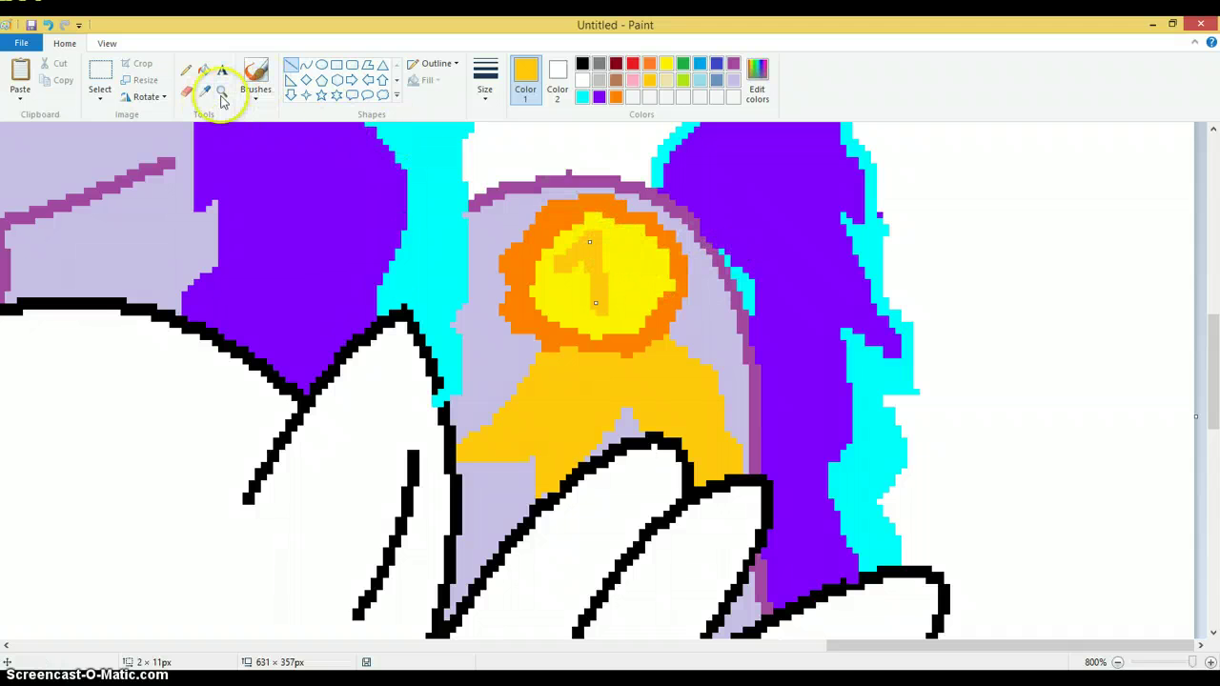
left_click(186, 77)
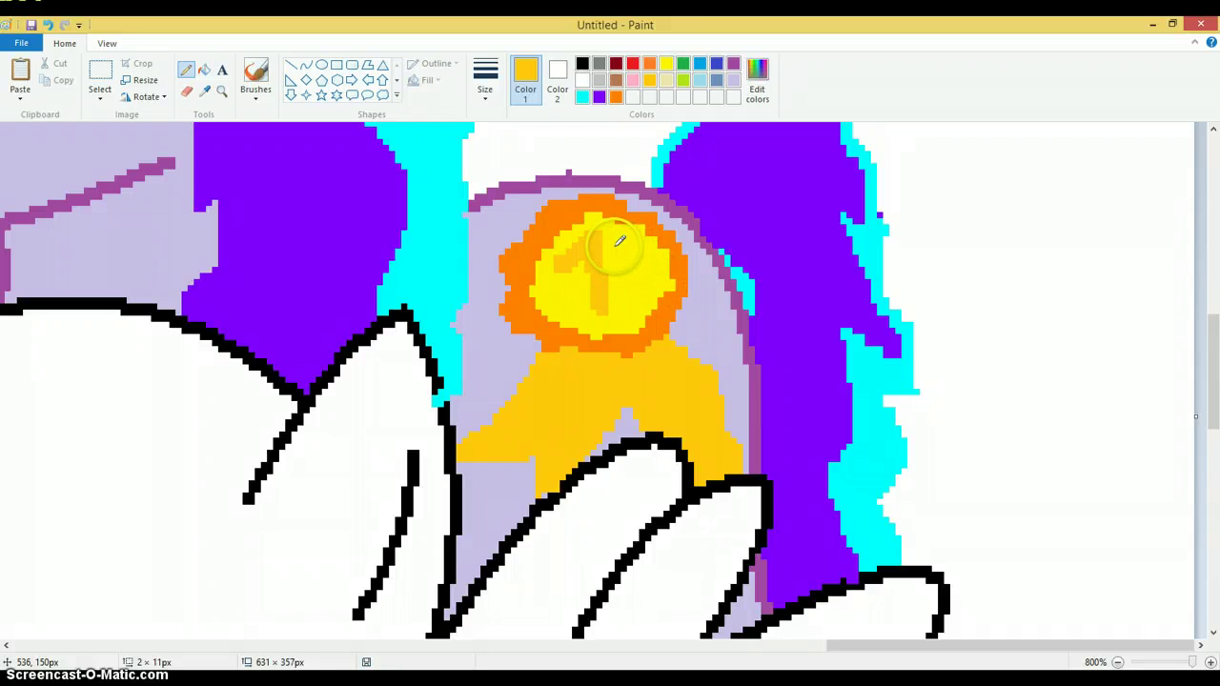
mouse_move(615, 244)
left_mouse_down()
mouse_move(662, 247)
mouse_move(636, 252)
mouse_move(621, 230)
mouse_move(632, 295)
mouse_move(650, 231)
mouse_move(641, 283)
left_mouse_up()
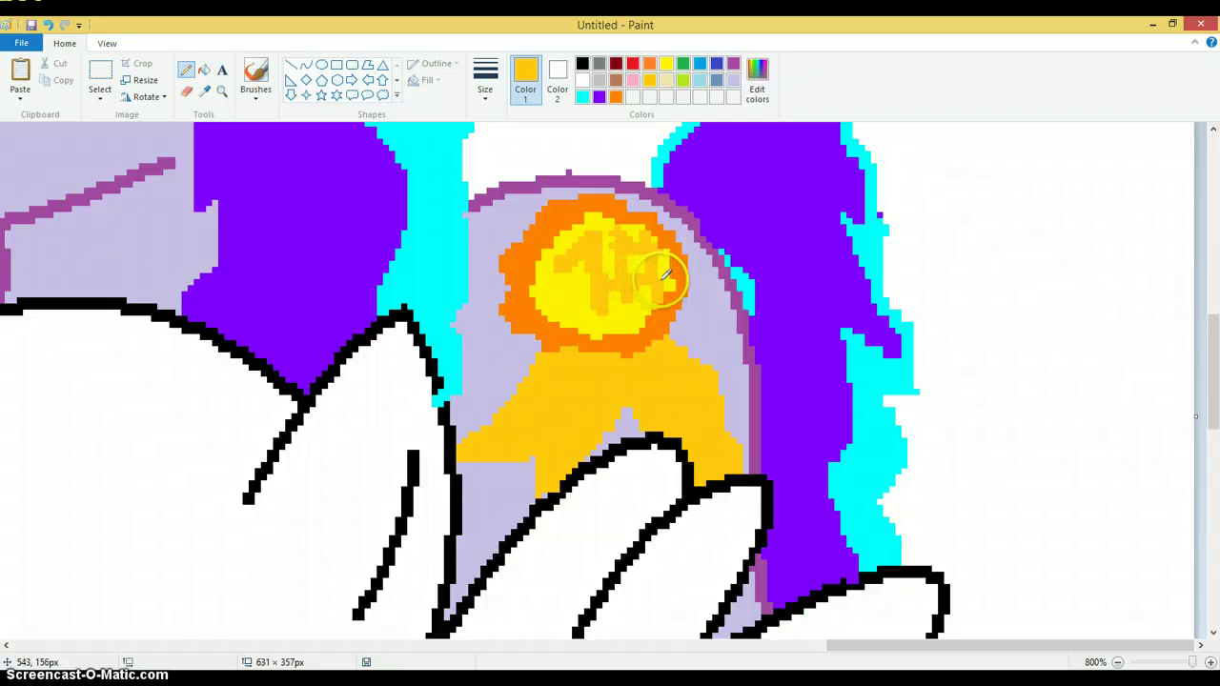
Step: Review the whole drawing at reduced zoom, compare it with the channel banner in the browser, and return to Paint
left_click(221, 91)
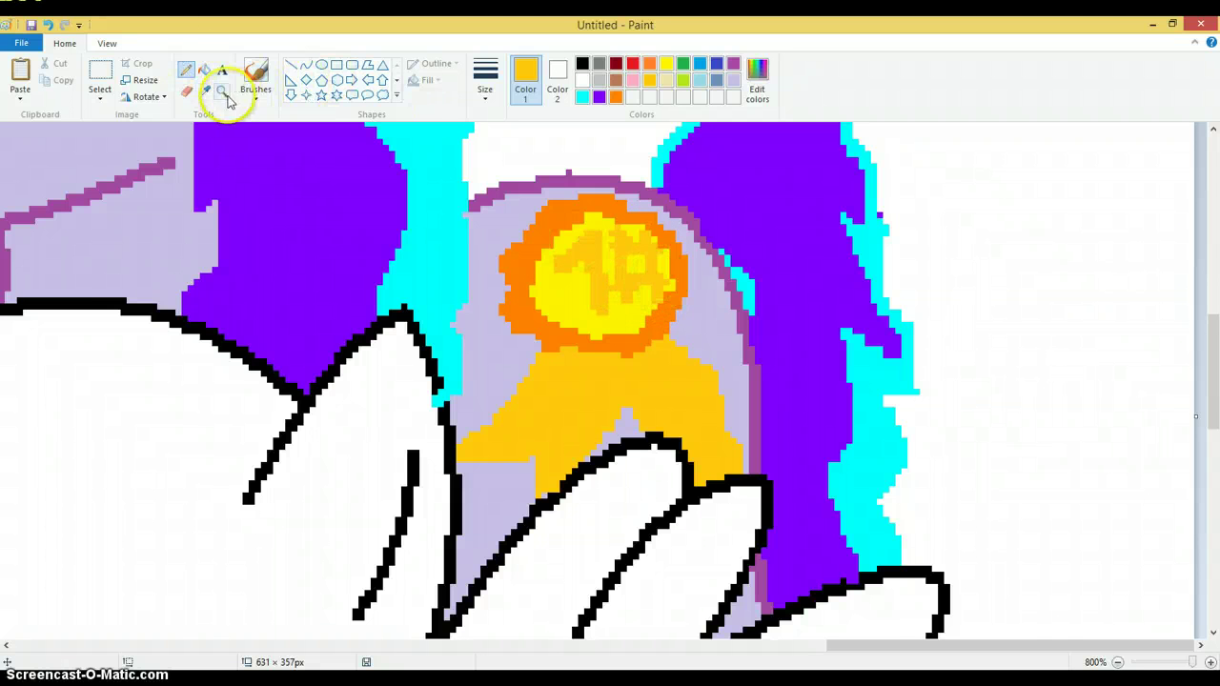
right_click(376, 346)
right_click(381, 340)
right_click(395, 335)
right_click(396, 336)
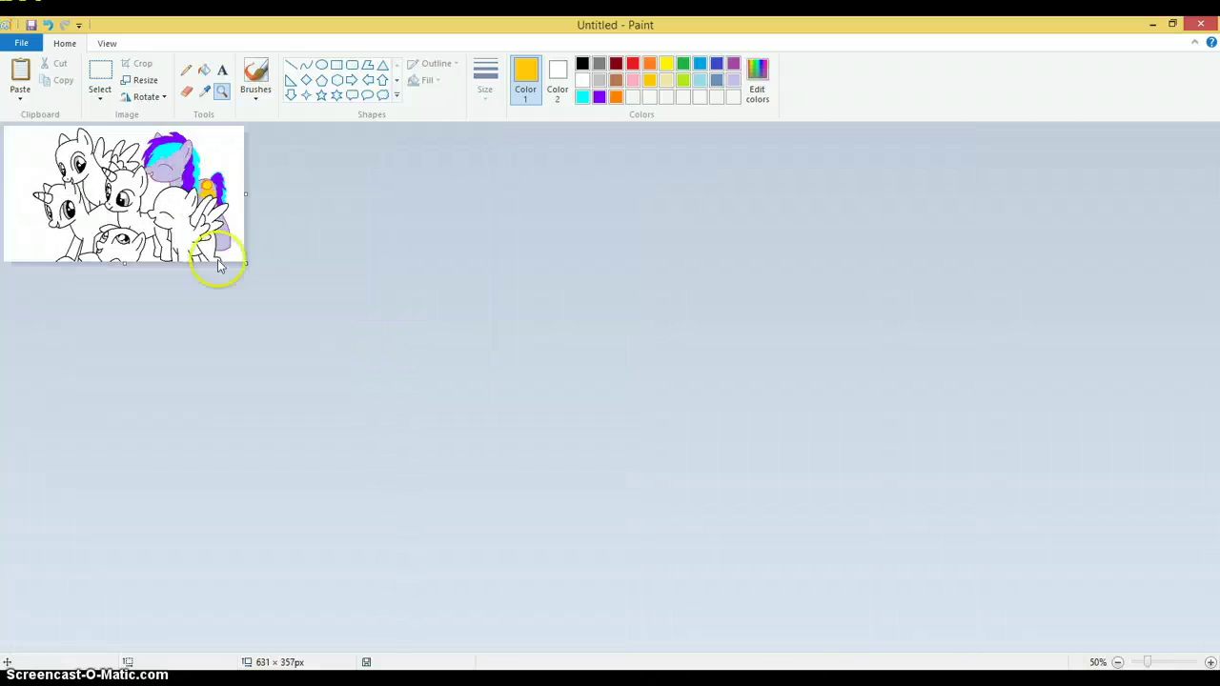
left_click(200, 186)
left_click(292, 326)
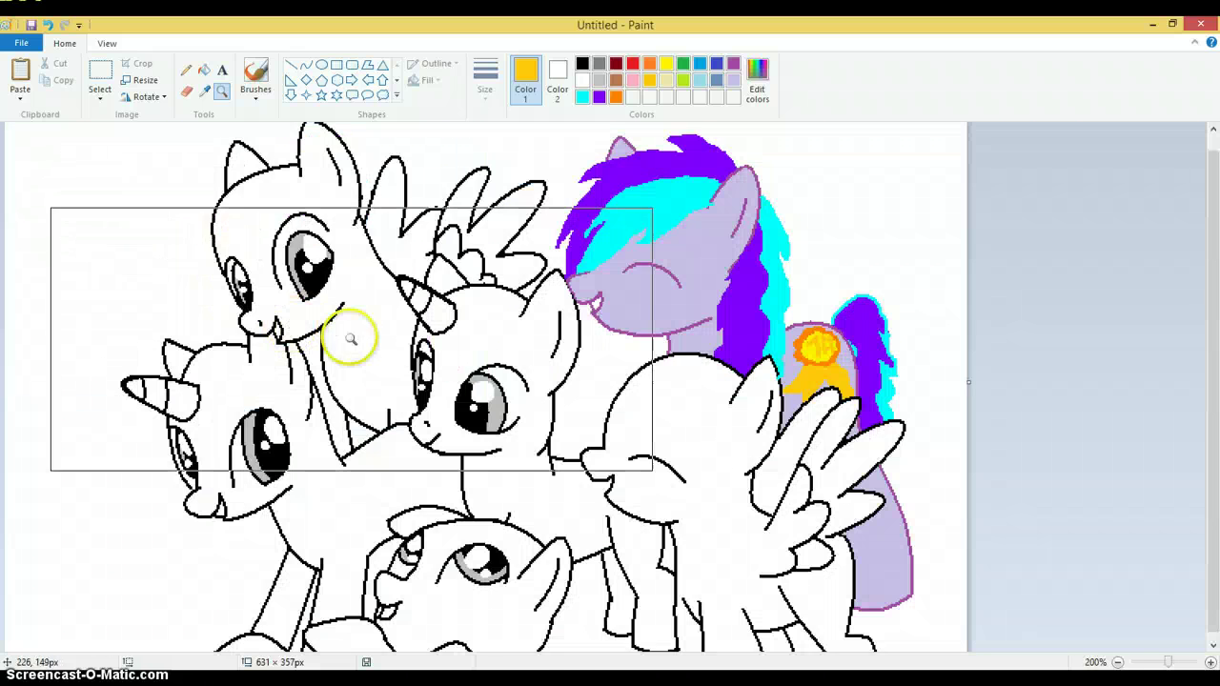
left_click(1150, 25)
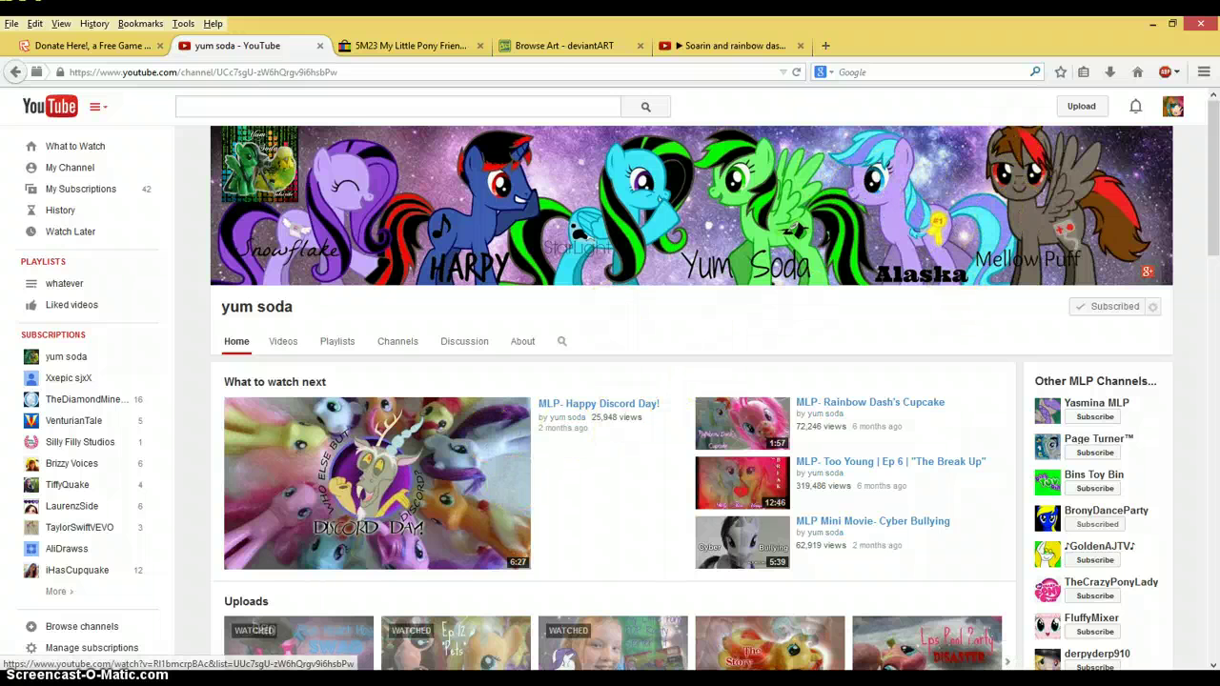
key("alt+Tab")
key("alt+Tab")
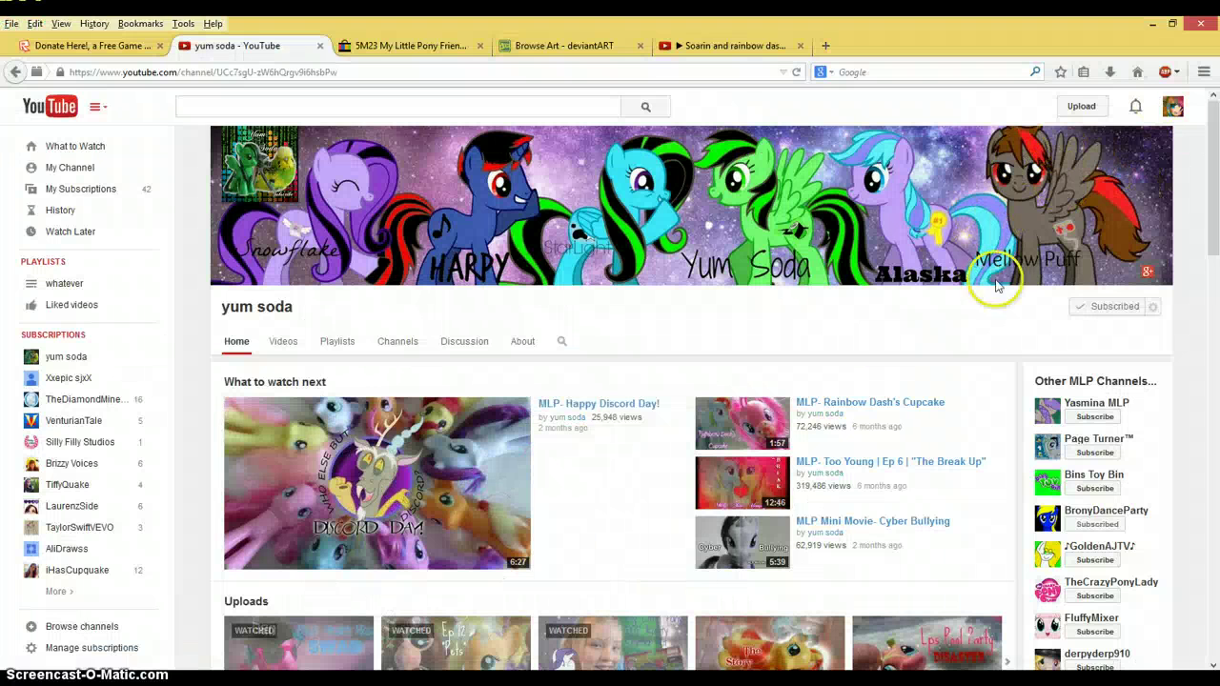
key("alt+Tab")
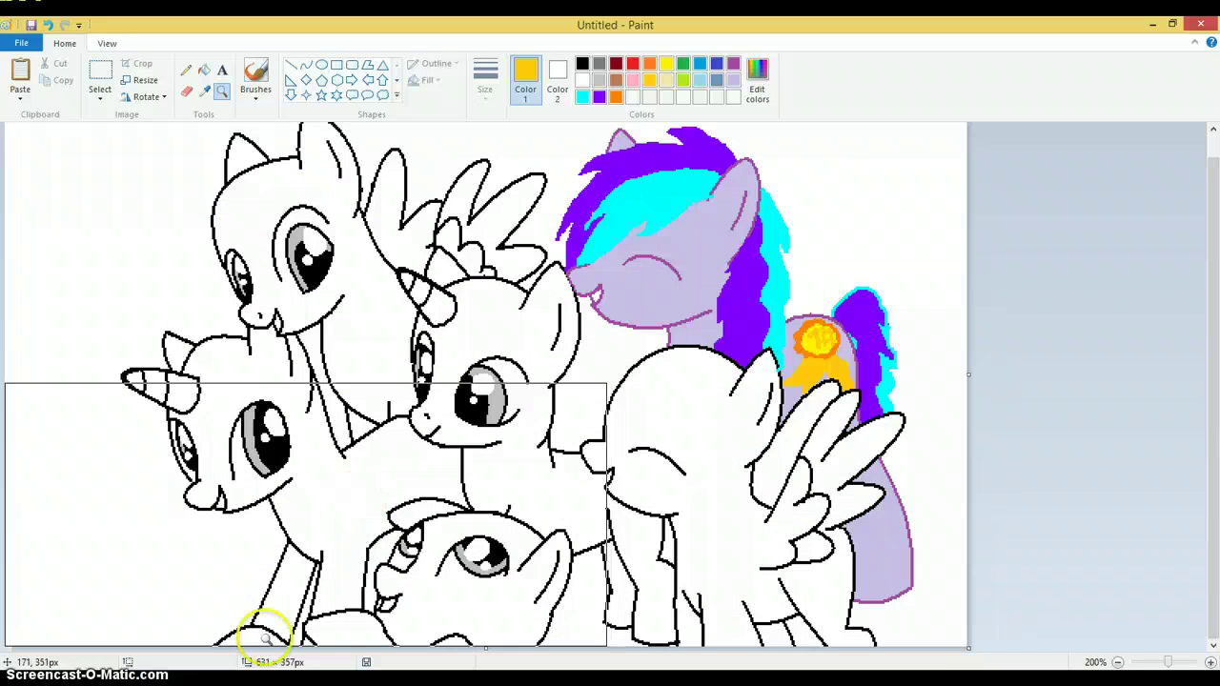
Step: Fill the pegasus in front of the lavender pony with light grey, including its body and the separate wing feathers
left_click(604, 485)
left_click(762, 412)
left_click(763, 412)
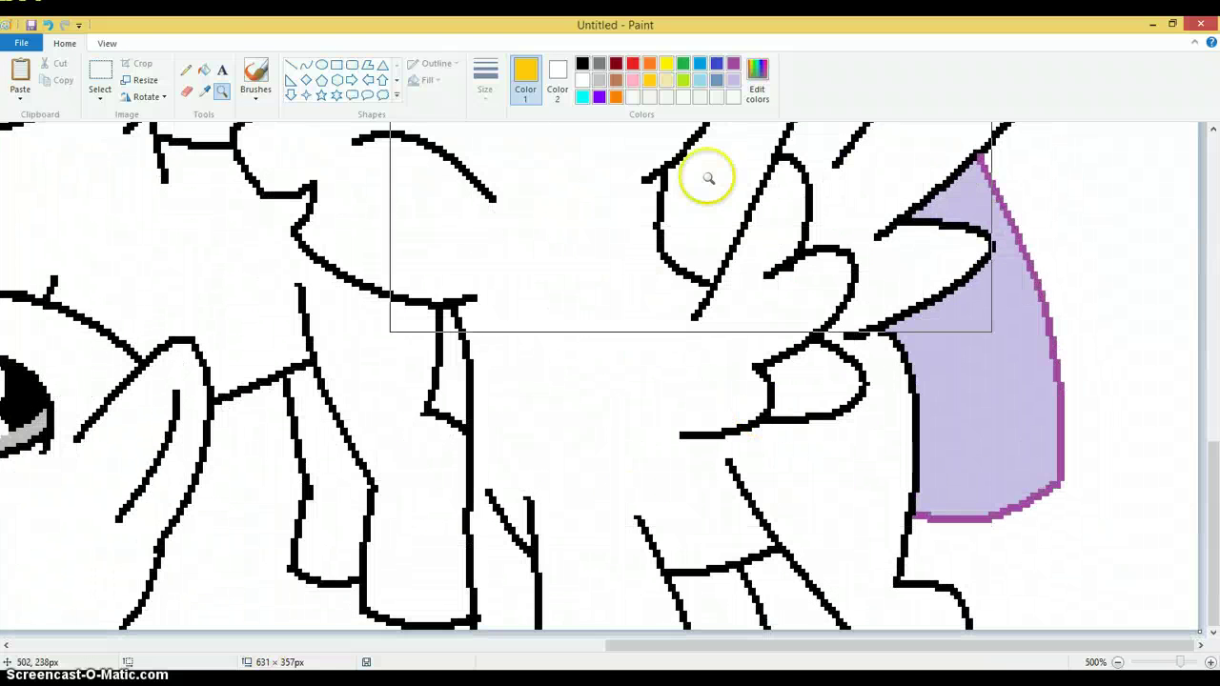
left_click(600, 82)
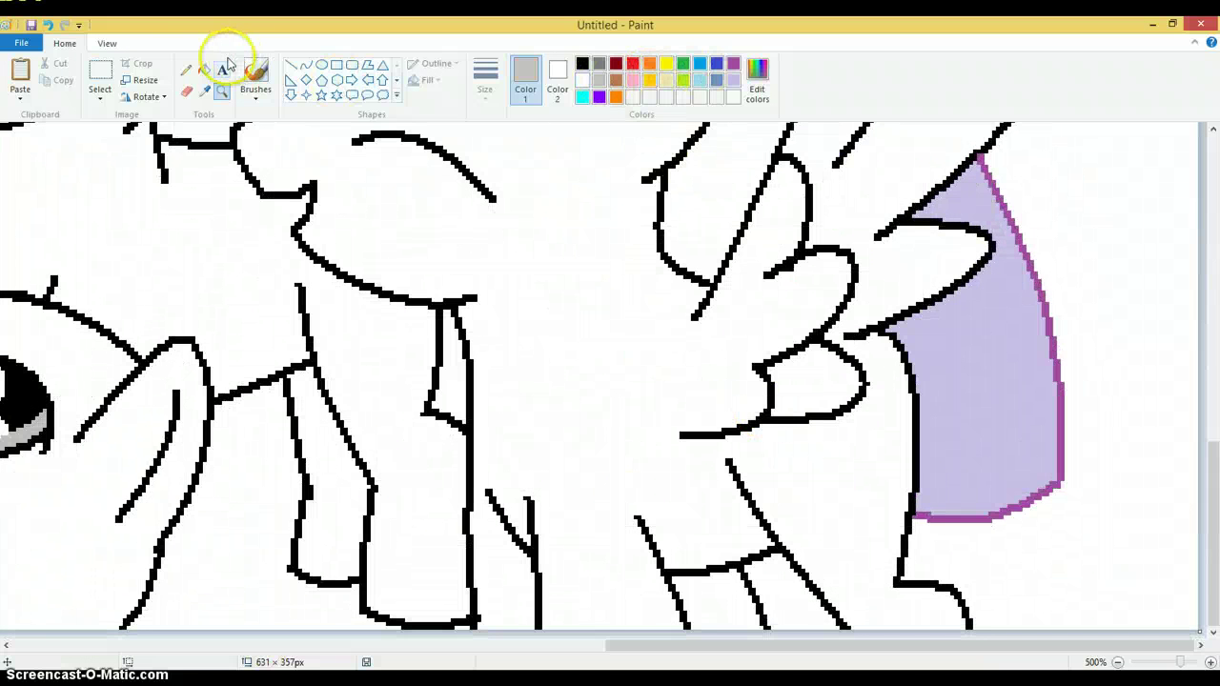
left_click(204, 70)
left_click(559, 273)
scroll(572, 278, "up", 4)
scroll(574, 279, "down", 3)
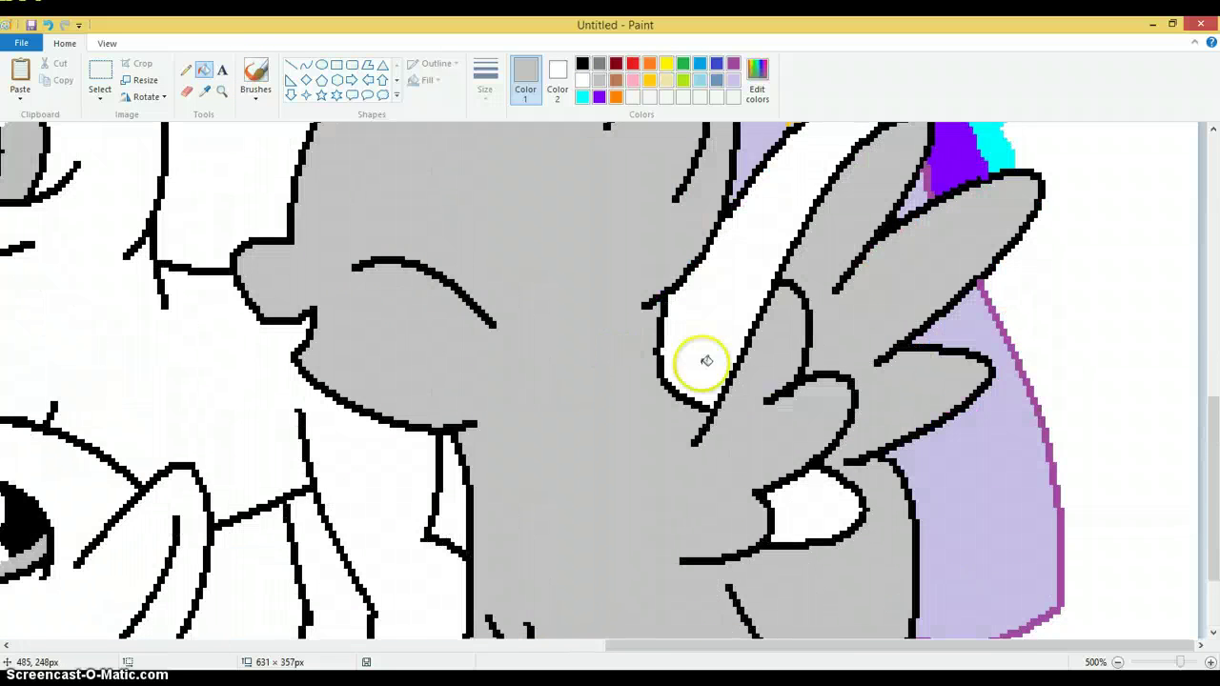
left_click(803, 504)
scroll(784, 444, "up", 3)
left_click(753, 434)
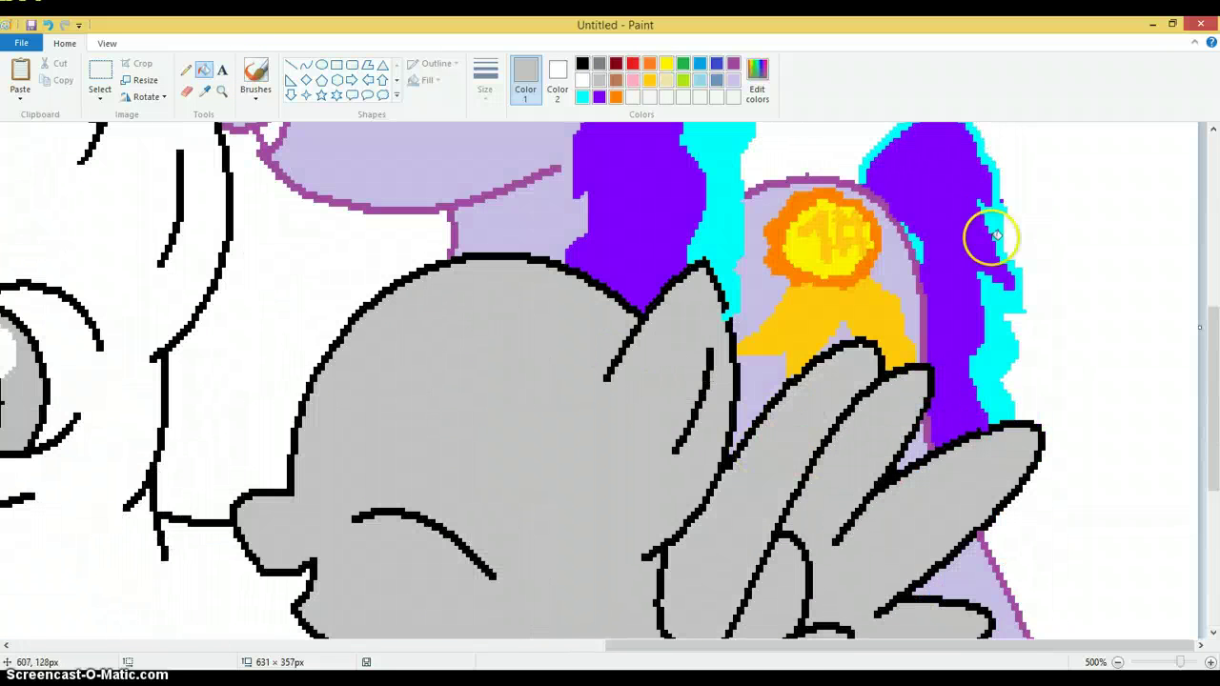
Step: Check the channel banner in the browser and refill the front pegasus's body and wing feathers with dark grey
left_click(1153, 24)
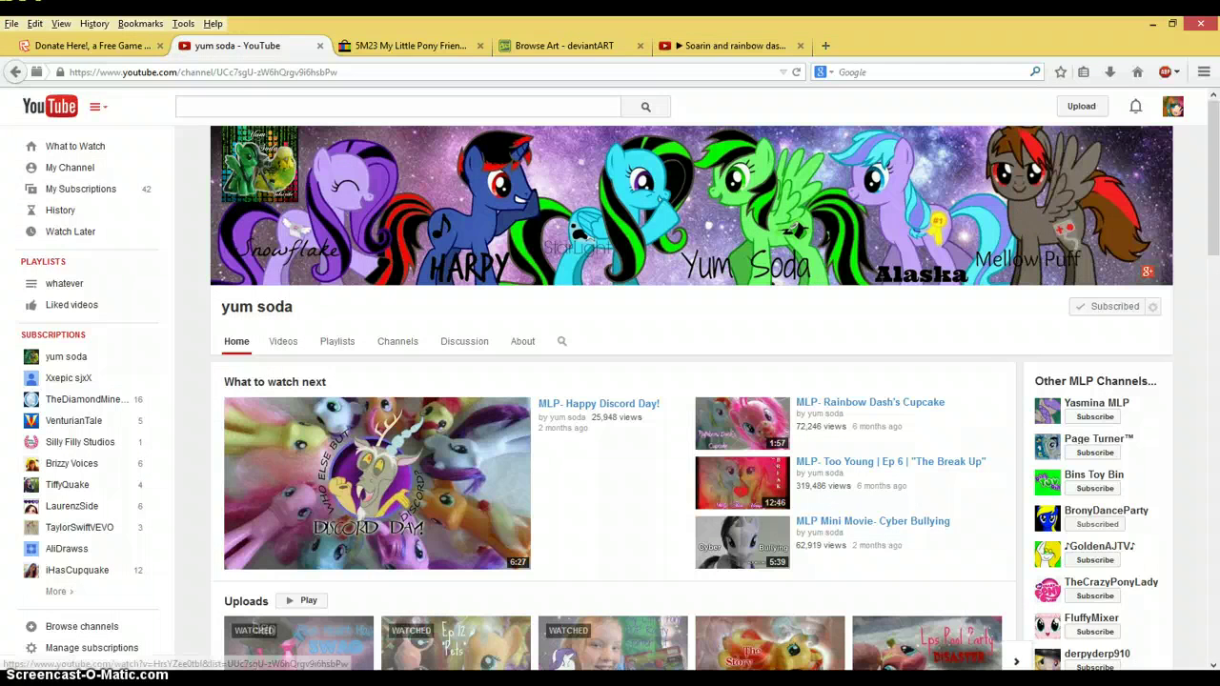
key("alt+Tab")
scroll(726, 430, "down", 3)
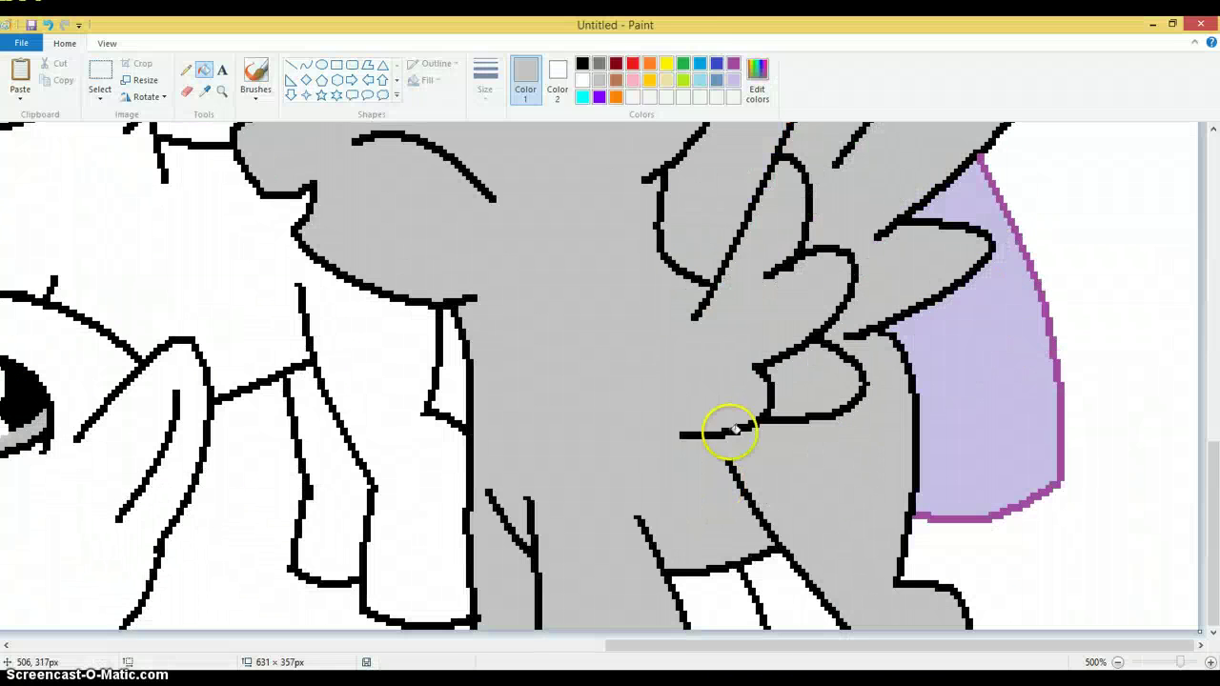
left_click(598, 64)
left_click(563, 239)
scroll(657, 349, "up", 3)
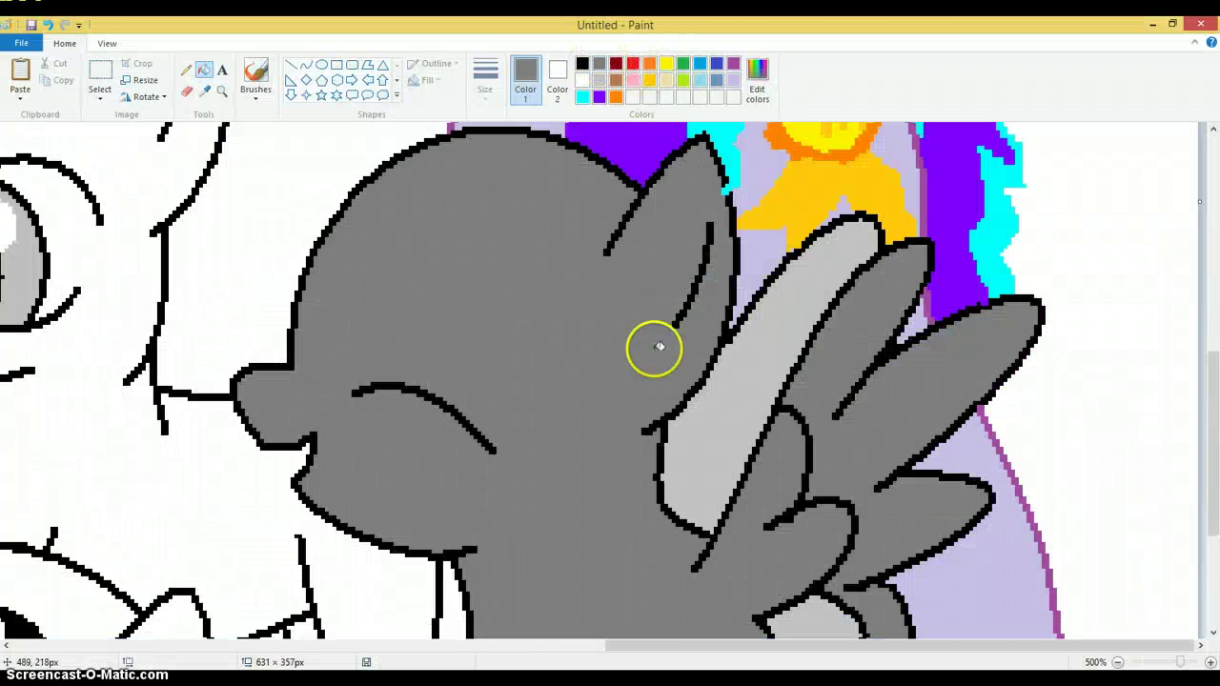
left_click(795, 497)
left_click(701, 315)
scroll(795, 332, "up", 3)
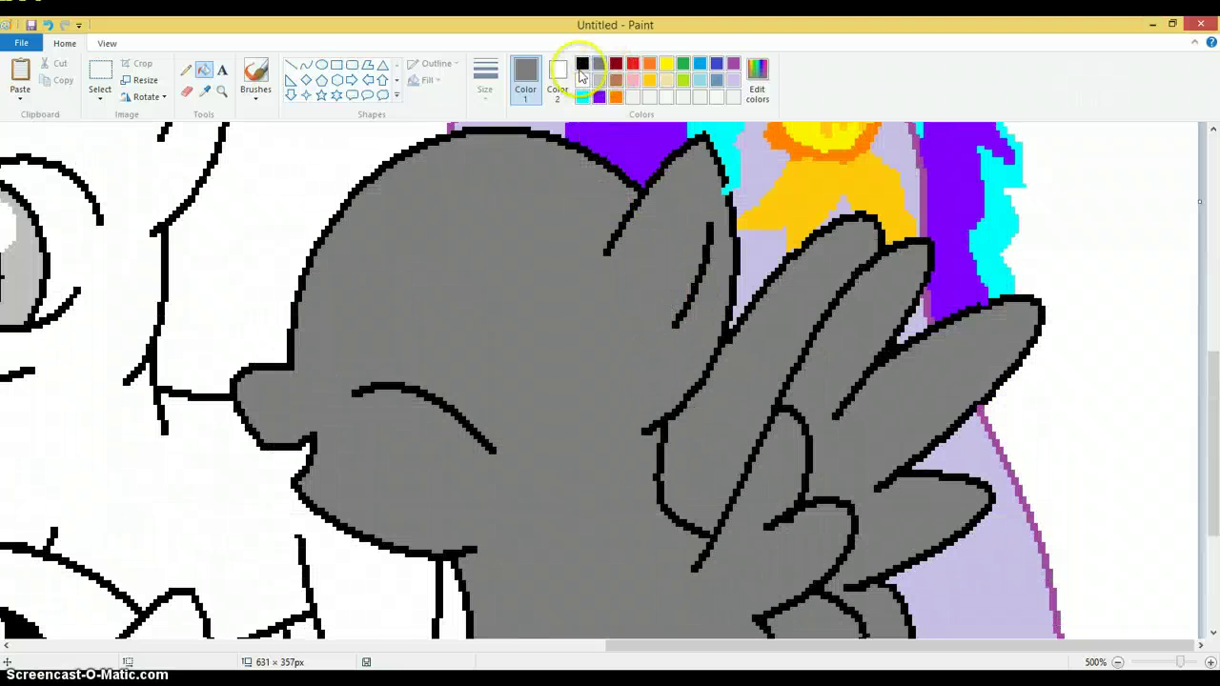
Step: Set the drawing colour to a custom dark brown by lowering the luminosity of the palette's brown
left_click(616, 80)
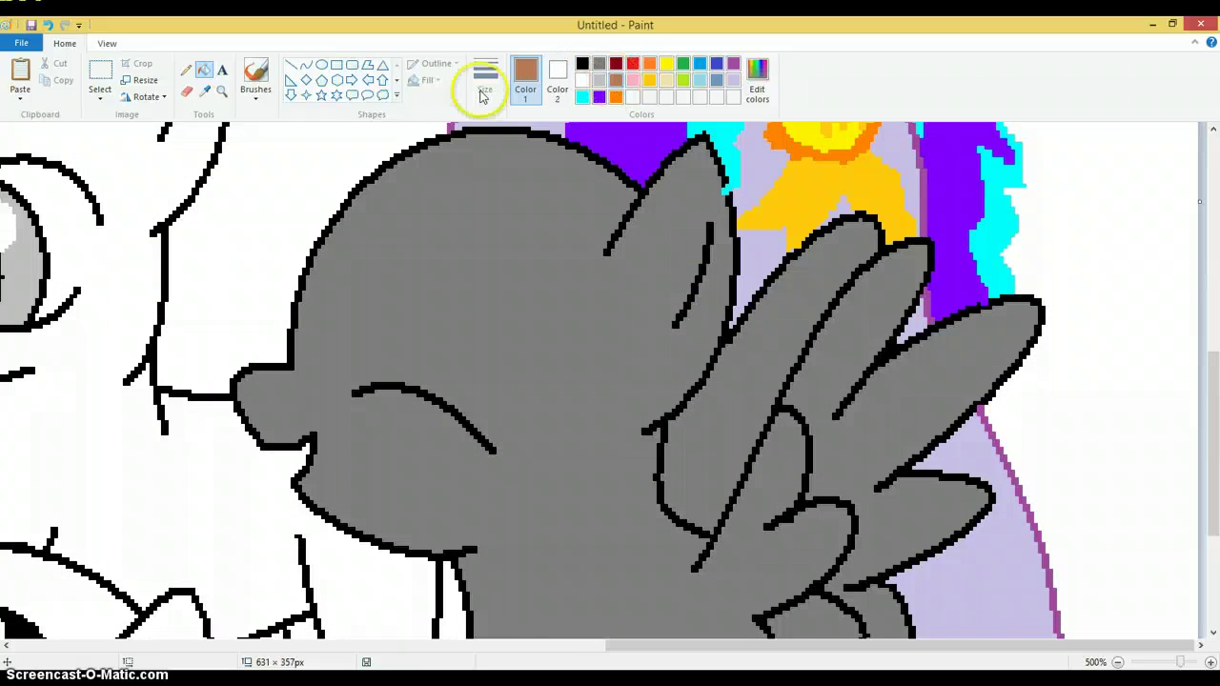
left_click(757, 89)
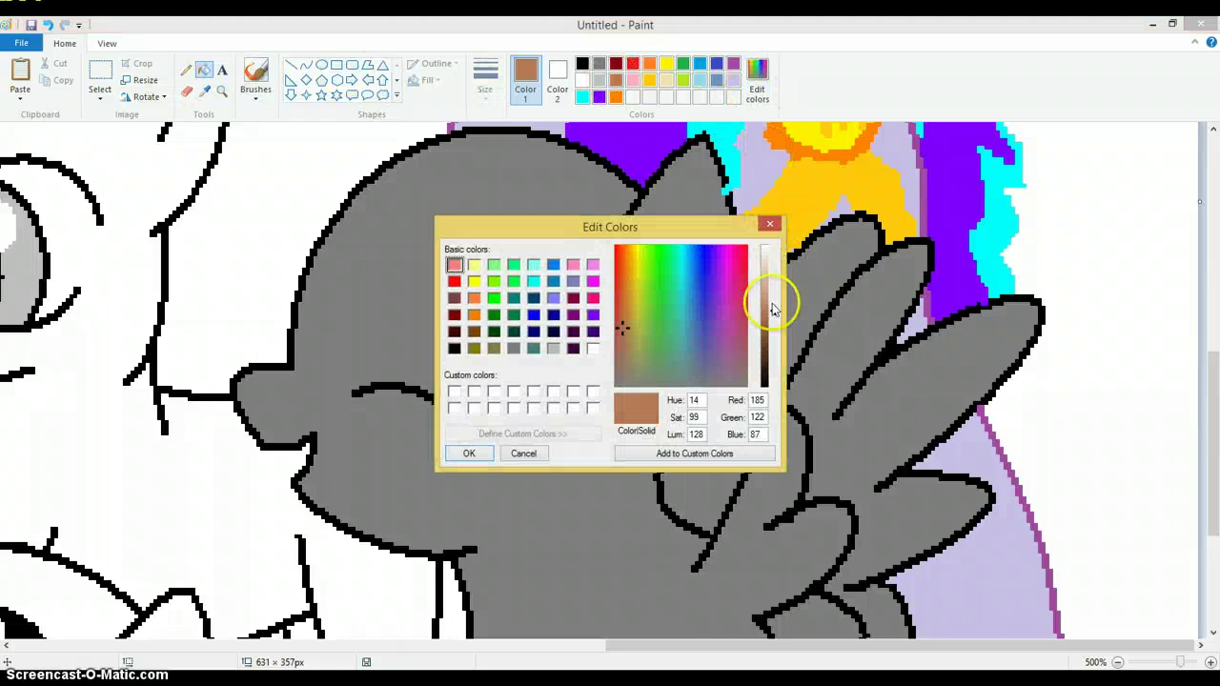
left_click_drag(774, 312, 775, 338)
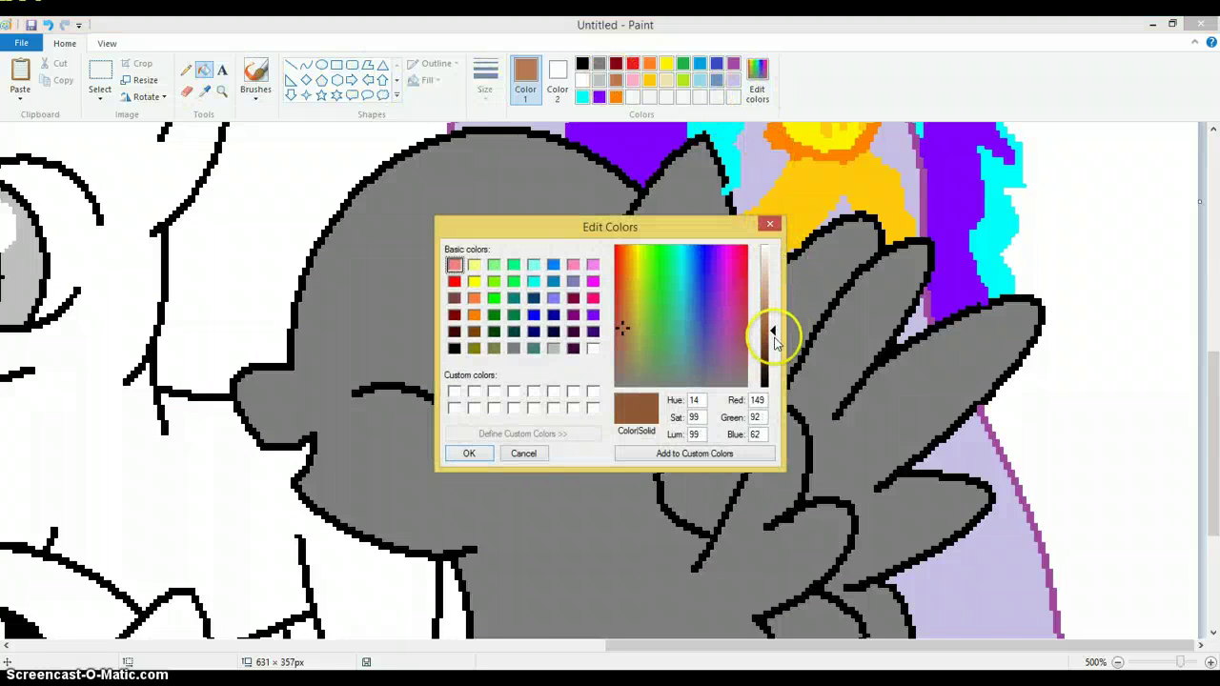
left_click(469, 452)
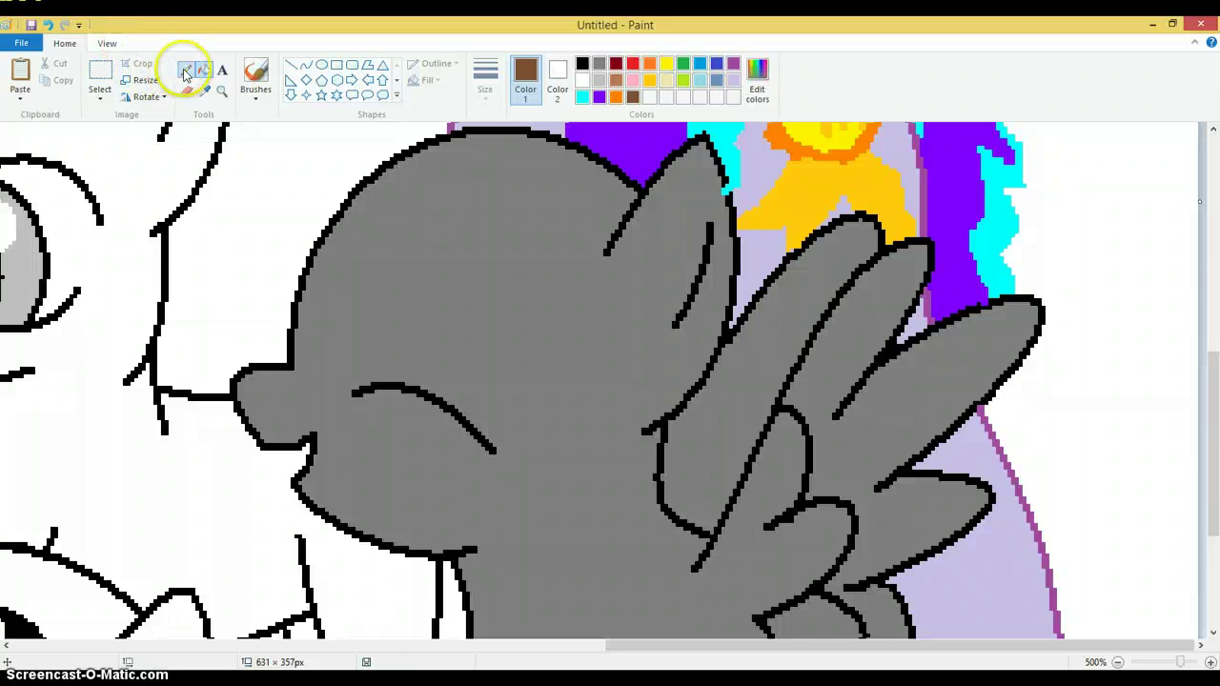
Step: Switch to the browser to check the channel banner and the line art base on deviantART, and return to Paint
left_click(186, 71)
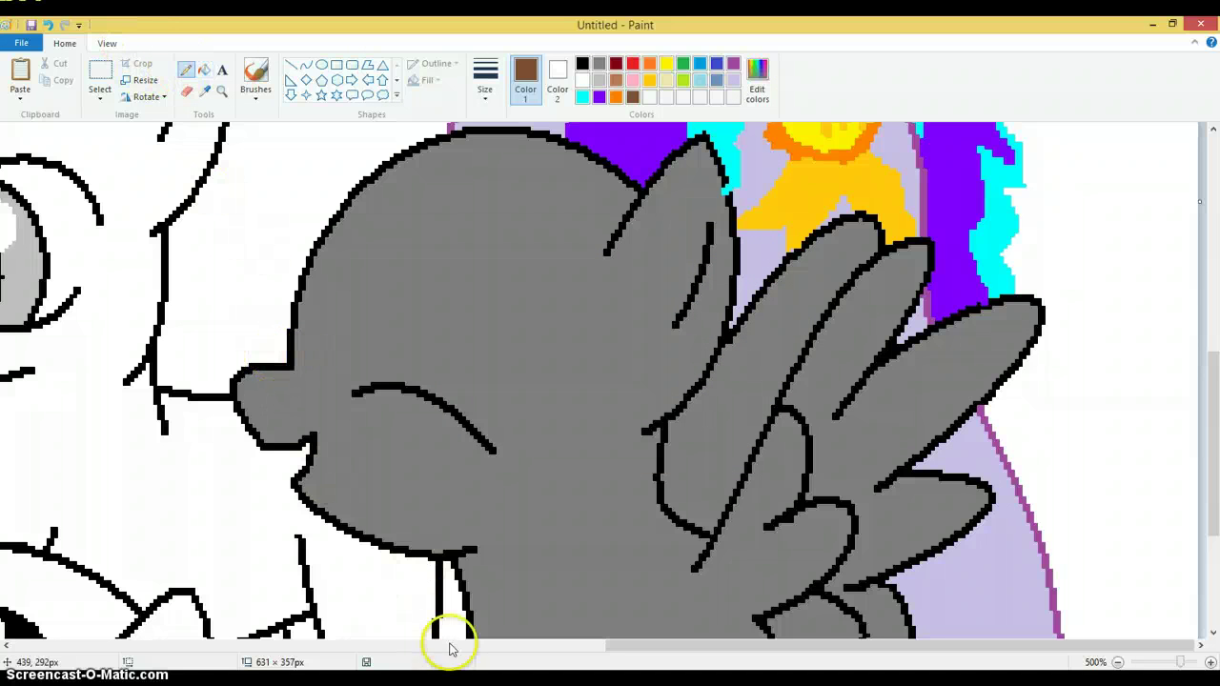
left_click(1153, 24)
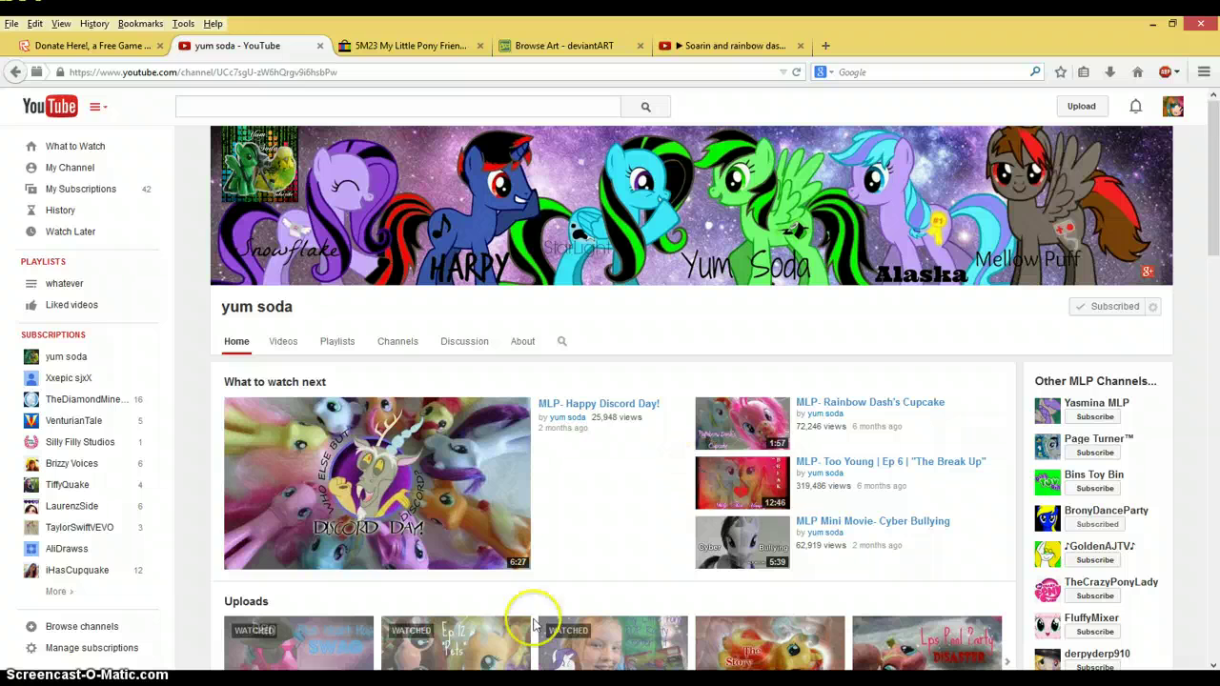
key("super+d")
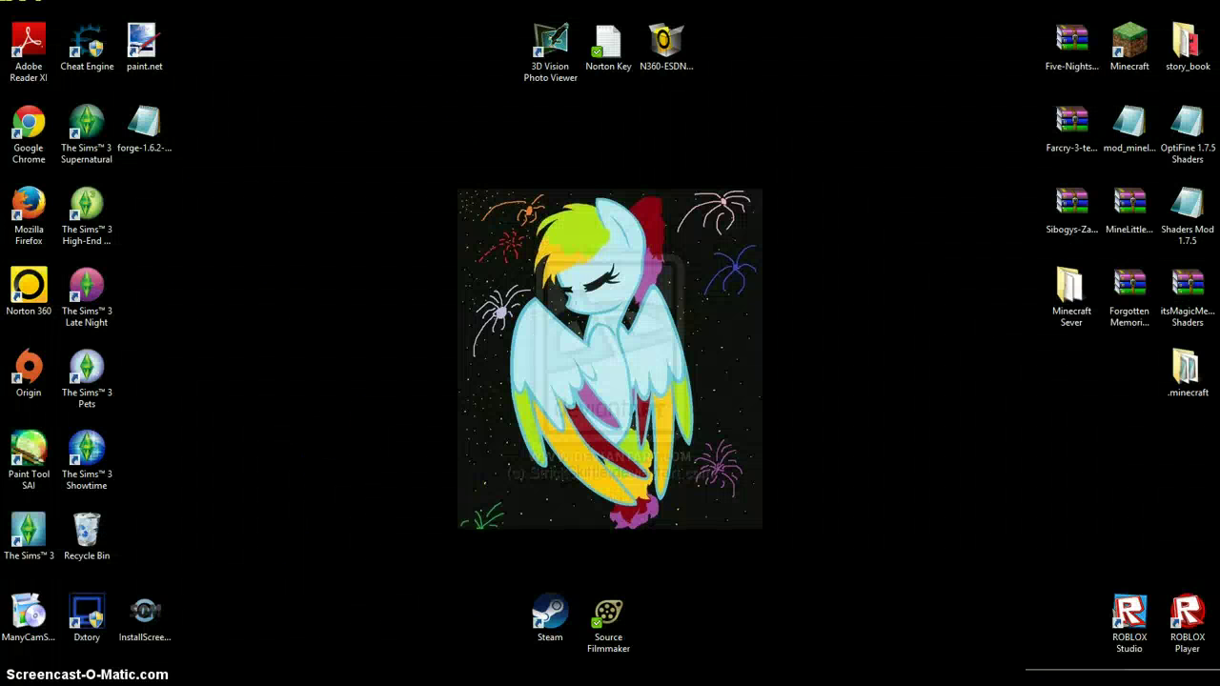
key("super+d")
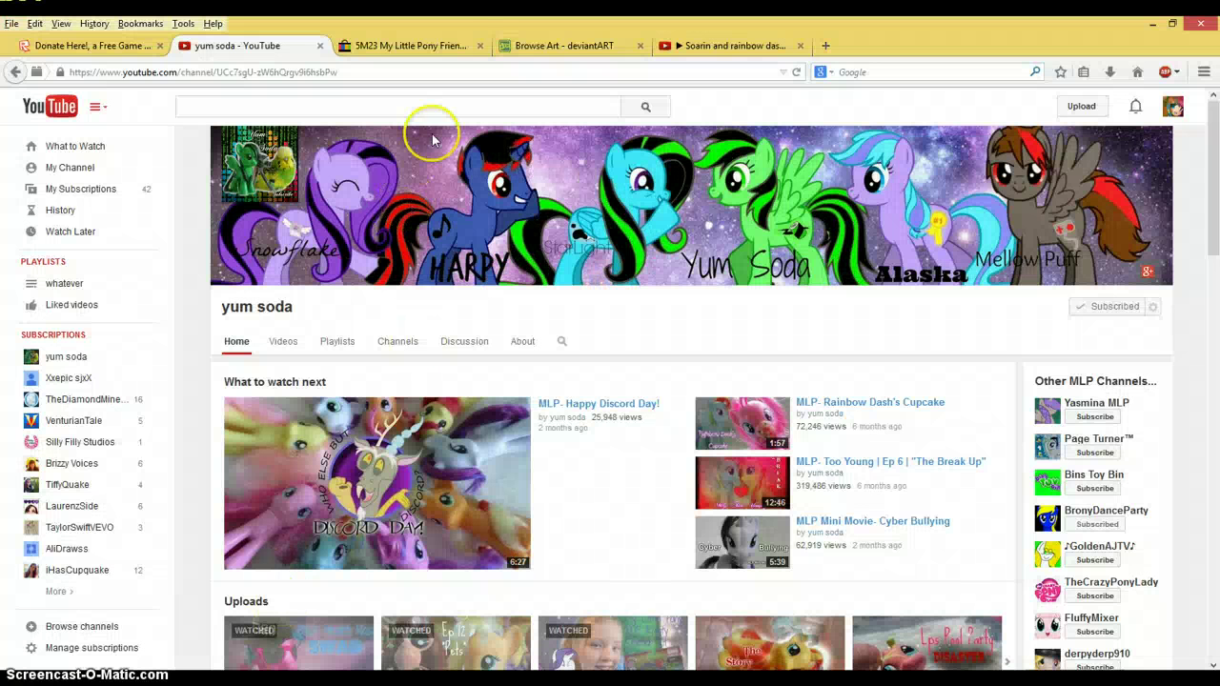
left_click(533, 43)
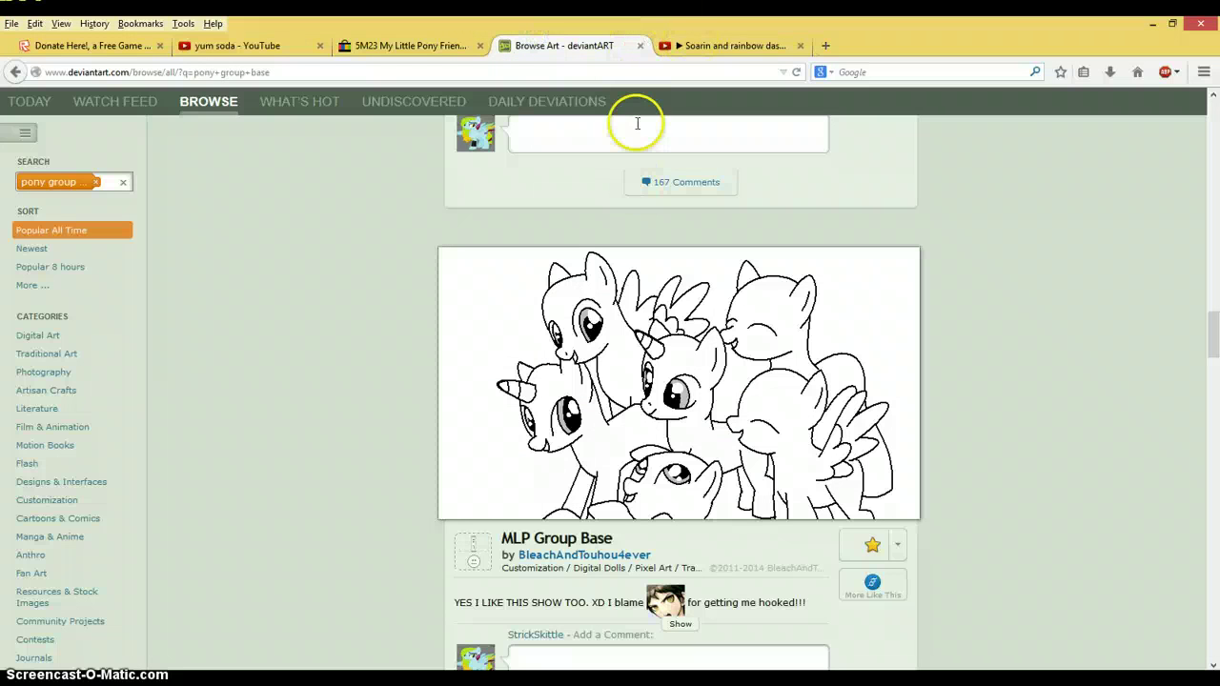
key("alt+Tab")
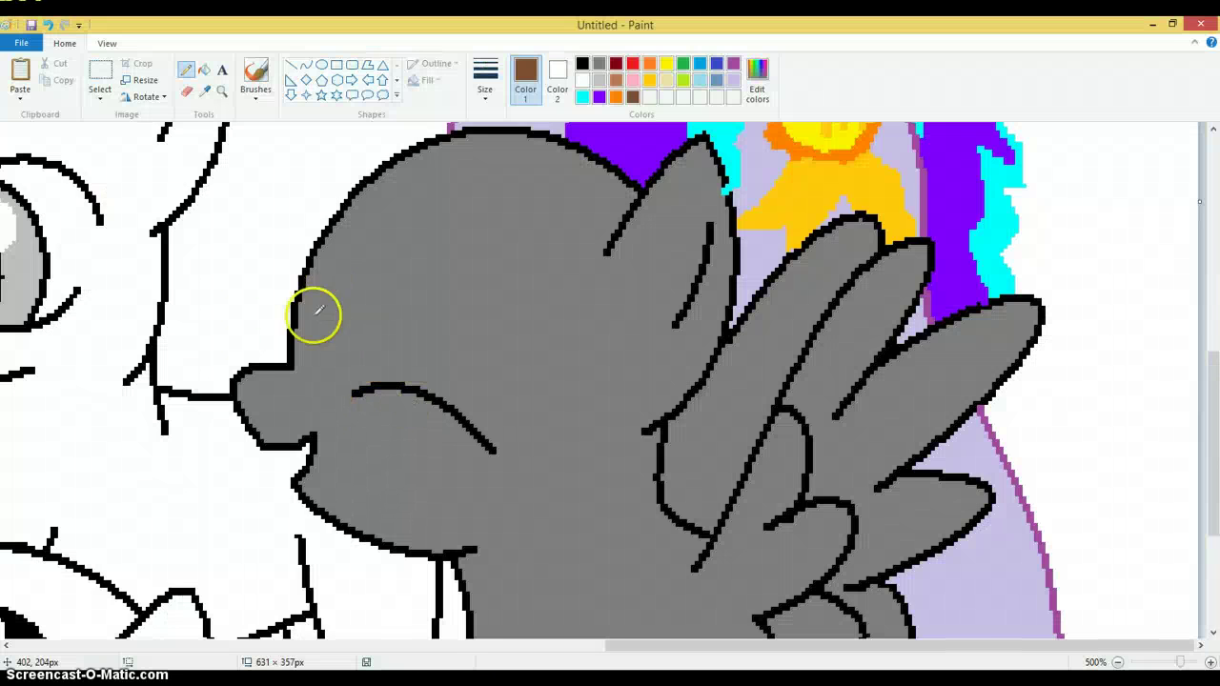
Step: Outline the front pegasus's mane in dark brown freehand: the lower fringe edge across the forehead, the neck locks and the pointed fringe tip
scroll(320, 310, "up", 3)
mouse_move(282, 477)
left_mouse_down()
mouse_move(397, 431)
mouse_move(379, 470)
mouse_move(597, 349)
mouse_move(540, 401)
mouse_move(596, 382)
left_mouse_up()
scroll(626, 438, "down", 3)
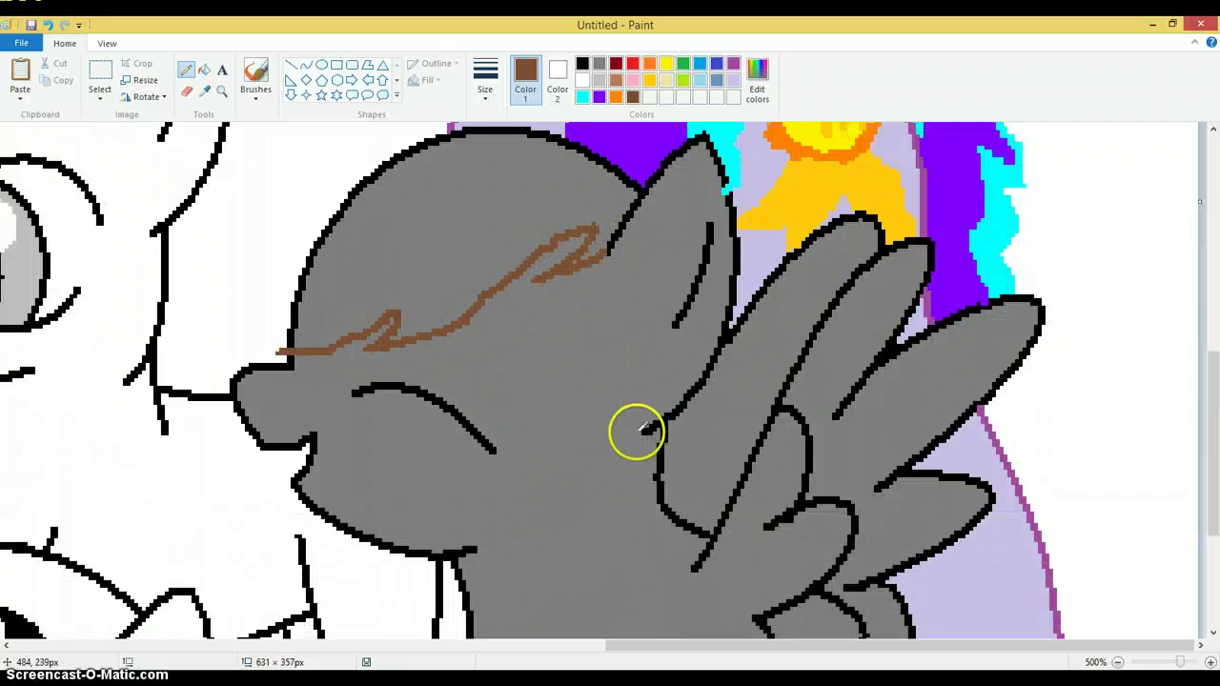
mouse_move(662, 427)
left_mouse_down()
mouse_move(624, 476)
mouse_move(643, 469)
mouse_move(641, 523)
mouse_move(660, 505)
mouse_move(665, 535)
mouse_move(699, 504)
mouse_move(709, 465)
mouse_move(697, 507)
mouse_move(725, 473)
mouse_move(717, 384)
left_mouse_up()
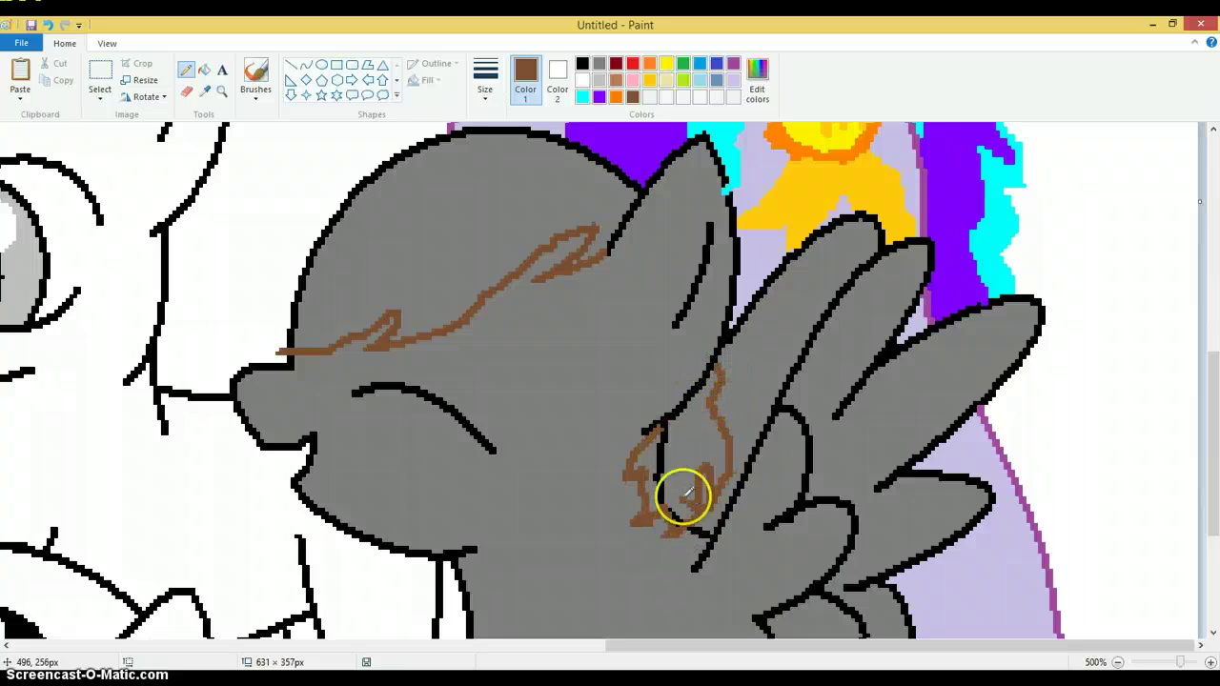
mouse_move(683, 494)
left_mouse_down()
mouse_move(668, 444)
mouse_move(681, 406)
mouse_move(731, 465)
mouse_move(699, 428)
mouse_move(702, 387)
left_mouse_up()
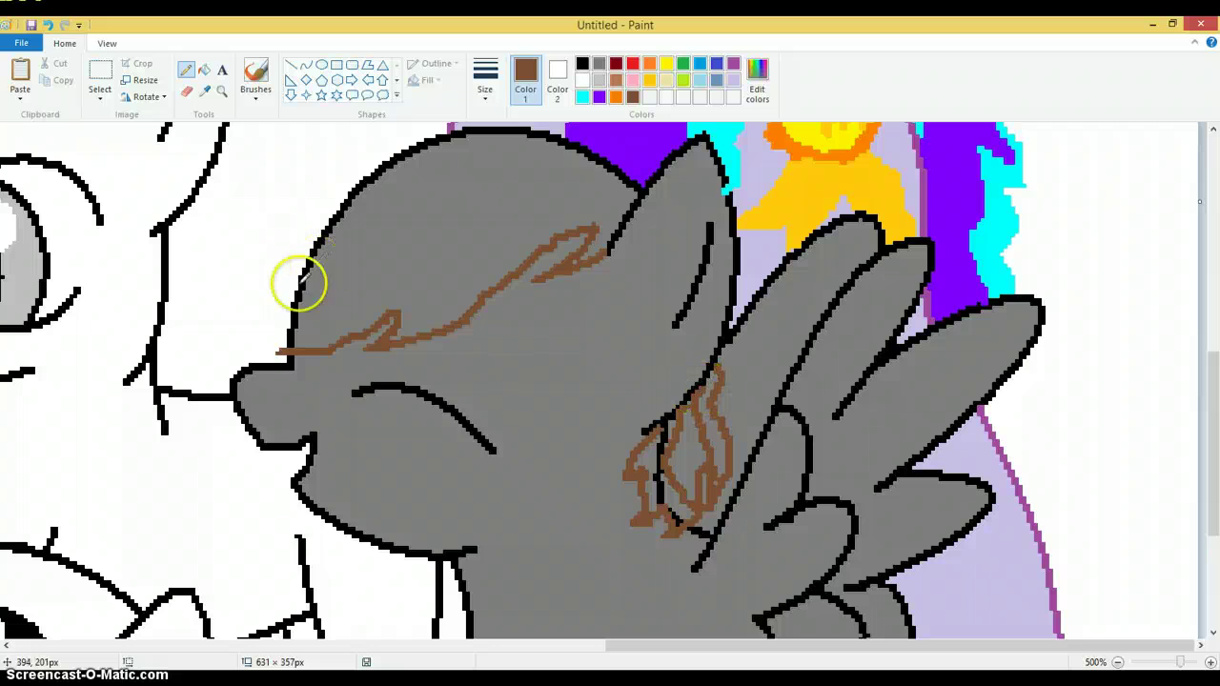
mouse_move(284, 349)
left_mouse_down()
mouse_move(253, 358)
mouse_move(249, 326)
mouse_move(283, 224)
mouse_move(224, 276)
left_mouse_up()
scroll(223, 273, "up", 3)
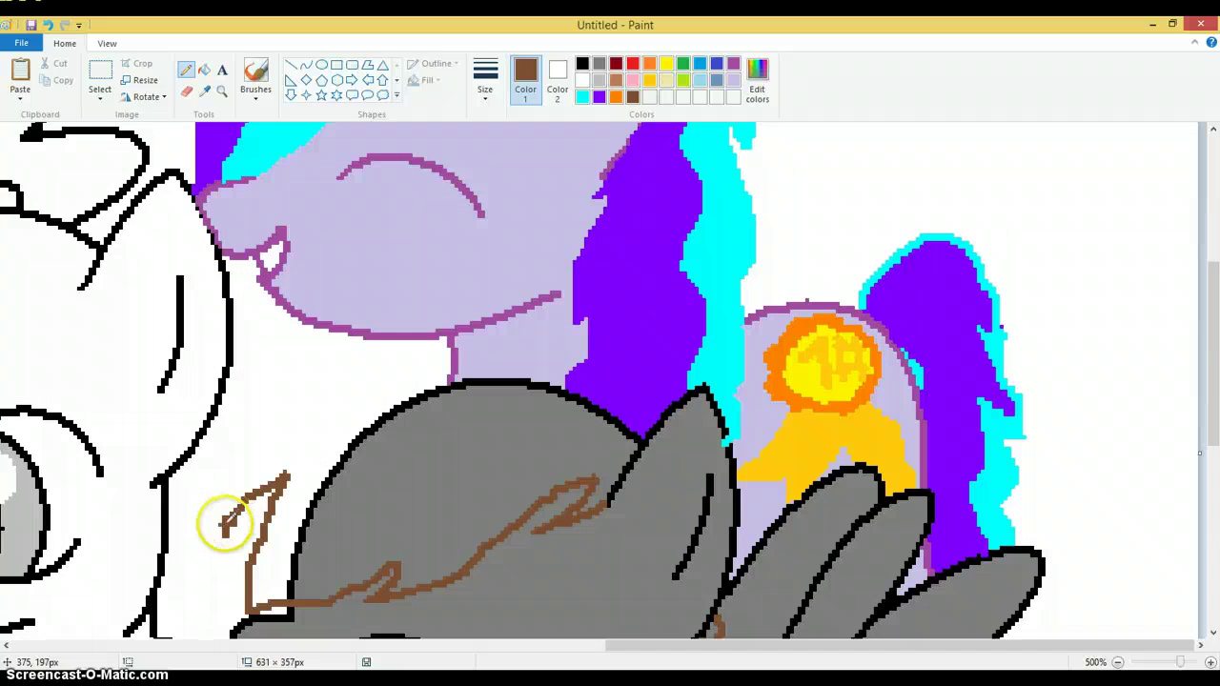
mouse_move(225, 522)
left_mouse_down()
mouse_move(234, 452)
mouse_move(291, 388)
mouse_move(314, 386)
mouse_move(273, 374)
mouse_move(317, 353)
mouse_move(476, 359)
mouse_move(543, 382)
mouse_move(521, 354)
mouse_move(456, 345)
mouse_move(500, 339)
mouse_move(597, 372)
mouse_move(650, 426)
left_mouse_up()
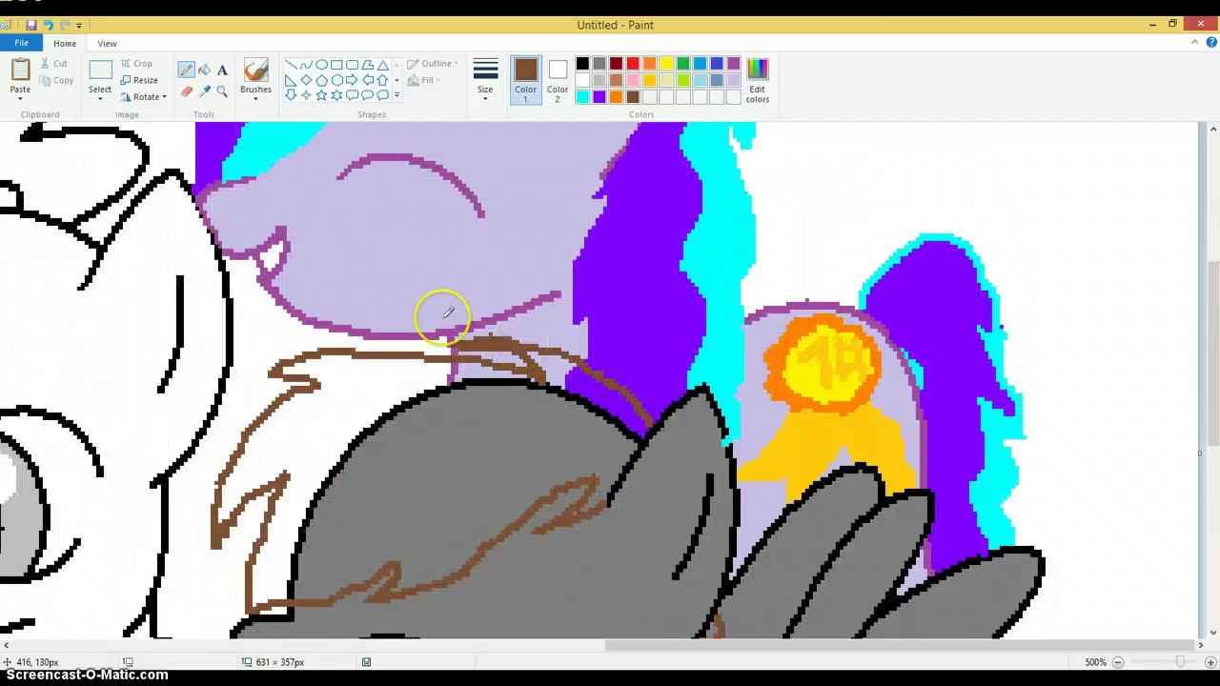
left_click(48, 25)
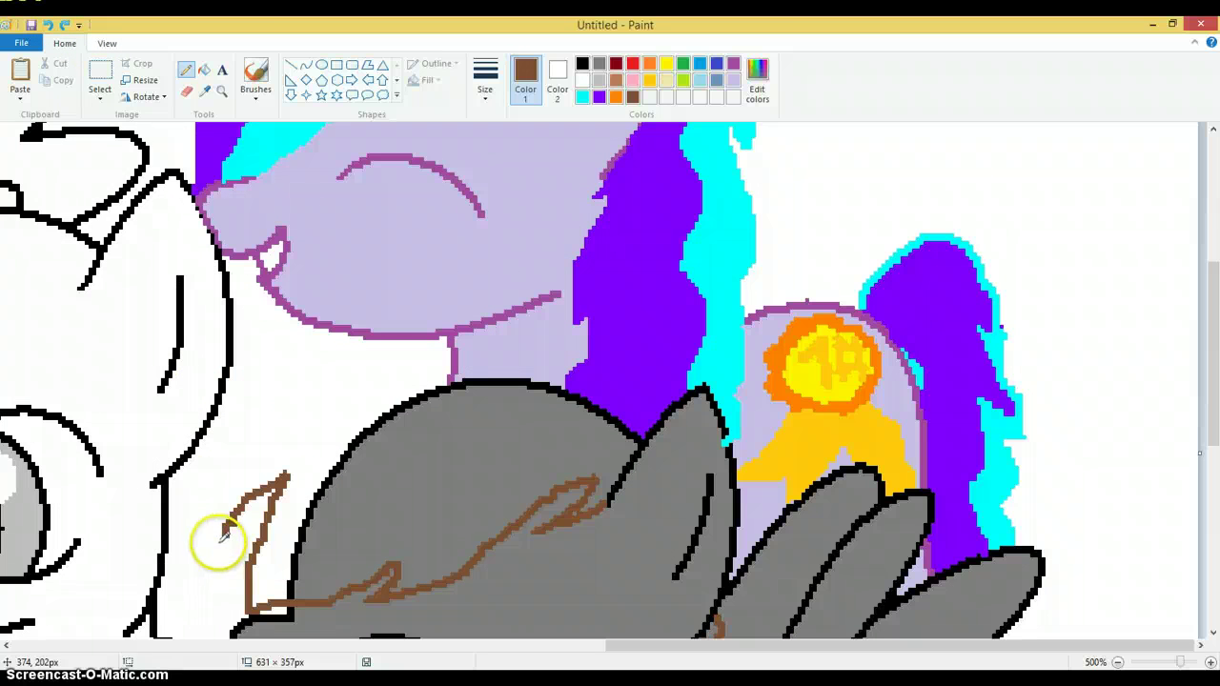
mouse_move(222, 536)
left_mouse_down()
mouse_move(230, 586)
mouse_move(202, 561)
mouse_move(211, 488)
mouse_move(270, 405)
left_mouse_up()
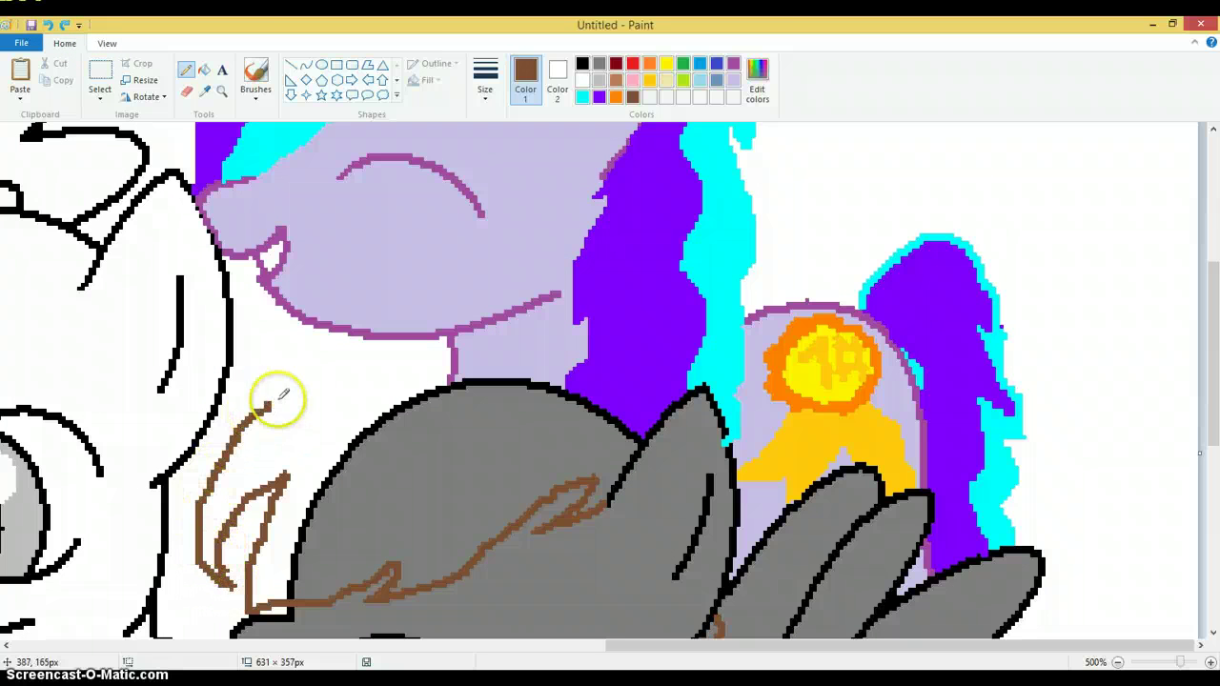
left_click(48, 25)
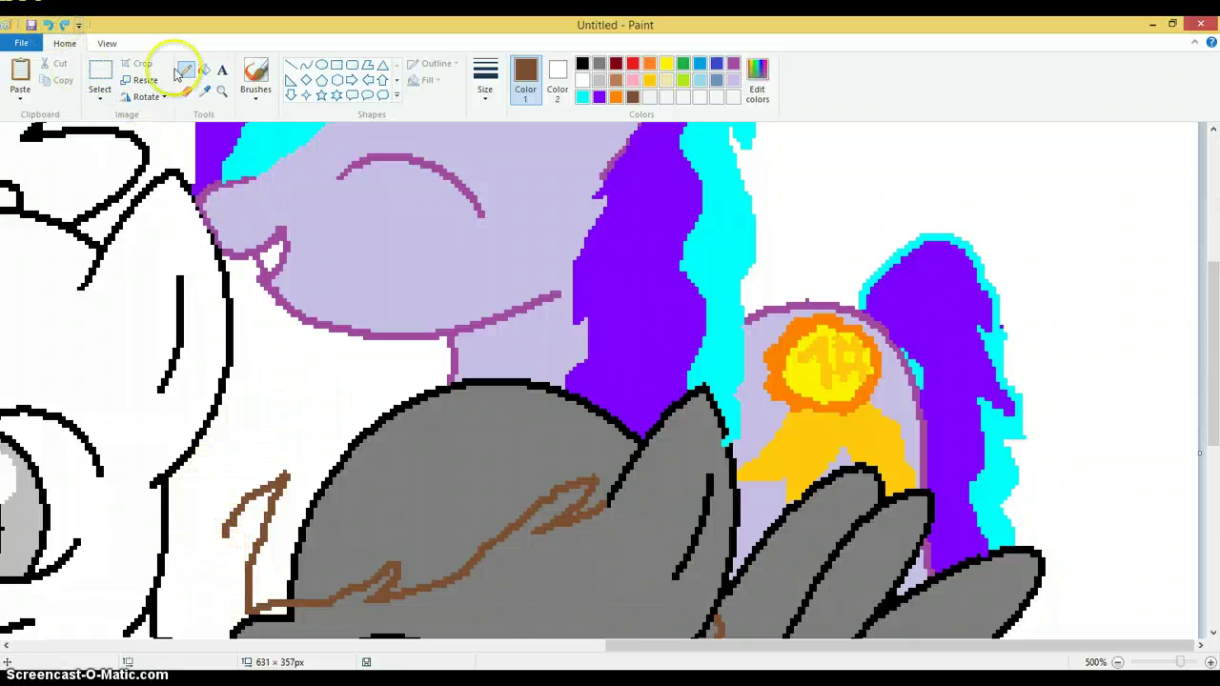
Step: At 800% zoom, draw the brown upper mane outline from the fringe tip to the ear, plus inner lines enclosing a stripe above the fringe
left_click(222, 89)
left_click(349, 436)
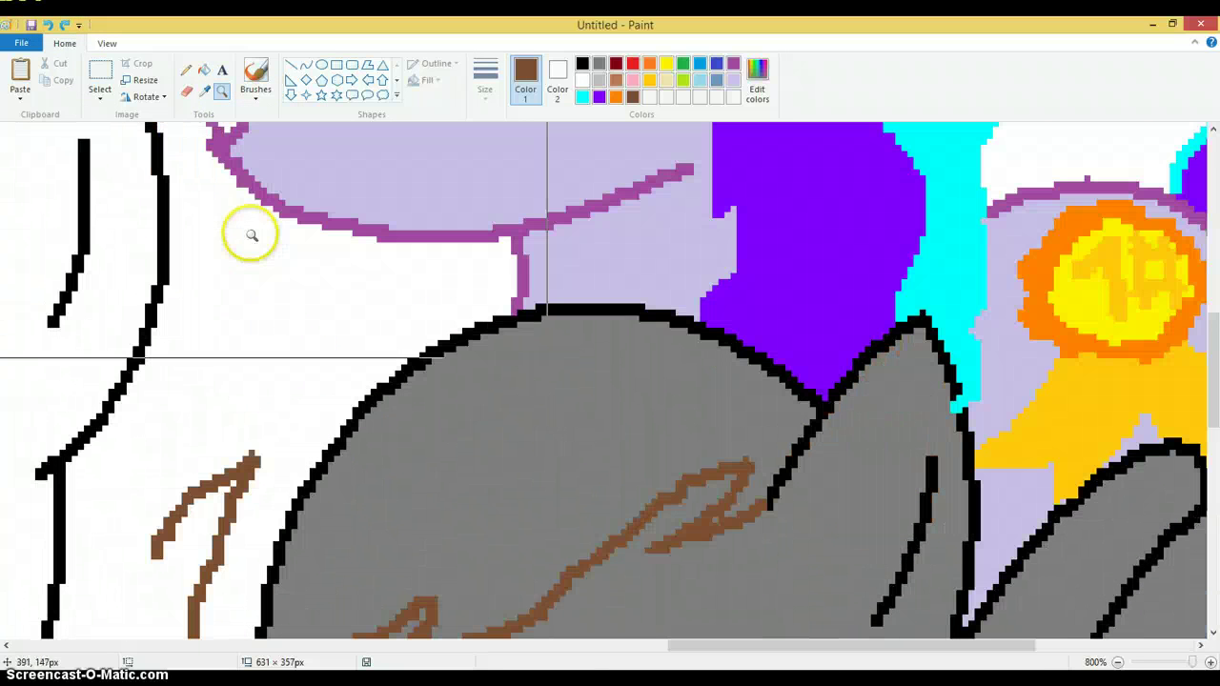
left_click(186, 70)
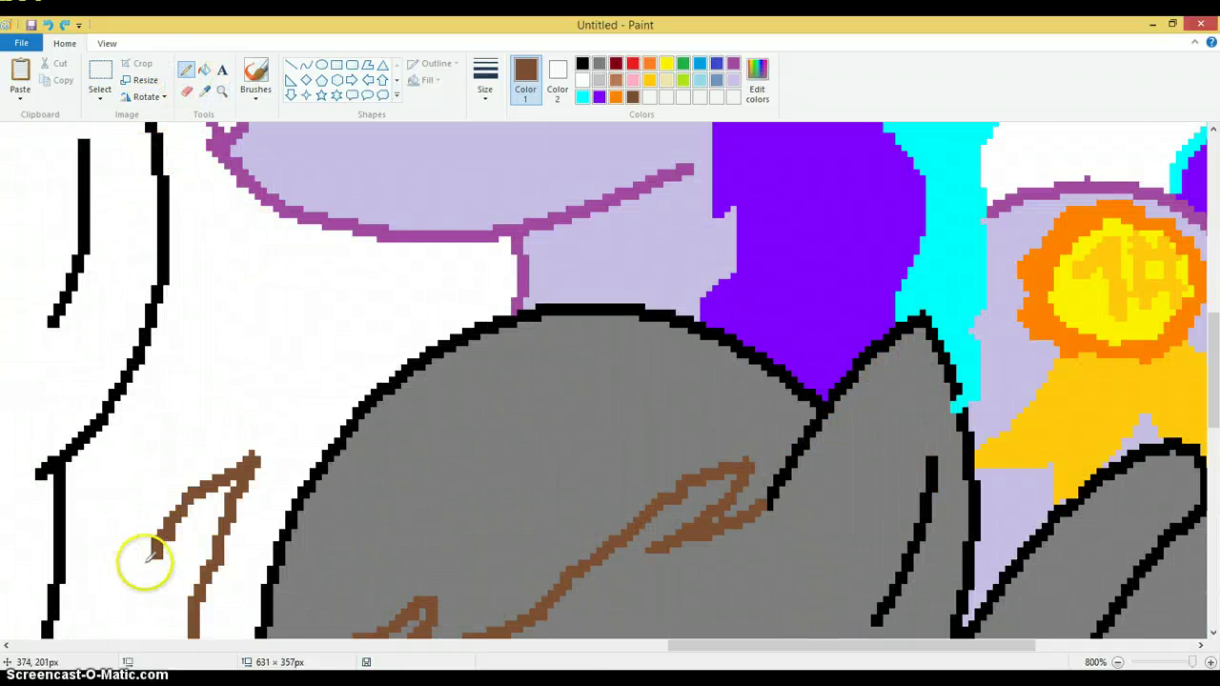
mouse_move(148, 555)
left_mouse_down()
mouse_move(127, 536)
mouse_move(131, 478)
mouse_move(229, 337)
mouse_move(193, 335)
mouse_move(162, 365)
mouse_move(176, 346)
mouse_move(238, 292)
mouse_move(396, 266)
mouse_move(501, 266)
mouse_move(441, 208)
mouse_move(392, 207)
mouse_move(588, 198)
mouse_move(679, 211)
mouse_move(786, 268)
mouse_move(818, 310)
mouse_move(766, 240)
mouse_move(826, 234)
mouse_move(877, 309)
left_mouse_up()
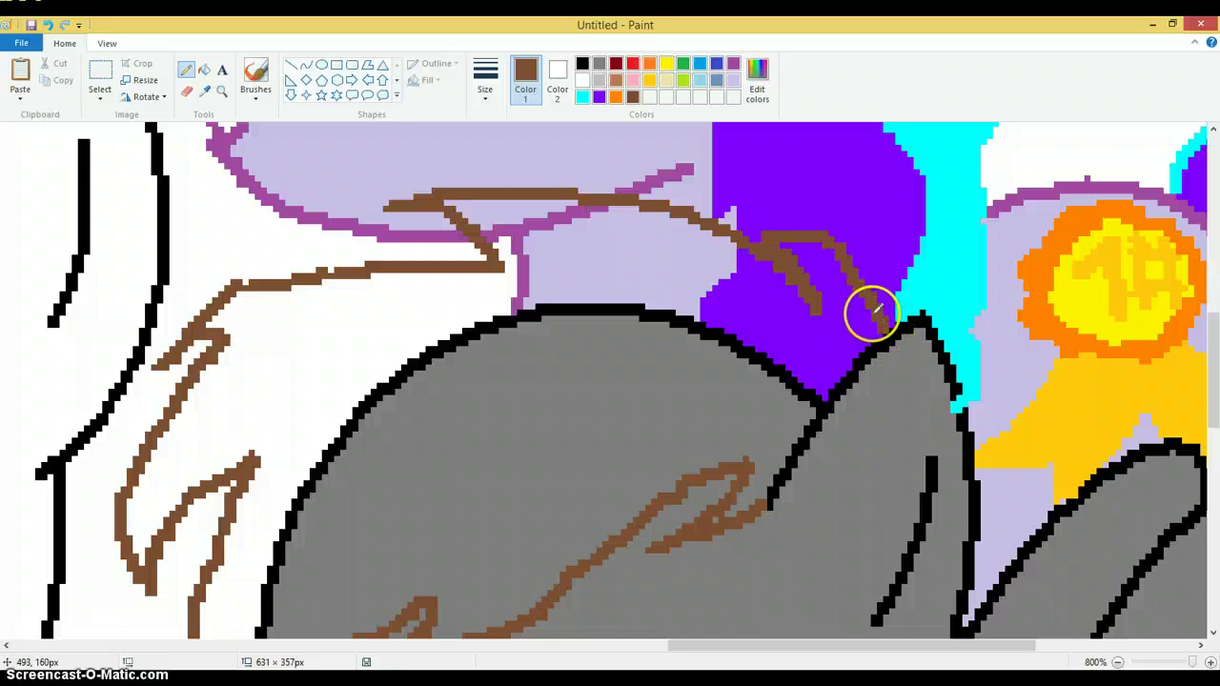
mouse_move(238, 459)
left_mouse_down()
mouse_move(191, 483)
mouse_move(333, 376)
mouse_move(486, 318)
mouse_move(636, 293)
mouse_move(759, 312)
mouse_move(851, 367)
left_mouse_up()
scroll(276, 567, "down", 3)
mouse_move(245, 512)
left_mouse_down()
mouse_move(197, 545)
mouse_move(268, 448)
mouse_move(406, 350)
mouse_move(539, 312)
mouse_move(641, 309)
mouse_move(790, 332)
left_mouse_up()
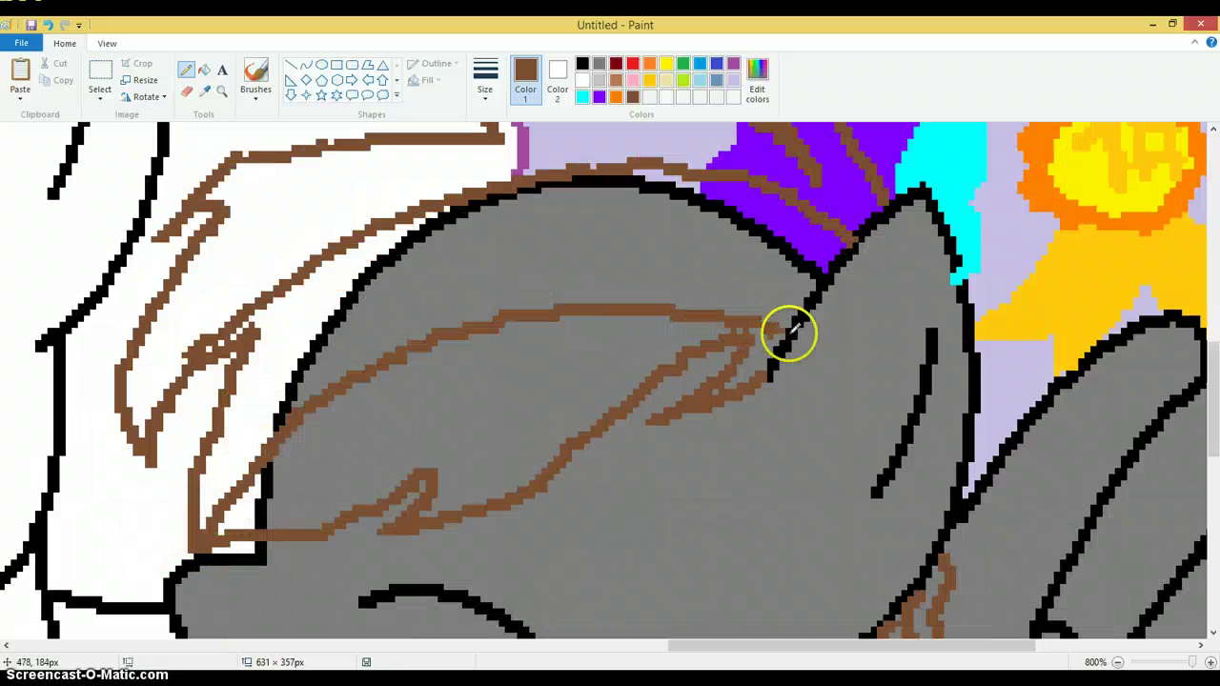
Step: Fill the lower fringe section on the pegasus's forehead with dark brown, including the small gaps near the snout and ear
left_click(204, 70)
left_click(435, 403)
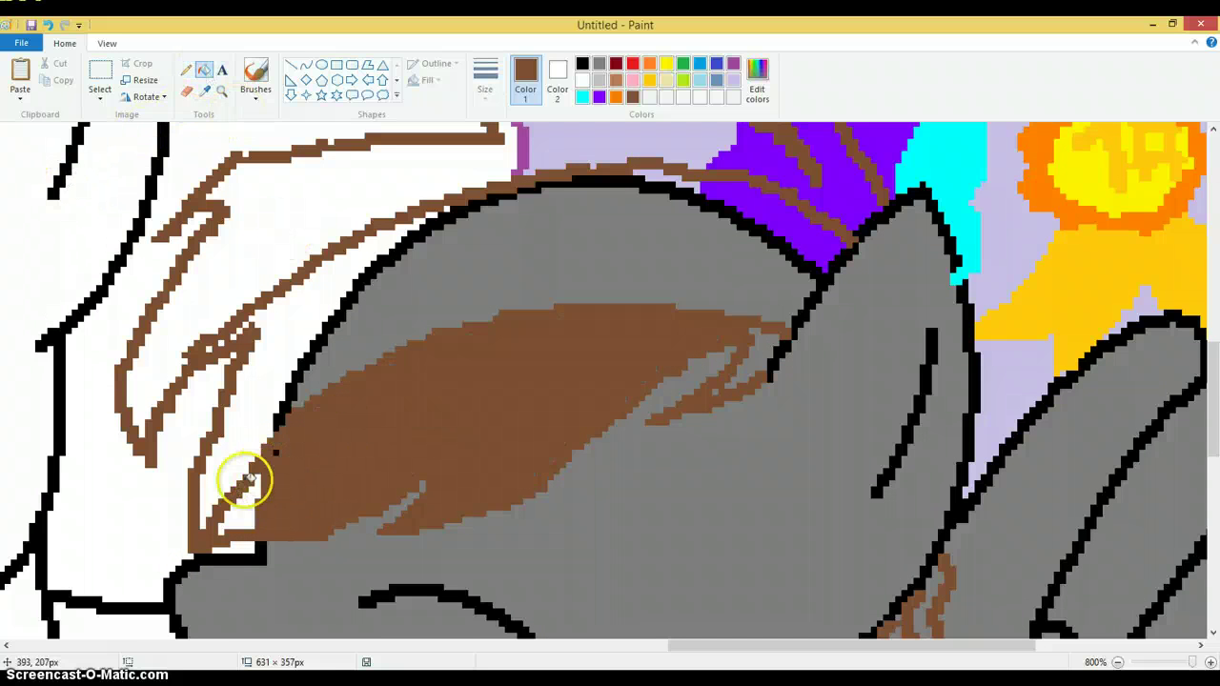
left_click(235, 508)
left_click(280, 449)
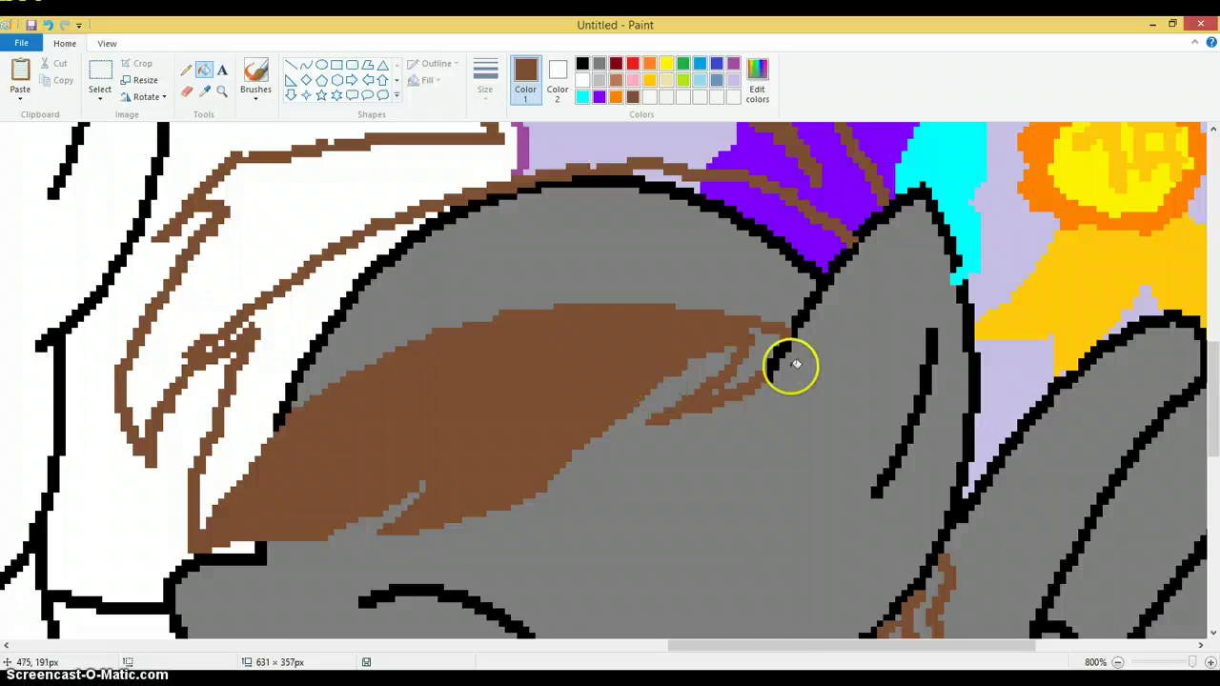
left_click(762, 351)
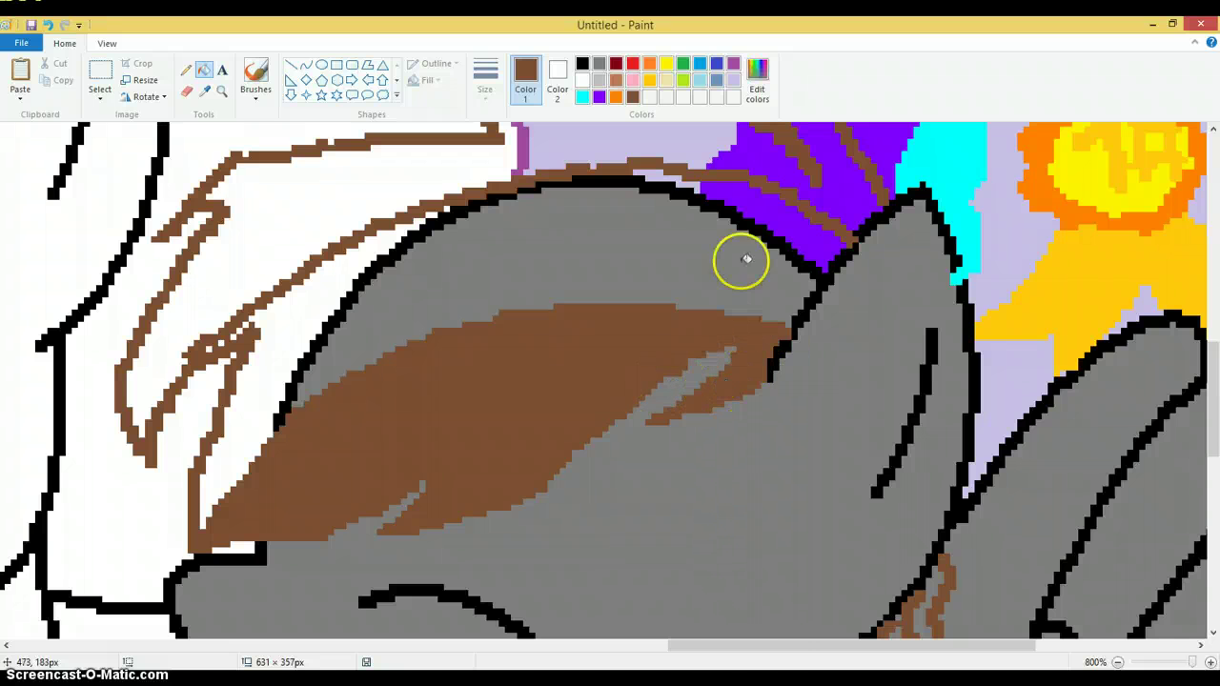
Step: Fill the upper mane section above the pegasus's head with dark brown, covering the lavender pony's parts inside its outline
left_click(879, 179)
scroll(842, 206, "up", 4)
left_click(677, 396)
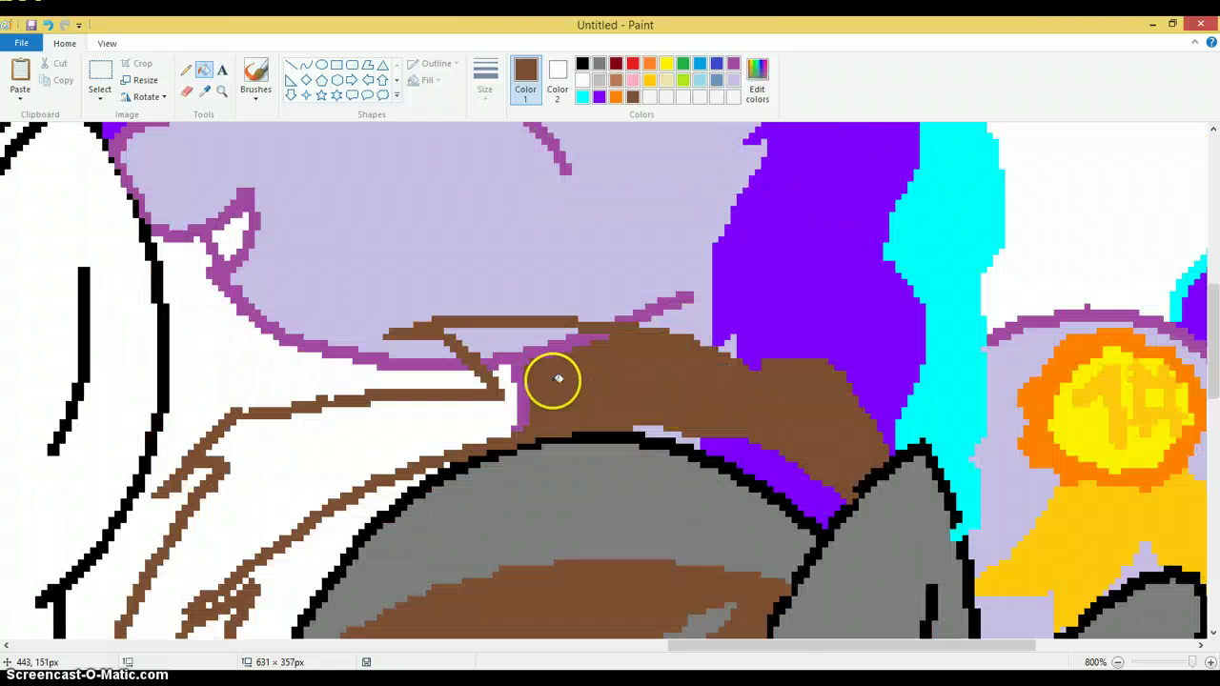
left_click(553, 379)
left_click(511, 349)
left_click(504, 373)
left_click(508, 401)
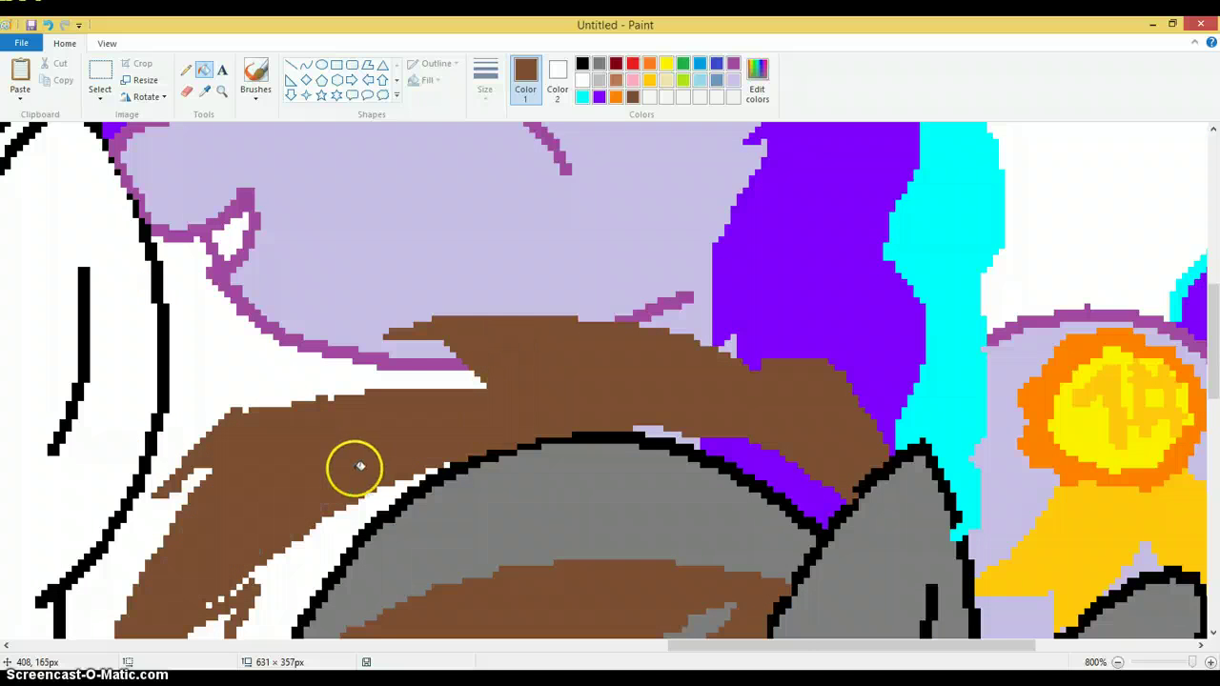
Step: Extend the front lock of the upper mane and build up its upper edge with dark brown pencil strokes
scroll(267, 381, "down", 4)
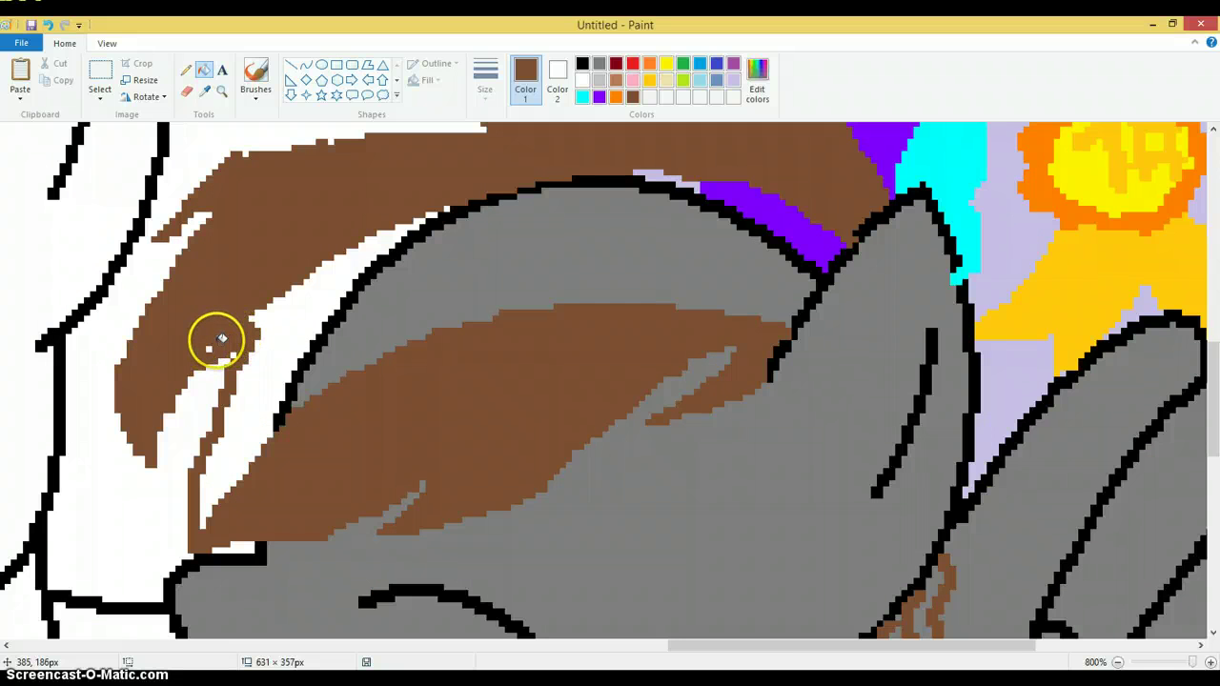
left_click(186, 70)
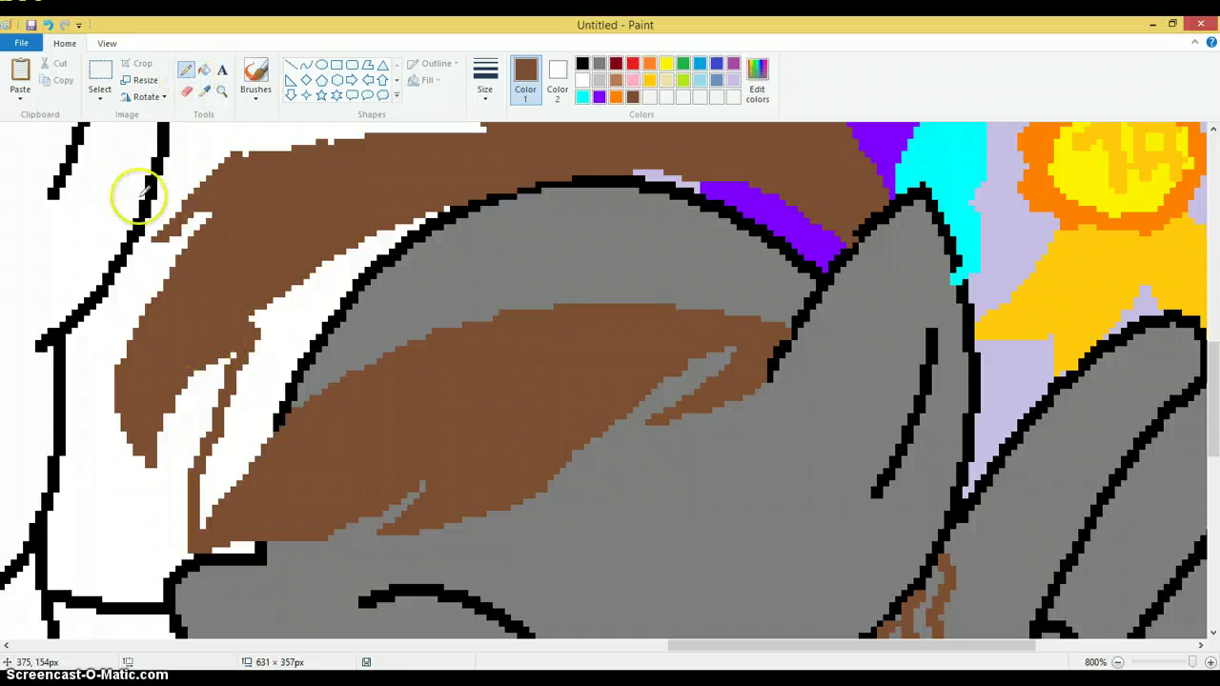
mouse_move(143, 251)
left_mouse_down()
mouse_move(218, 195)
mouse_move(165, 240)
mouse_move(217, 227)
left_mouse_up()
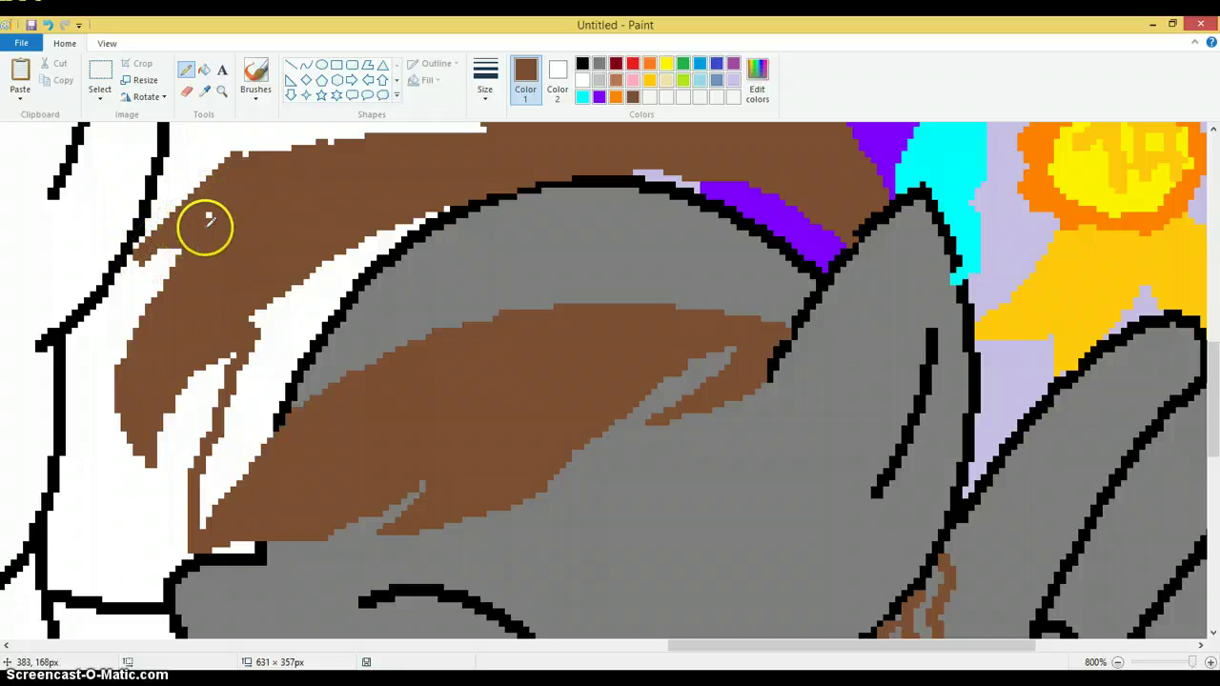
scroll(233, 200, "up", 3)
mouse_move(237, 280)
left_mouse_down()
mouse_move(251, 305)
mouse_move(308, 258)
mouse_move(443, 238)
mouse_move(484, 253)
mouse_move(372, 264)
left_mouse_up()
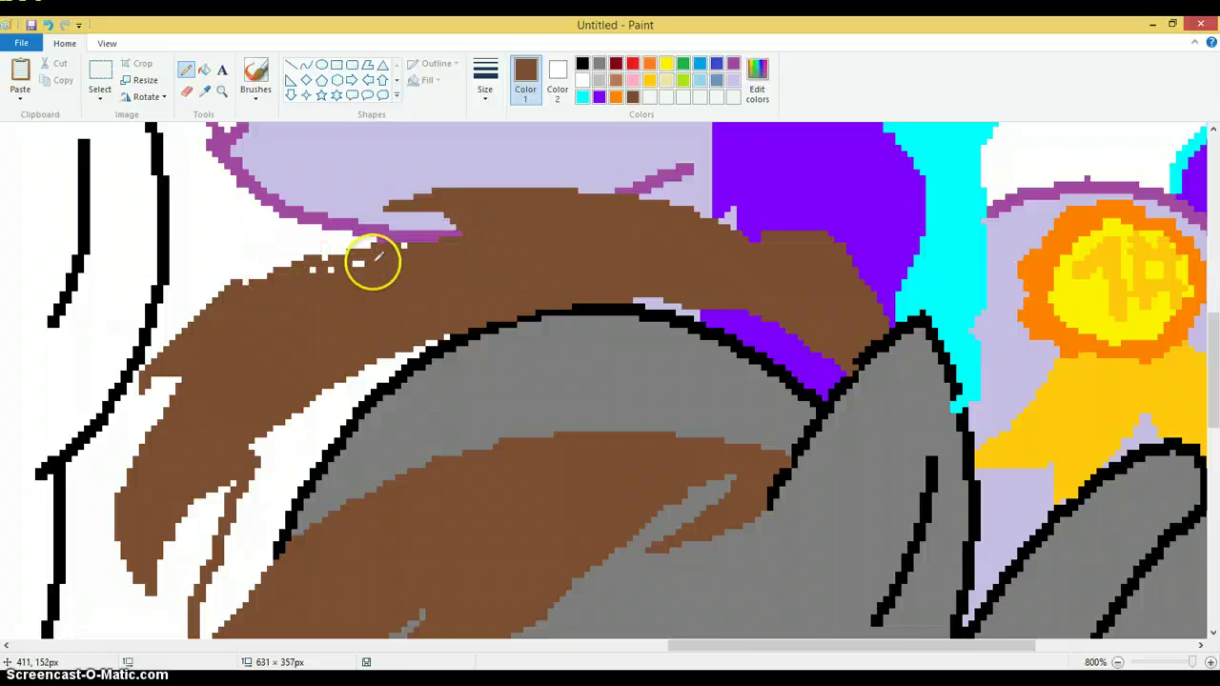
scroll(358, 319, "down", 3)
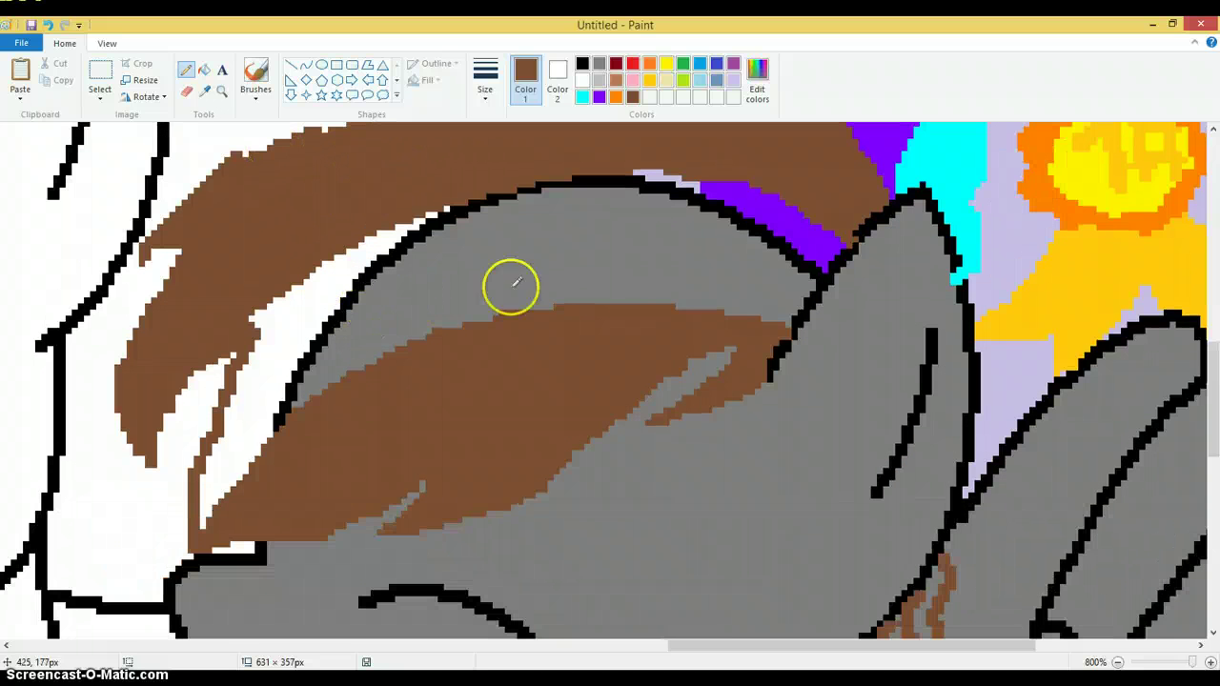
Step: Fill the stripe between the two brown mane sections and its adjoining head outline with red, and undo the last outline fill
left_click(632, 65)
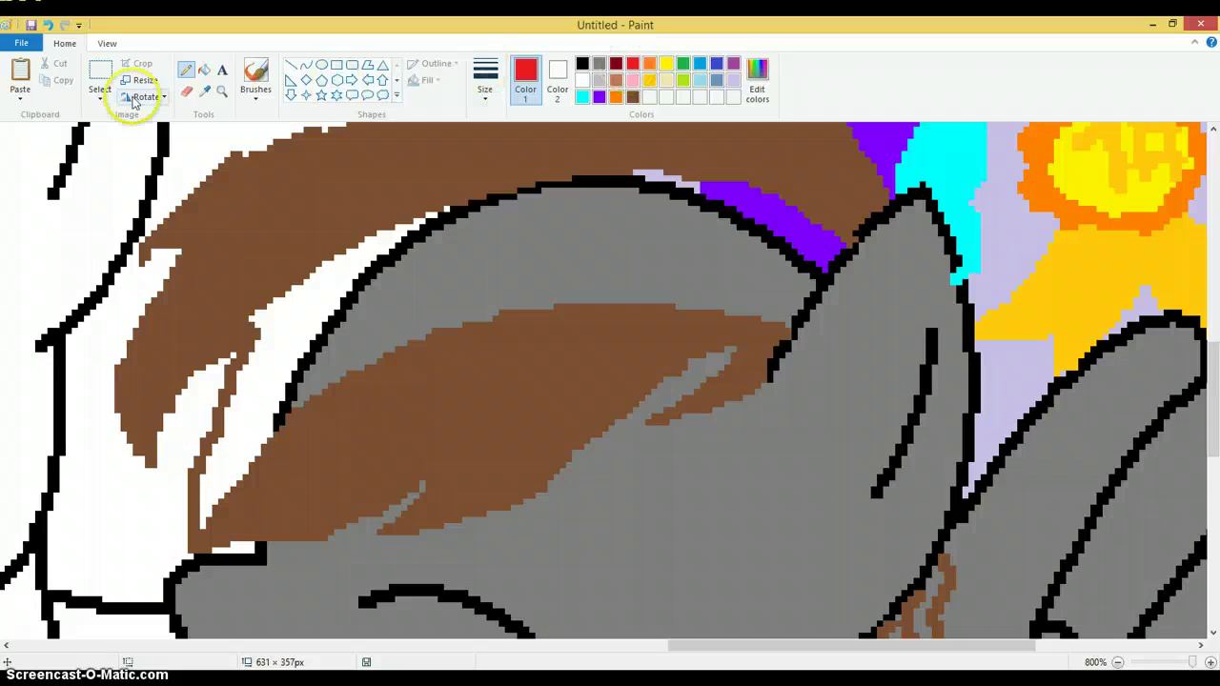
left_click(204, 70)
left_click(272, 350)
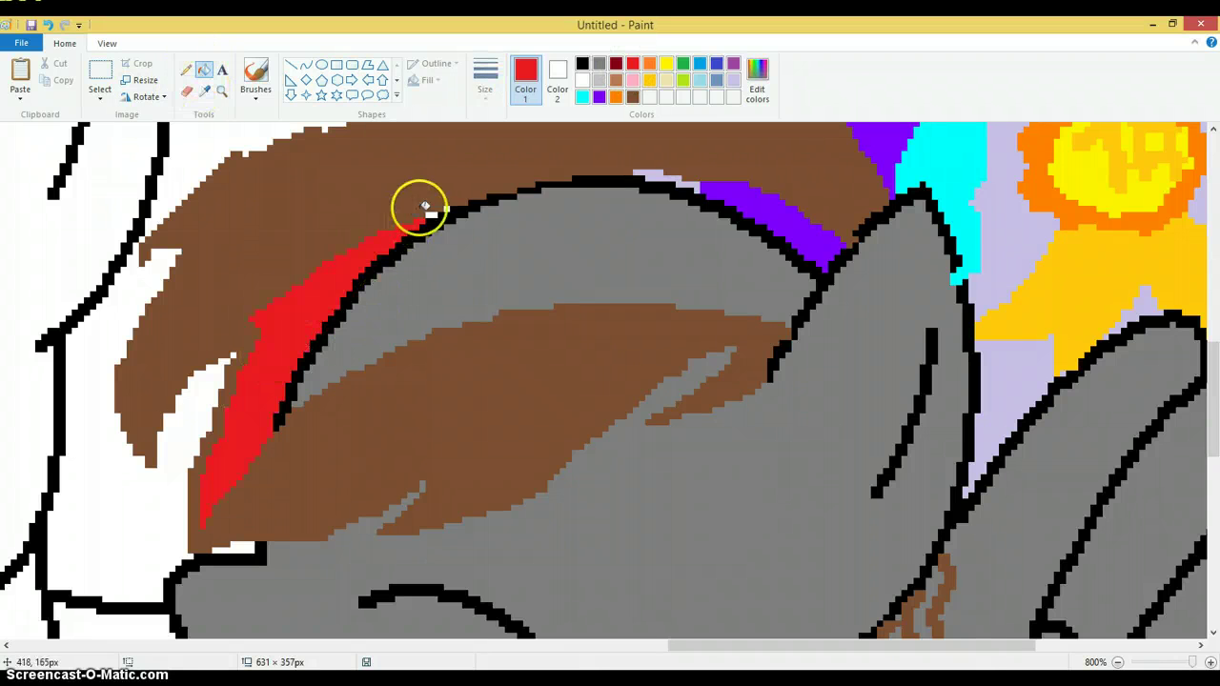
left_click(428, 229)
left_click(477, 230)
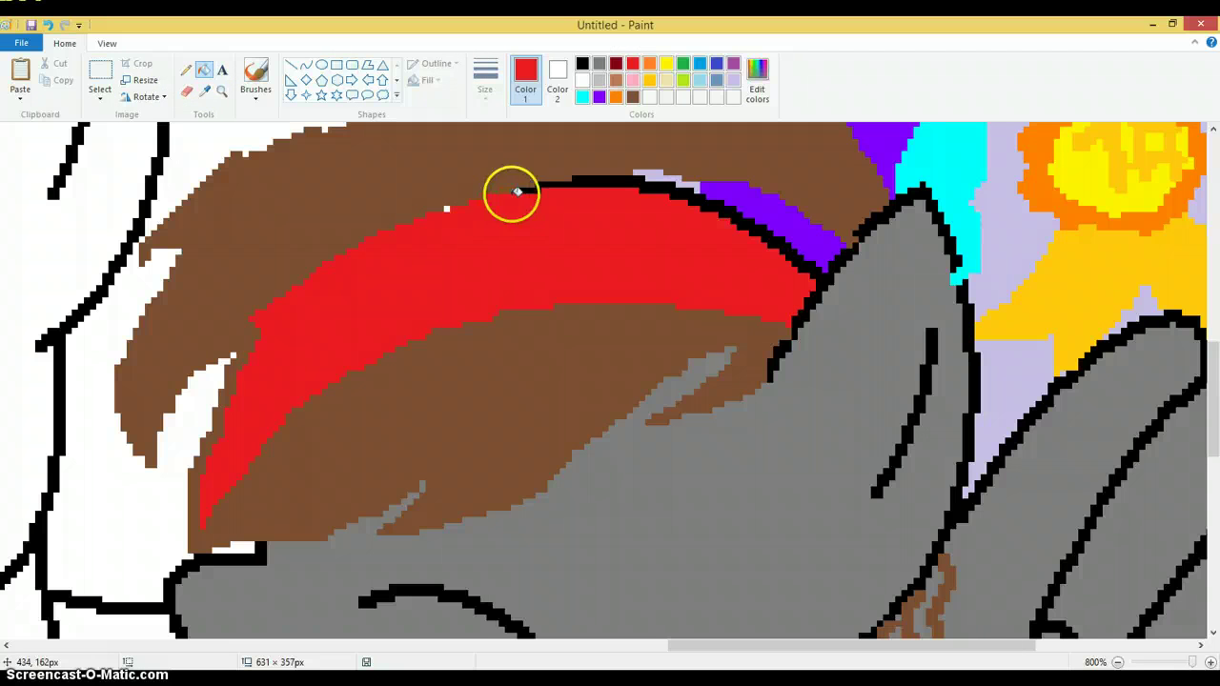
left_click(586, 180)
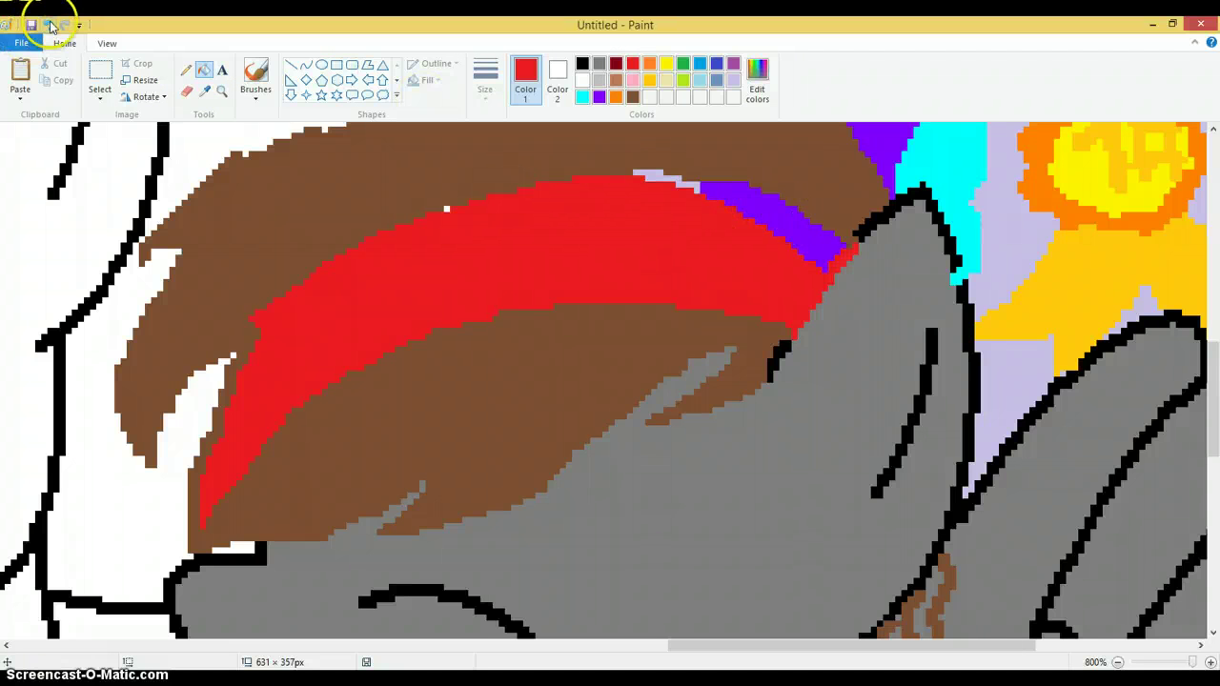
left_click(50, 26)
Step: Switch to the browser and start the video "Mlp Couples mane 6" from the finished video's suggestions on YouTube
left_click(1152, 23)
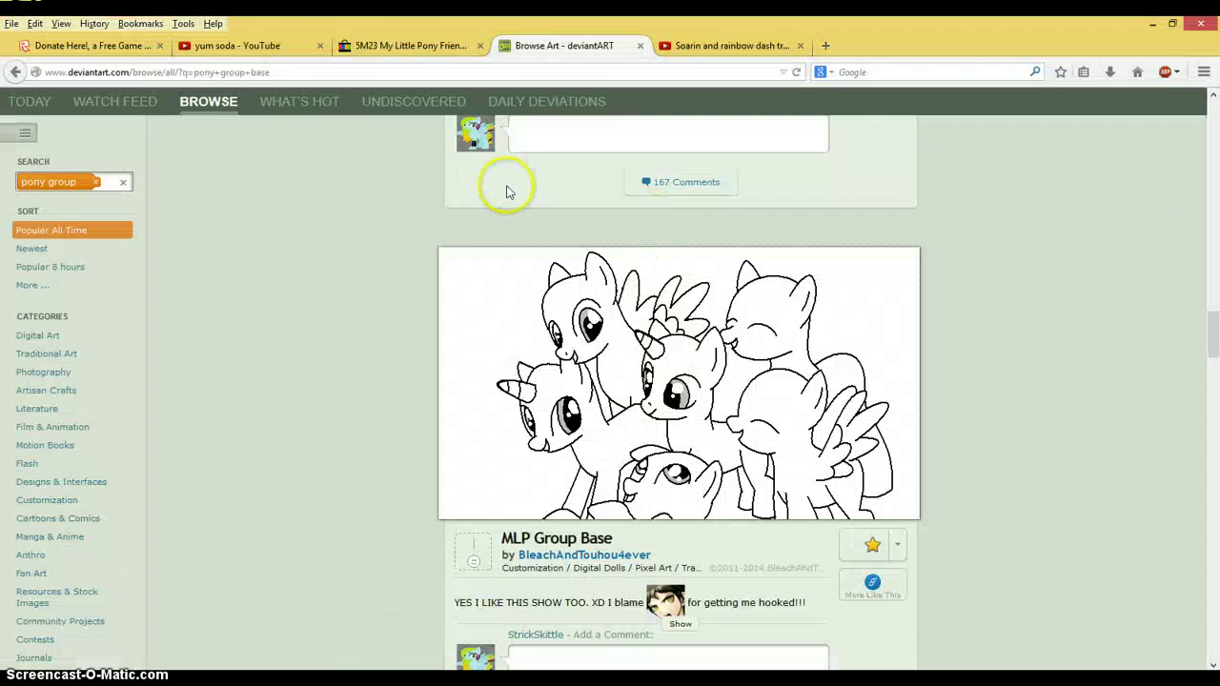
scroll(445, 119, "up", 2)
left_click(281, 48)
left_click(730, 45)
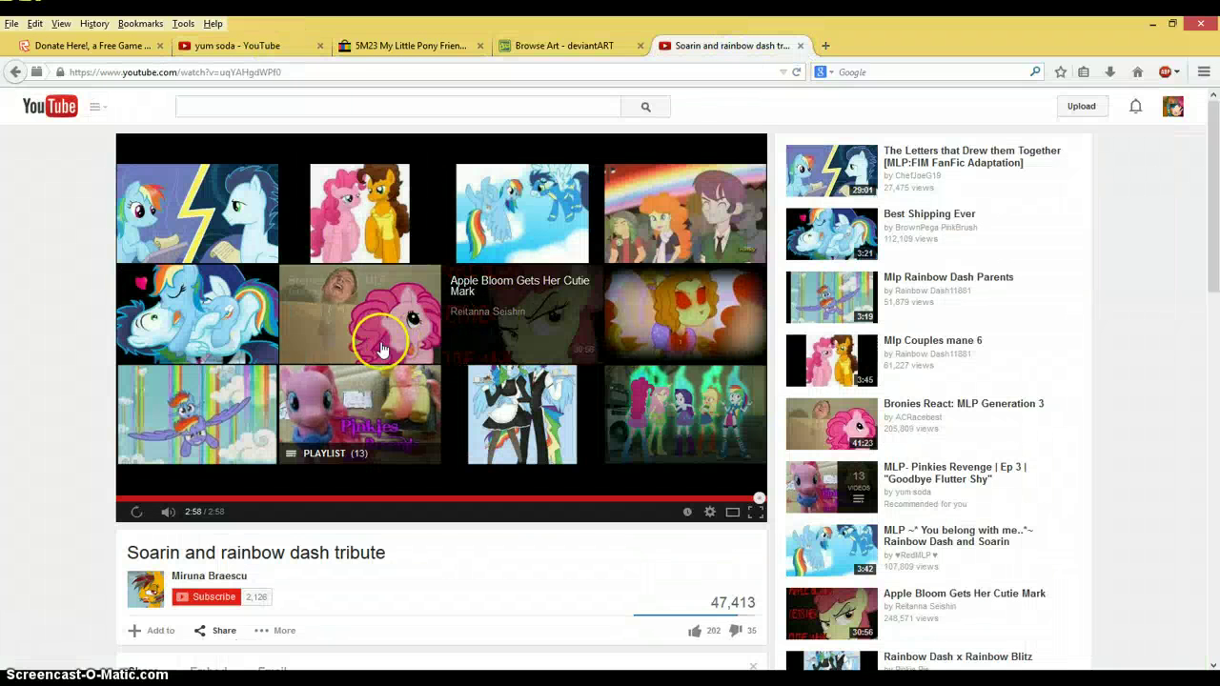
left_click(369, 220)
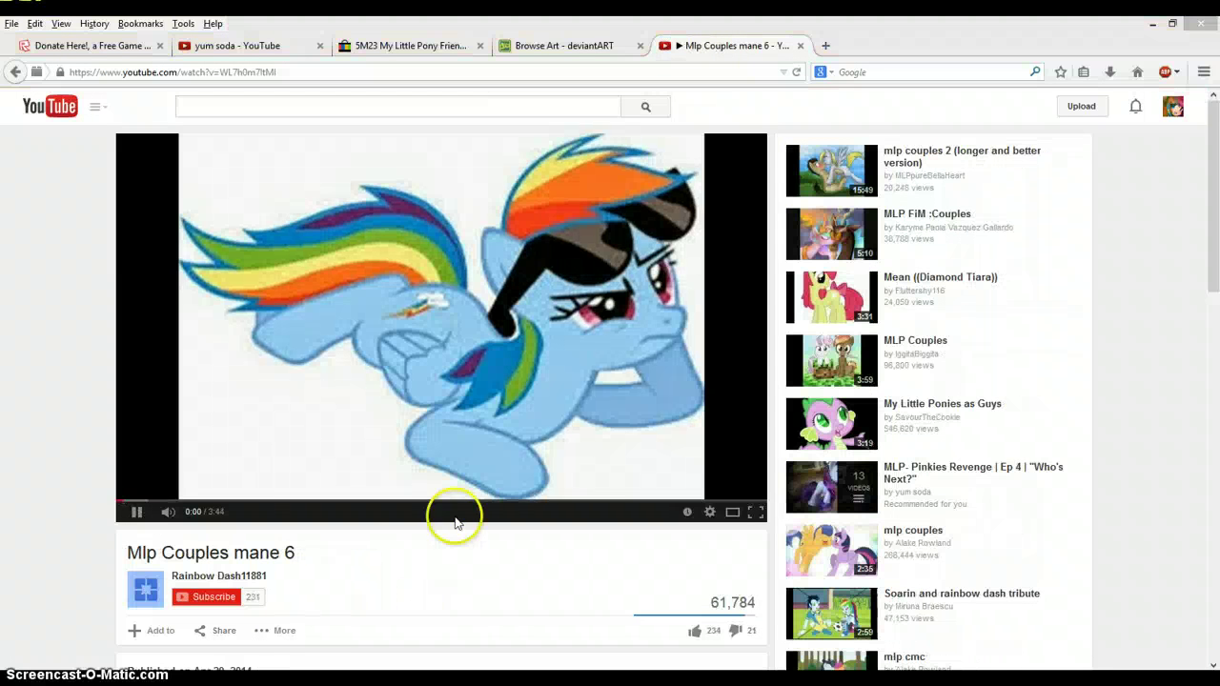
Step: Switch back to Paint and extend the red mane stripe to the ear, covering the leftover black outline and purple and lavender patches
left_click(403, 658)
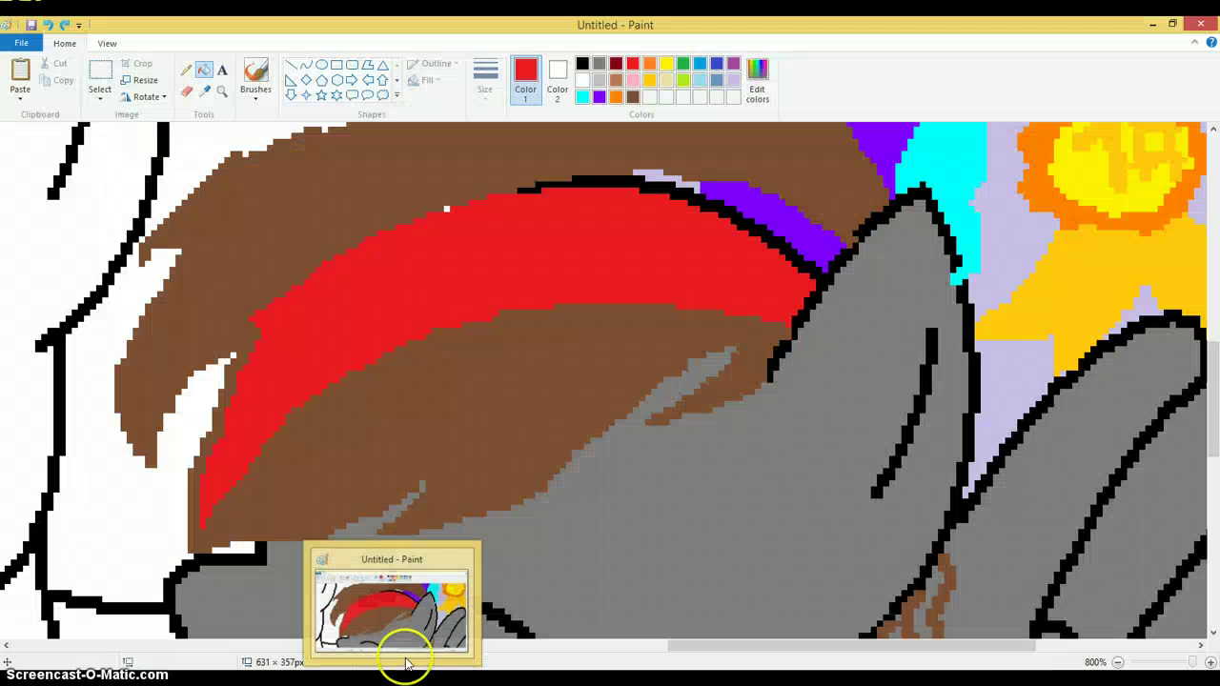
left_click(187, 70)
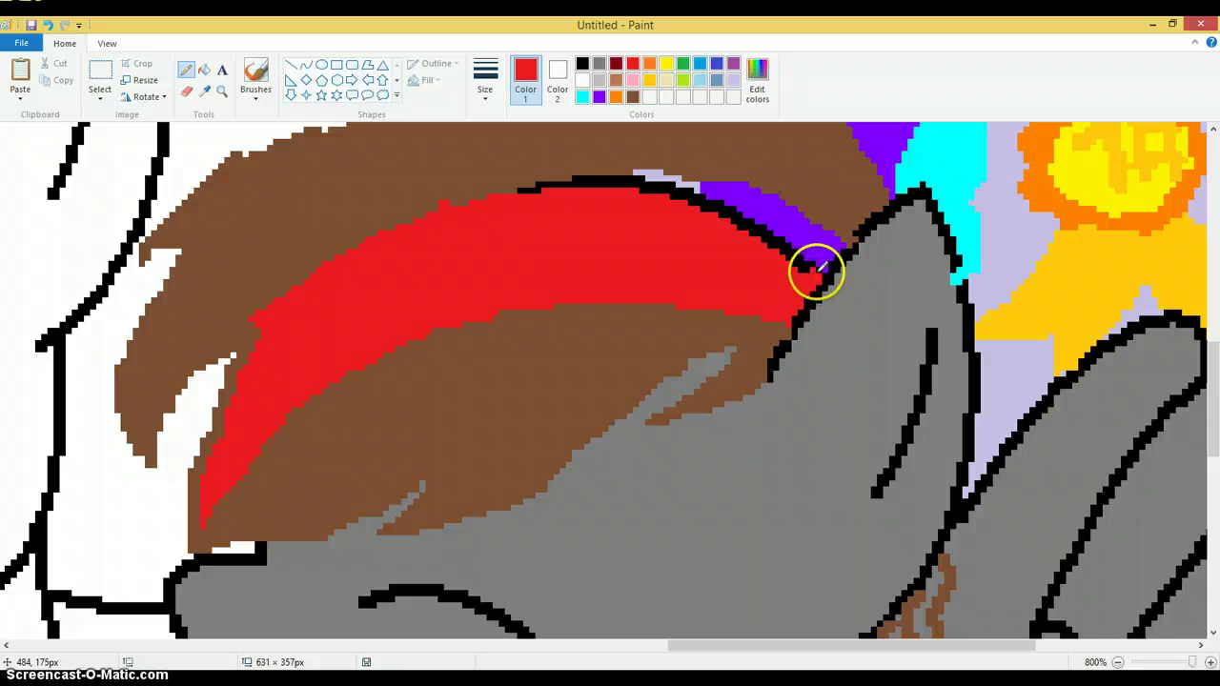
left_click_drag(822, 266, 839, 246)
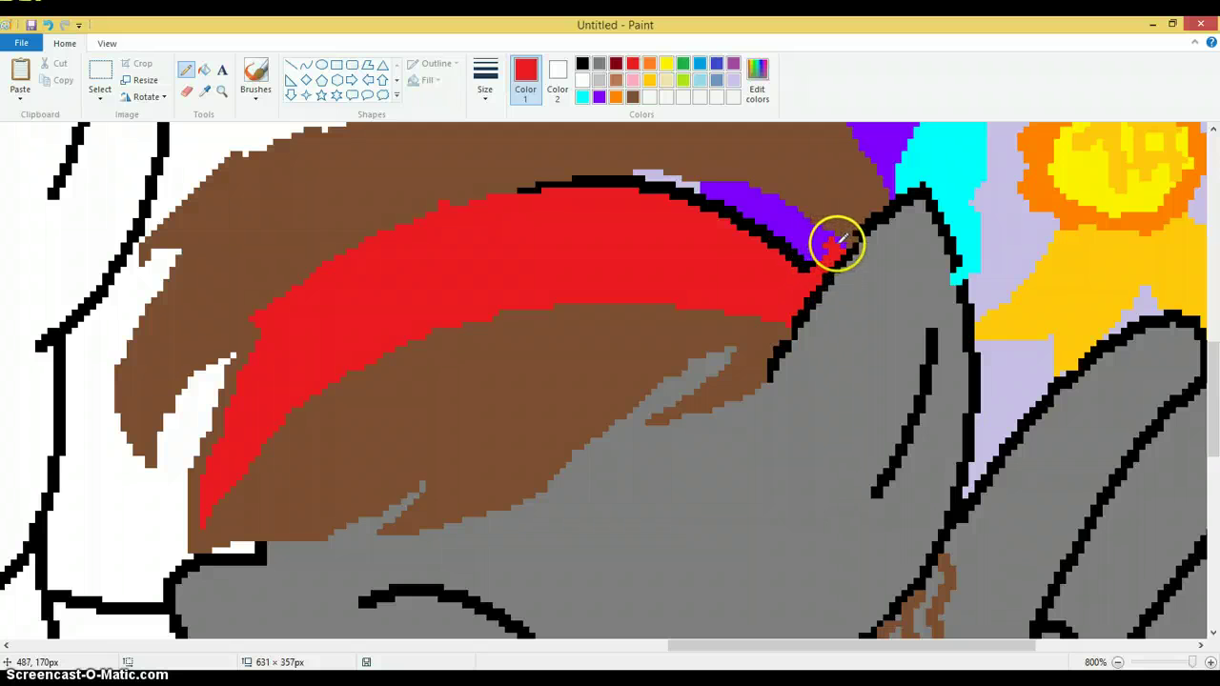
left_click(204, 70)
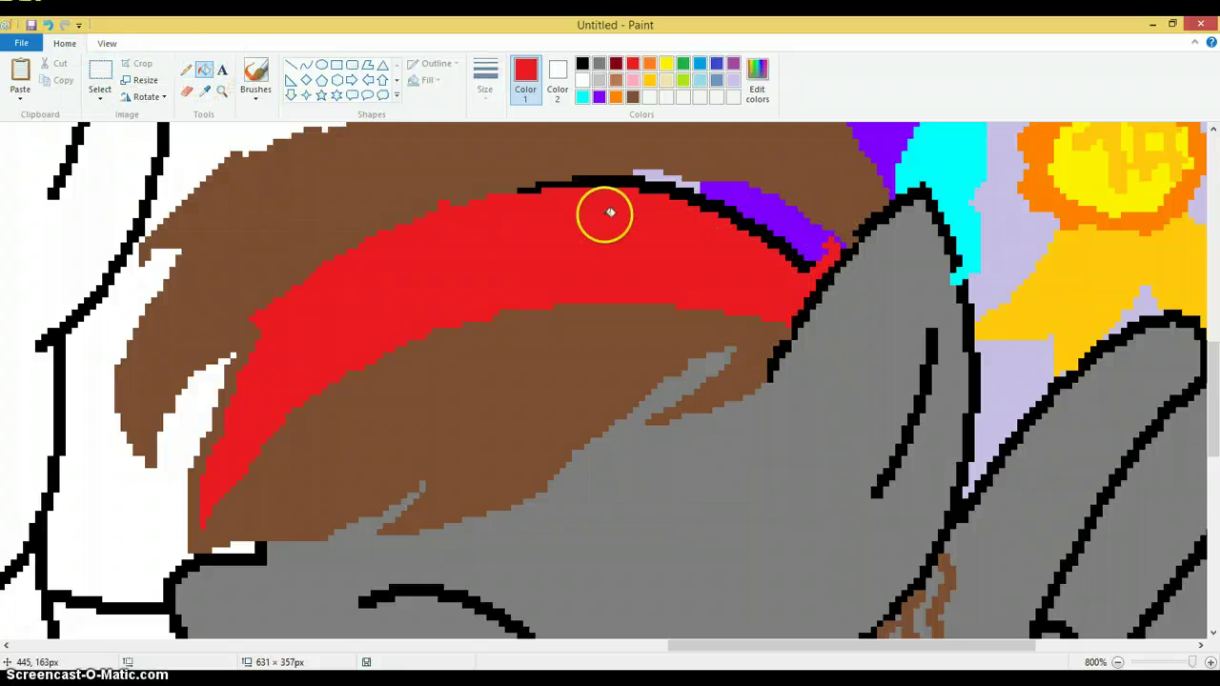
left_click(692, 200)
left_click(732, 188)
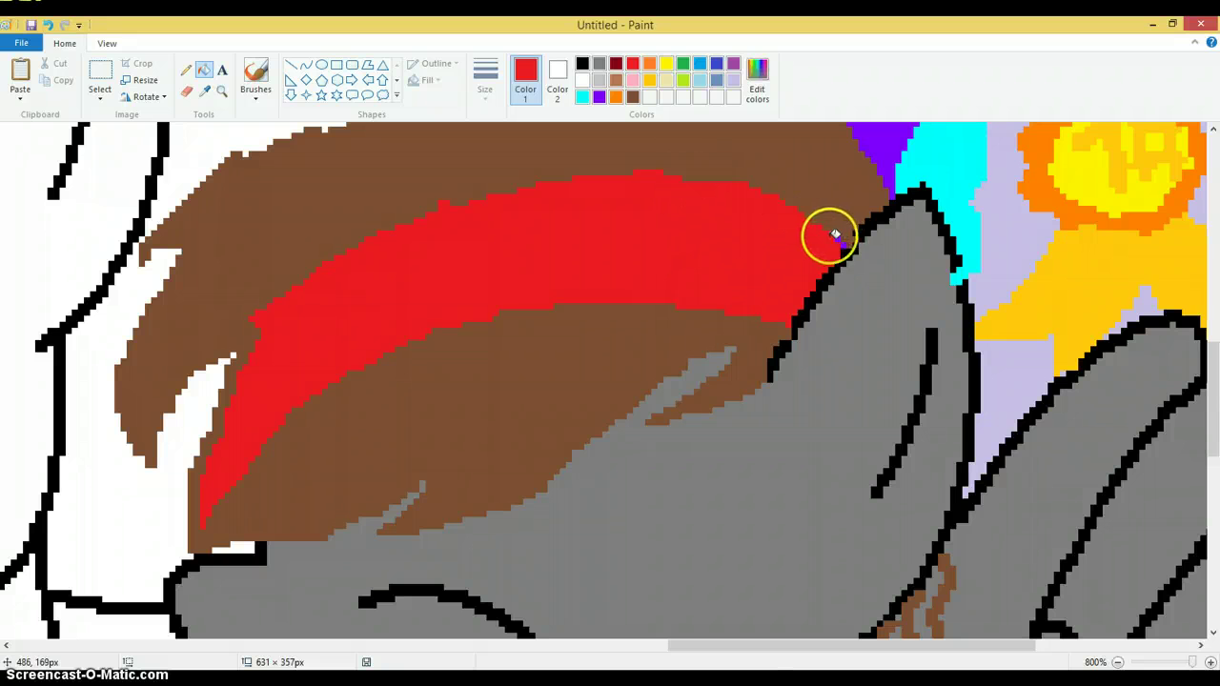
Step: Fill the central section of the small mane lock behind the pegasus's head with red and tidy its lower end
scroll(686, 246, "down", 3)
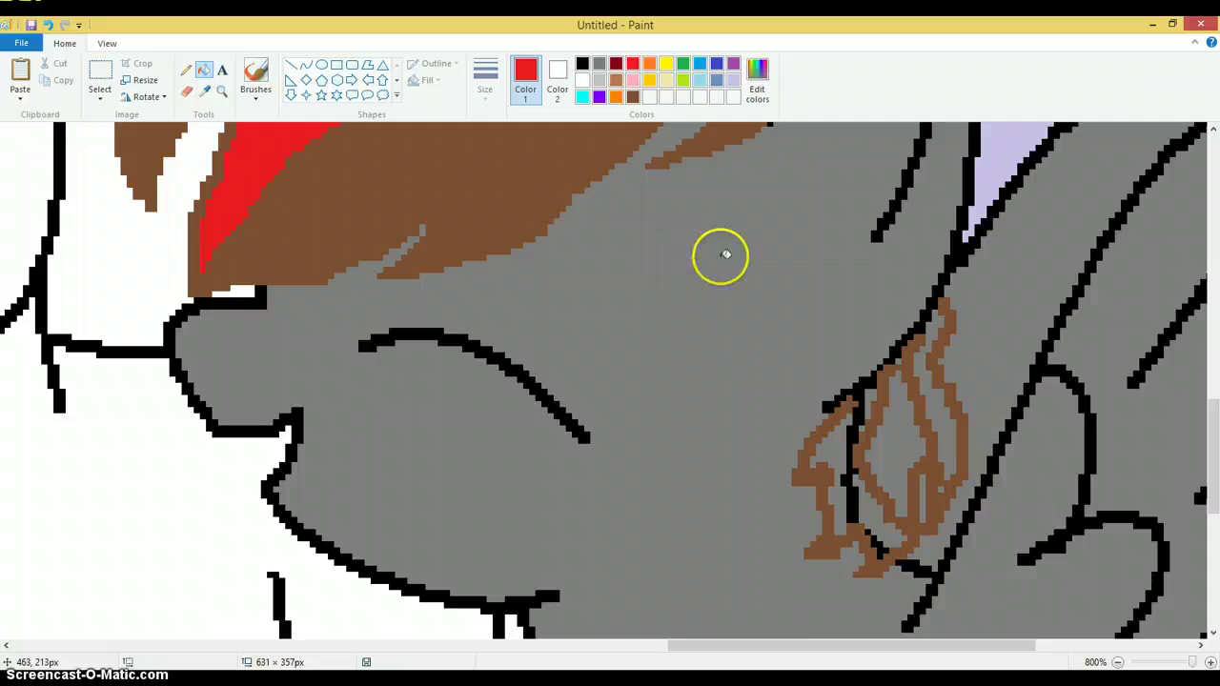
left_click(896, 481)
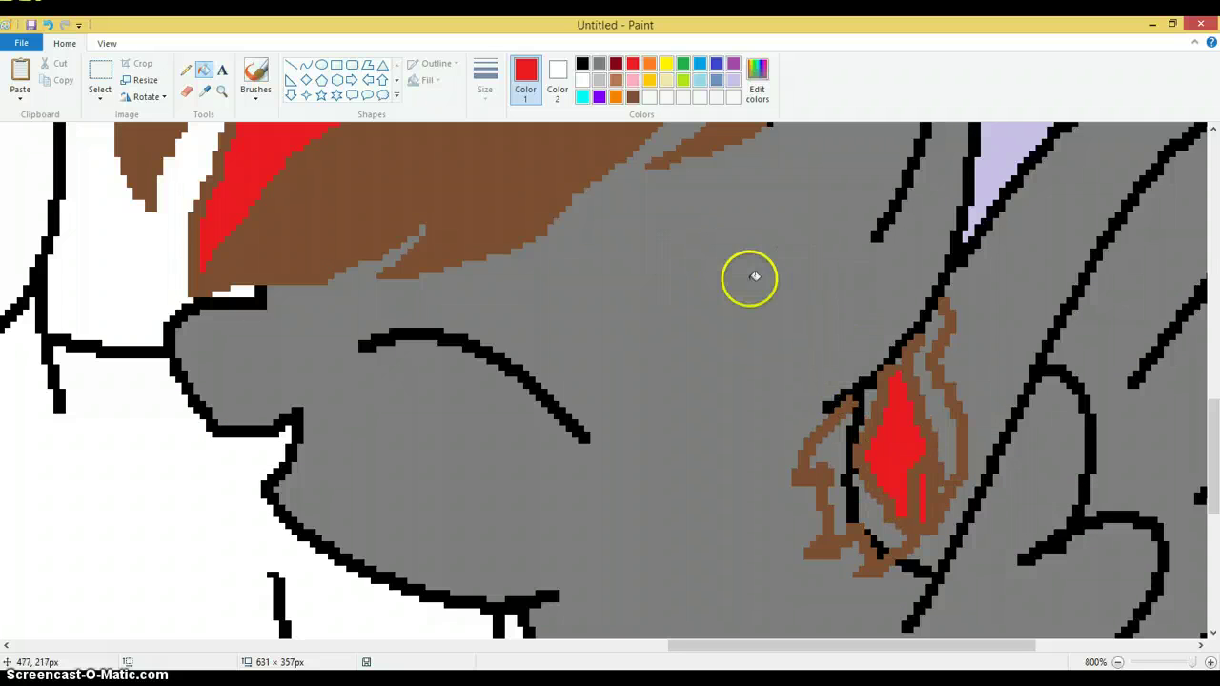
left_click(186, 70)
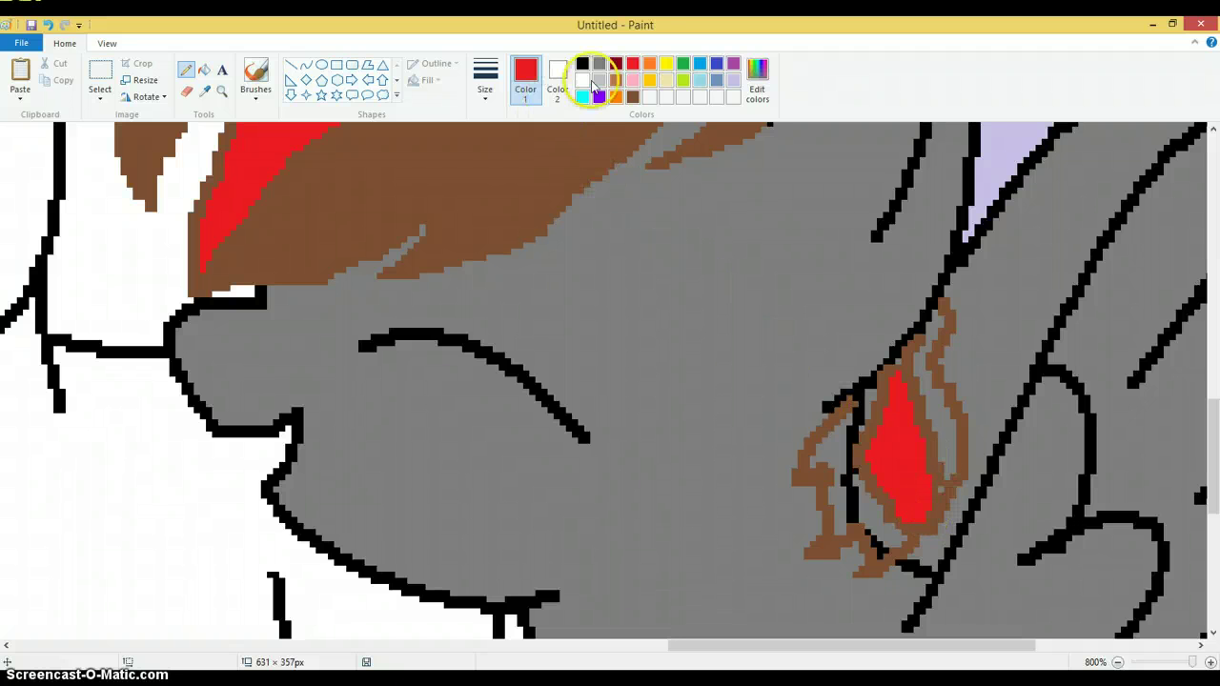
Step: Fill the remaining sections of the small mane lock with dark brown and pencil over the black neck line inside it
left_click(632, 97)
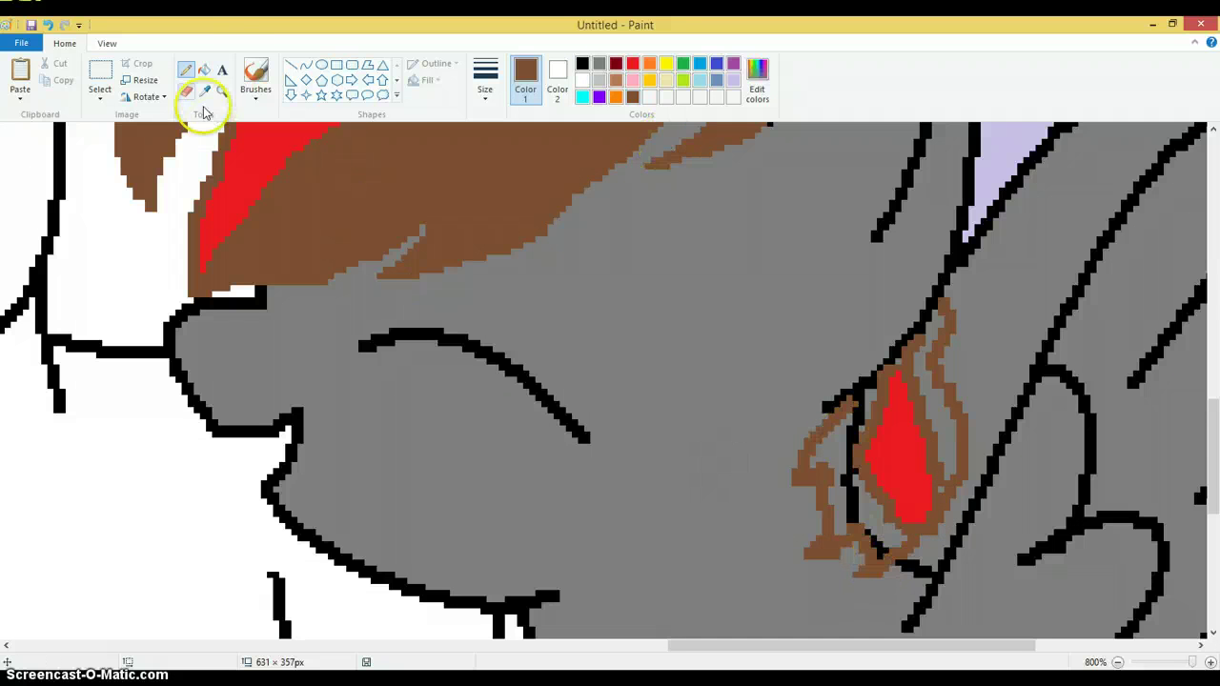
left_click(204, 69)
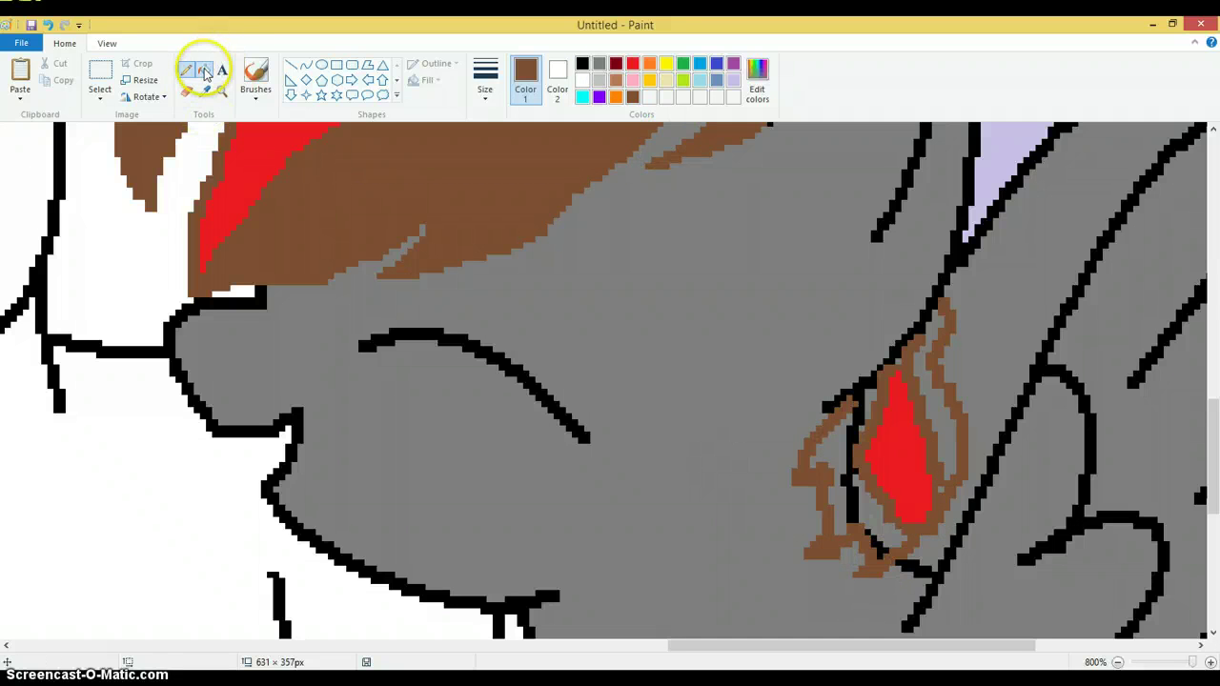
left_click(846, 446)
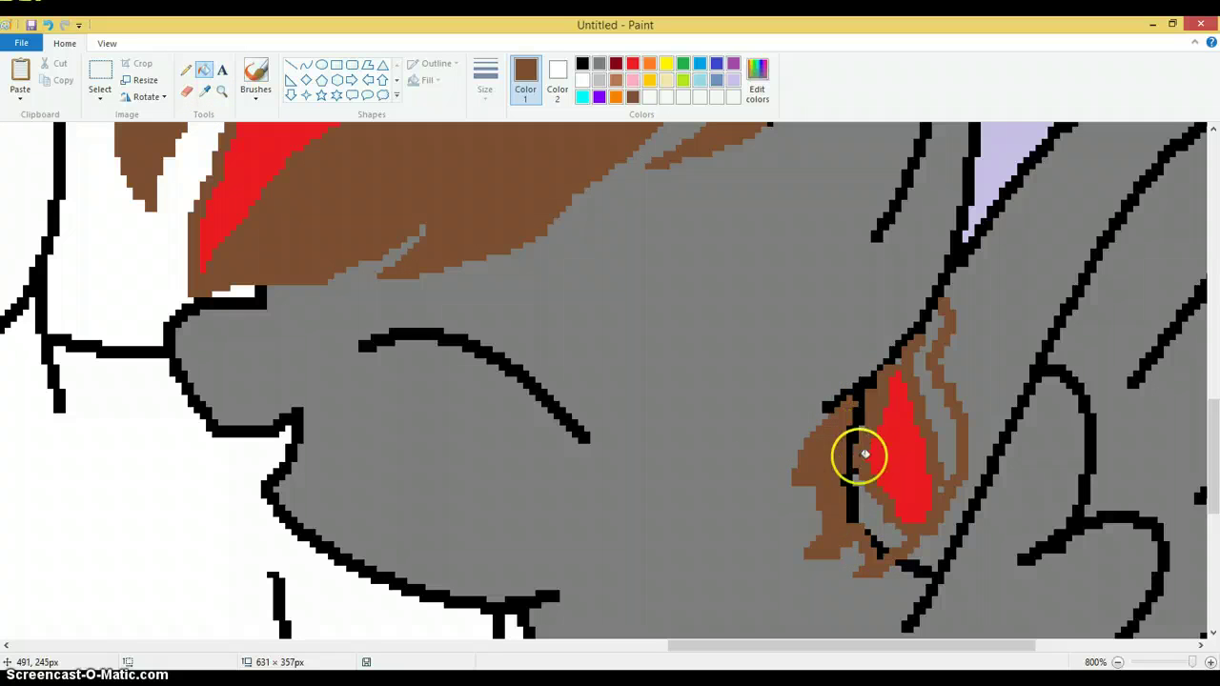
left_click(882, 522)
left_click(943, 427)
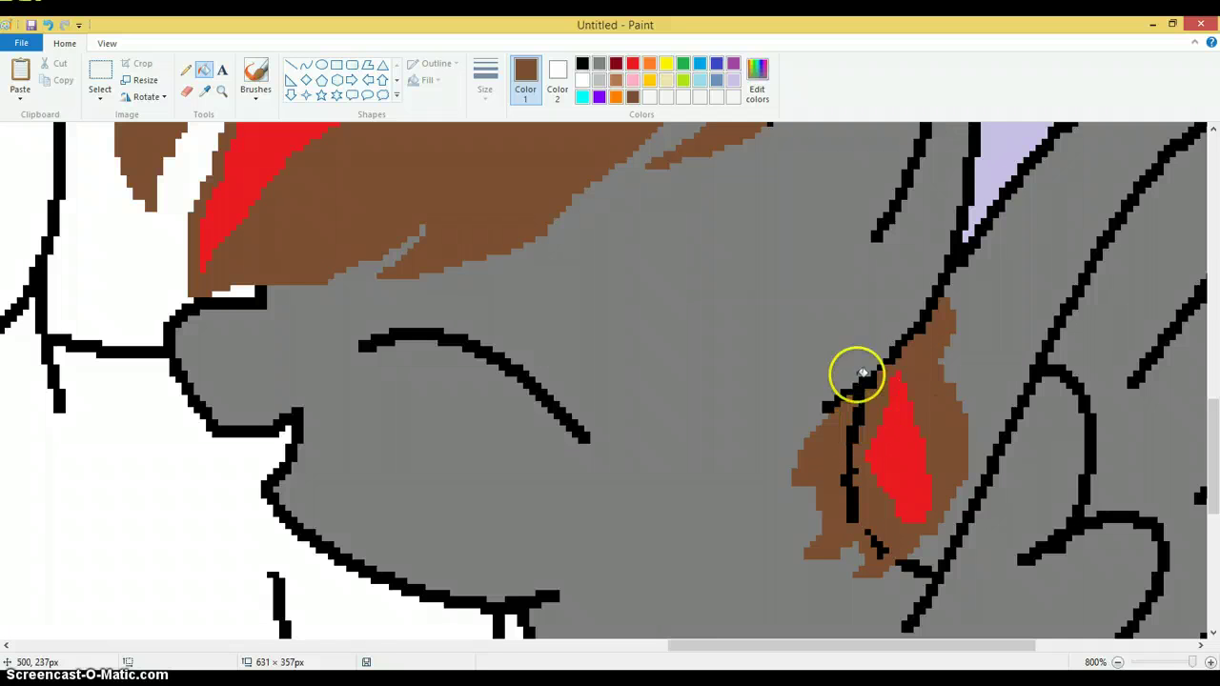
left_click(186, 71)
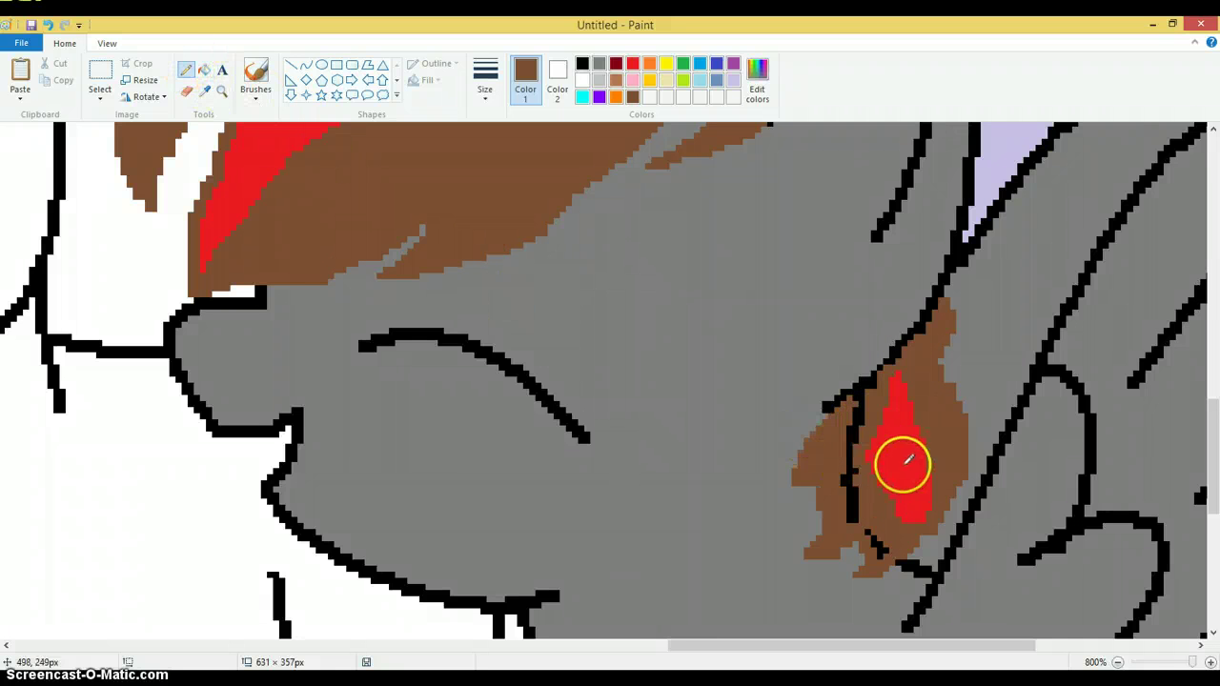
mouse_move(880, 553)
left_mouse_down()
mouse_move(849, 527)
mouse_move(842, 505)
mouse_move(851, 524)
mouse_move(863, 497)
mouse_move(857, 473)
mouse_move(846, 515)
mouse_move(858, 406)
left_mouse_up()
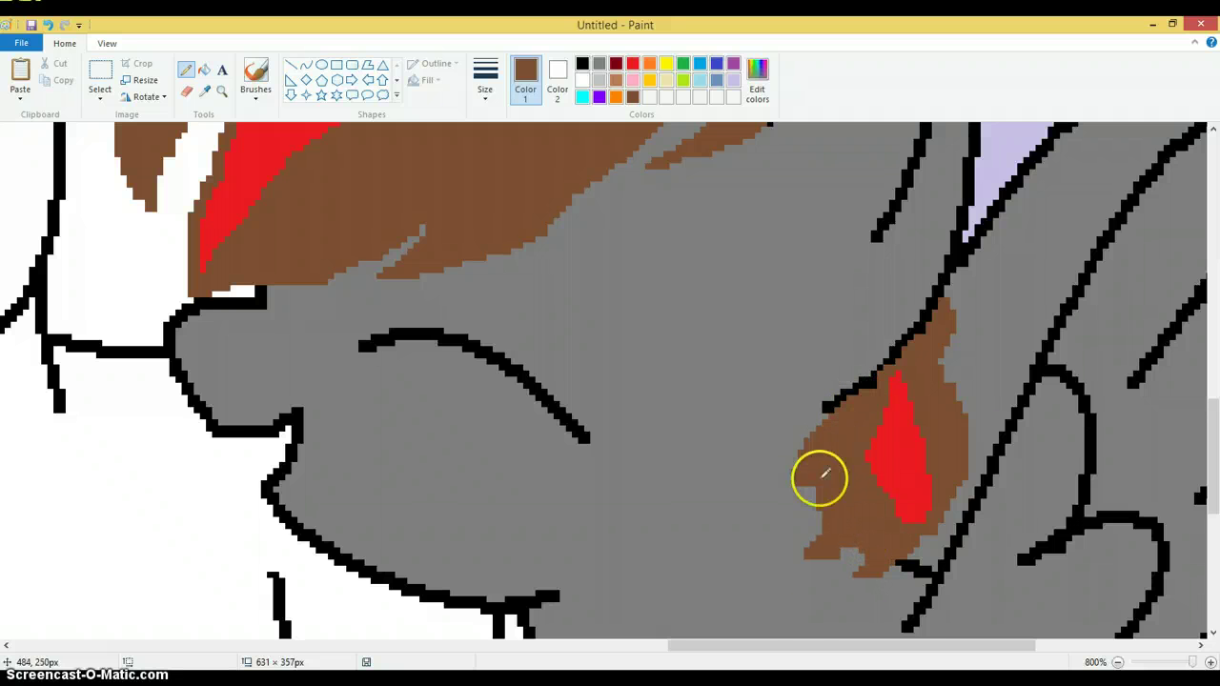
Step: Try a wavy dark brown tail outline beside the grey pegasus's hind leg, over the lavender pony's body, and undo it
left_click(221, 91)
right_click(264, 349)
right_click(264, 346)
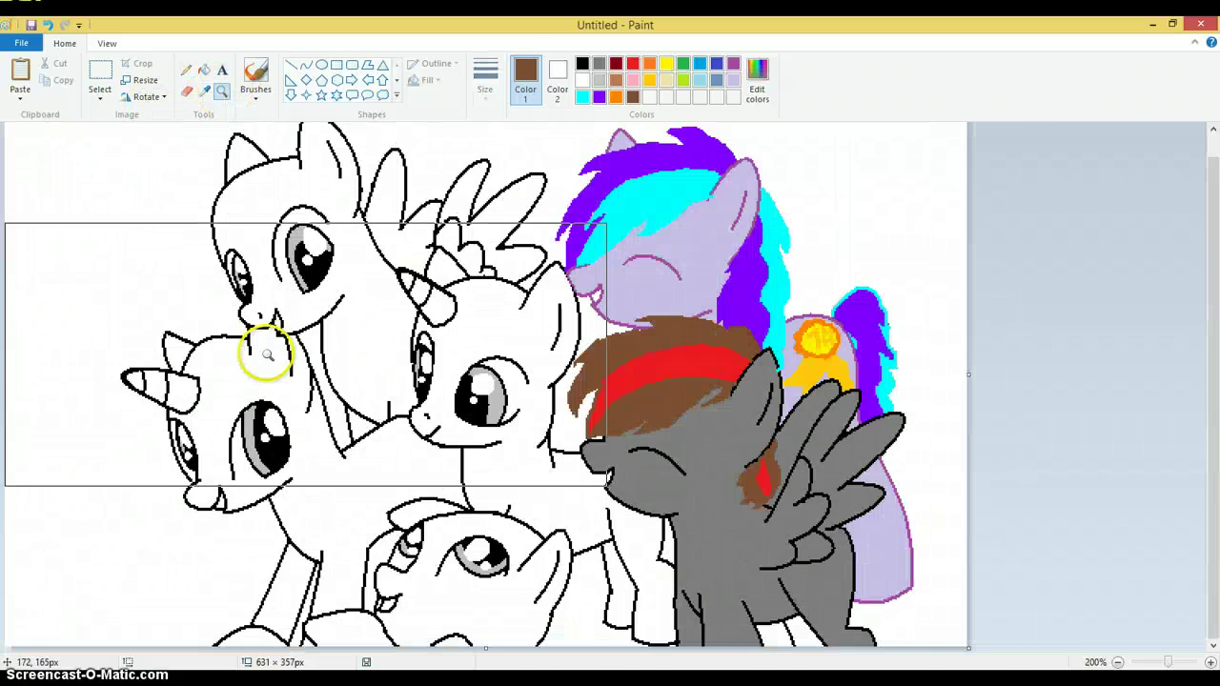
right_click(234, 409)
left_click(409, 286)
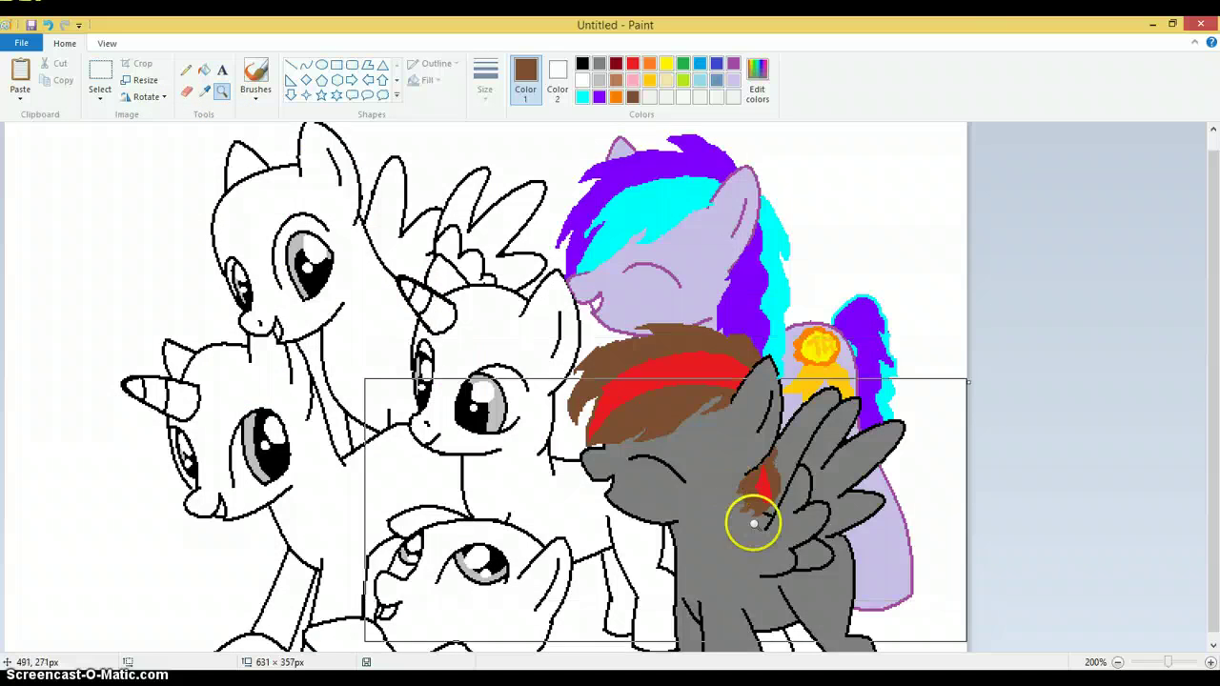
left_click(749, 518)
left_click(973, 408)
left_click(973, 409)
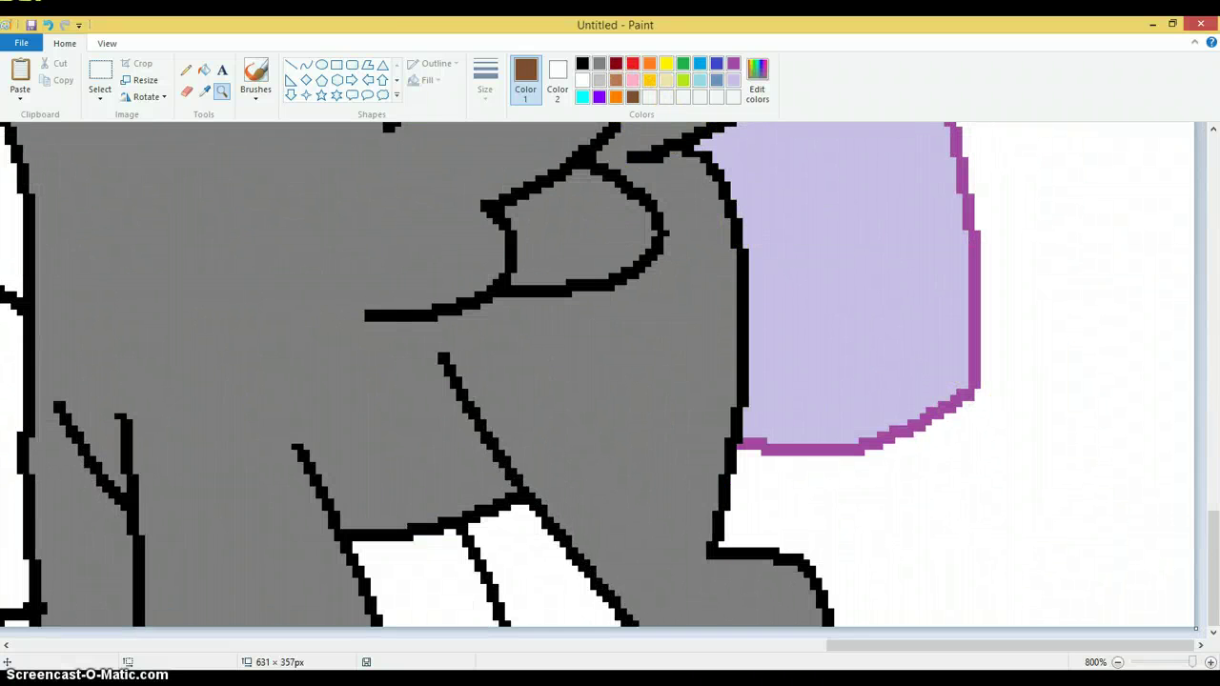
left_click(185, 69)
scroll(721, 333, "up", 2)
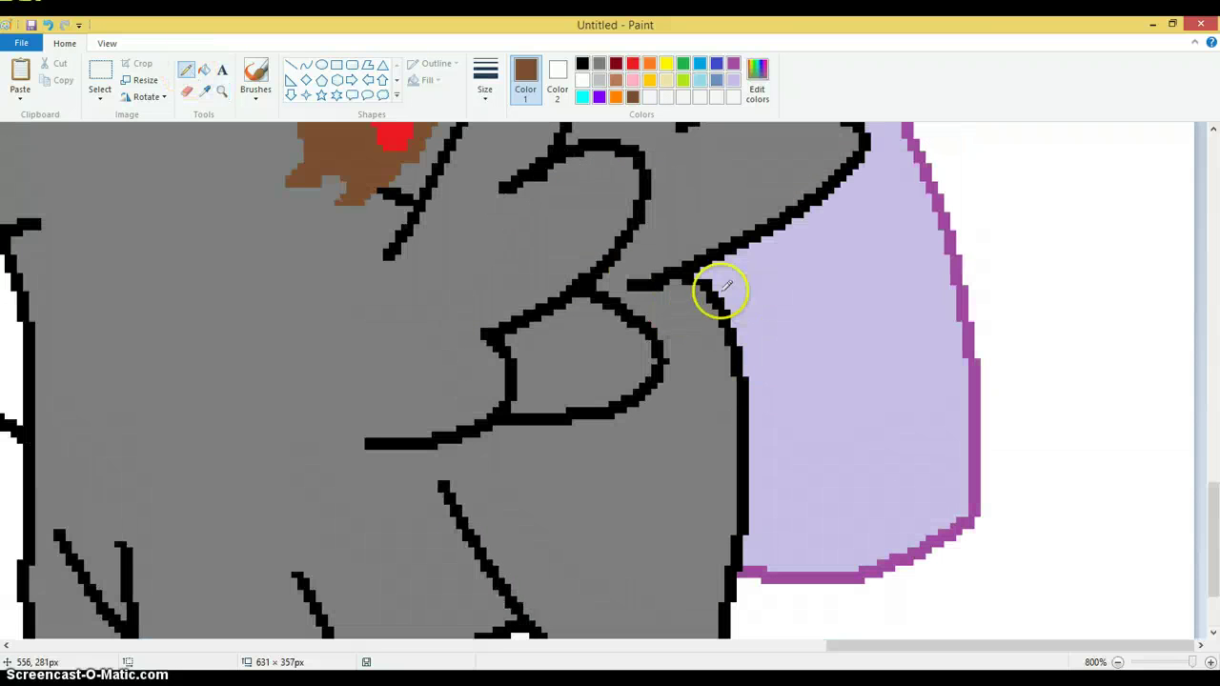
mouse_move(722, 288)
left_mouse_down()
mouse_move(780, 240)
mouse_move(789, 282)
mouse_move(769, 282)
mouse_move(835, 403)
mouse_move(828, 420)
mouse_move(798, 391)
mouse_move(841, 548)
mouse_move(819, 580)
mouse_move(805, 539)
mouse_move(784, 602)
left_mouse_up()
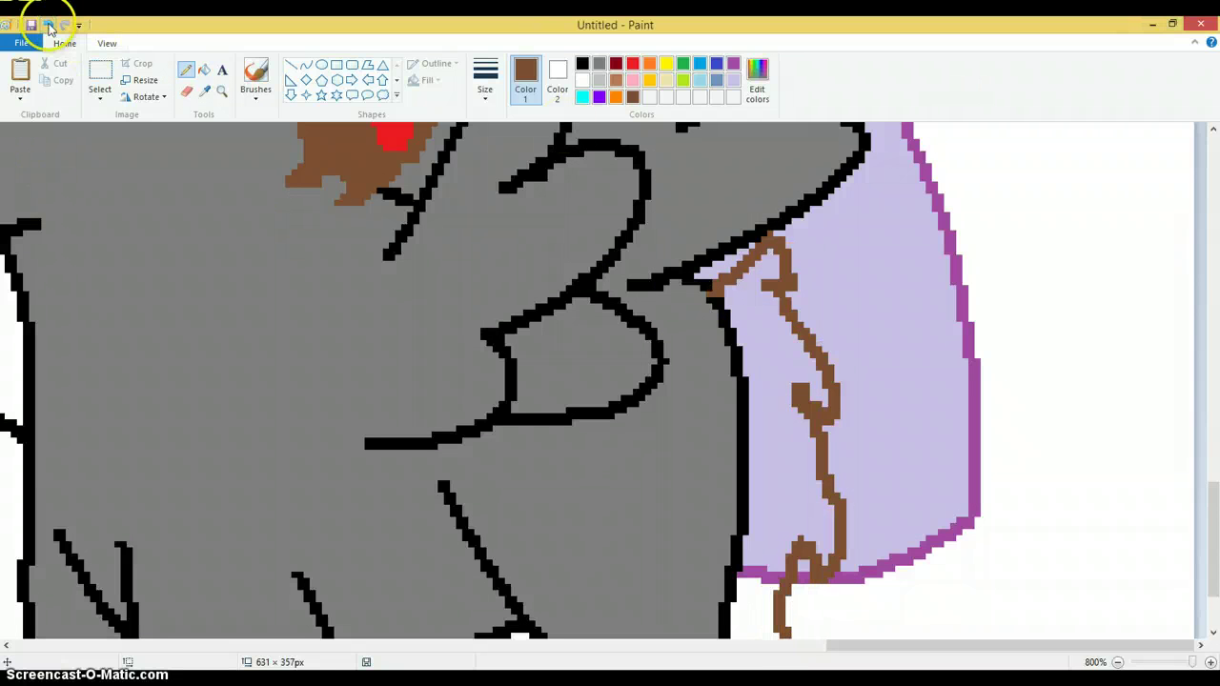
left_click(49, 25)
Step: Try a wider dark brown tail outline with jagged ends behind the pegasus's hind leg, and undo only that outline
mouse_move(713, 285)
left_mouse_down()
mouse_move(785, 241)
mouse_move(834, 234)
mouse_move(876, 269)
mouse_move(882, 322)
mouse_move(864, 331)
mouse_move(861, 507)
mouse_move(841, 507)
mouse_move(822, 477)
mouse_move(840, 618)
mouse_move(804, 607)
mouse_move(786, 567)
left_mouse_up()
scroll(784, 530, "down", 2)
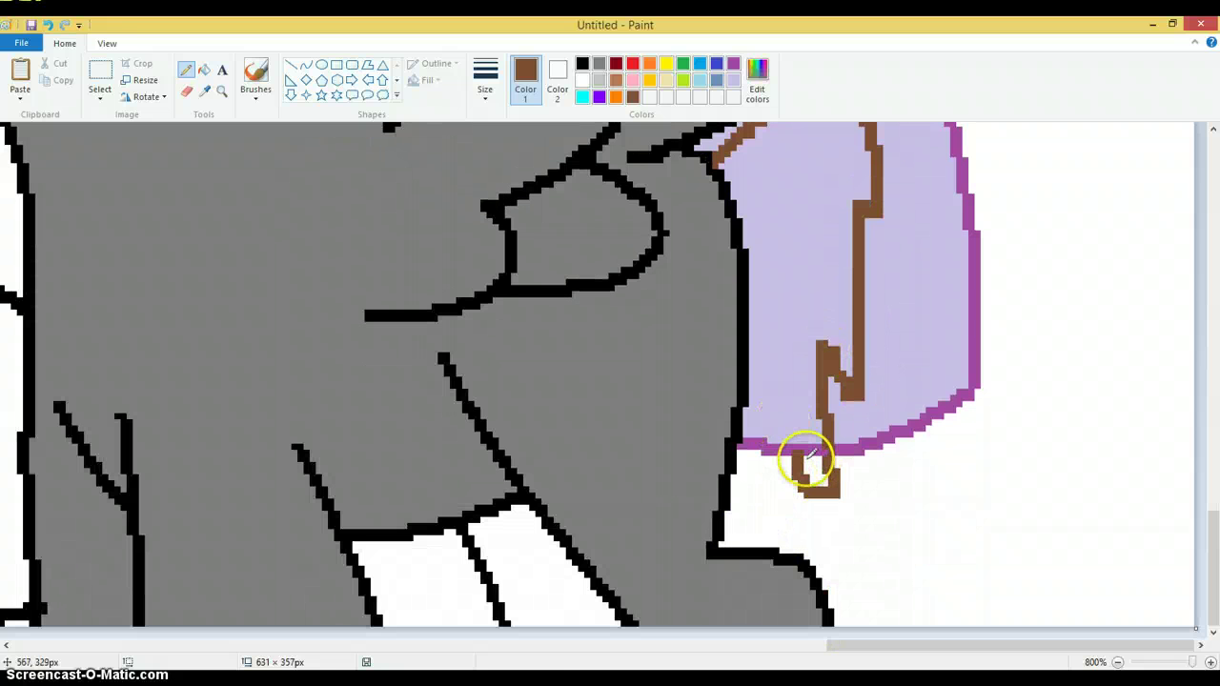
scroll(572, 247, "up", 2)
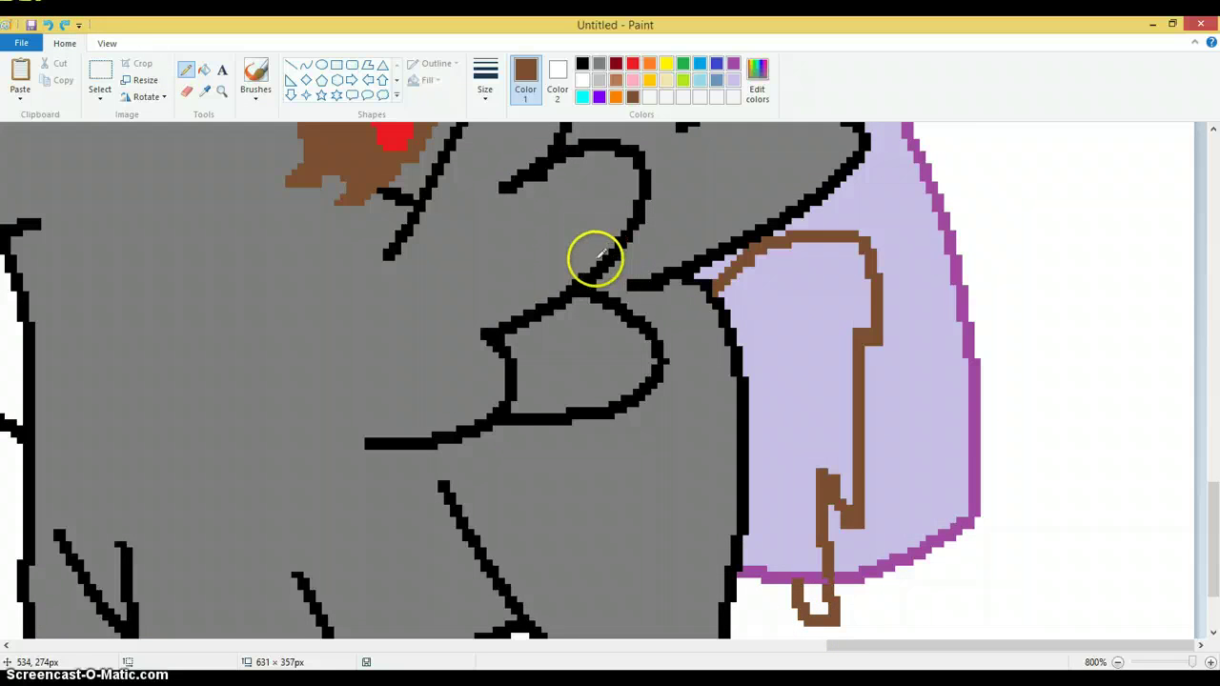
left_click(49, 26)
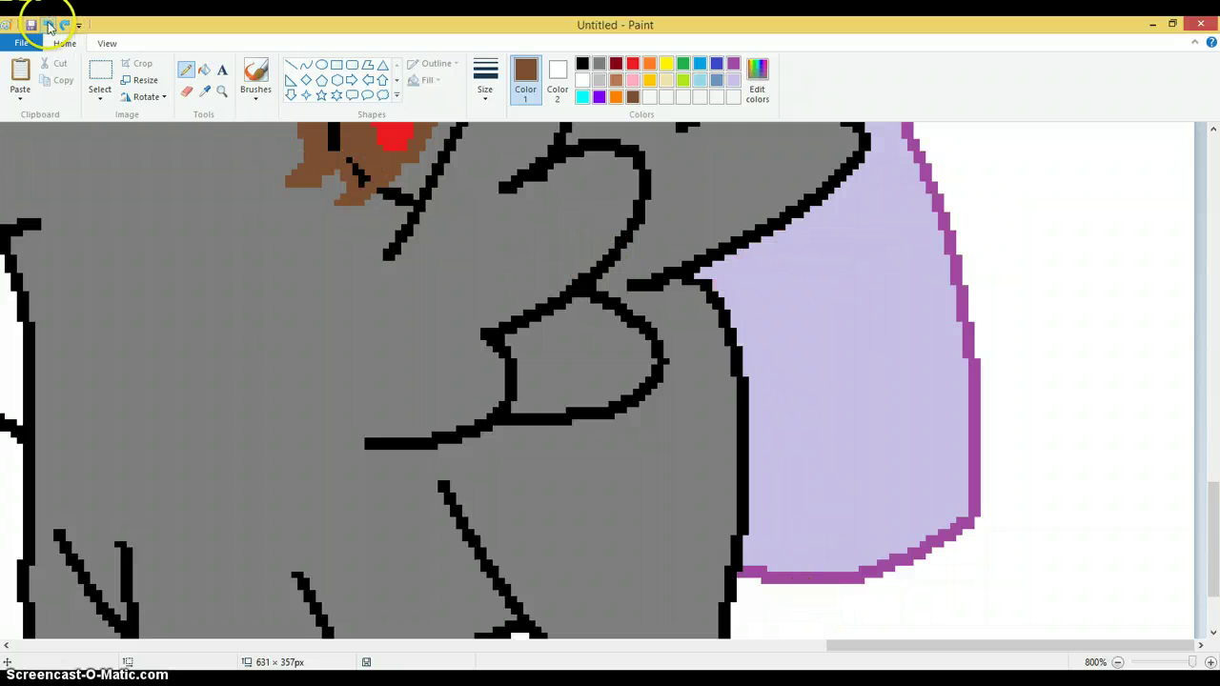
left_click(57, 26)
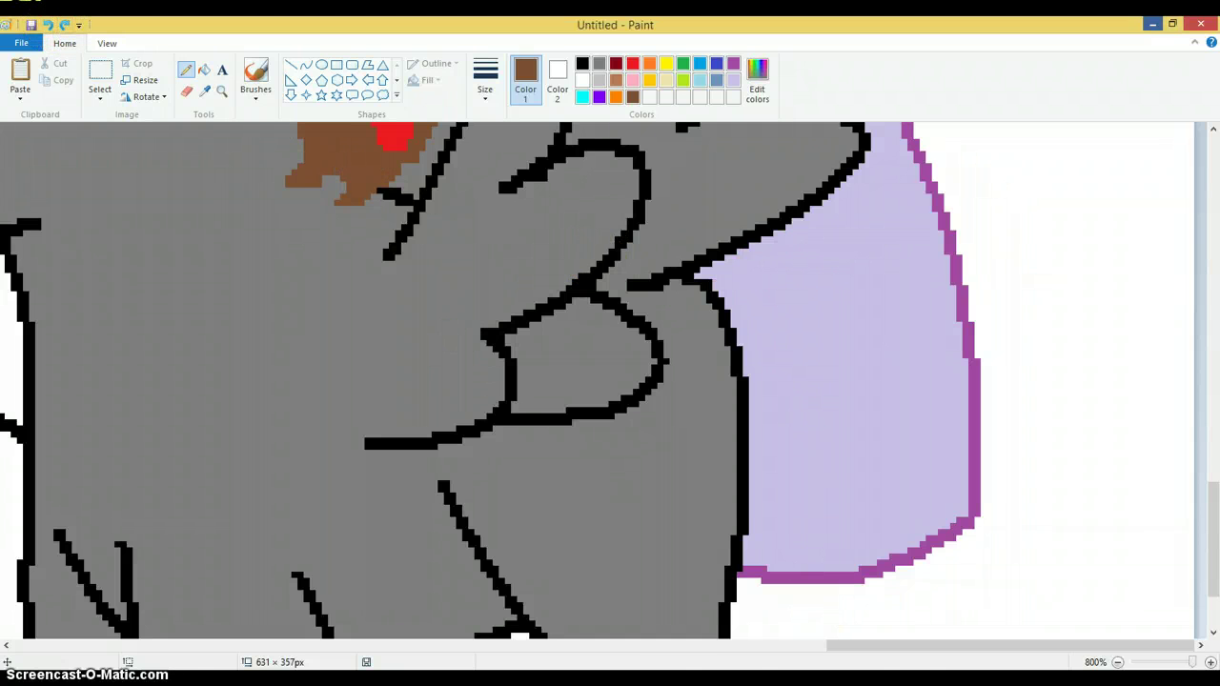
Step: Switch to the browser and examine the Mellow Puff pony's tail in the yum soda channel banner
key("alt+Tab")
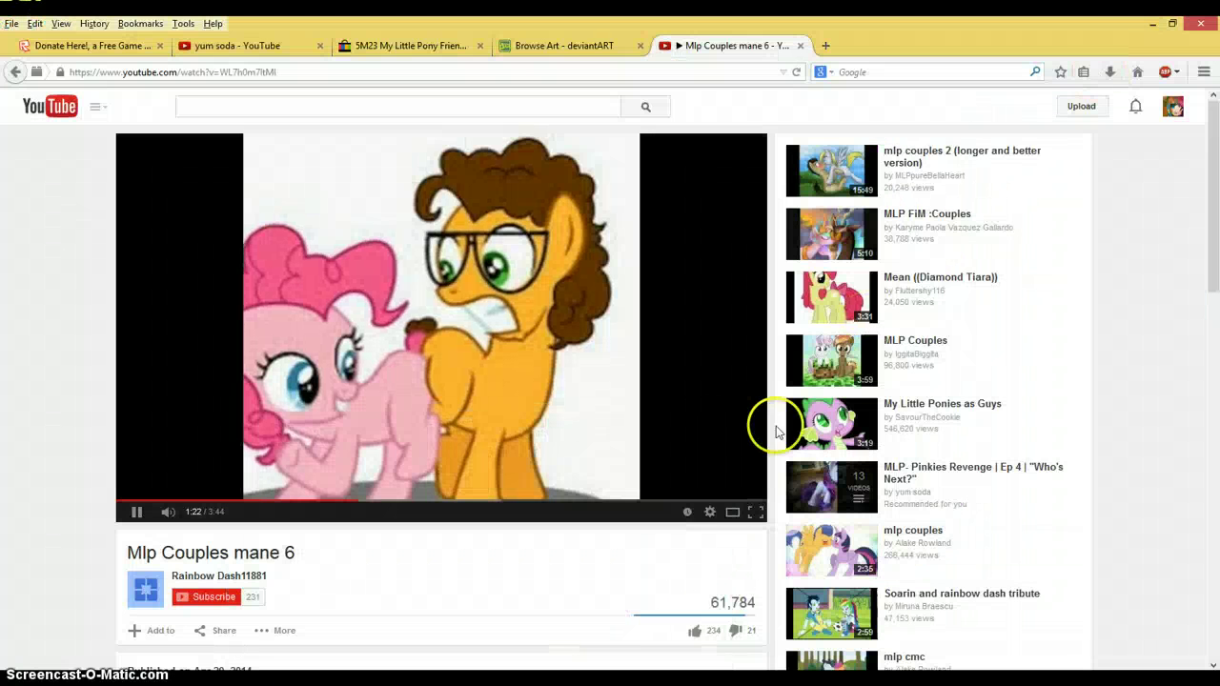
left_click(408, 48)
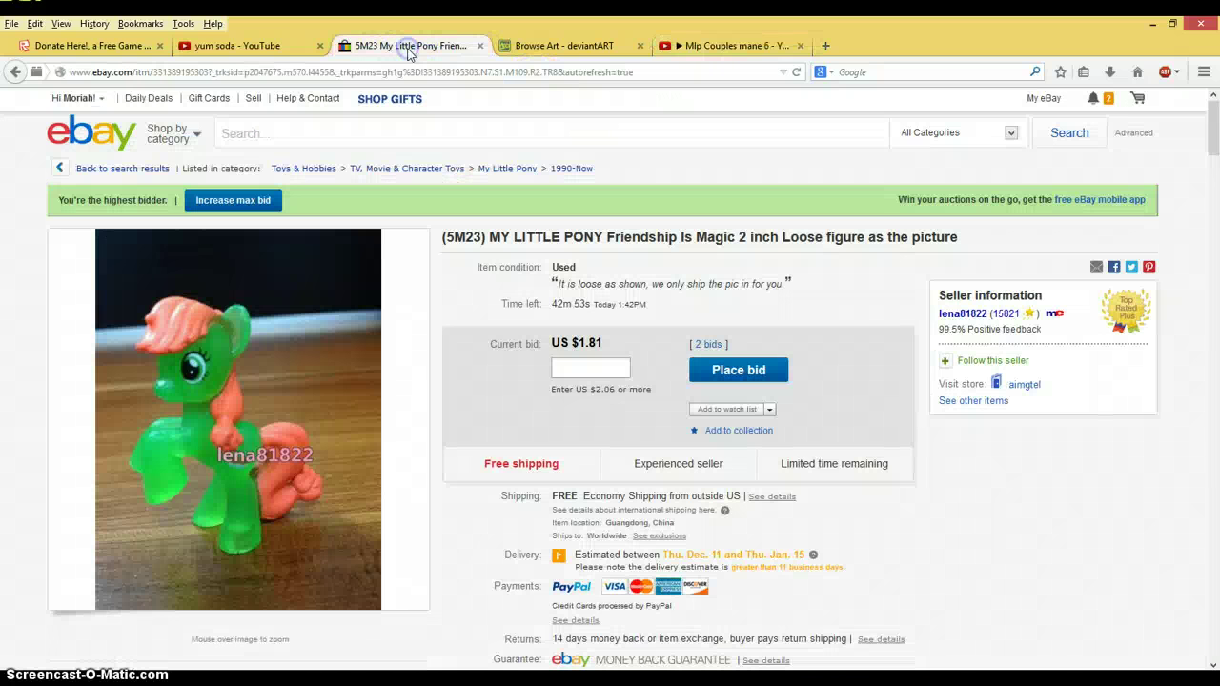
left_click(267, 49)
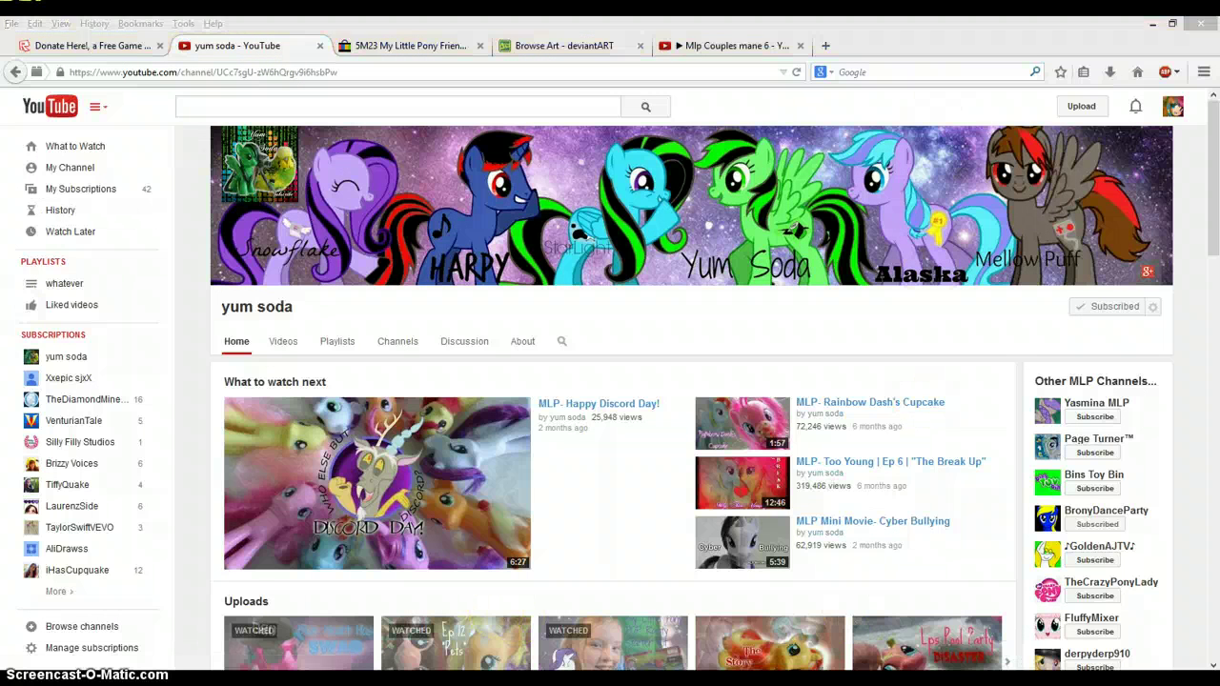
Step: Switch back to Paint and draw the tail's arched top edge and outer side in dark brown, starting between the pegasus's lower wing feathers
key("alt+Tab")
scroll(753, 321, "up", 2)
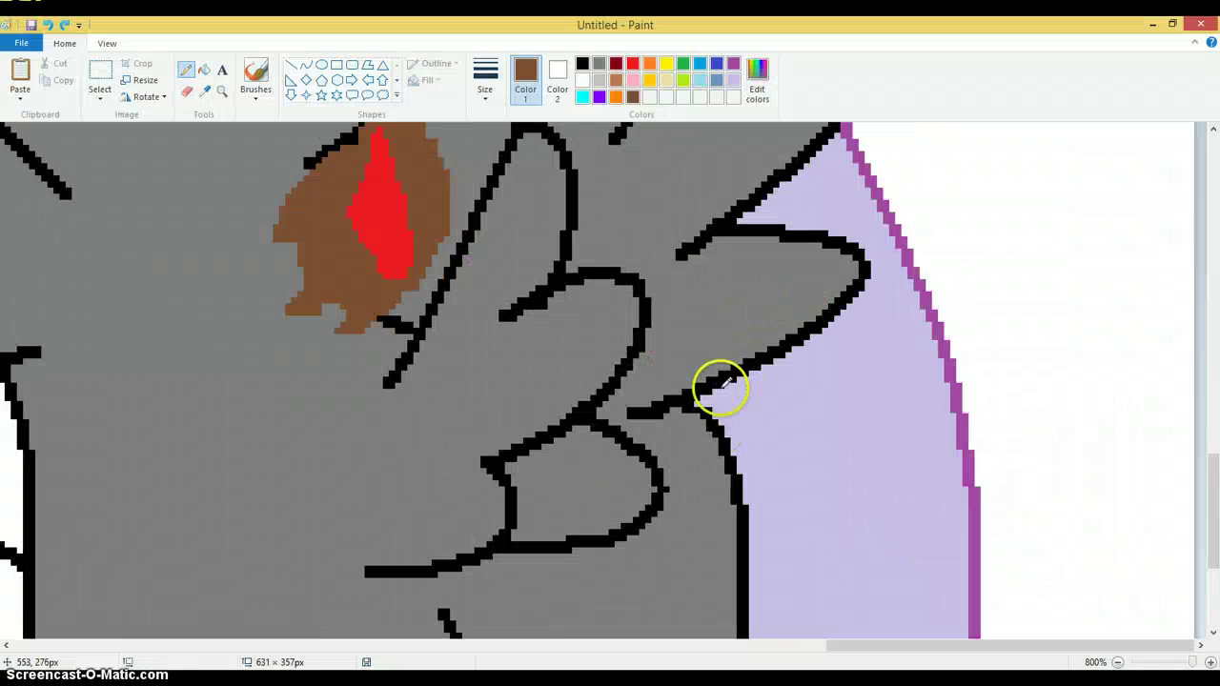
mouse_move(791, 225)
left_mouse_down()
mouse_move(931, 135)
mouse_move(1034, 114)
mouse_move(1097, 127)
left_mouse_up()
scroll(703, 543, "up", 2)
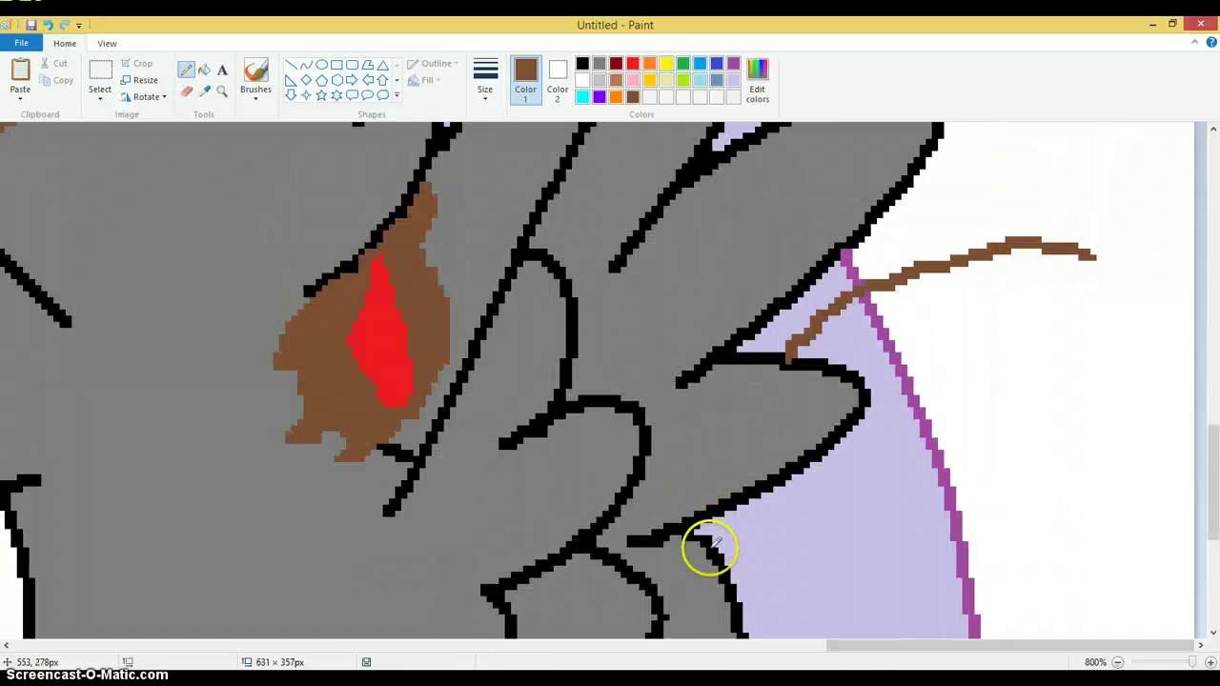
left_click(222, 96)
right_click(467, 329)
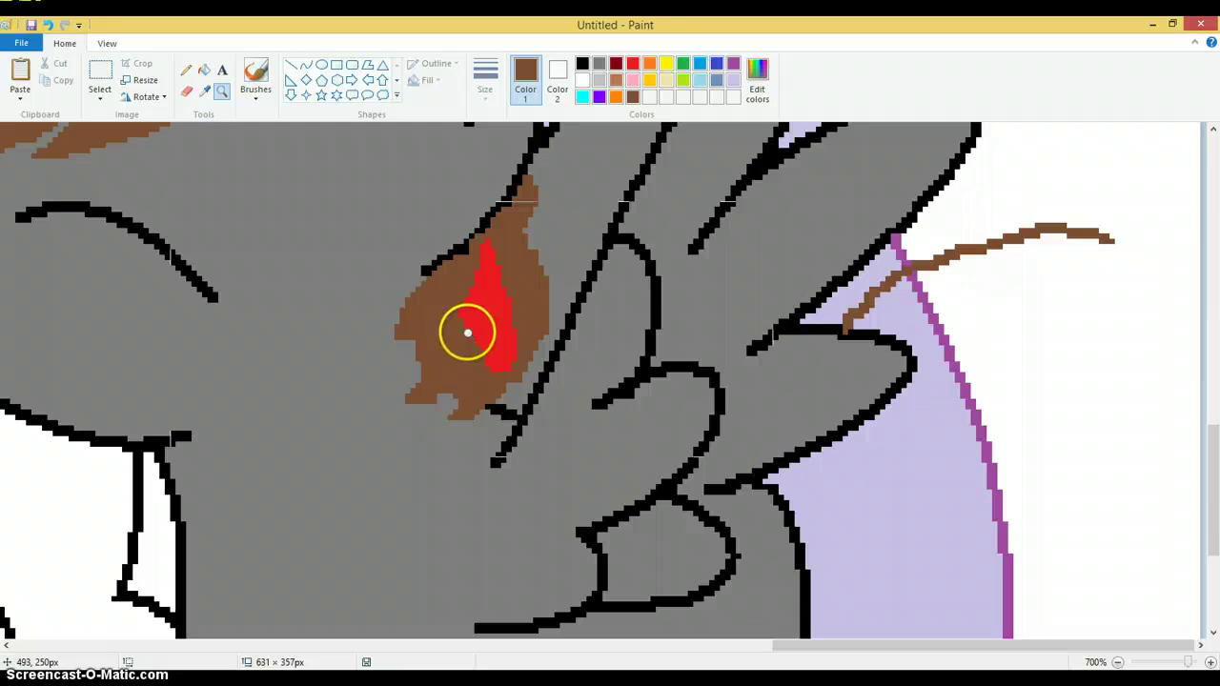
left_click(191, 72)
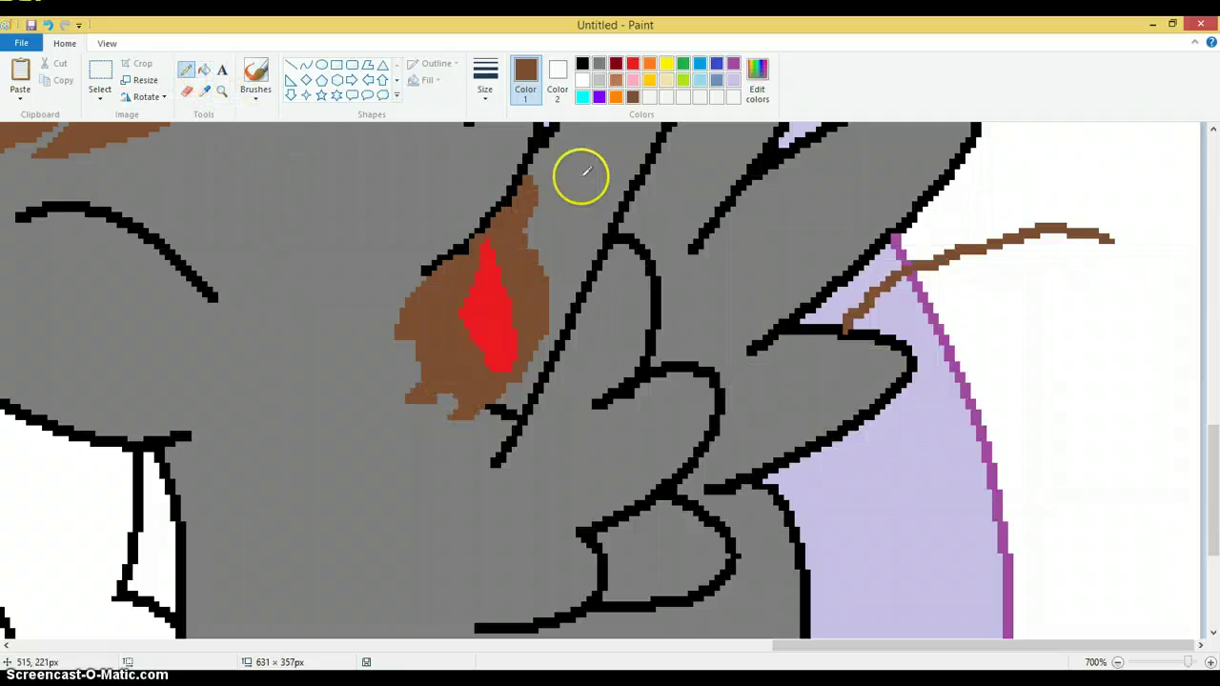
mouse_move(1105, 238)
left_mouse_down()
mouse_move(1157, 335)
mouse_move(1130, 317)
mouse_move(1110, 463)
mouse_move(1040, 554)
mouse_move(1053, 460)
mouse_move(1042, 500)
mouse_move(1083, 610)
left_mouse_up()
Step: Continue the tail's jagged dark brown outline down to the rear hoof, and add short closing strokes at the hock and the rump
scroll(1067, 543, "down", 3)
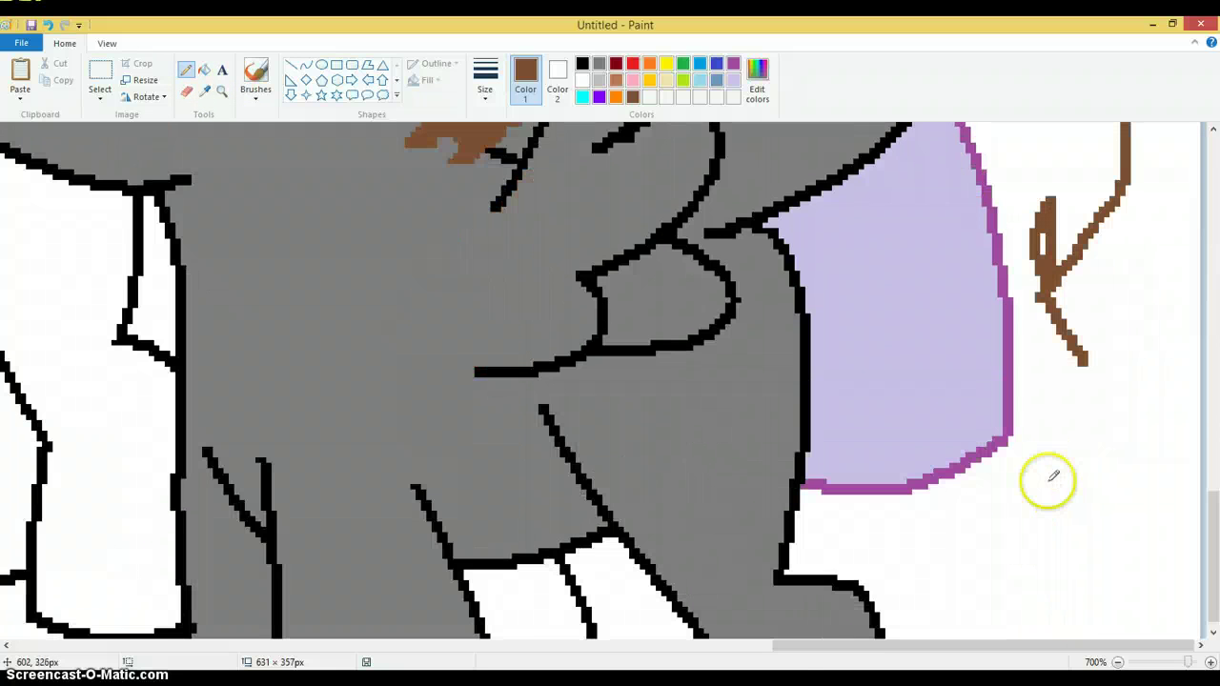
mouse_move(1080, 330)
left_mouse_down()
mouse_move(1036, 429)
mouse_move(1009, 435)
mouse_move(1001, 527)
mouse_move(1025, 578)
mouse_move(959, 563)
mouse_move(893, 613)
left_mouse_up()
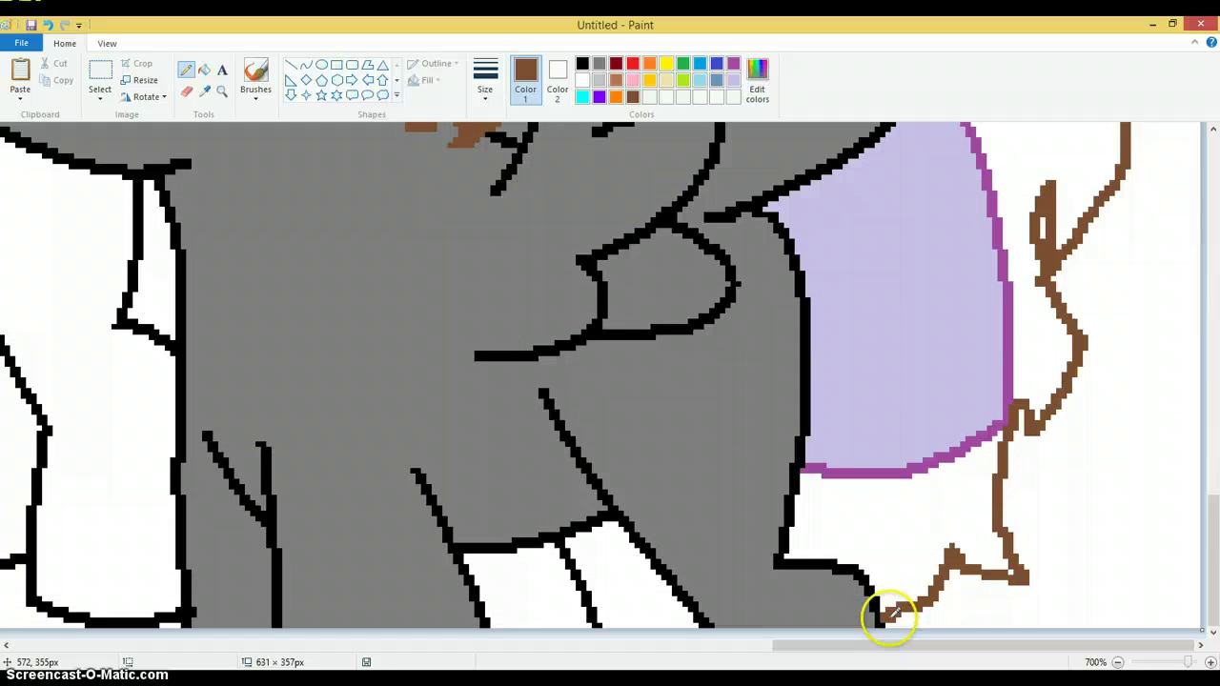
left_click_drag(804, 553, 799, 541)
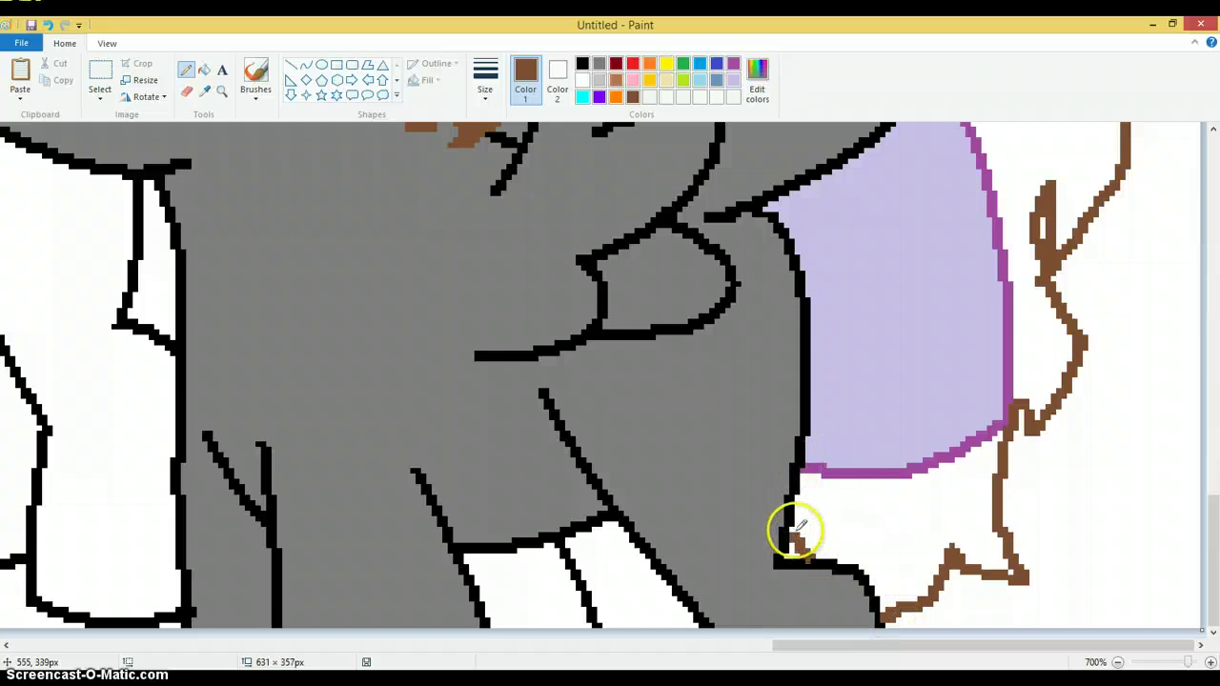
scroll(860, 454, "up", 3)
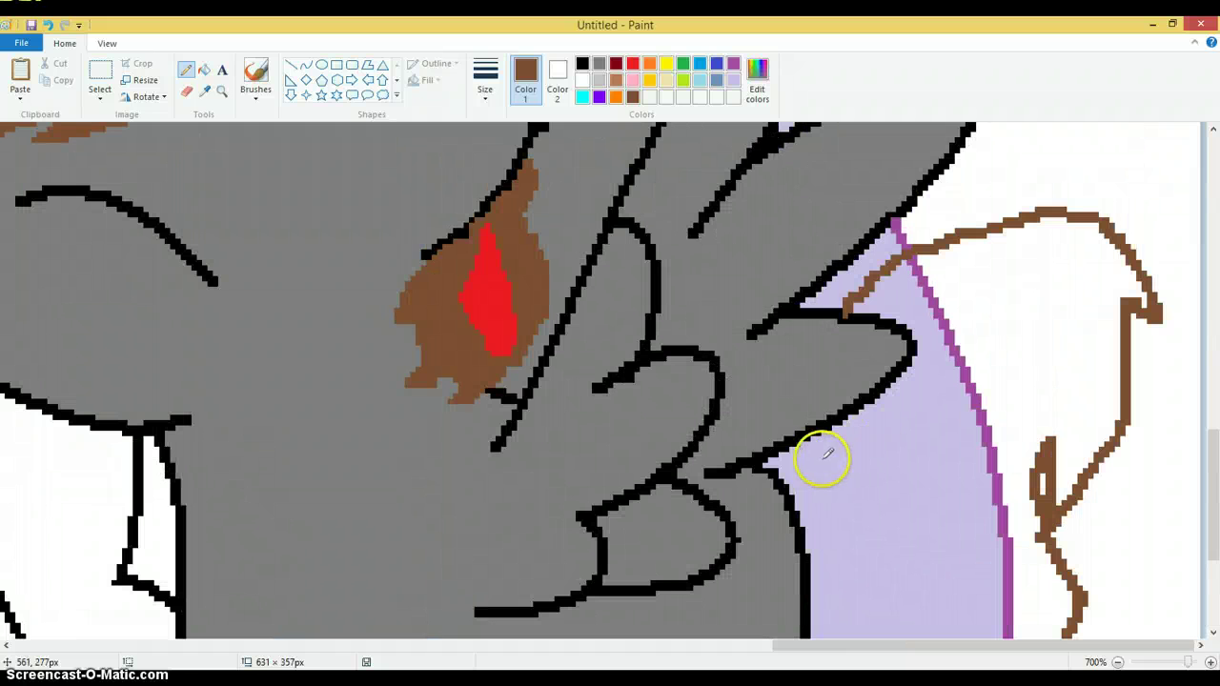
left_click_drag(790, 448, 797, 484)
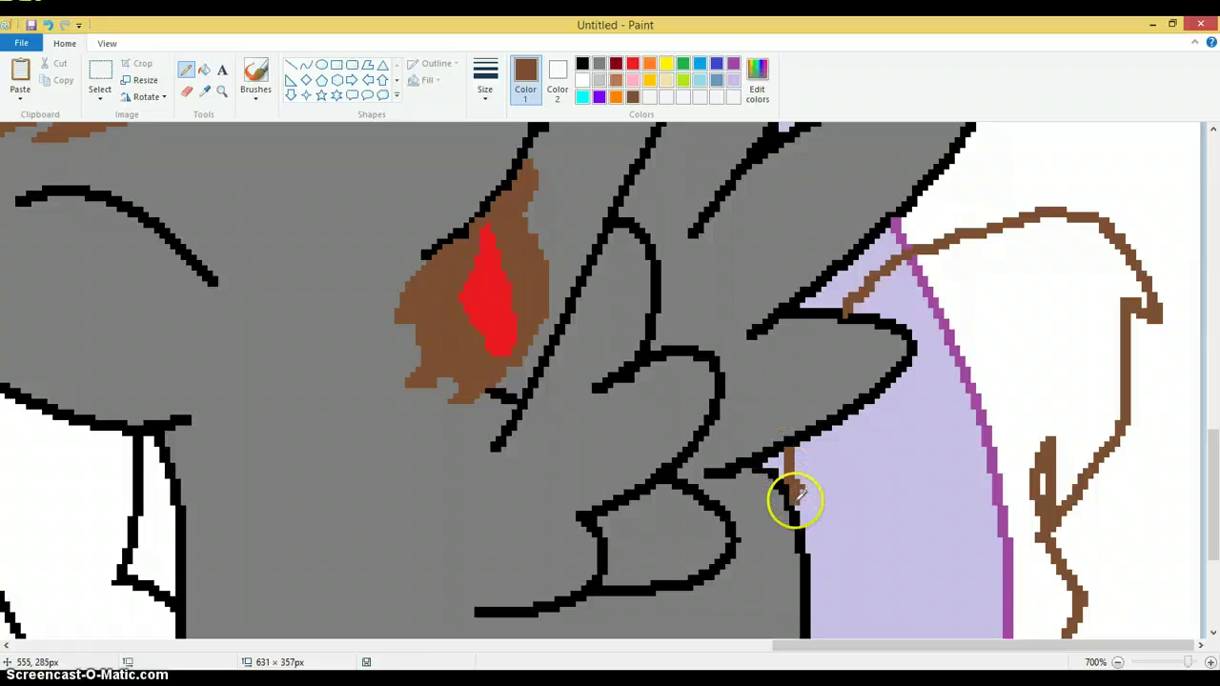
Step: Draw two dark brown dividing lines inside the pegasus's tail, from its lower tip to the wing feather and from its outer notch to the top edge
scroll(881, 410, "down", 3)
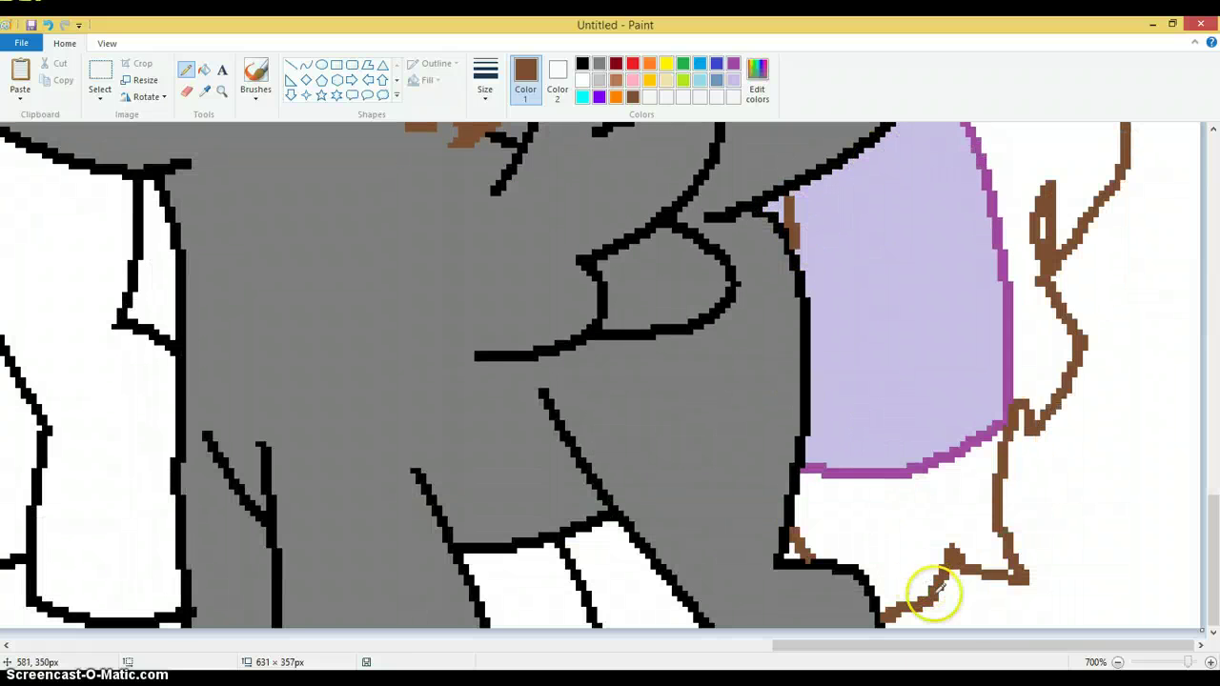
left_click_drag(923, 564, 925, 436)
left_click_drag(901, 345, 865, 238)
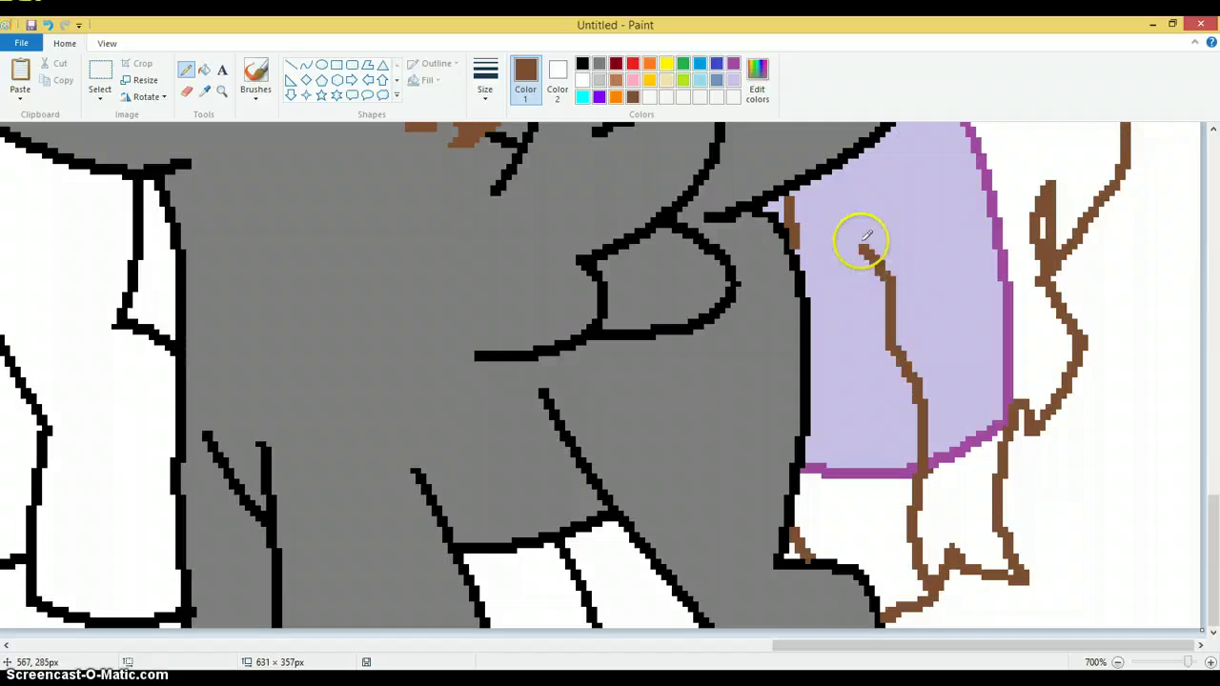
scroll(838, 186, "up", 3)
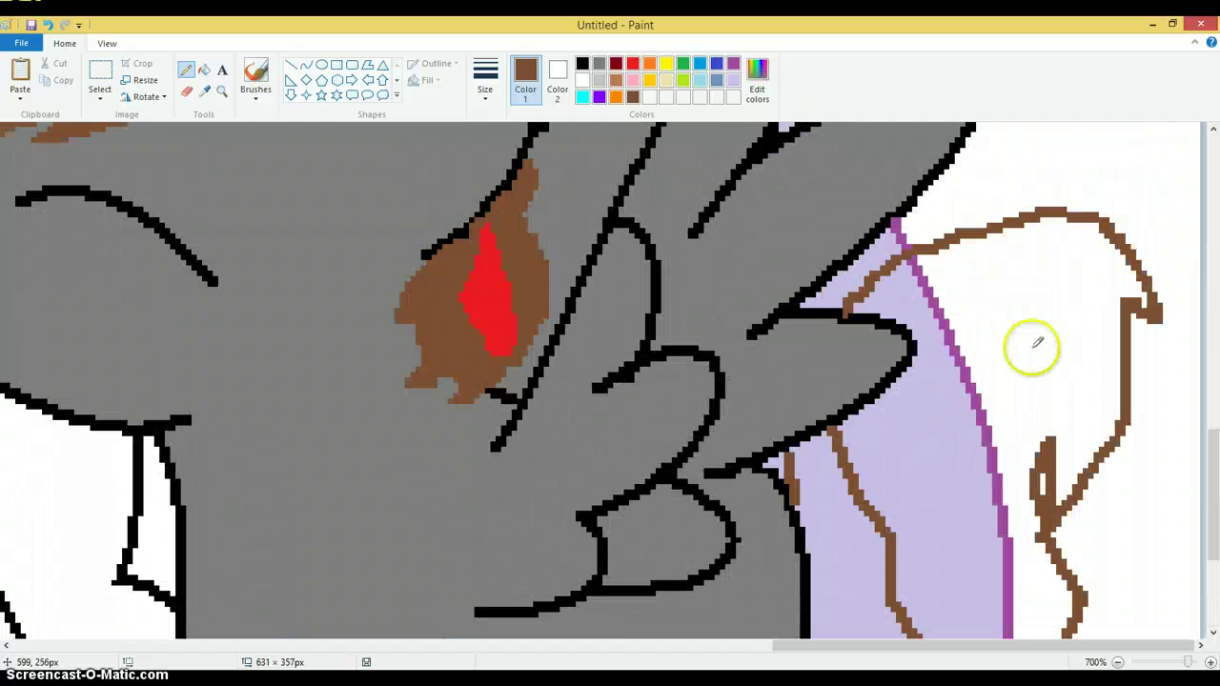
left_click_drag(969, 386, 919, 314)
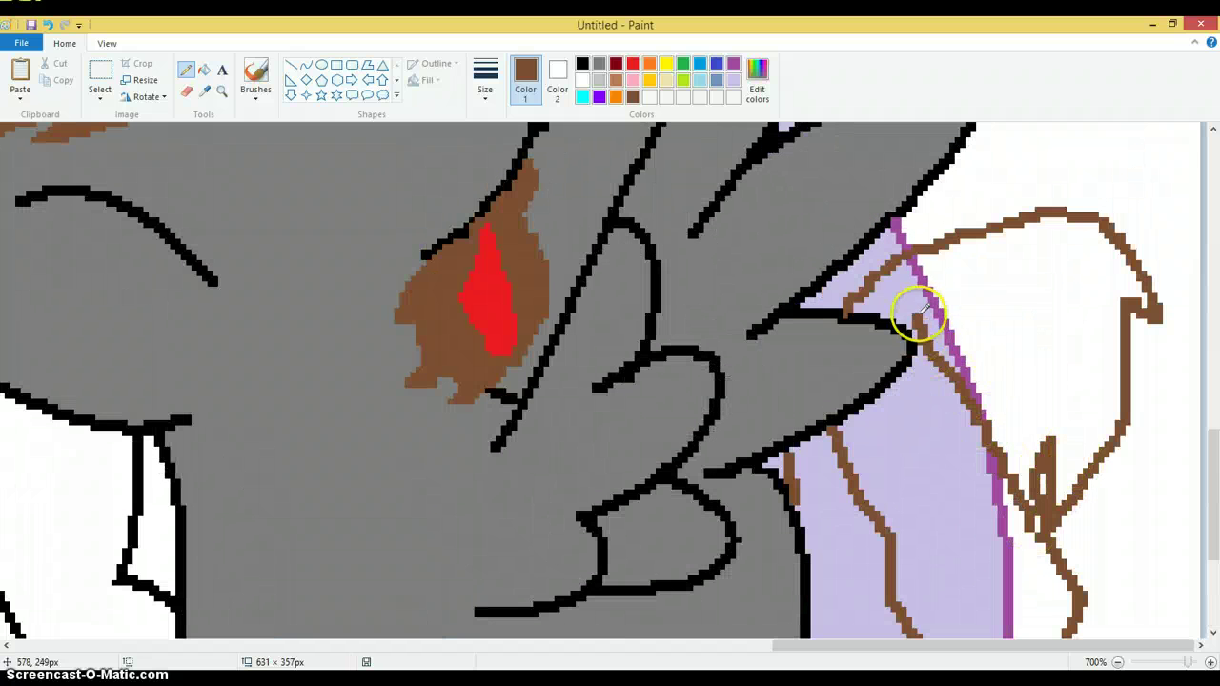
mouse_move(1039, 448)
left_mouse_down()
mouse_move(1048, 517)
mouse_move(1040, 484)
left_mouse_up()
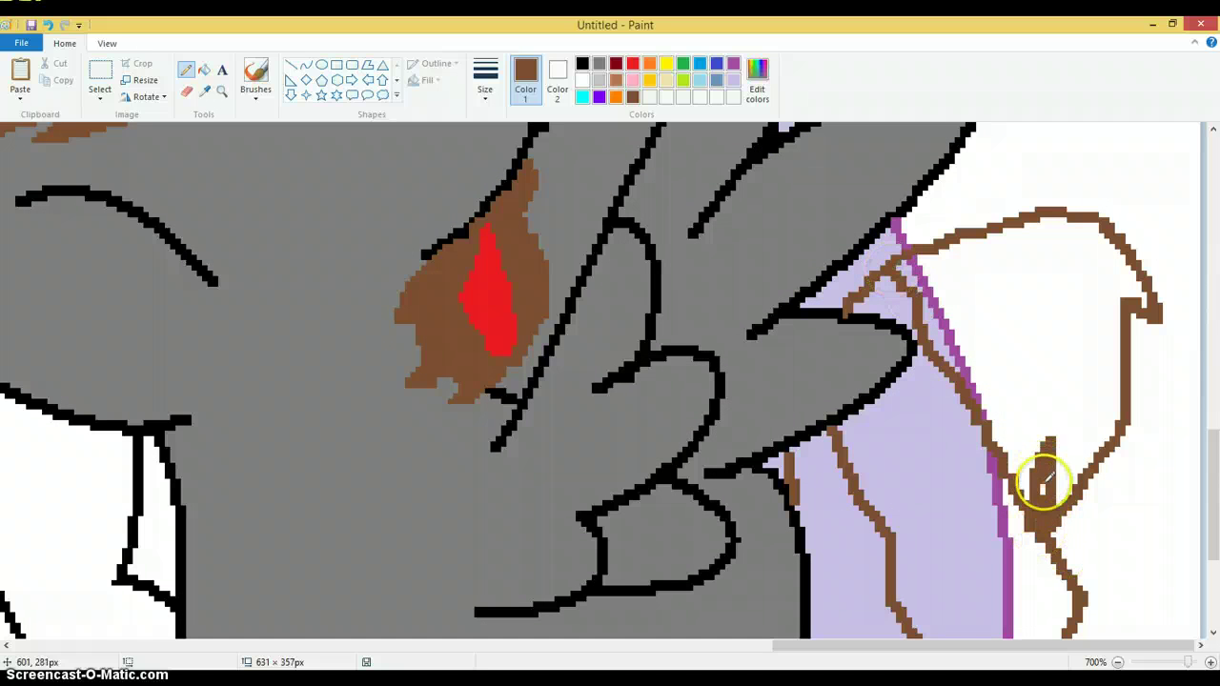
Step: Fill the tail's outer upper section with dark brown
left_click(204, 71)
left_click(1050, 389)
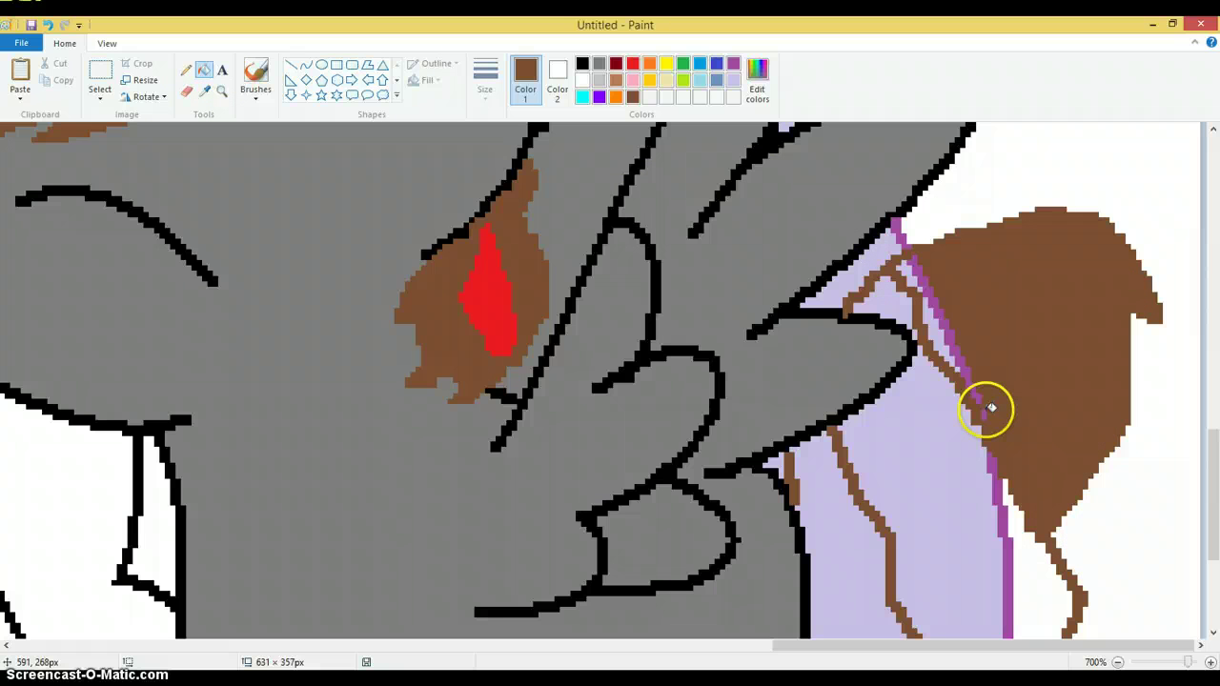